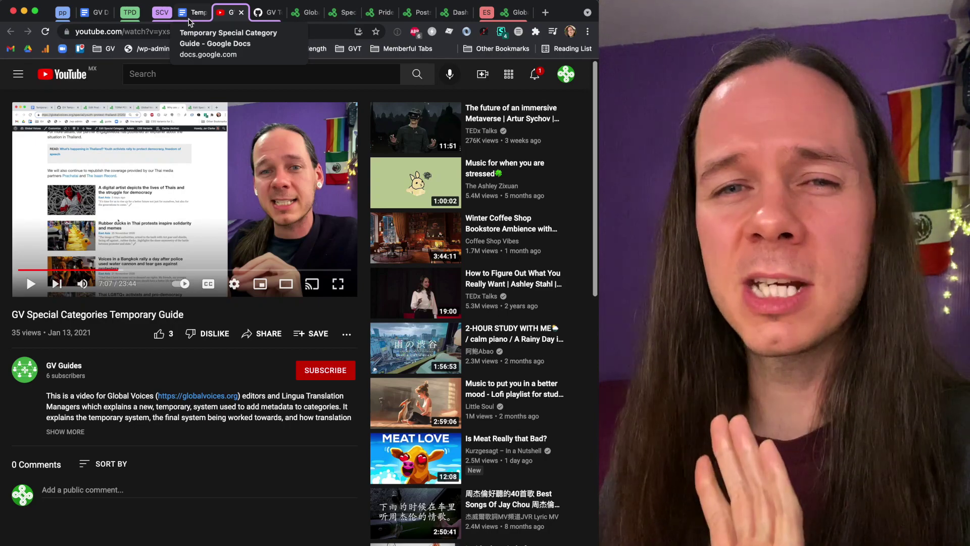
Open the Temporary Special Category Guide and review its sections on creating the TERM POST DRAFT and customizing a Special Category
left_click(190, 22)
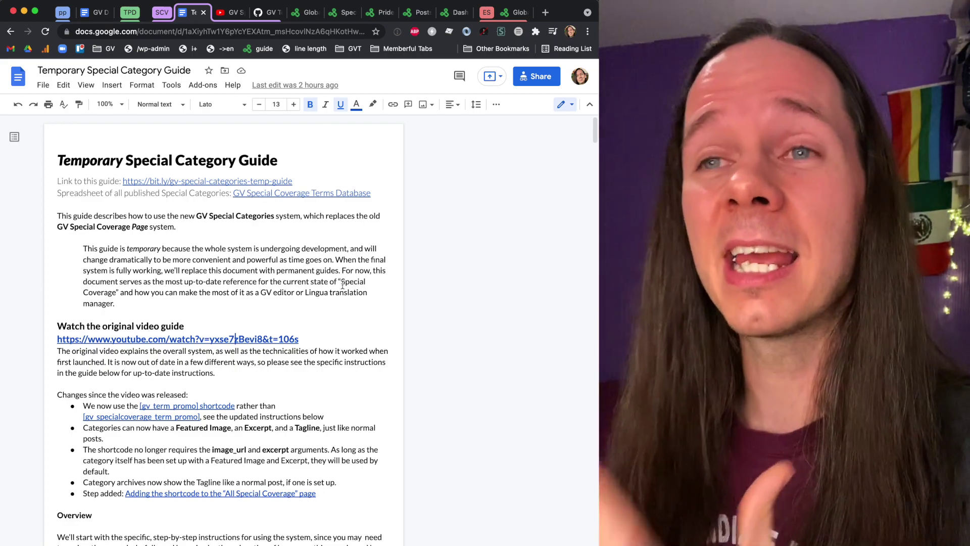
scroll(343, 286, "down", 15)
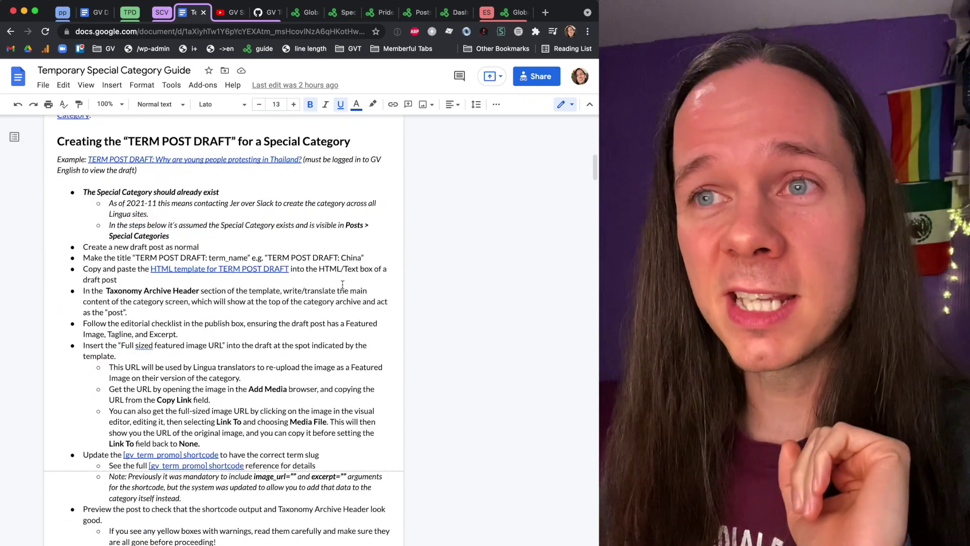
scroll(268, 292, "down", 4)
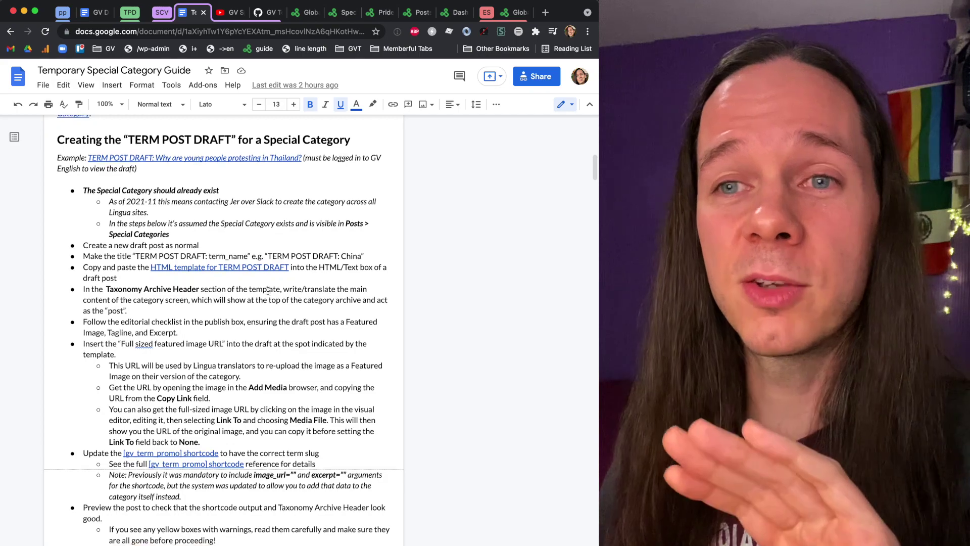
scroll(268, 291, "down", 12)
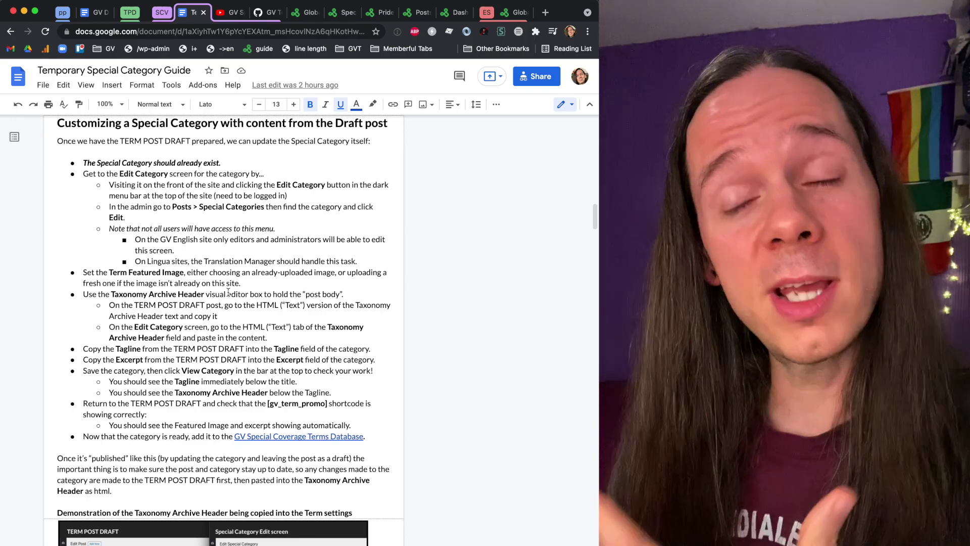
left_click_drag(165, 262, 221, 384)
left_click(220, 398)
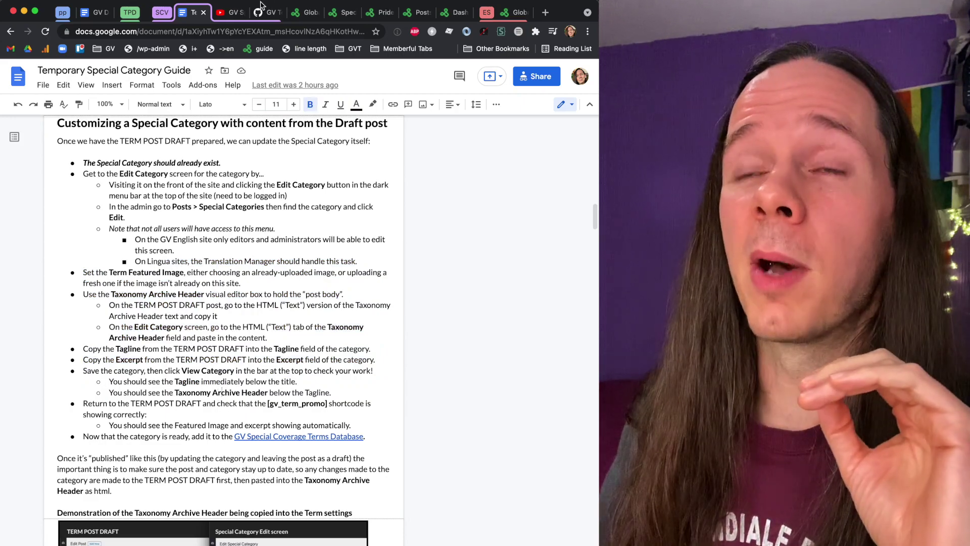
Switch to the GV Special Categories Temporary Guide video and look through its playback speed options
left_click(231, 12)
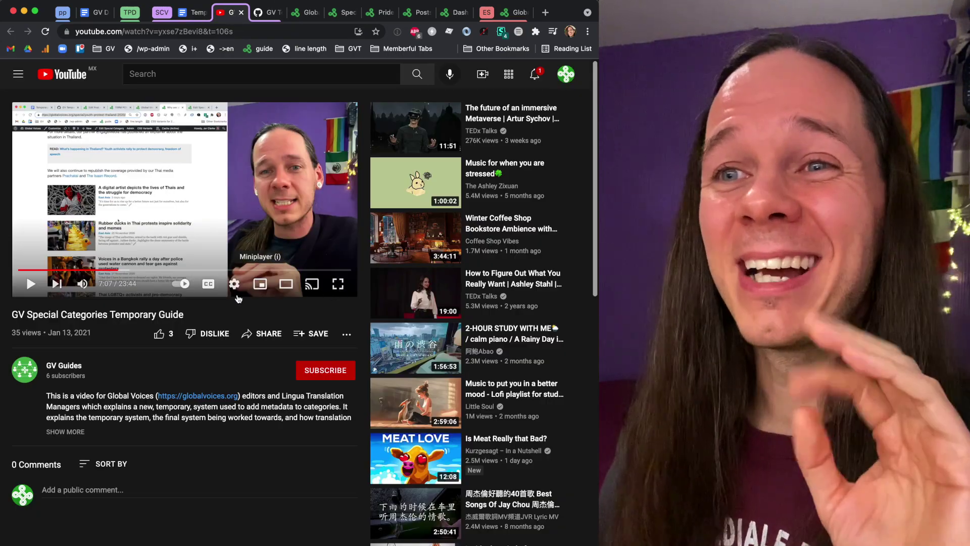
left_click(234, 283)
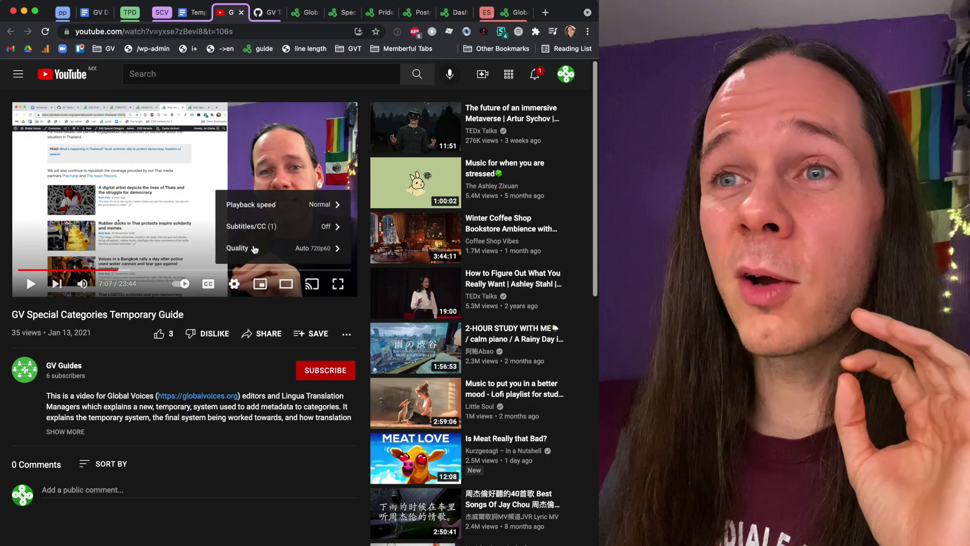
left_click(280, 207)
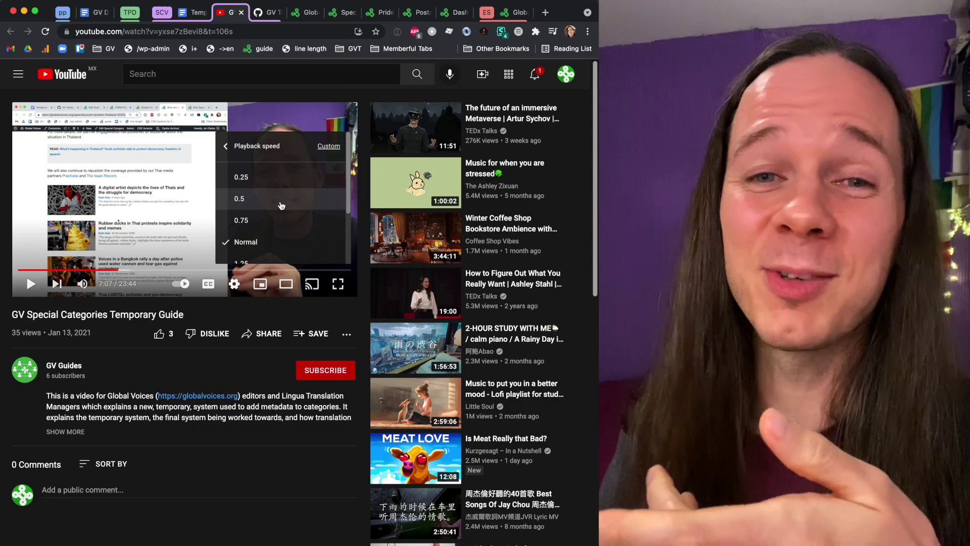
scroll(281, 206, "down", 2)
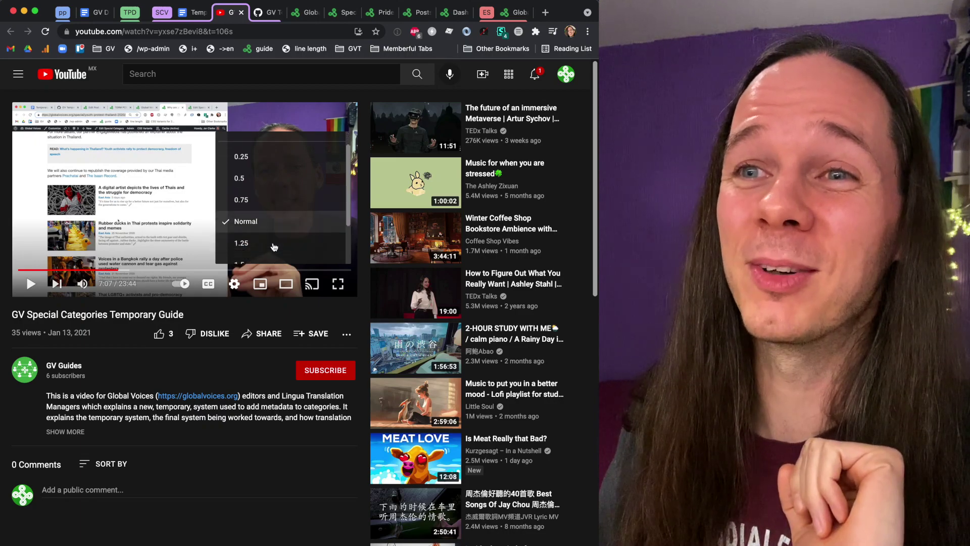
left_click(252, 476)
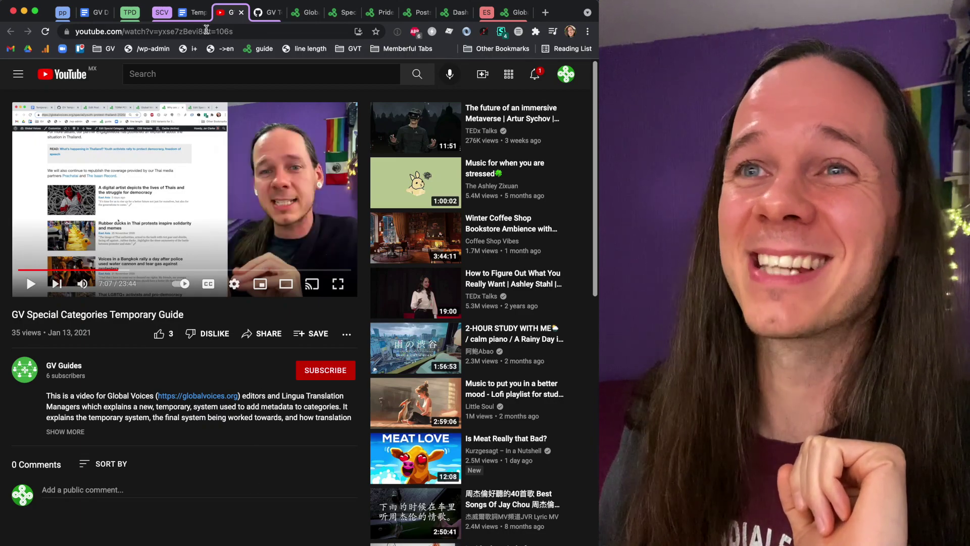
Return to the Temporary Special Category Guide document and show its outline
left_click(195, 19)
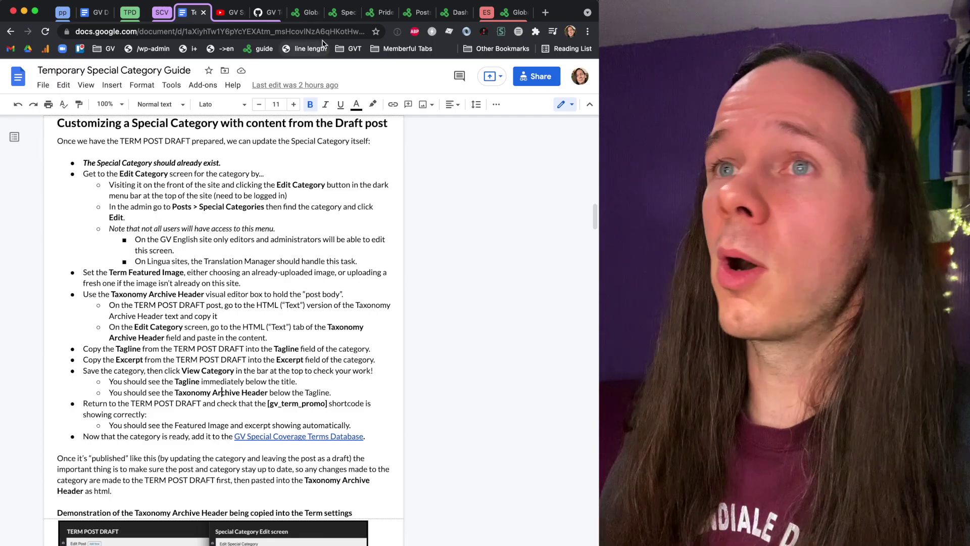
scroll(250, 184, "up", 20)
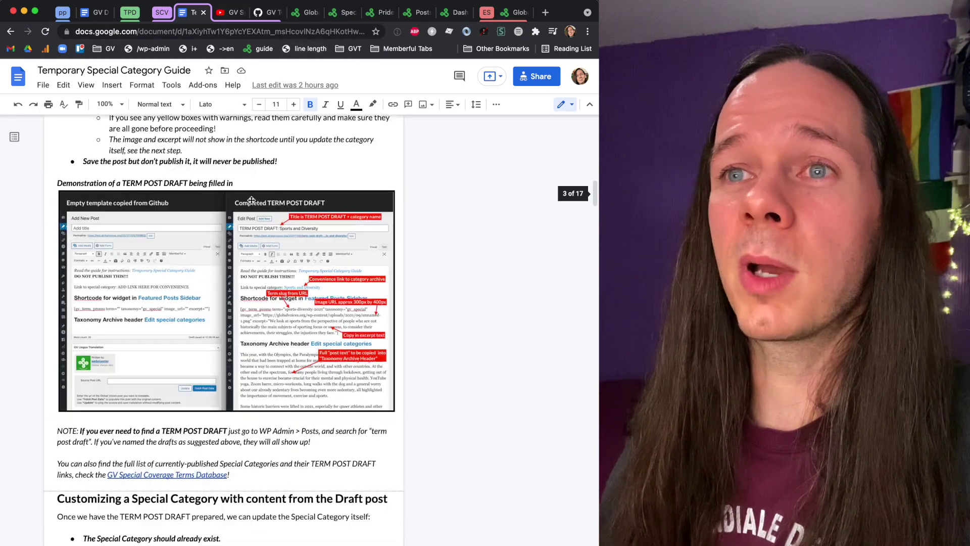
left_click(14, 139)
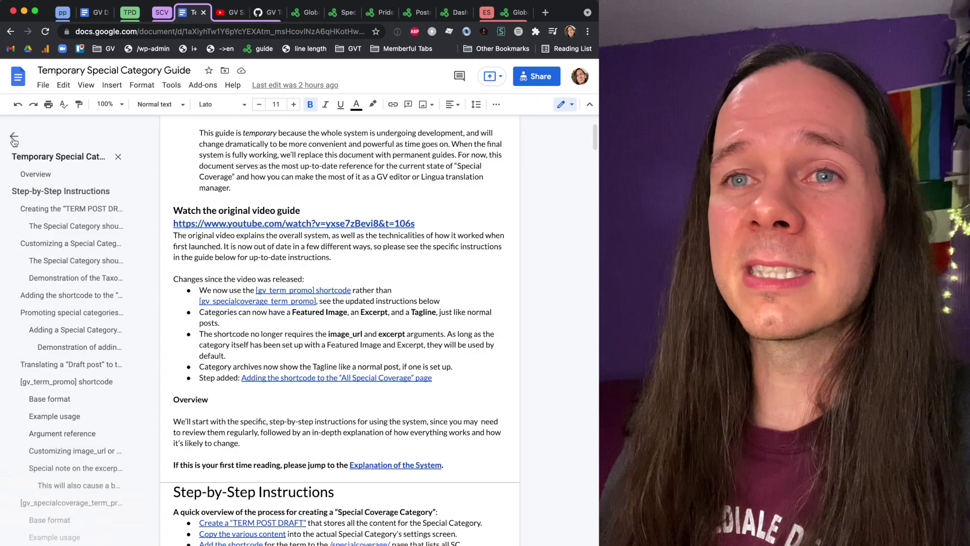
View the guide's "Explanation of the system" section and go to the section on creating the "TERM POST DRAFT"
scroll(66, 326, "down", 5)
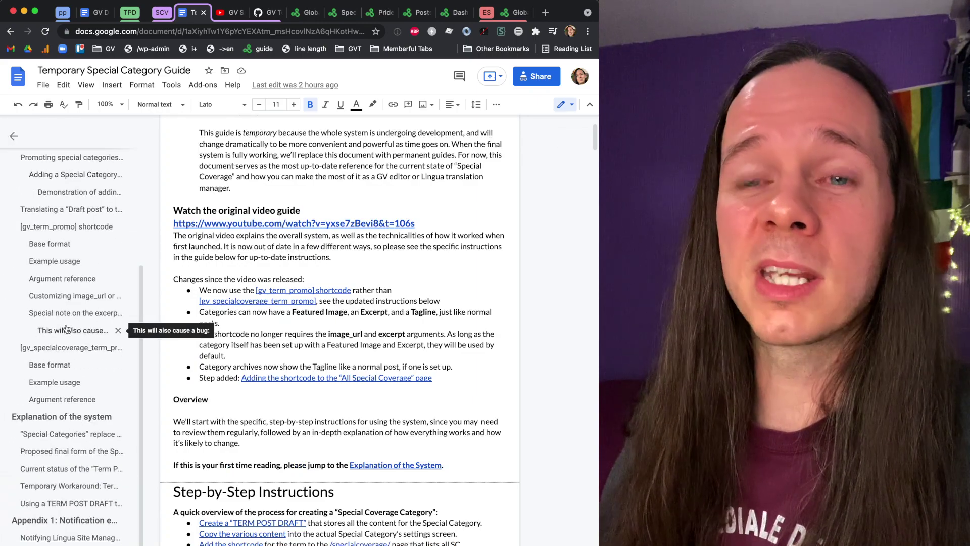
left_click(68, 419)
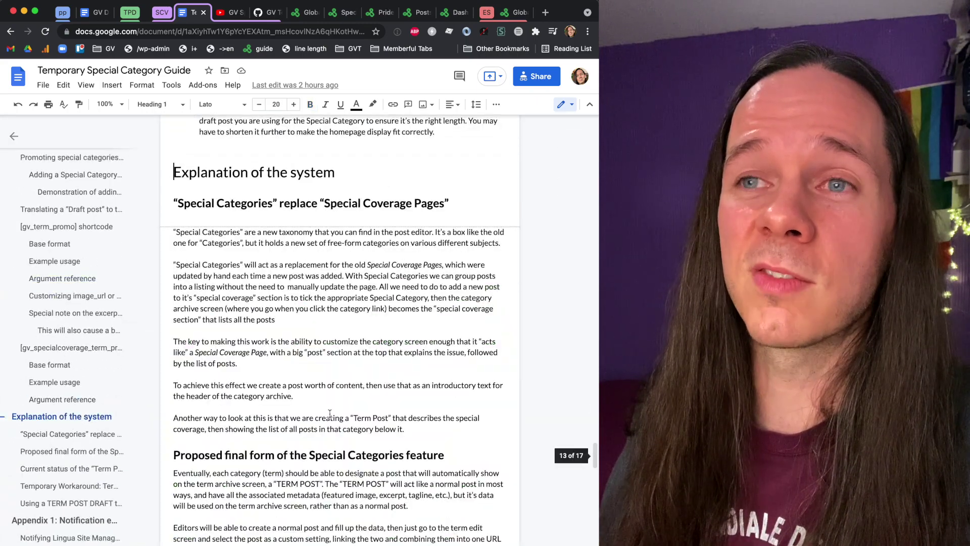
scroll(330, 413, "down", 5)
scroll(330, 412, "up", 3)
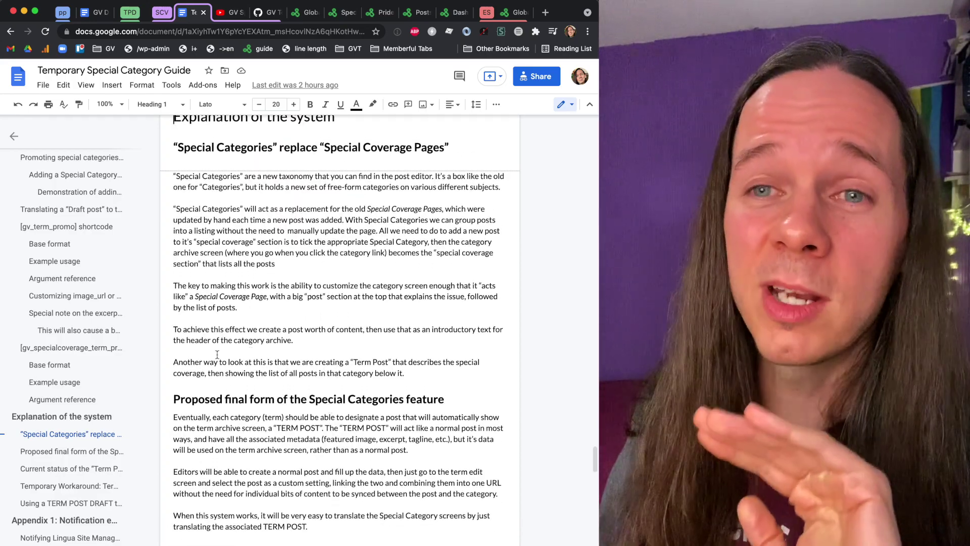
scroll(90, 422, "up", 3)
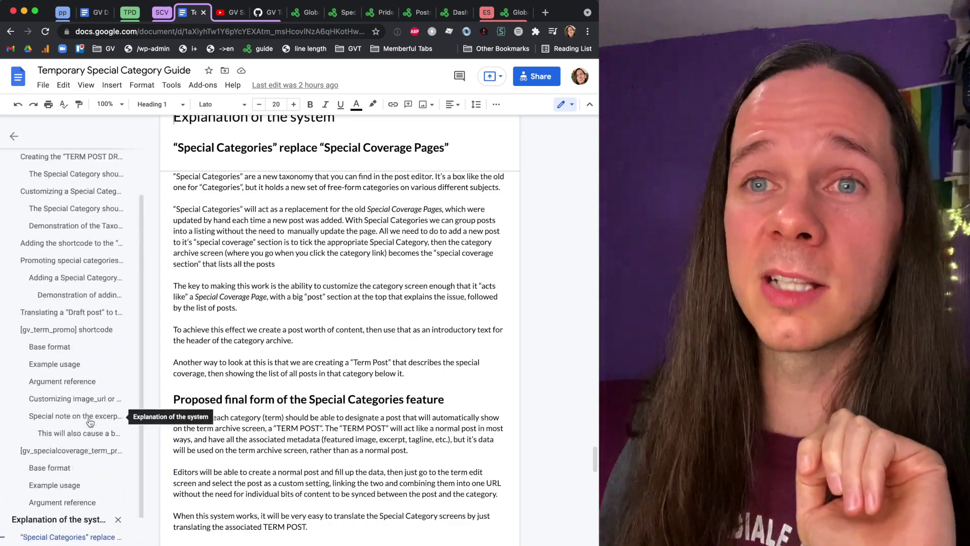
left_click(67, 210)
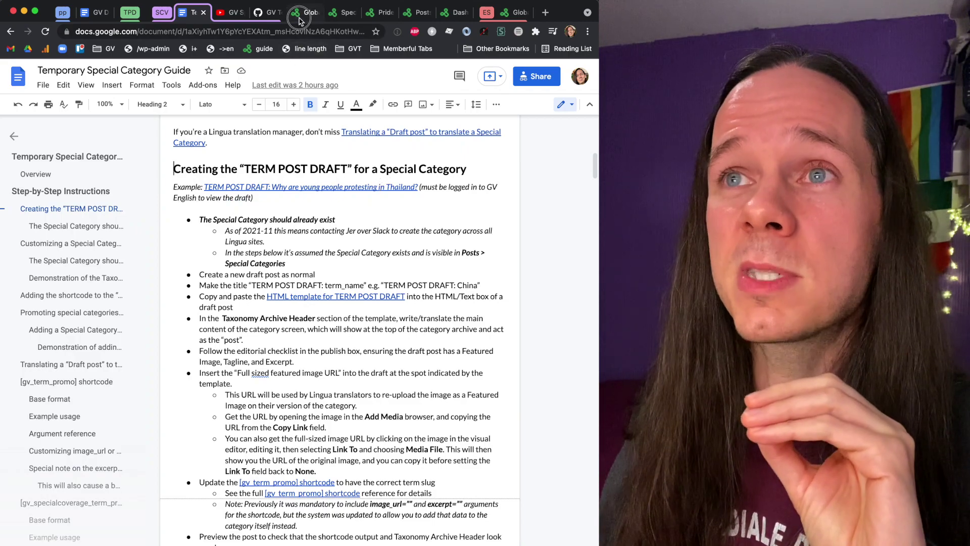
View the Global Voices test site's homepage, its Special Coverage page and the Pride 2021 category archive
left_click(300, 18)
left_click(335, 14)
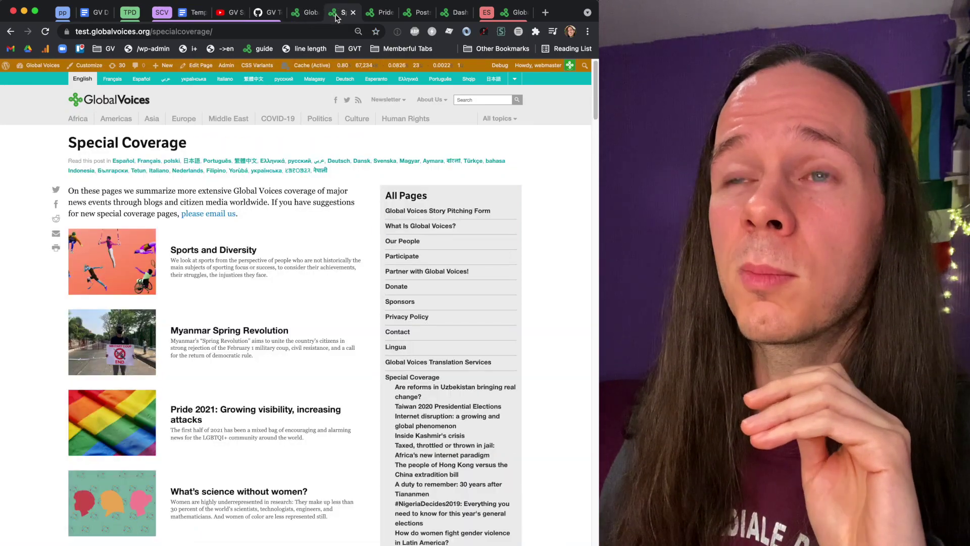
left_click(370, 12)
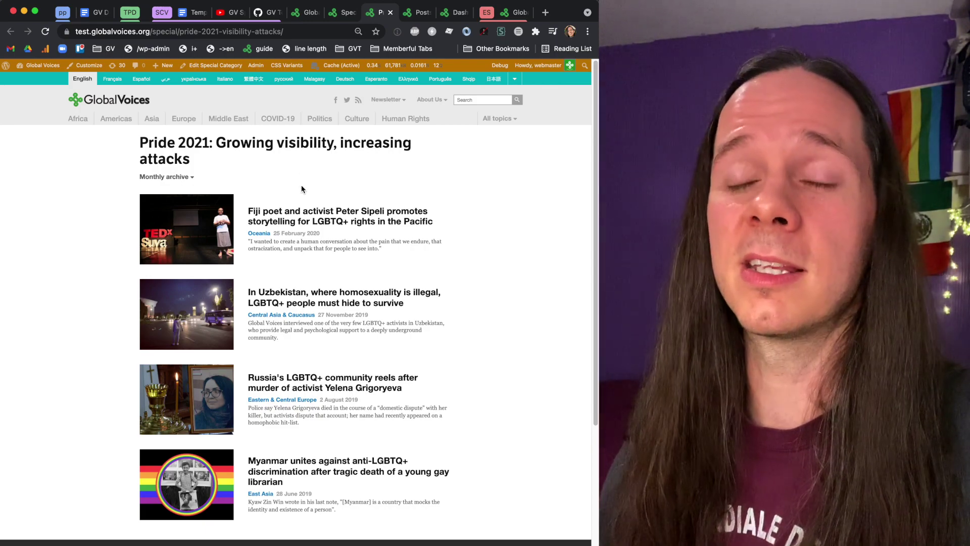
key("super+alt+Left")
key("super+alt+Left")
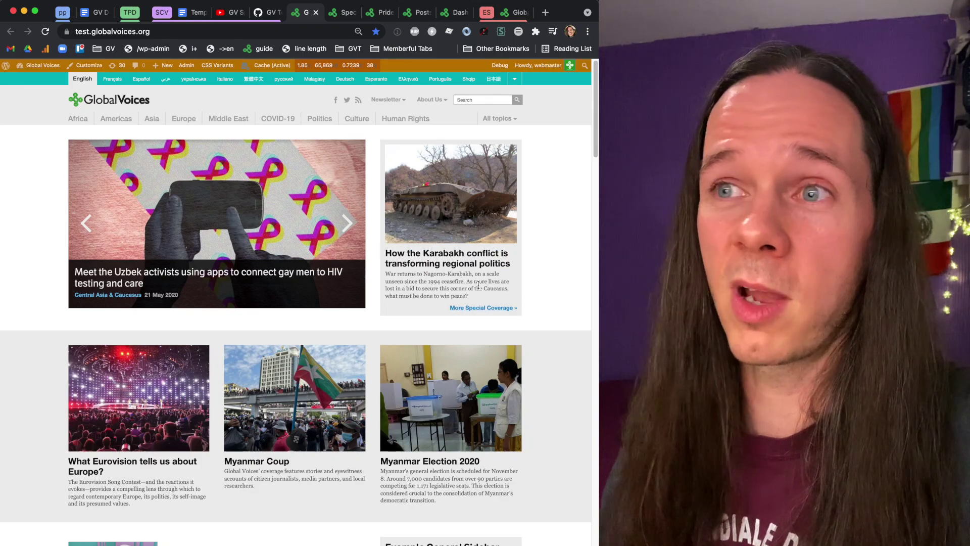
Examine the list of special categories on the test site's Special Coverage page
key("super+alt+Right")
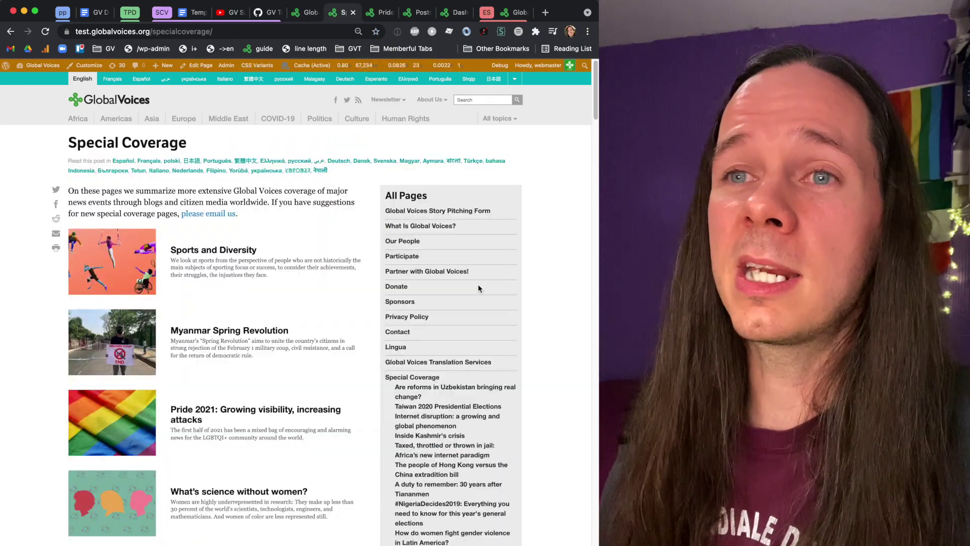
scroll(306, 382, "down", 1)
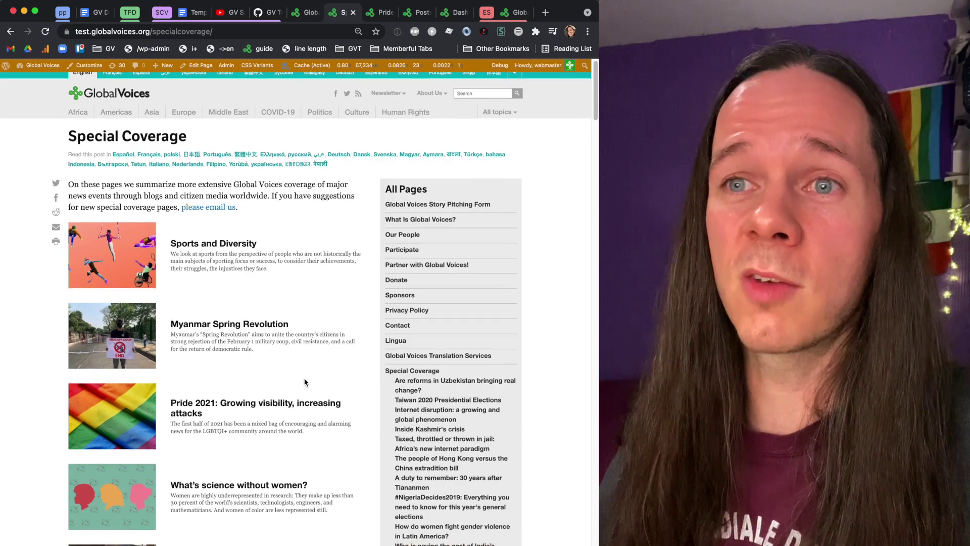
scroll(305, 382, "down", 5)
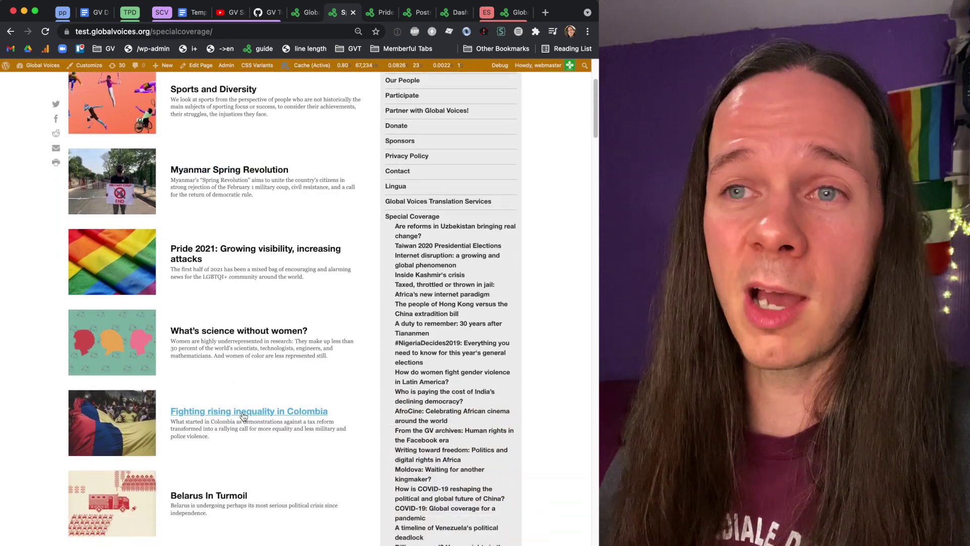
scroll(243, 415, "up", 5)
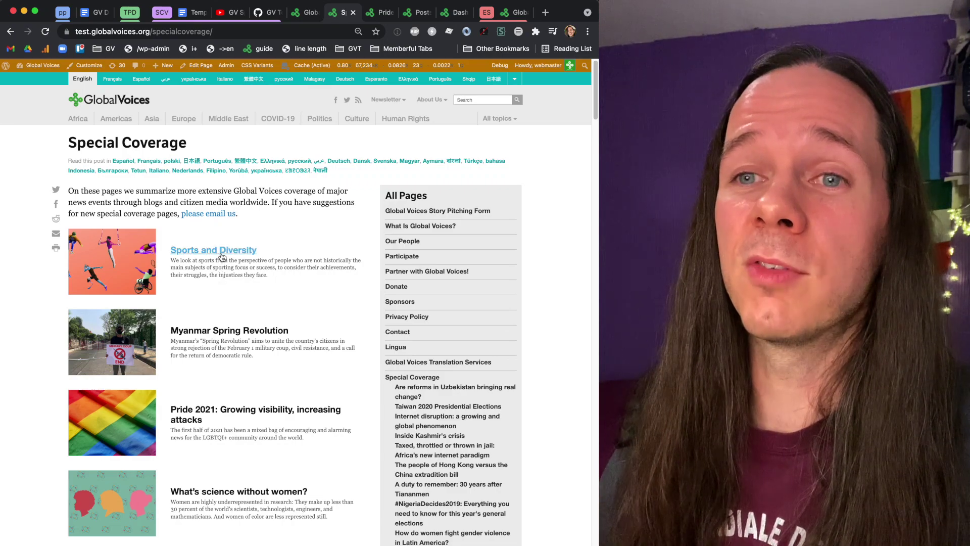
Compare the Pride 2021 category archive with the Special Coverage page and the admin posts list searched for "lgbtq"
key("ctrl+Tab")
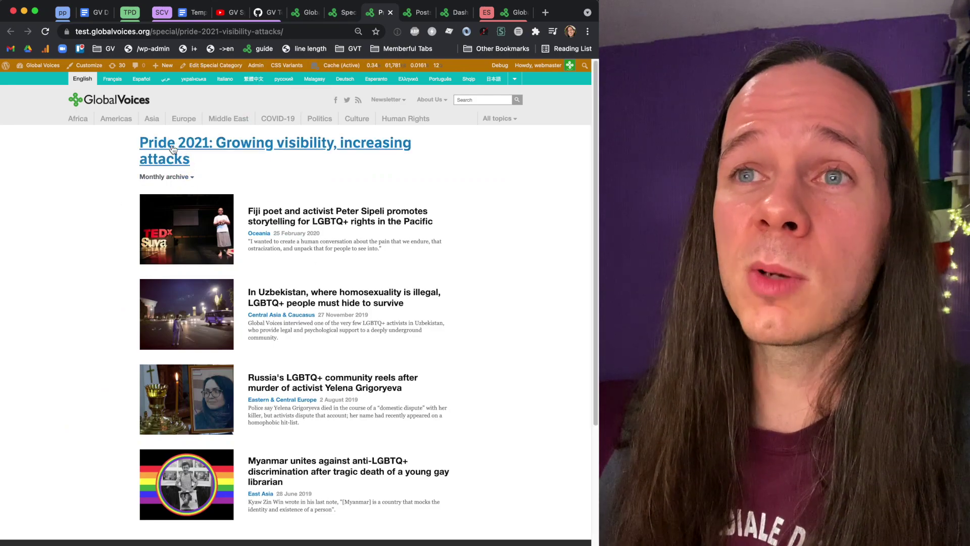
key("ctrl+shift+Tab")
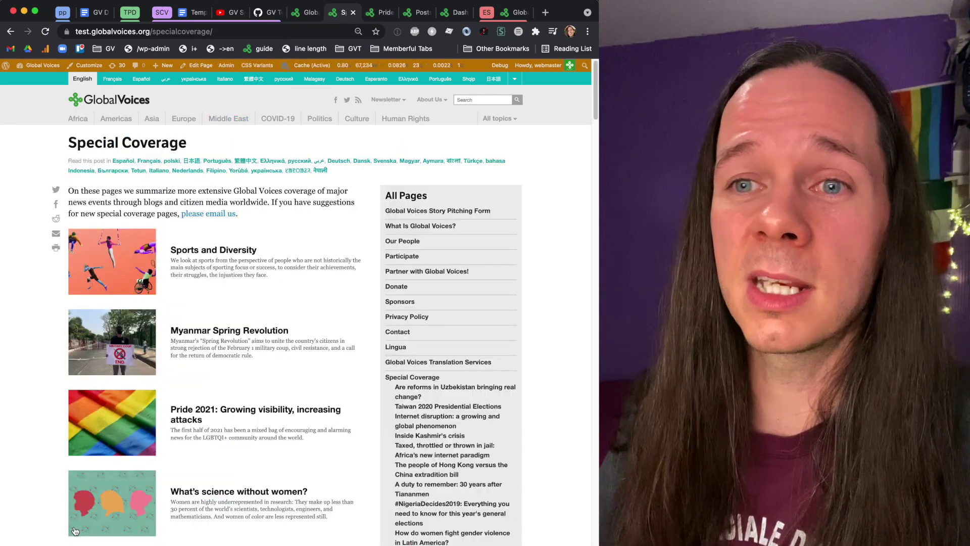
key("ctrl+Tab")
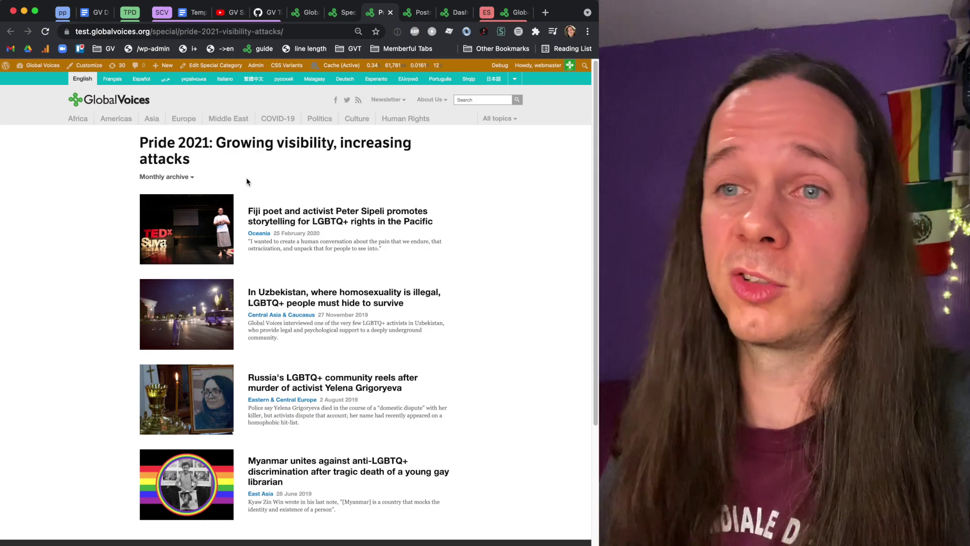
key("ctrl+Tab")
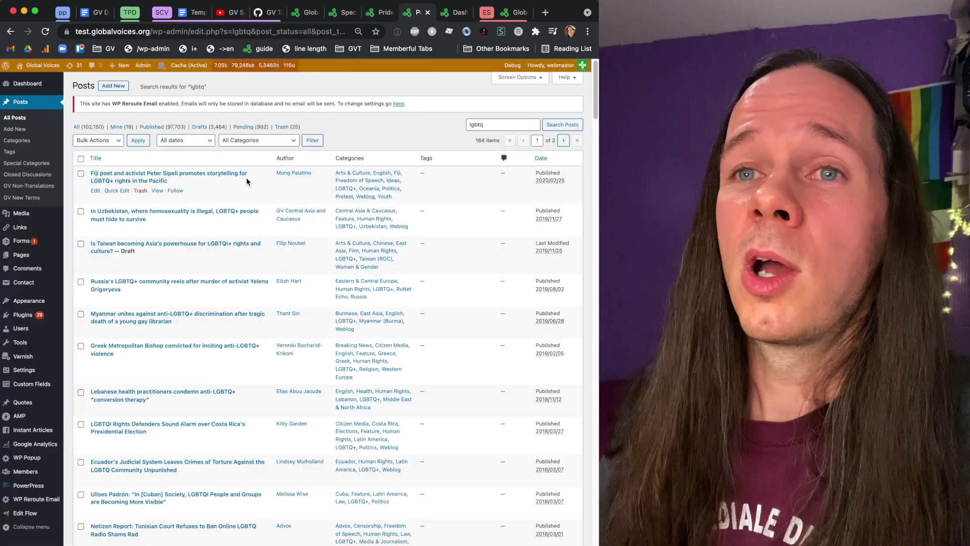
Open the Edit Special Category screen for "Pride 2021: Growing visibility, increasing attacks" in a new browser tab
key("ctrl+shift+Tab")
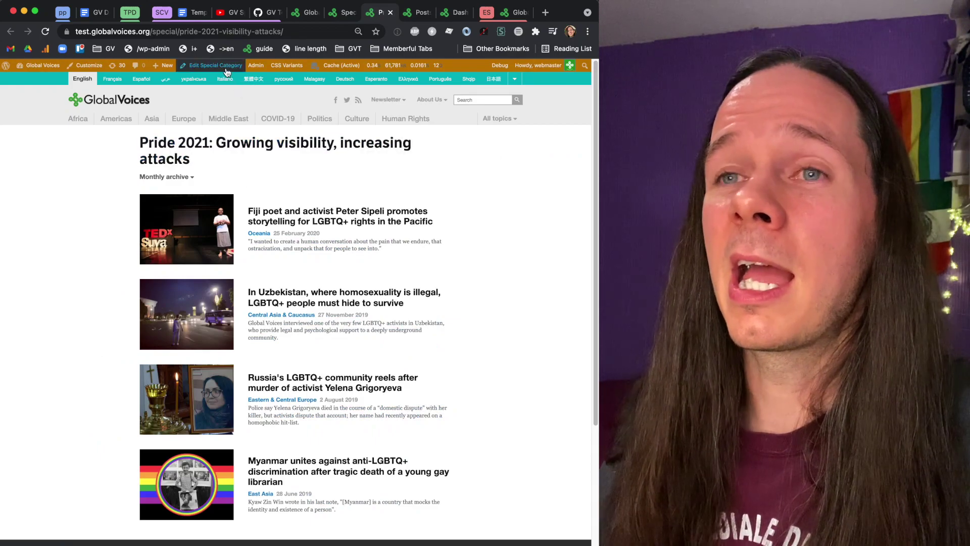
left_click(227, 73, "super")
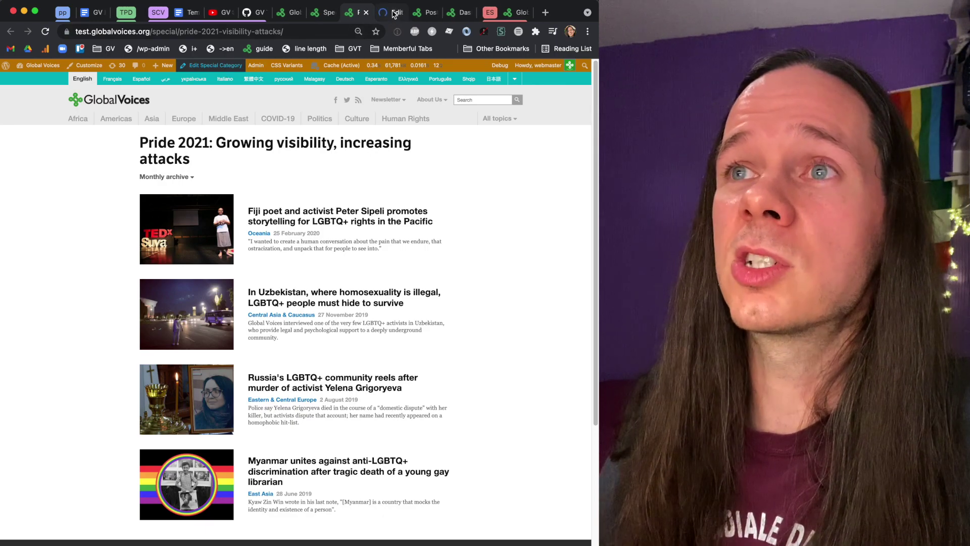
left_click(393, 12)
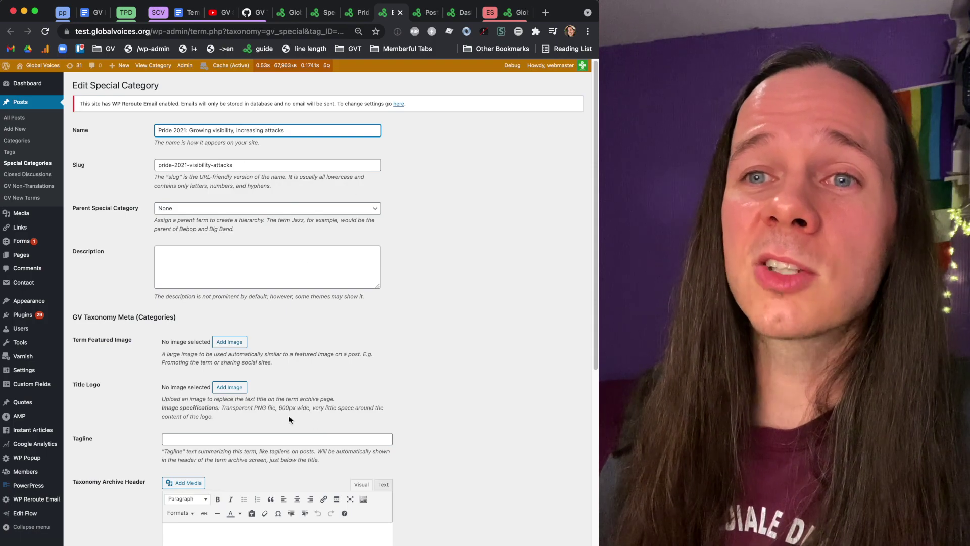
Review the category's Term Featured Image, Tagline, Taxonomy Archive Header and Excerpt fields on the edit screen
scroll(235, 543, "down", 3)
scroll(235, 542, "down", 5)
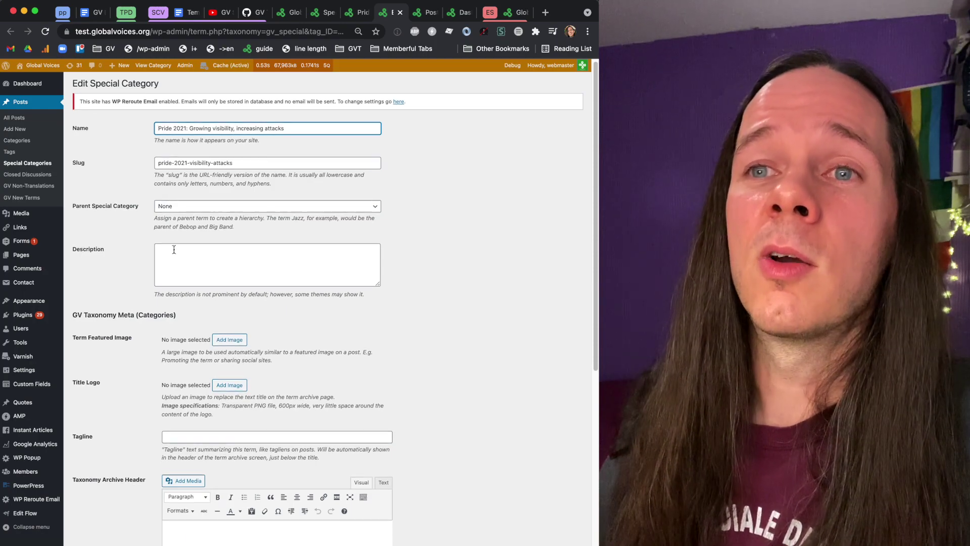
scroll(276, 281, "down", 4)
scroll(276, 281, "down", 3)
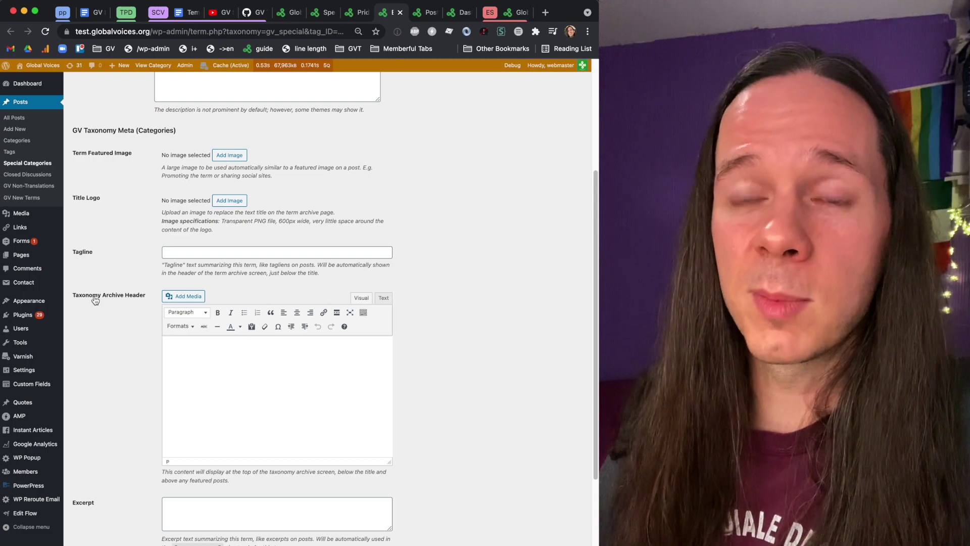
left_click(225, 518)
left_click(197, 249)
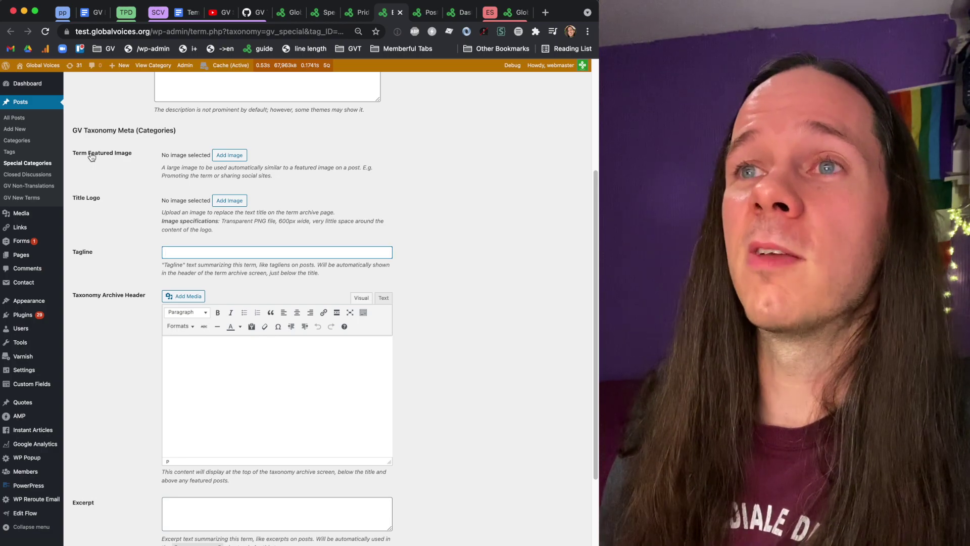
Compare the Pride 2021 category archive page with the fields on its Edit Special Category screen
key("ctrl+shift+Tab")
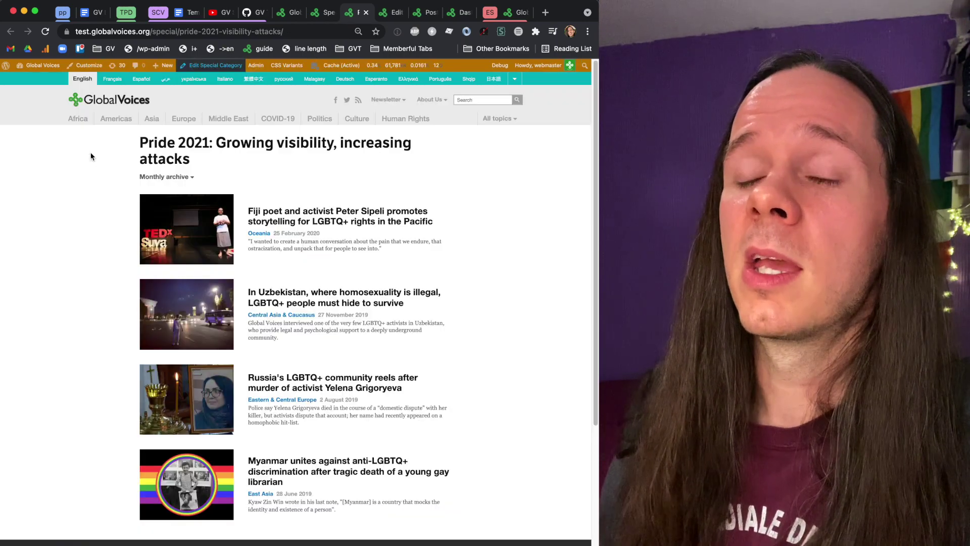
key("ctrl+Tab")
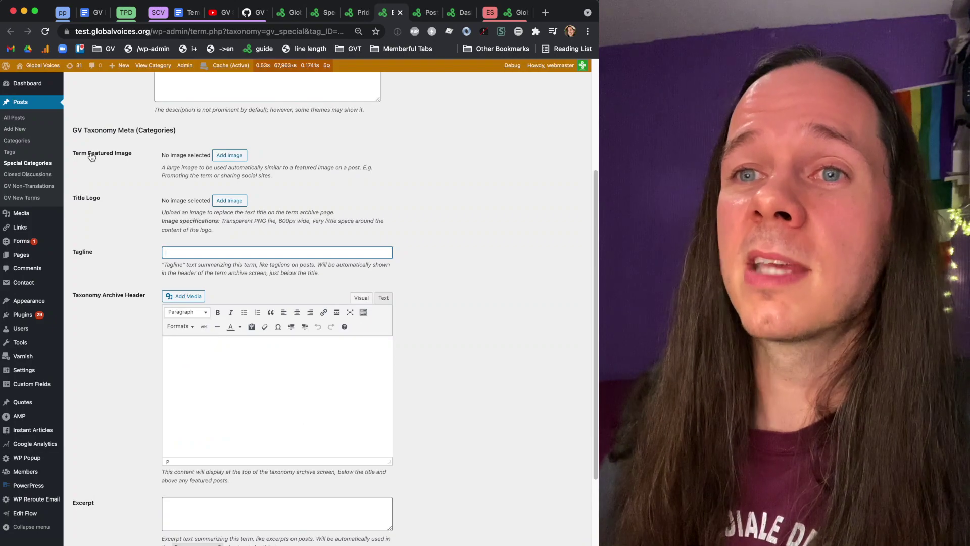
scroll(324, 263, "up", 4)
scroll(313, 328, "down", 4)
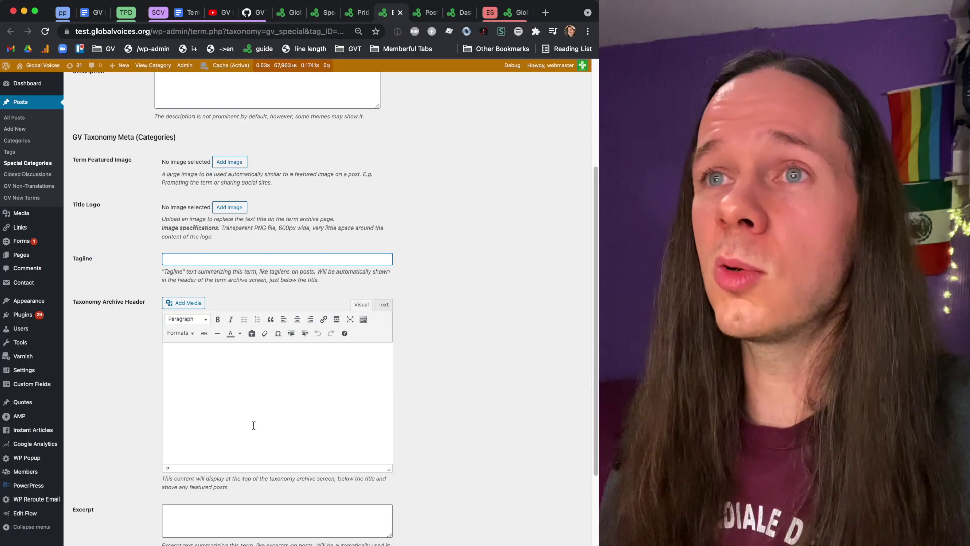
Open a blank new post editor in a separate browser tab from the Pride 2021 archive page
key("ctrl+shift+Tab")
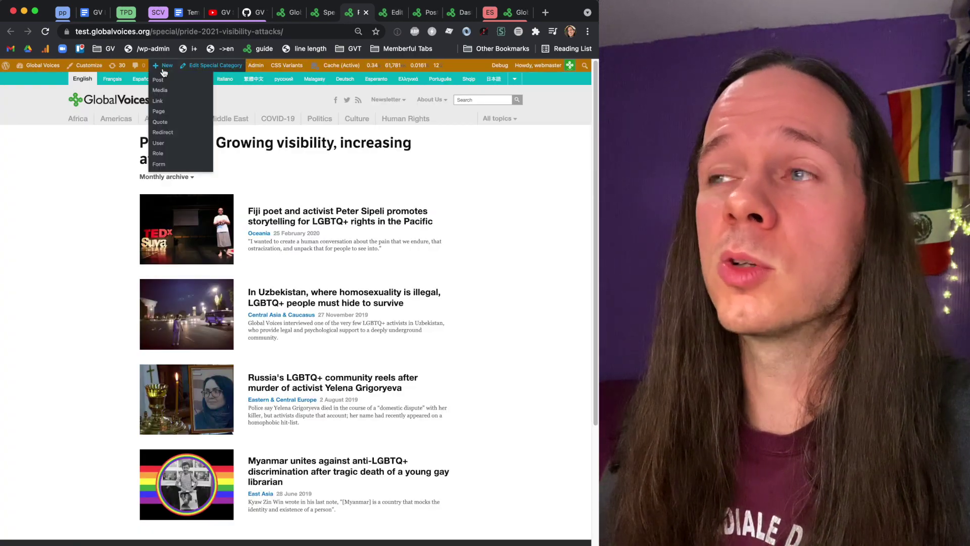
mouse_move(166, 66)
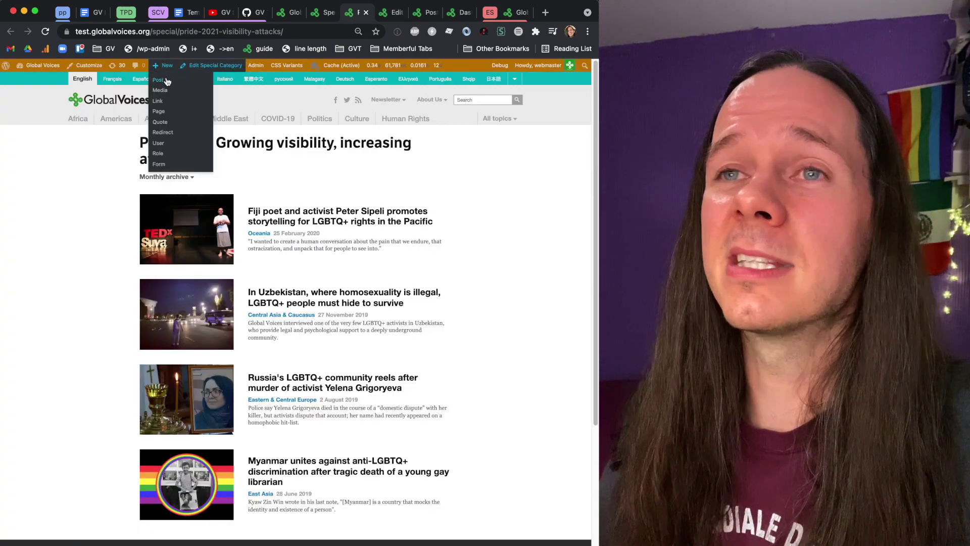
left_click(167, 81, "super")
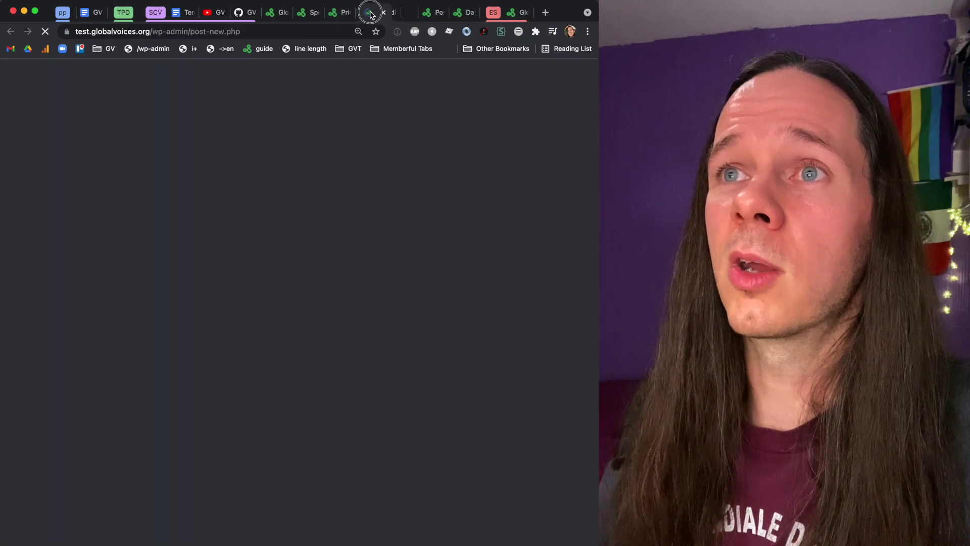
left_click(371, 12)
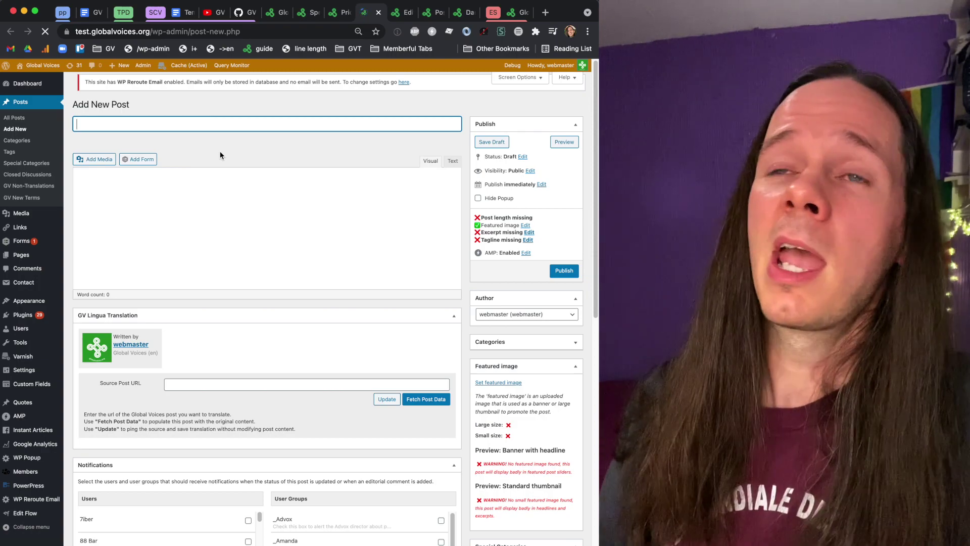
Check the guide's section on creating the "TERM POST DRAFT", then return to the new post
left_click(184, 12)
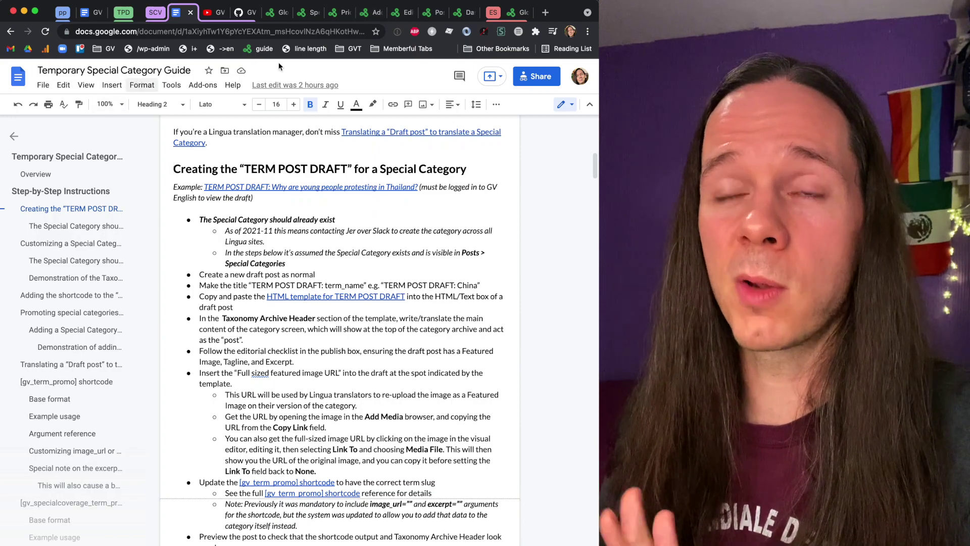
left_click(362, 14)
left_click(341, 18)
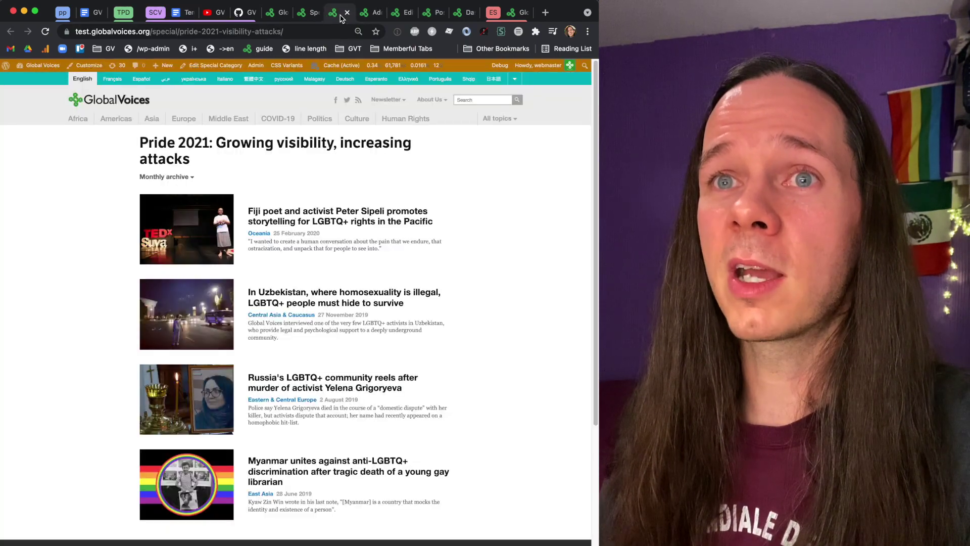
left_click(376, 19)
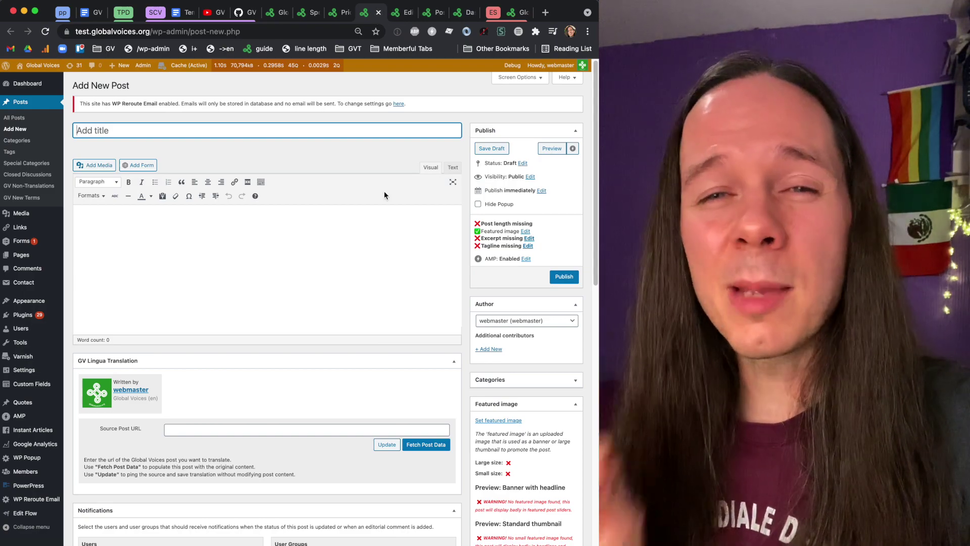
Begin the new post's title with "TERM POST DRAFT: " and enlarge the page display
type("TERM P")
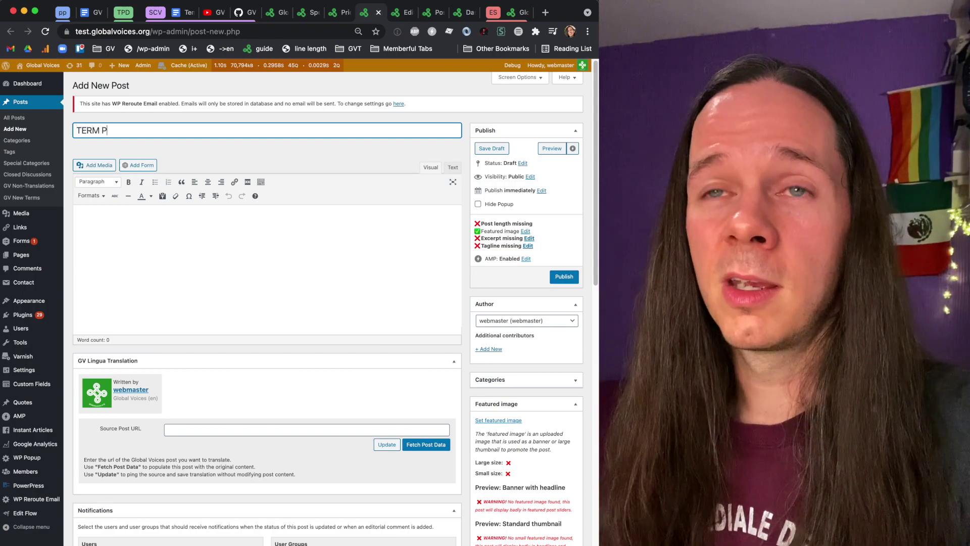
type("OST DRAFT")
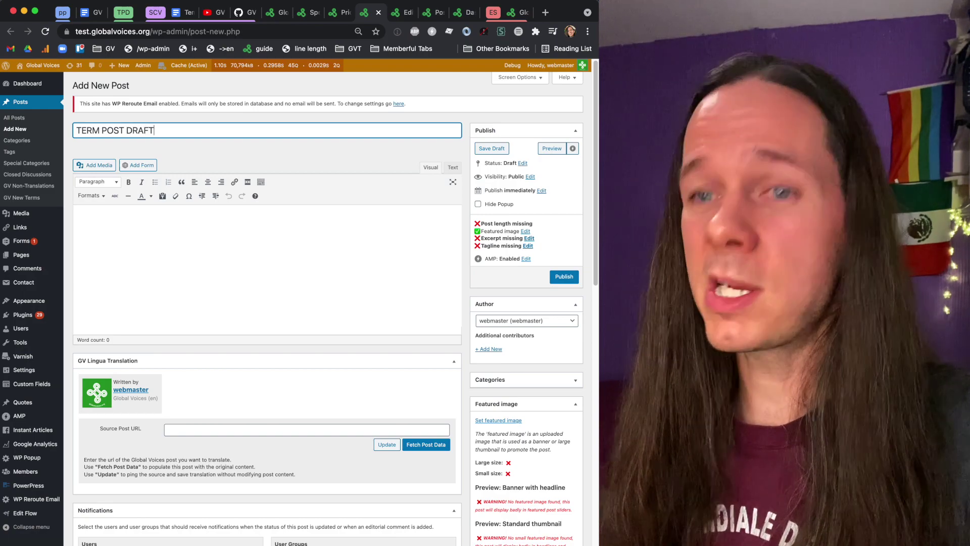
key("super+equal")
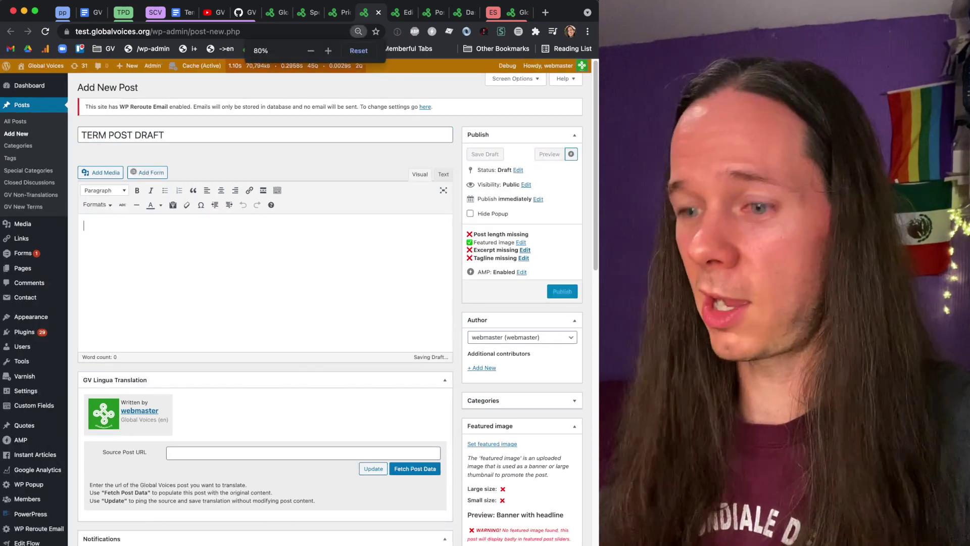
key("super+equal")
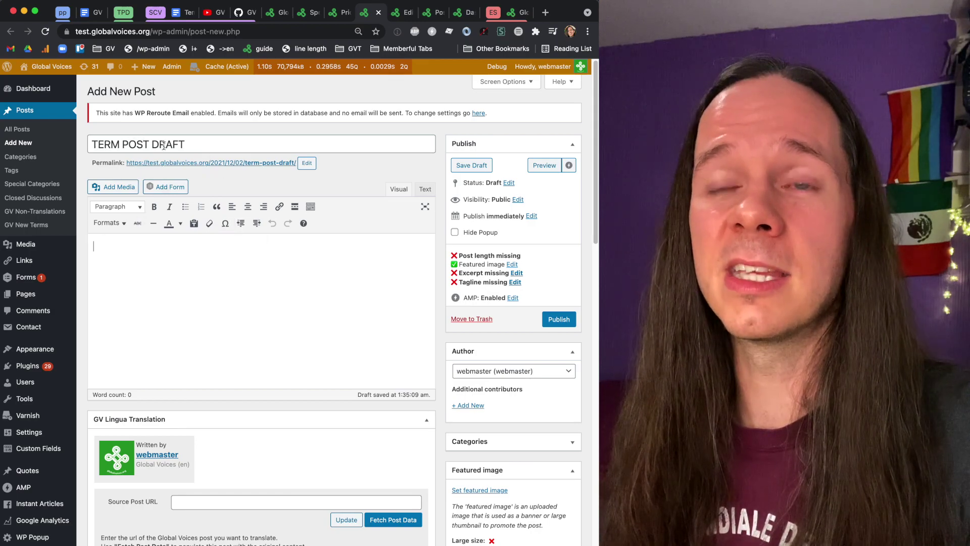
left_click(202, 146)
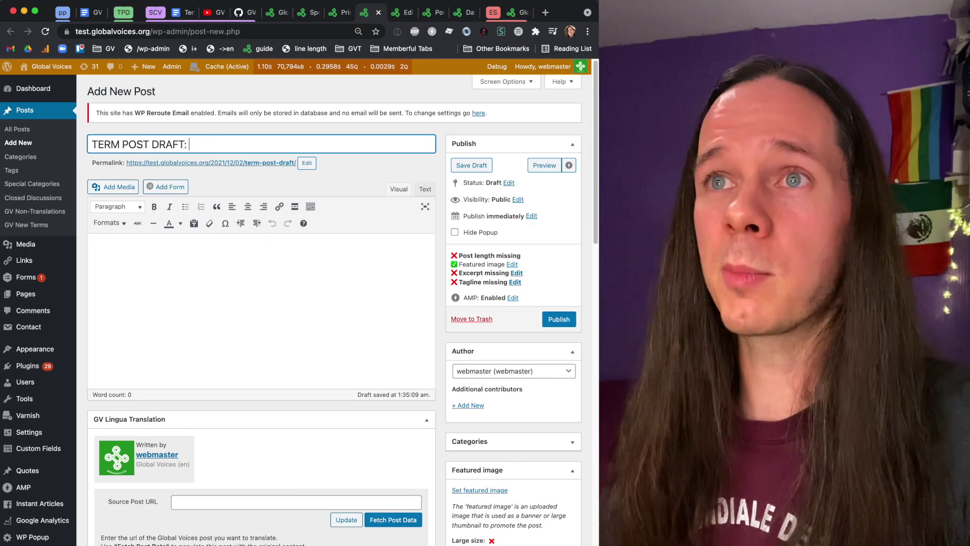
Complete the post title with the category name "Pride 2021: Growing visibility, increasing attacks", copied from its archive page
key("ctrl+shift+Tab")
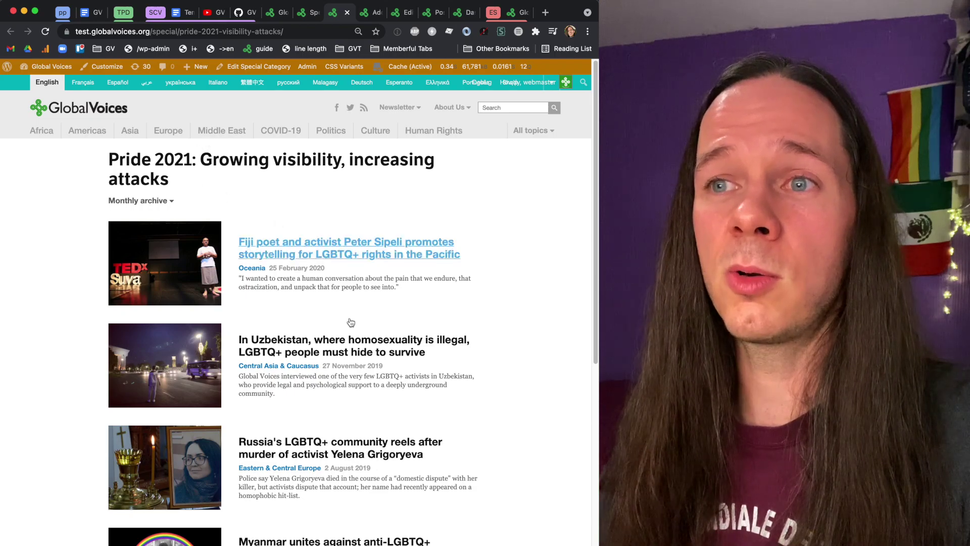
left_click_drag(209, 188, 108, 163)
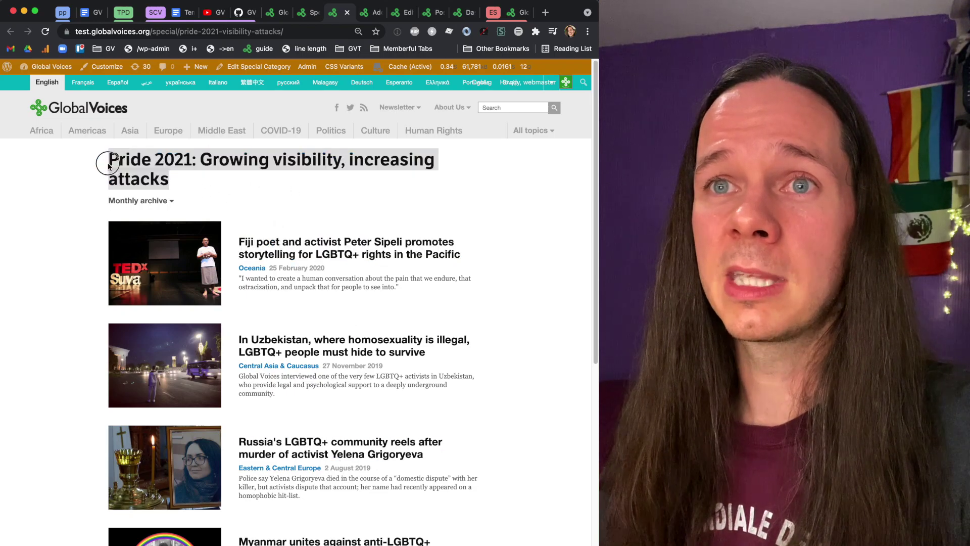
key("ctrl+c")
key("ctrl+Tab")
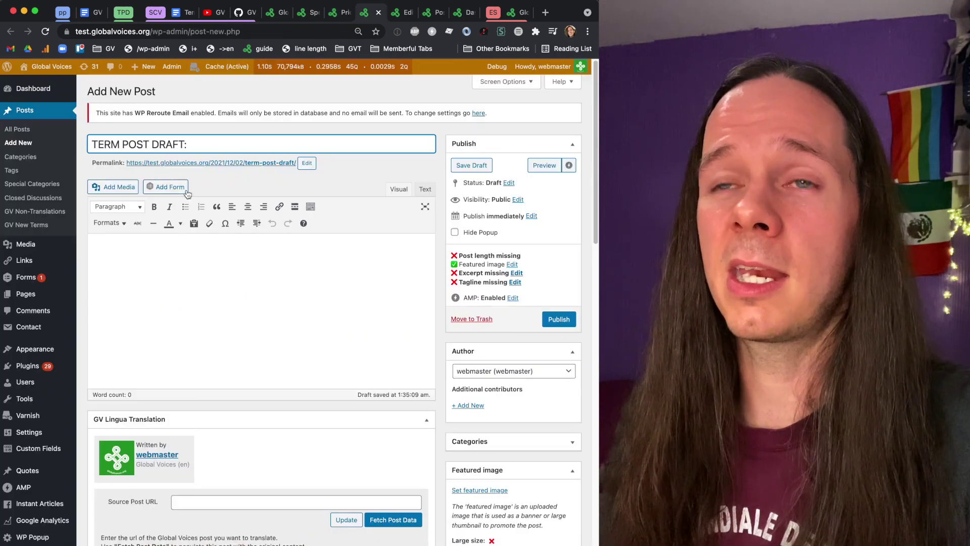
key("ctrl+v")
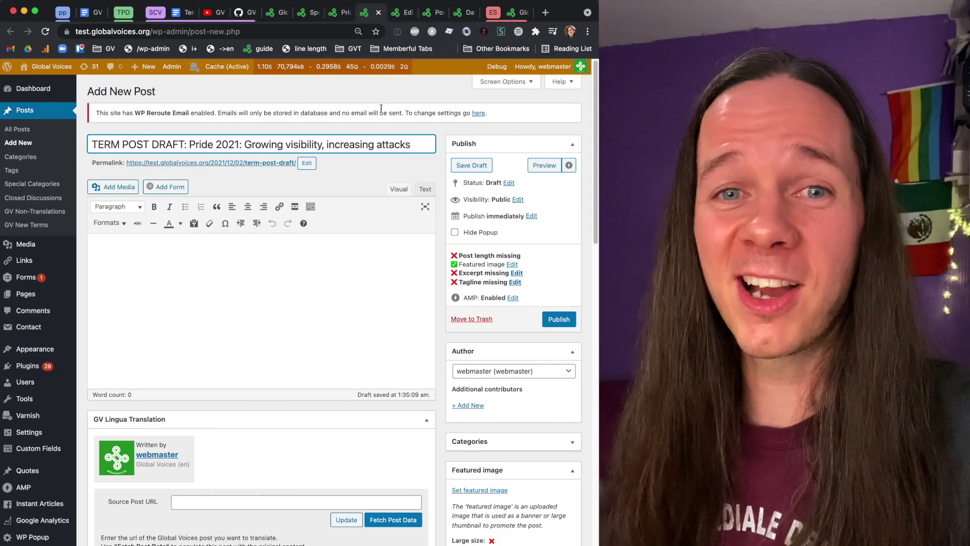
Review the Name, Slug, image, Tagline and Taxonomy Archive Header fields on the Pride 2021 category's edit screen
left_click(401, 12)
scroll(394, 202, "up", 5)
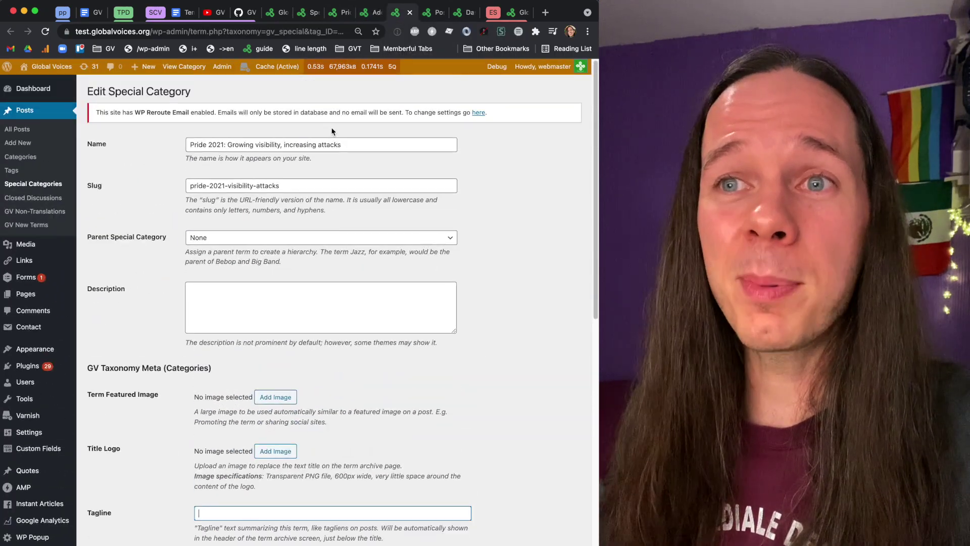
scroll(251, 250, "down", 5)
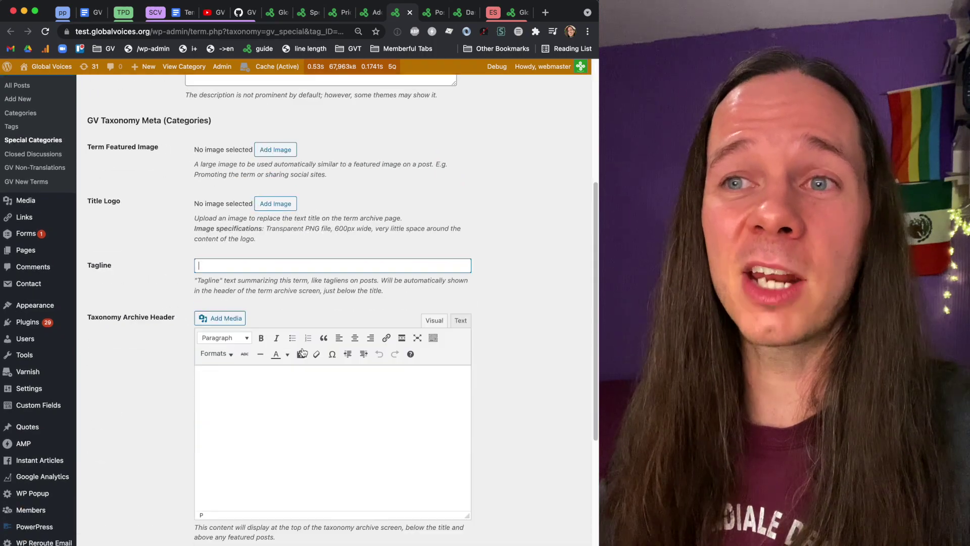
left_click(364, 12)
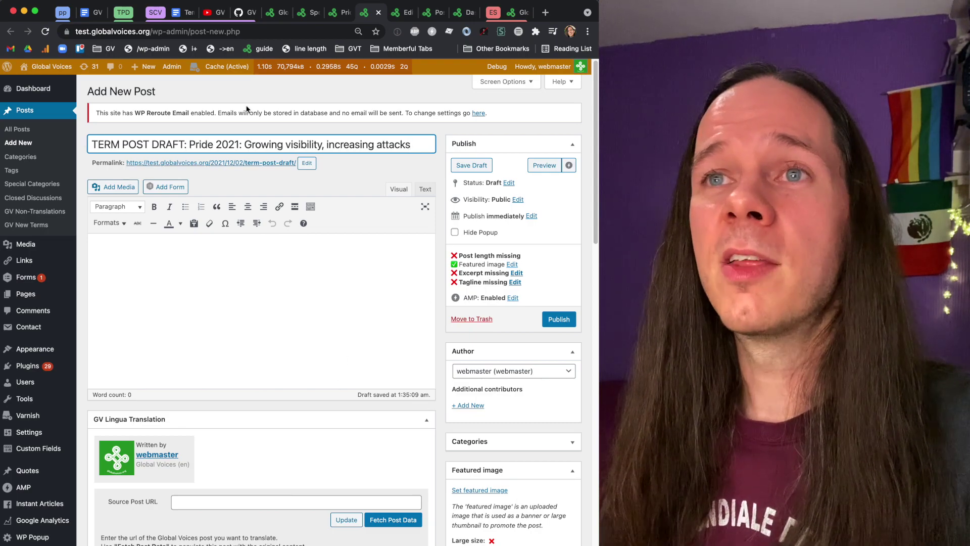
Copy all the code of gv_temporary_sc_draft_post_template.html from the gist, checking the template's link in the guide
left_click(243, 15)
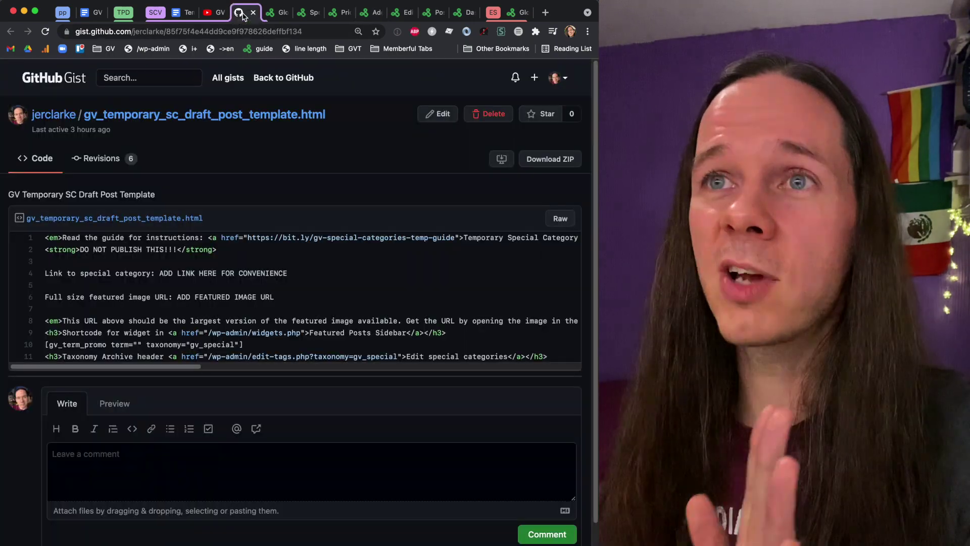
left_click_drag(559, 358, 78, 193)
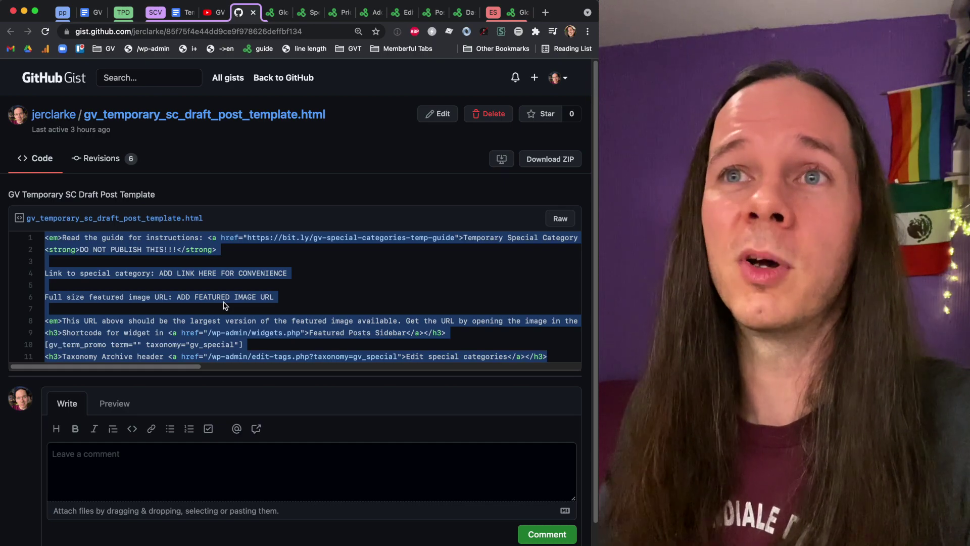
left_click(185, 12)
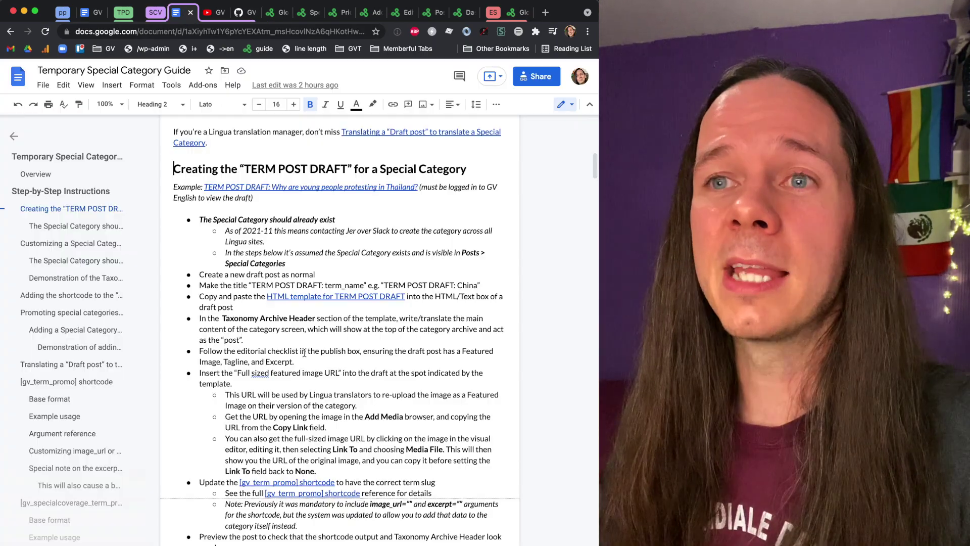
scroll(305, 352, "down", 1)
left_click(304, 287)
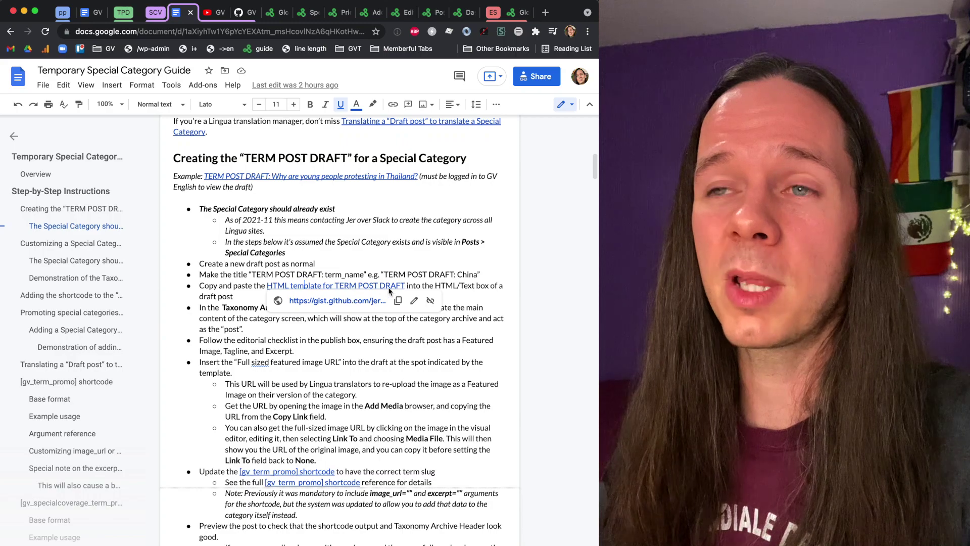
left_click(244, 12)
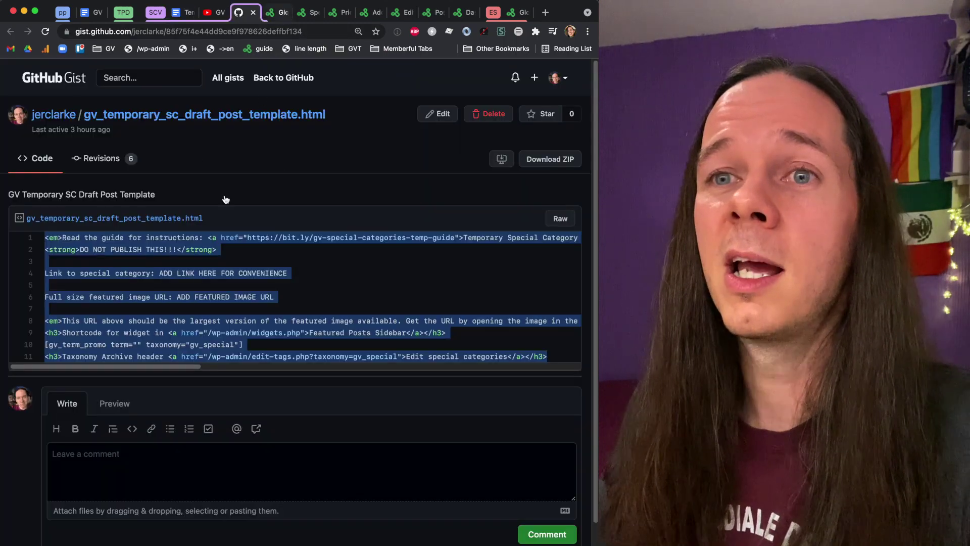
Paste the HTML template into the draft post's body in Text mode and show it in Visual mode
left_click(277, 13)
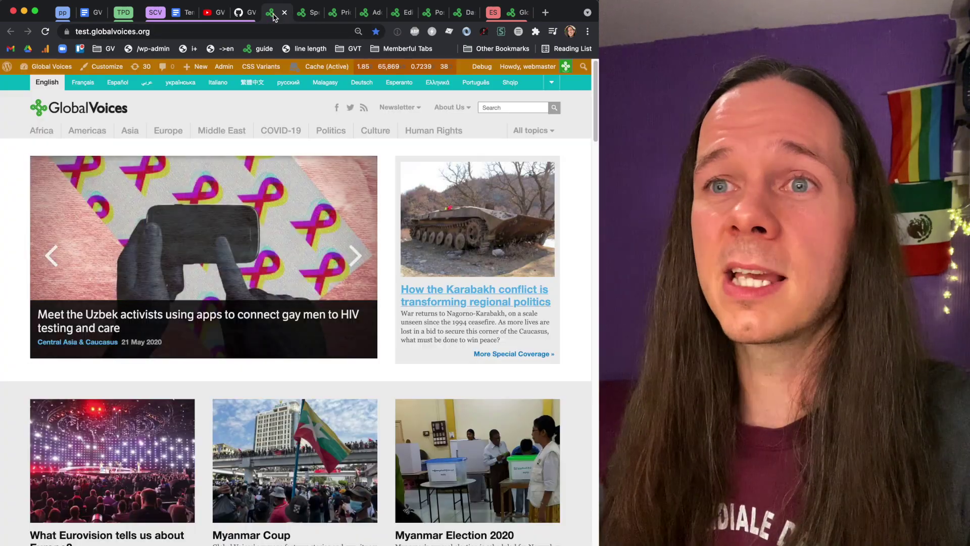
left_click(309, 13)
left_click(340, 14)
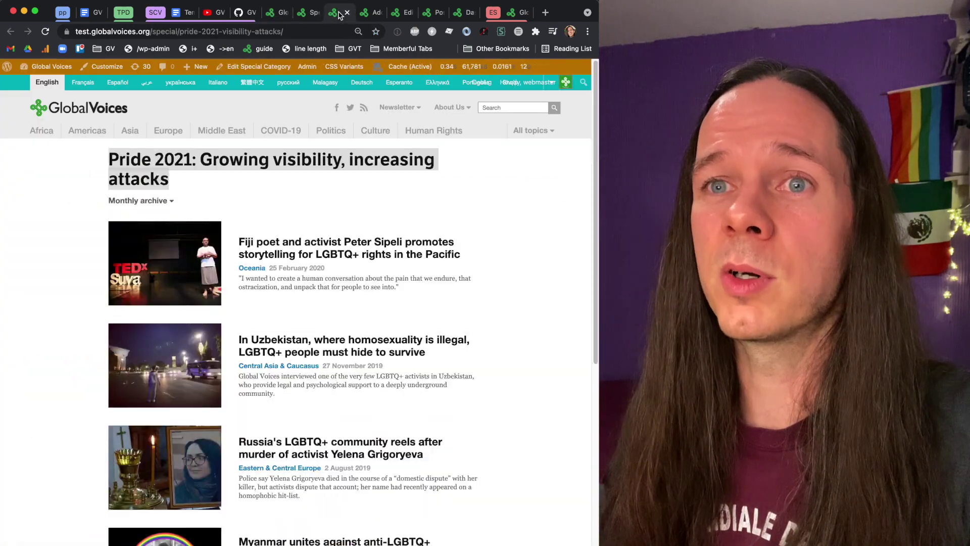
left_click(371, 12)
left_click(425, 190)
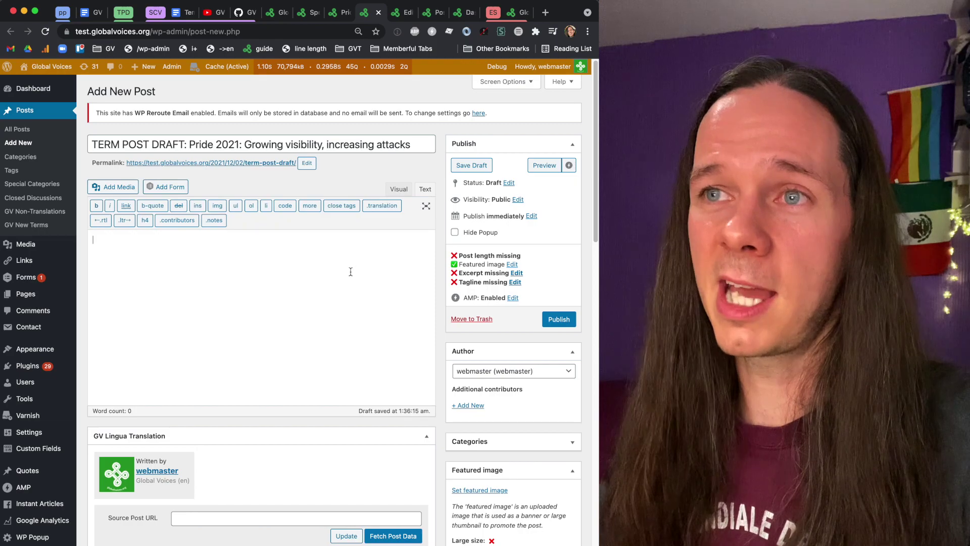
key("super+v")
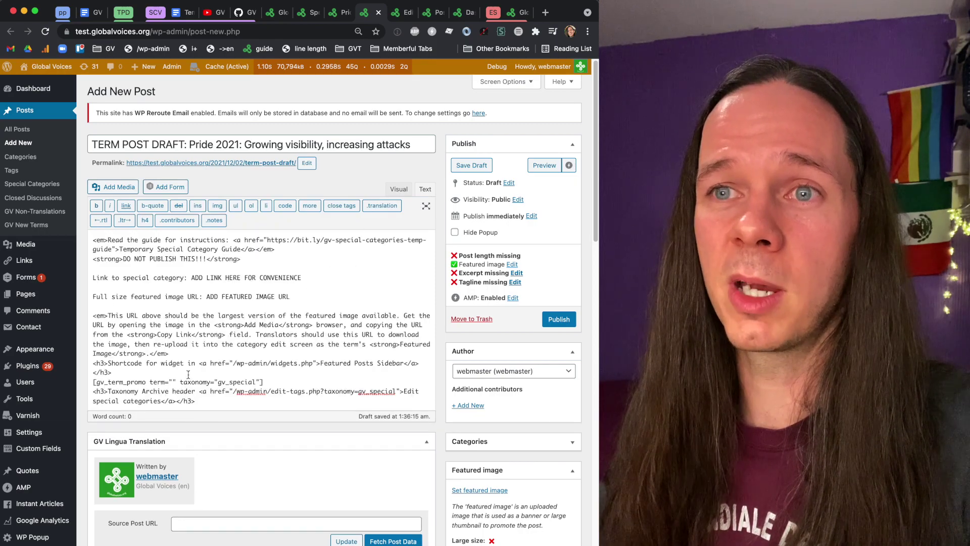
left_click(397, 190)
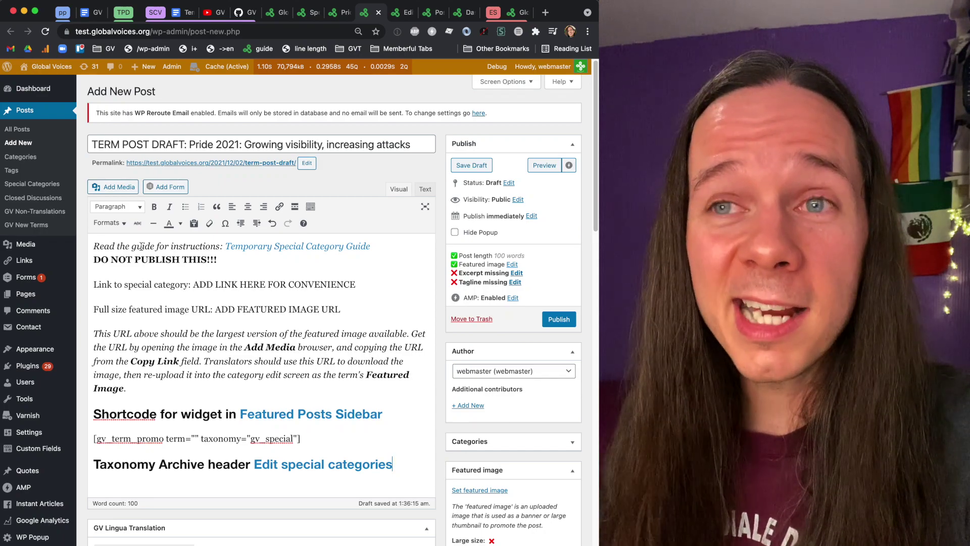
Inspect the template's Temporary Special Category Guide link and view the guide document it refers to
left_click(253, 247)
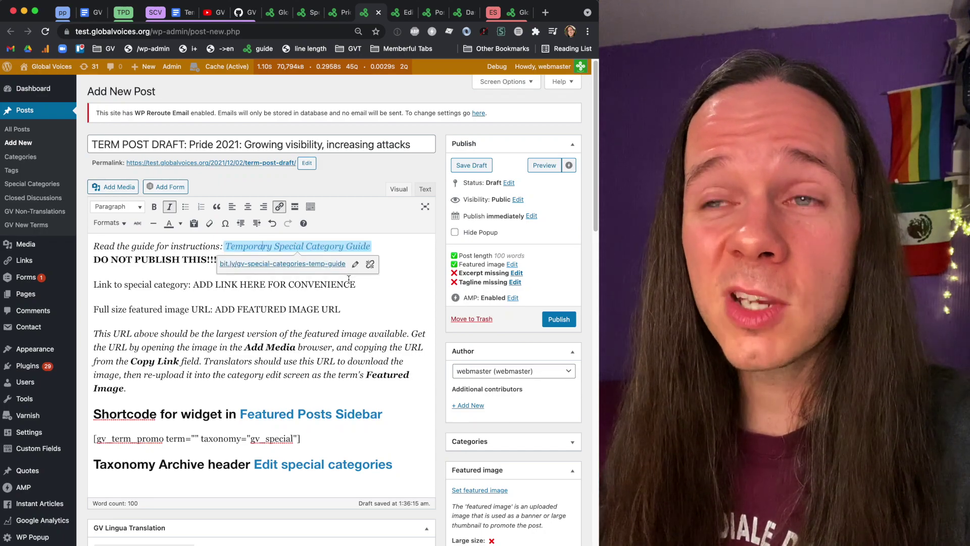
left_click(183, 12)
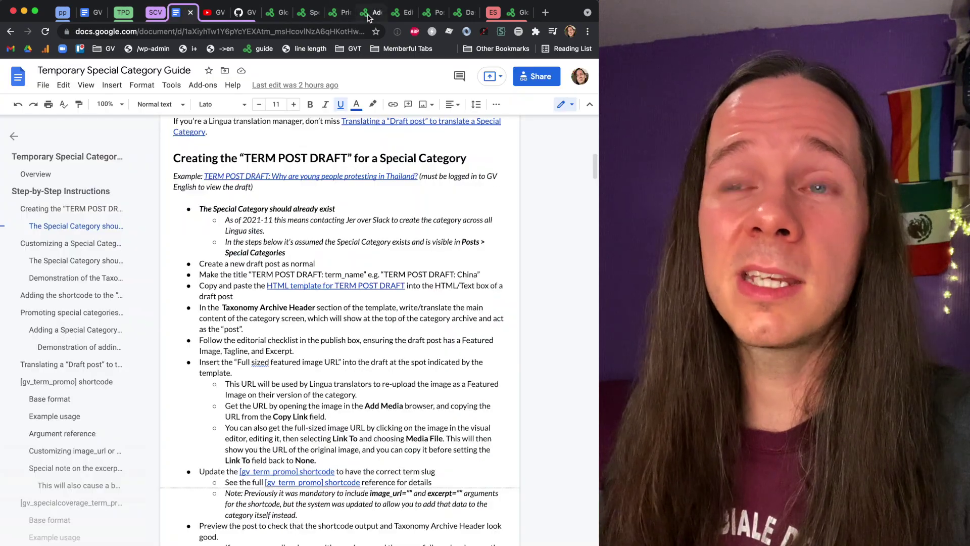
left_click(368, 15)
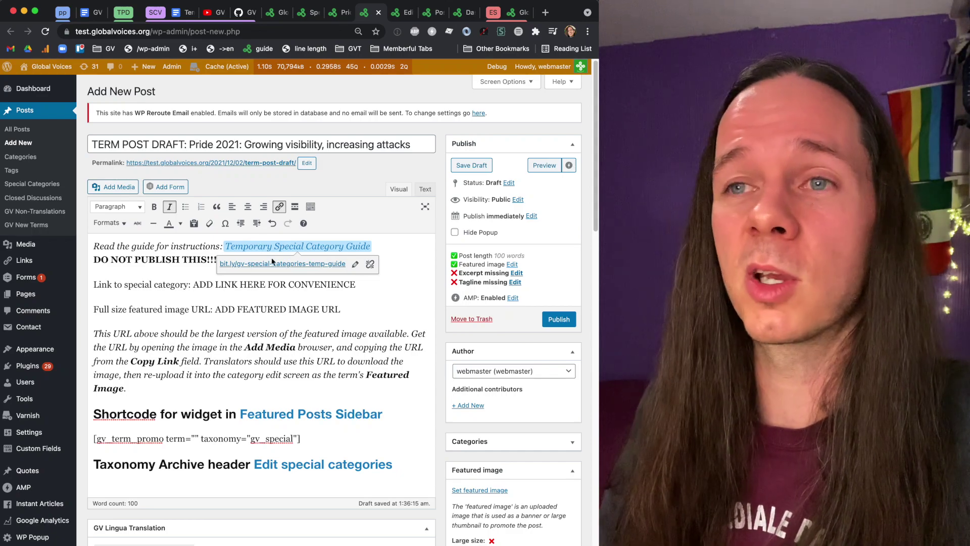
Review the special category link, full size featured image URL and shortcode placeholders in the draft's template body
left_click(305, 311)
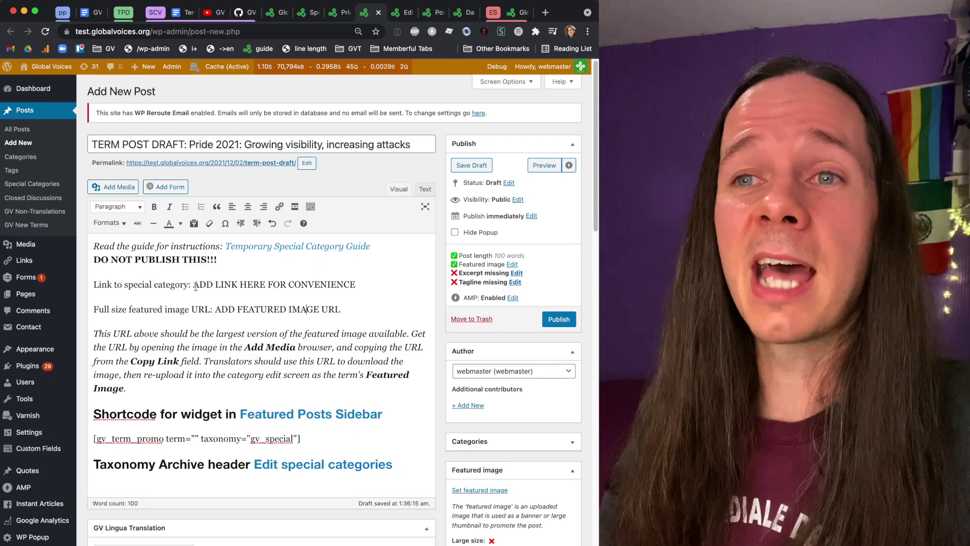
left_click_drag(100, 287, 187, 287)
left_click_drag(127, 309, 238, 314)
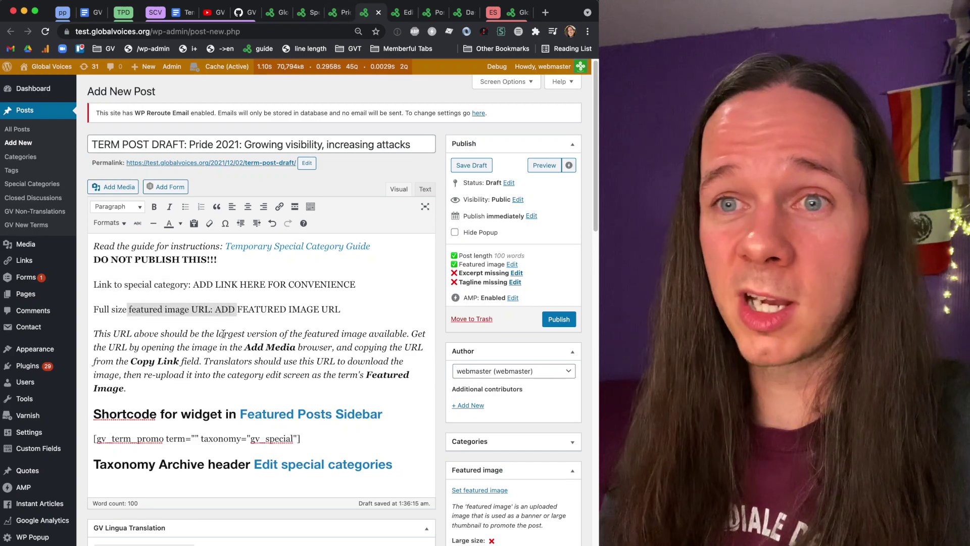
scroll(202, 329, "down", 5)
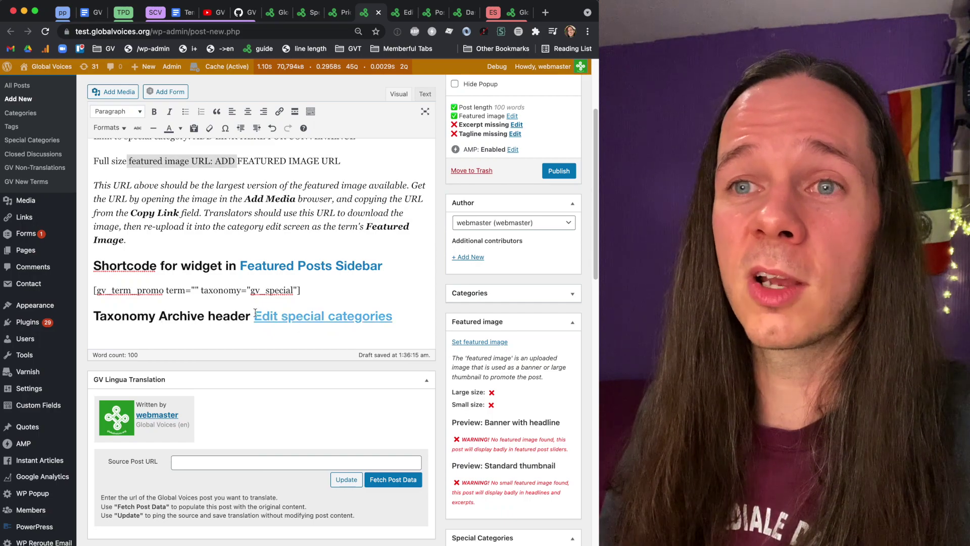
scroll(197, 335, "up", 5)
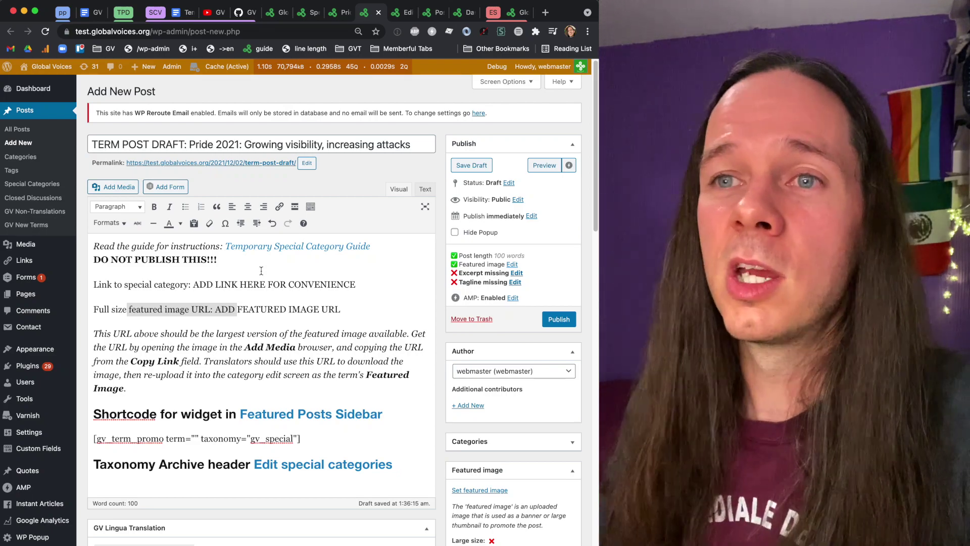
Replace the ADD LINK HERE FOR CONVENIENCE placeholder with the linked Pride 2021 title copied from the category's archive page
key("ctrl+shift+Tab")
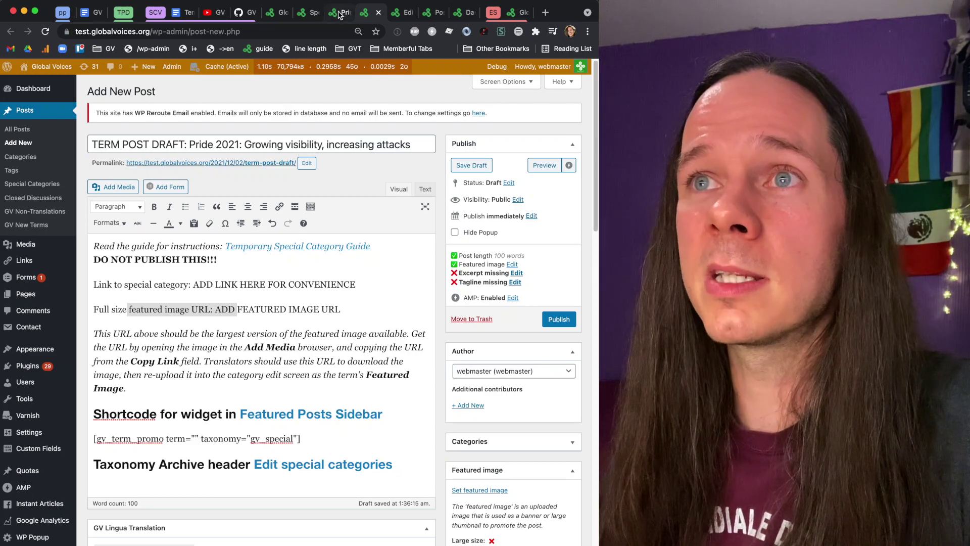
left_click_drag(182, 178, 108, 157)
key("super+c")
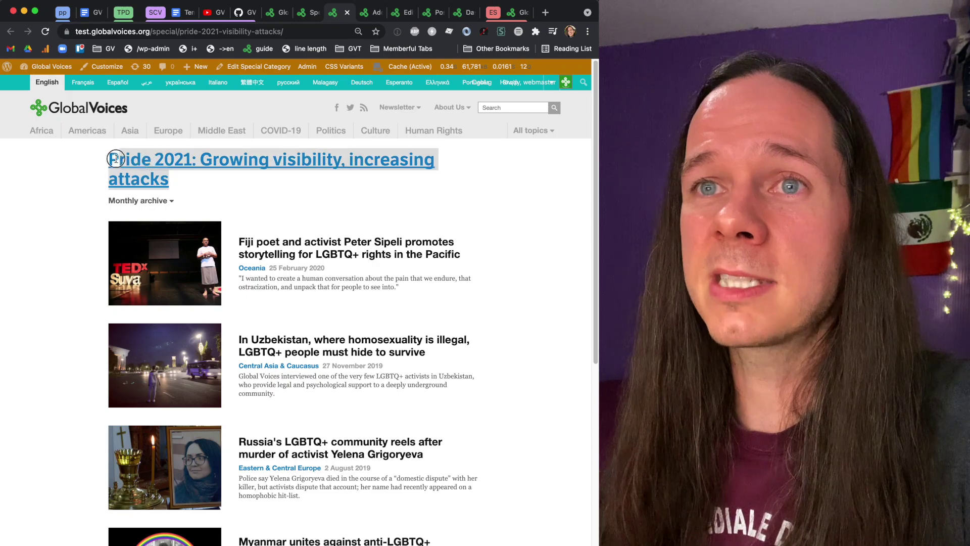
left_click(366, 16)
left_click_drag(360, 284, 193, 285)
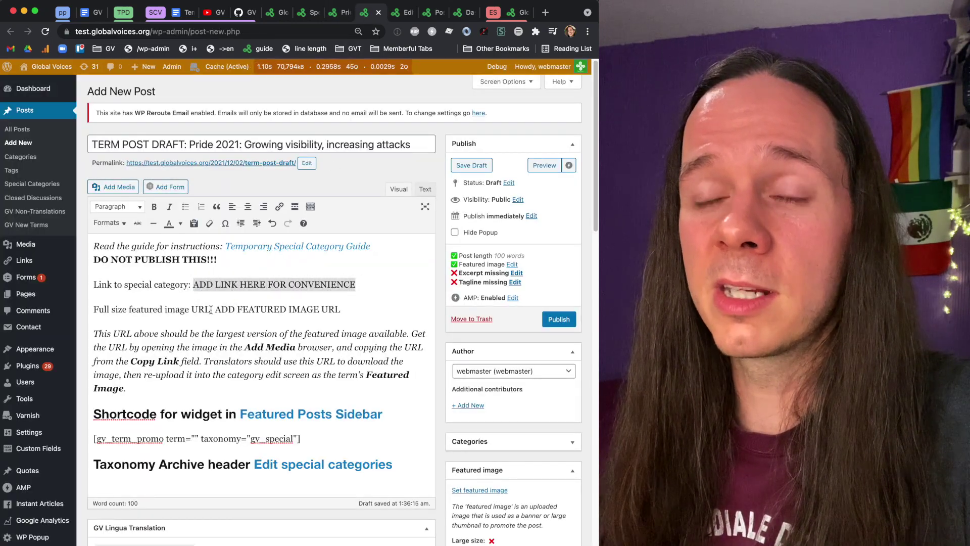
key("super+v")
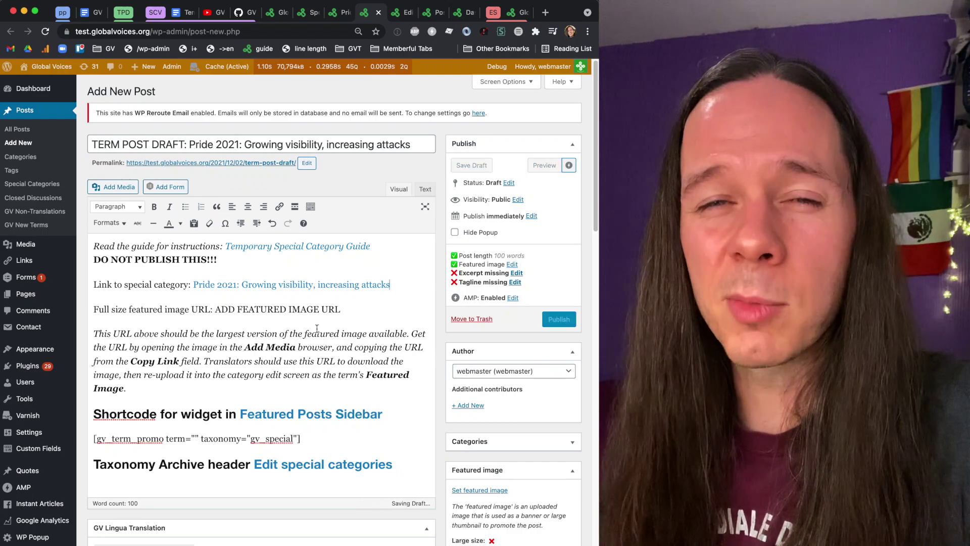
Set the gv_term_promo shortcode's term to pride-2021-visibility-attacks, copying the slug from the Pride 2021 archive page's address
scroll(306, 324, "down", 3)
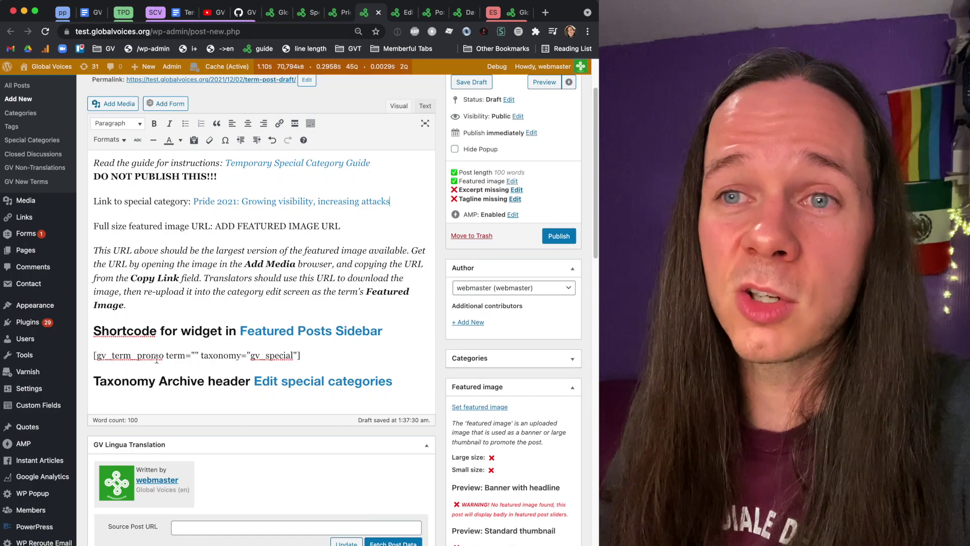
left_click(194, 355)
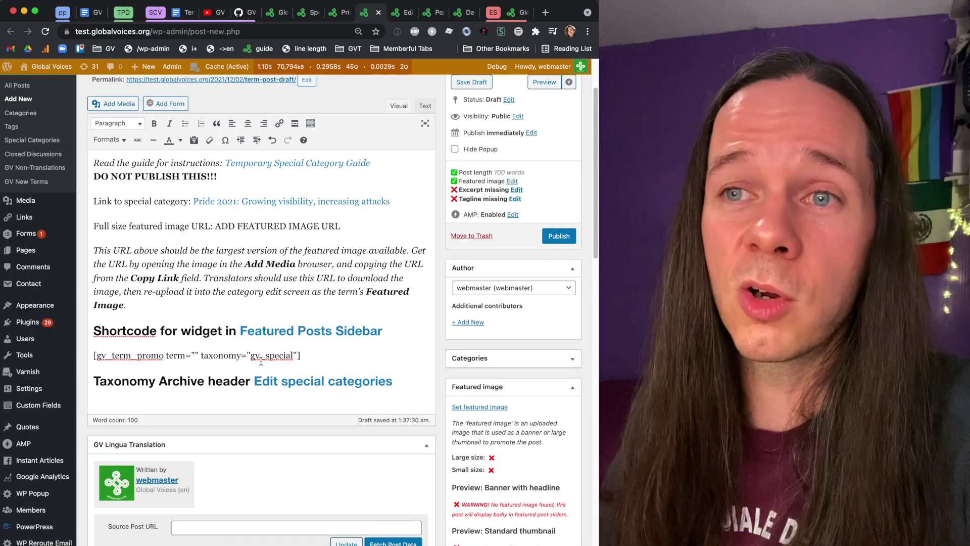
left_click(260, 356)
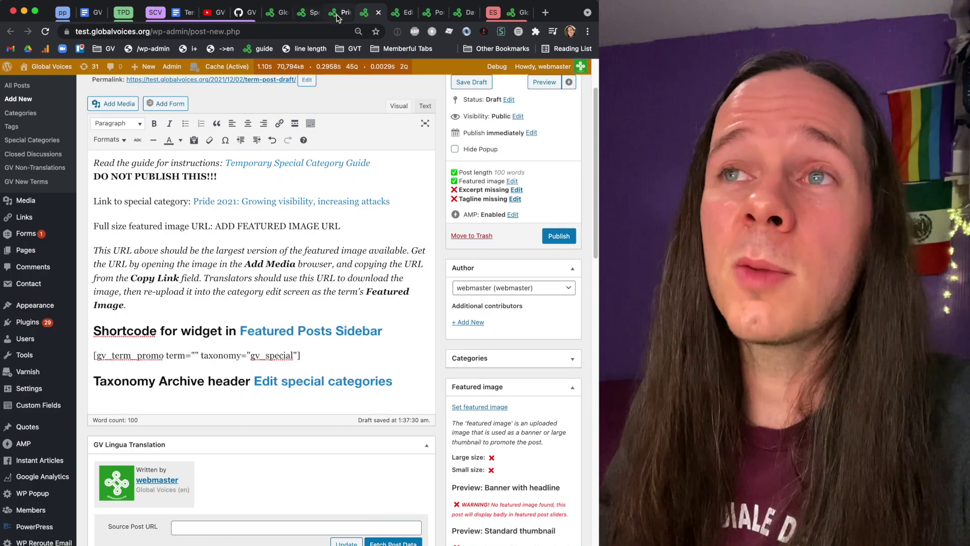
left_click(313, 15)
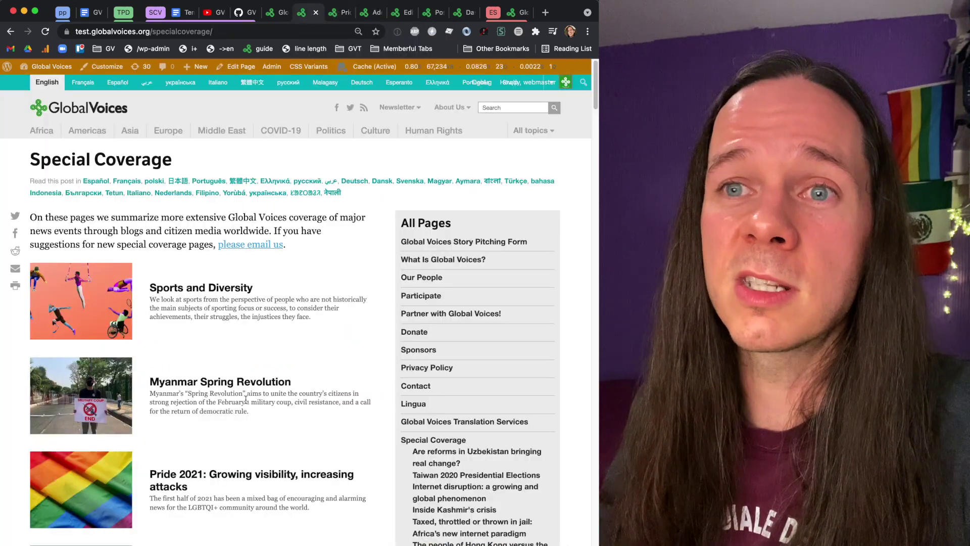
left_click(370, 14)
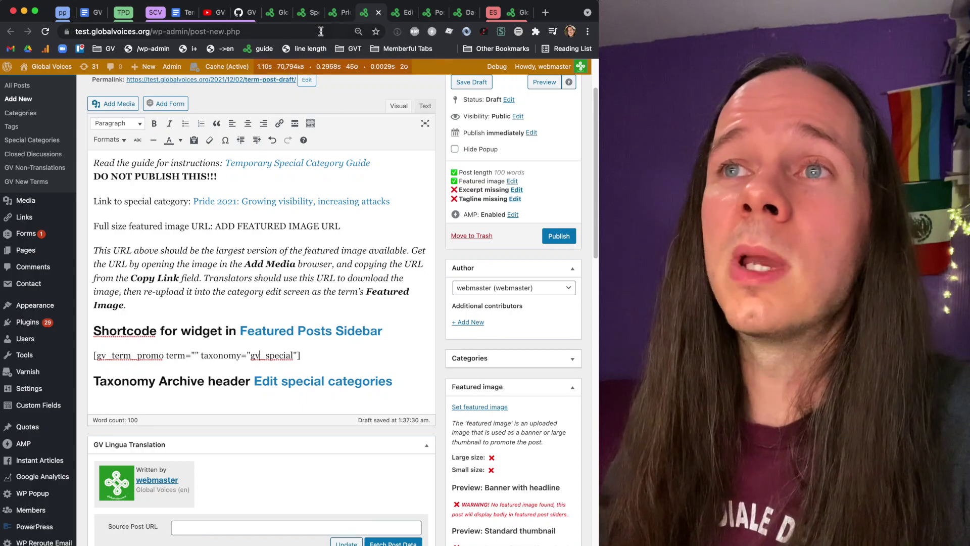
left_click(338, 14)
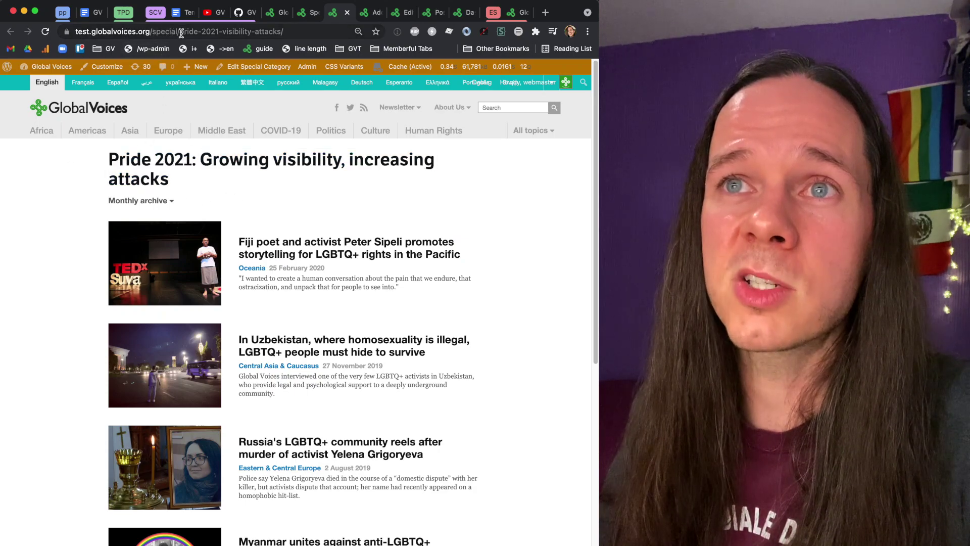
left_click_drag(179, 32, 285, 31)
key("super+c")
left_click(301, 79)
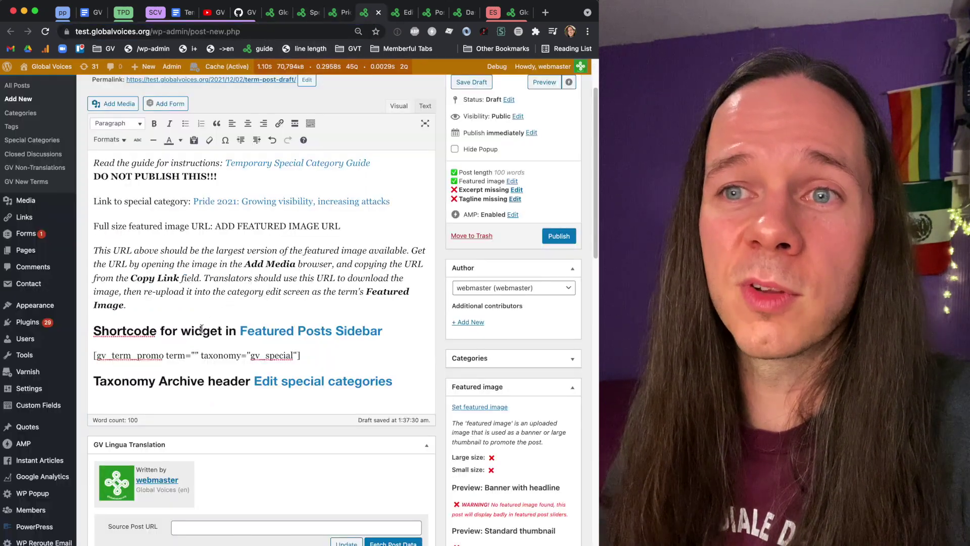
left_click(196, 355)
key("super+v")
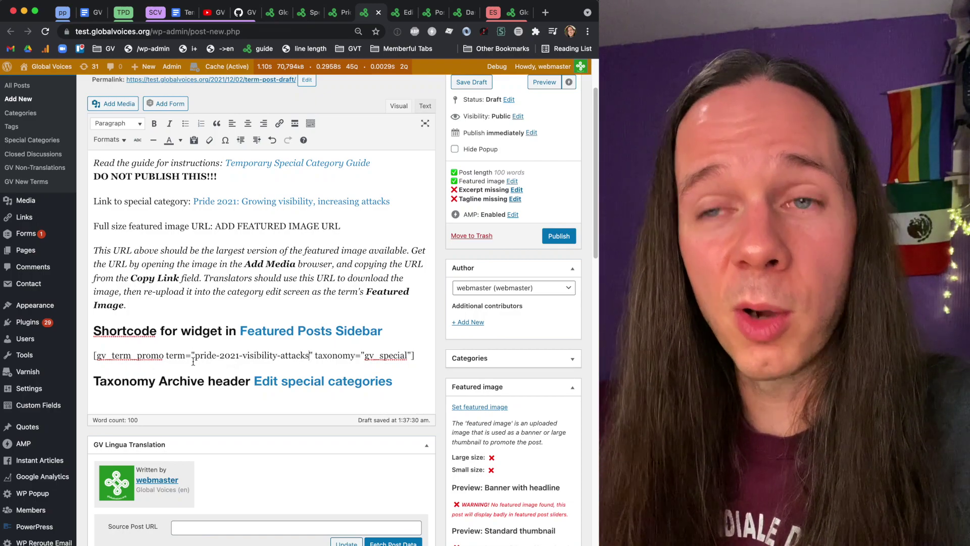
Add a new paragraph below the Taxonomy Archive header heading and paste the copied Lorem ipsum text there
scroll(276, 359, "down", 1)
left_click(366, 385)
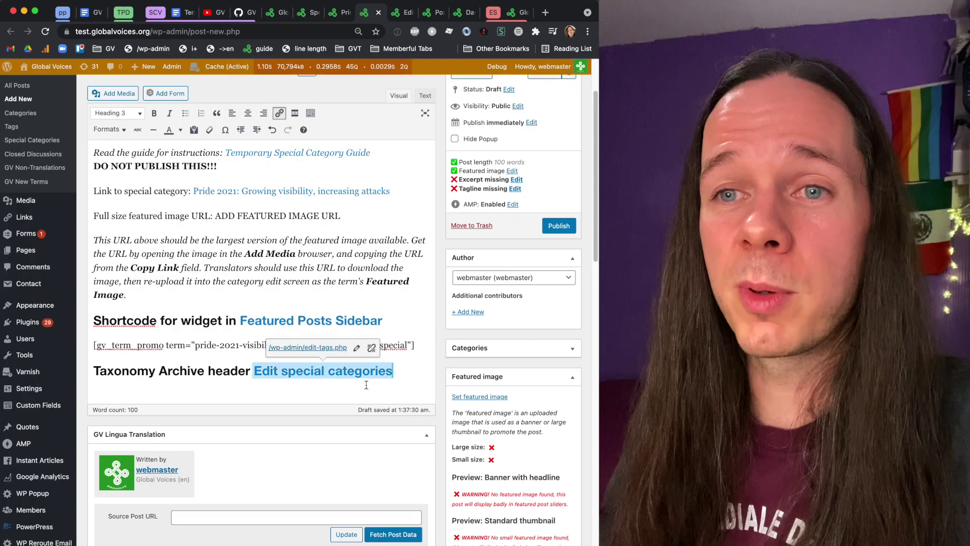
left_click(410, 375)
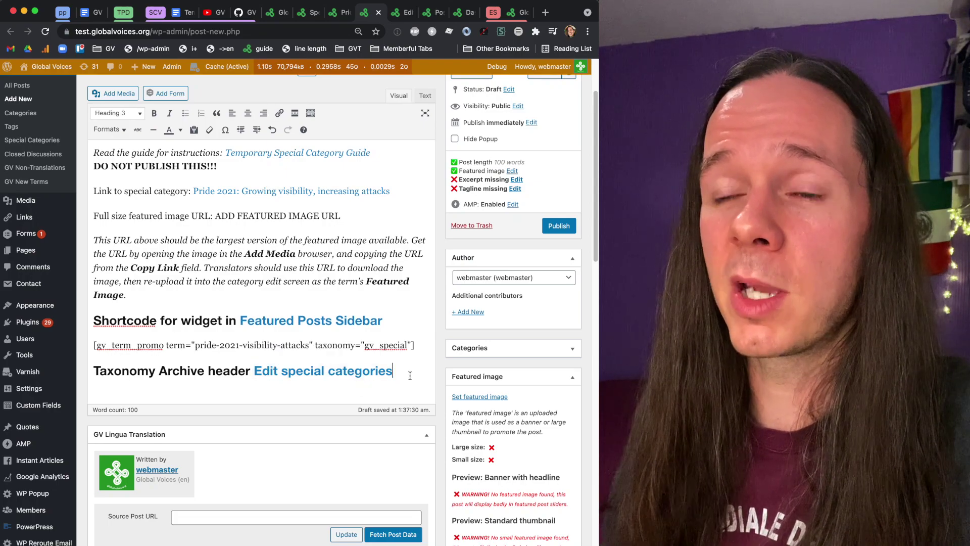
key("Return")
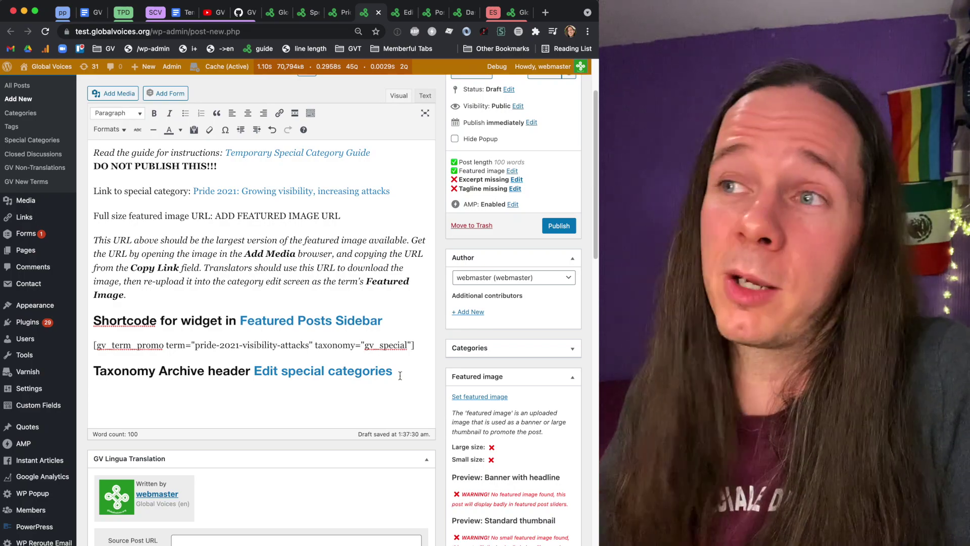
key("super+Tab")
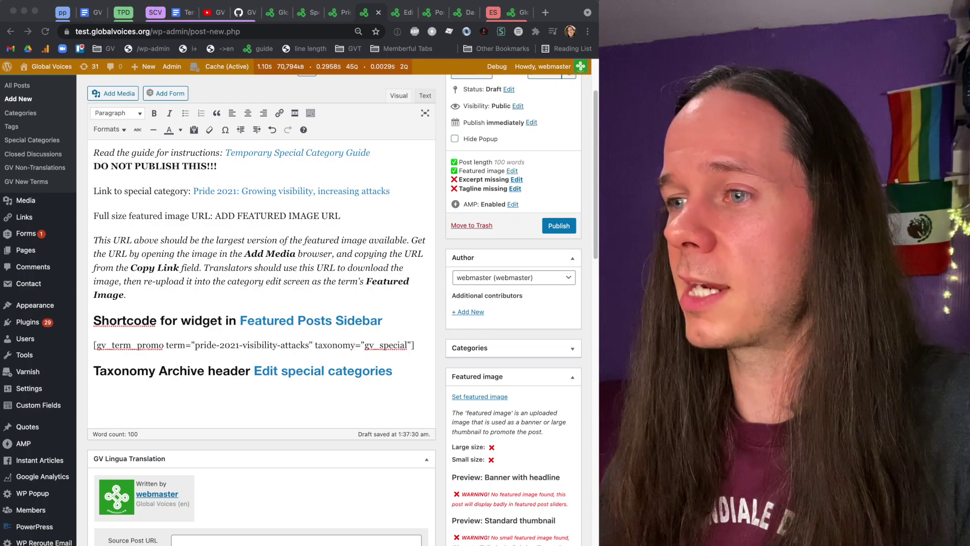
key("super+Tab")
key("super+v")
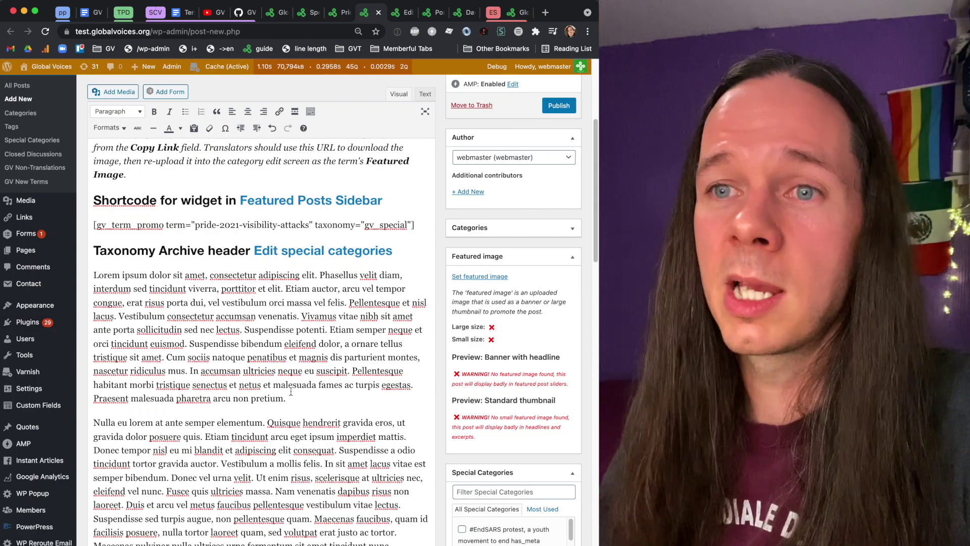
Split the first Lorem ipsum paragraph before "In accumsan ultricies" and format the split-off part as a blockquote
left_click(190, 371)
key("Return")
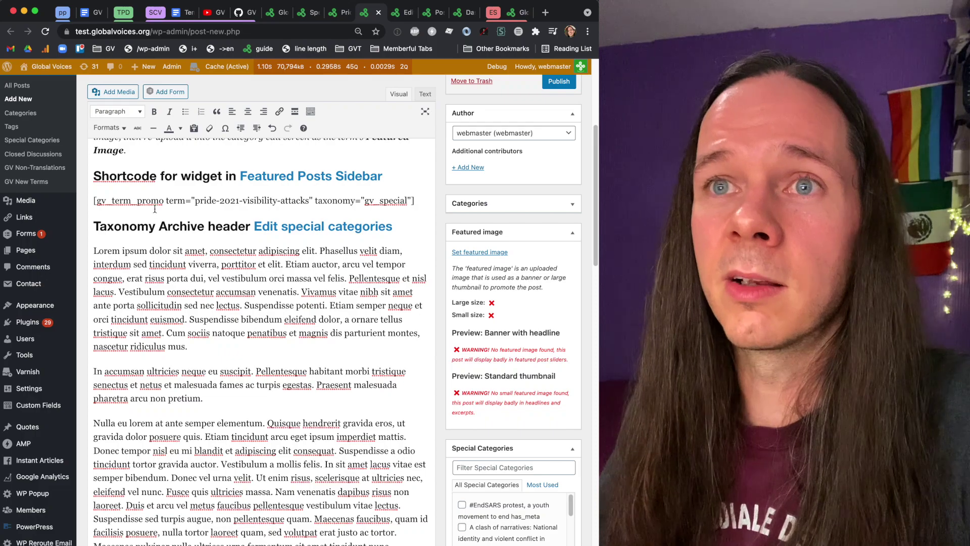
left_click(218, 115)
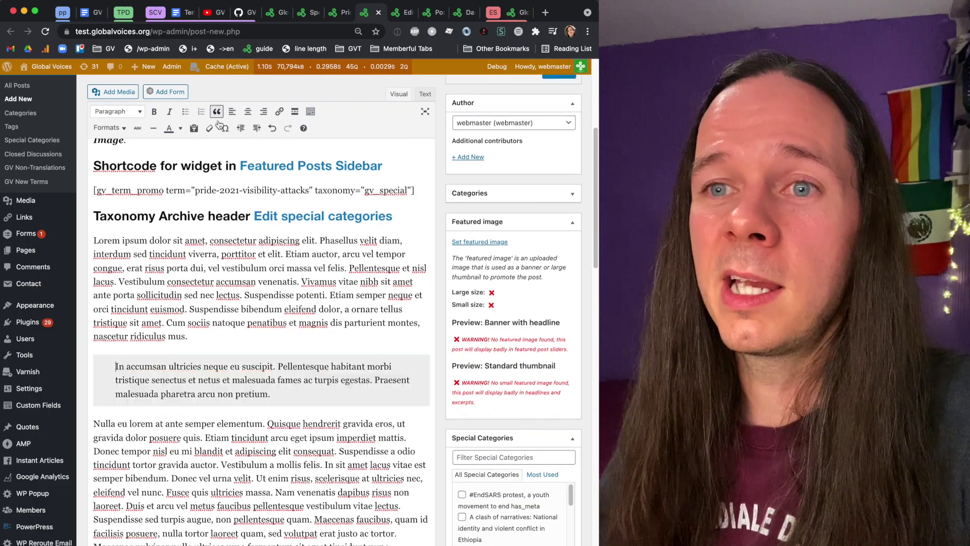
Add an empty line above the first Lorem ipsum paragraph and upload the lgbtqia ofrenda DSCF4605.jpg image from the Desktop
left_click(93, 241)
key("Return")
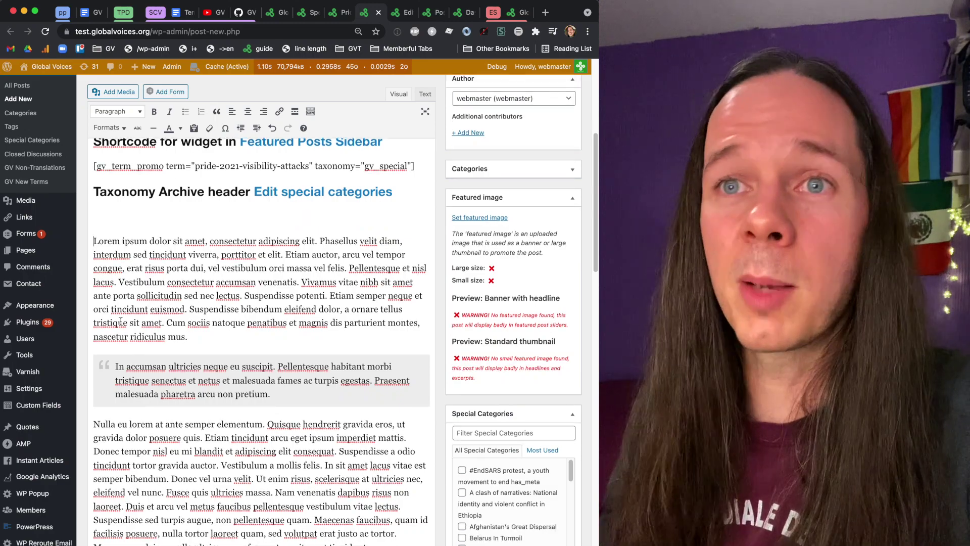
left_click(95, 93)
left_click(132, 106)
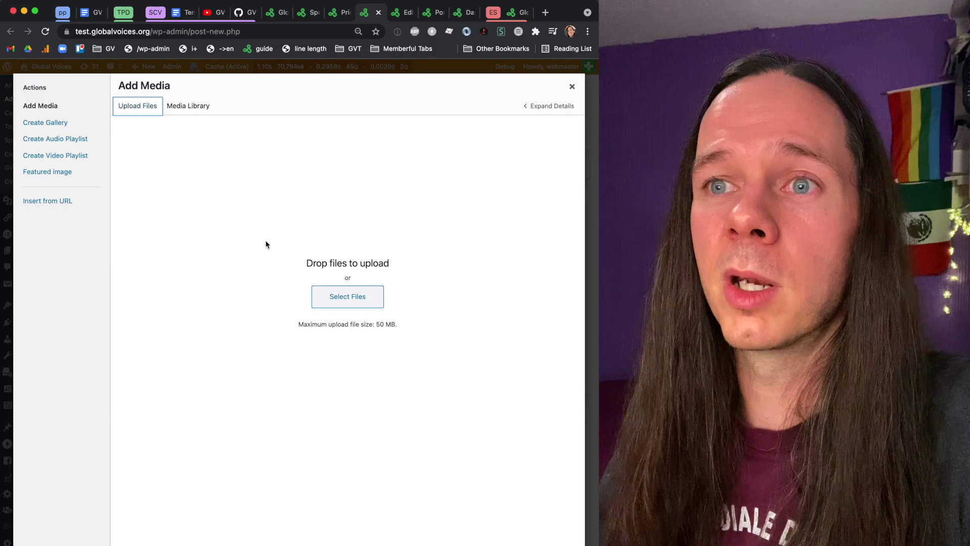
left_click(349, 290)
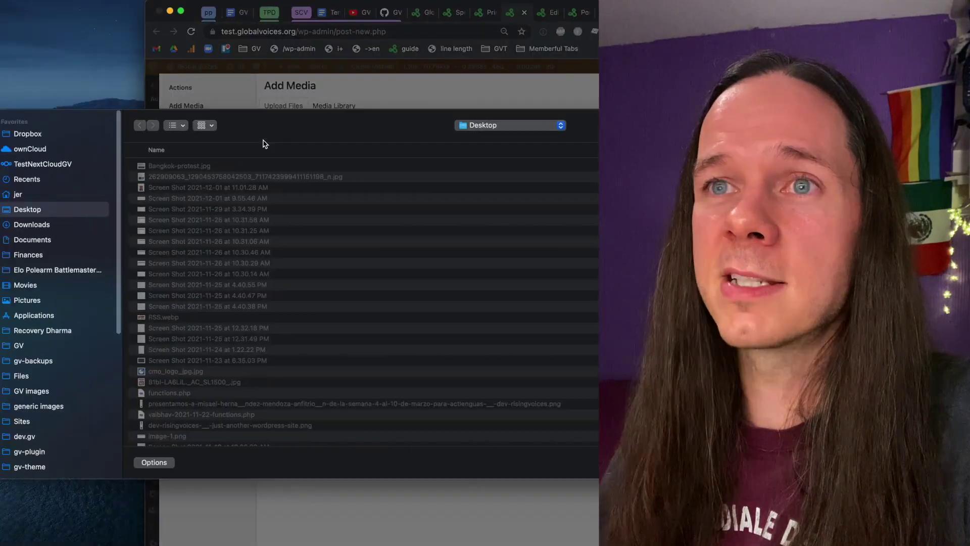
left_click(214, 192)
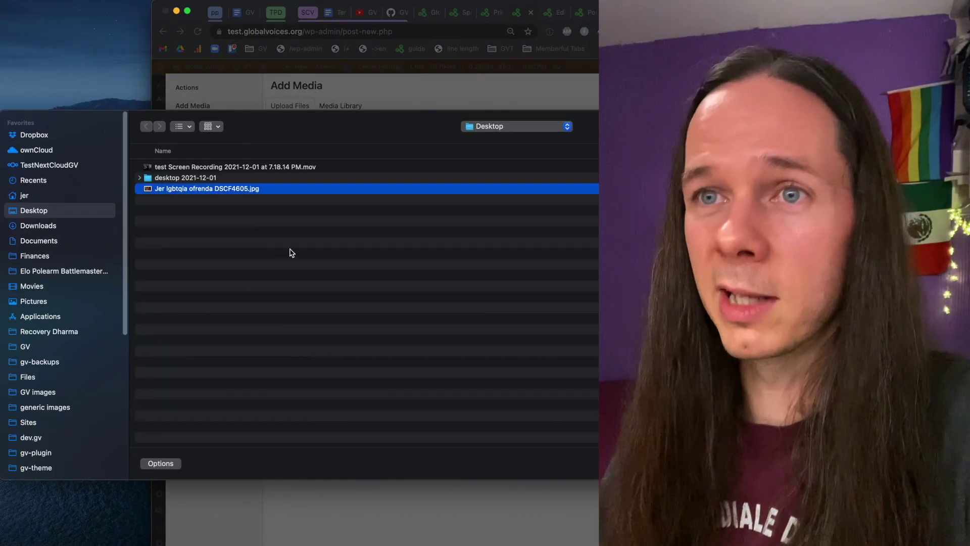
key("space")
key("space")
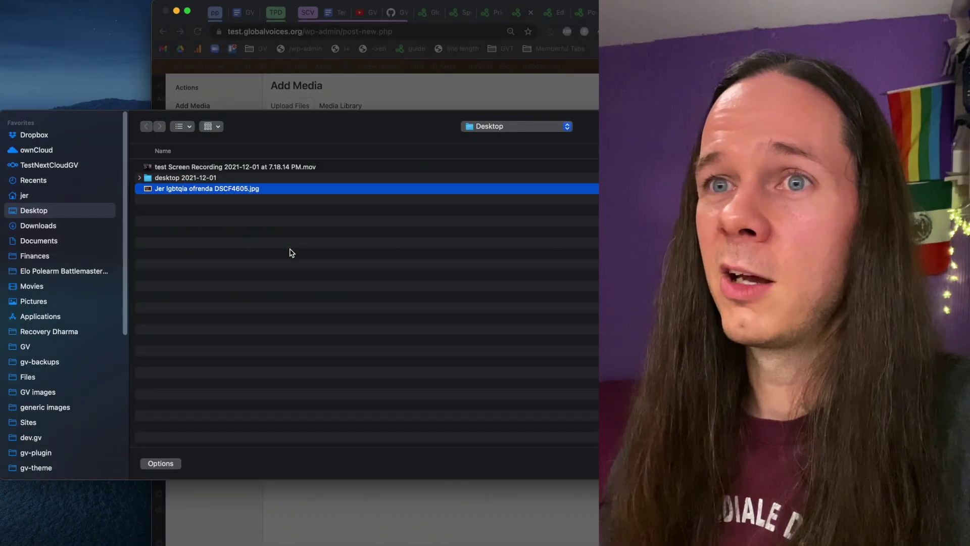
key("Return")
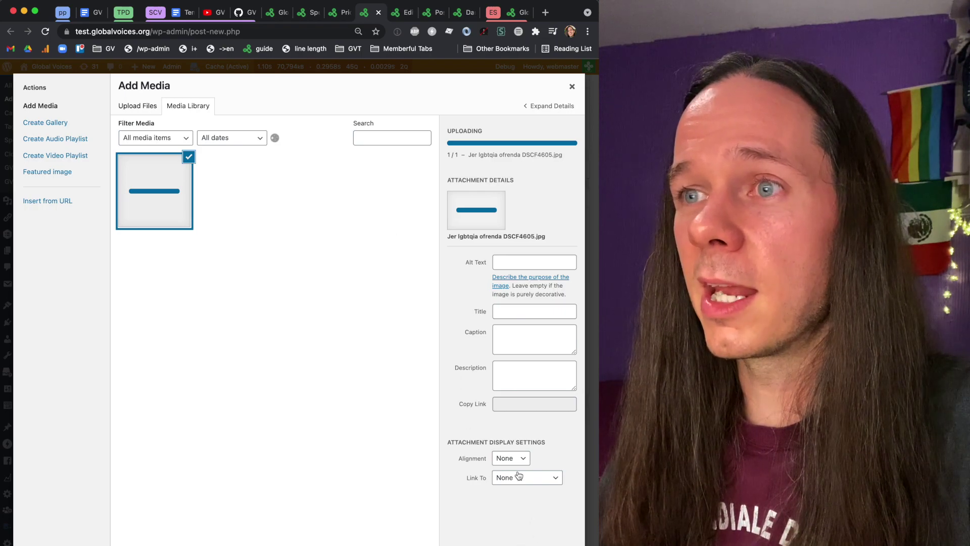
Give the uploaded image the alt text "LGBTQIA Ofrenda in Mexico" and insert it above the Lorem ipsum text at Large size
left_click(503, 261)
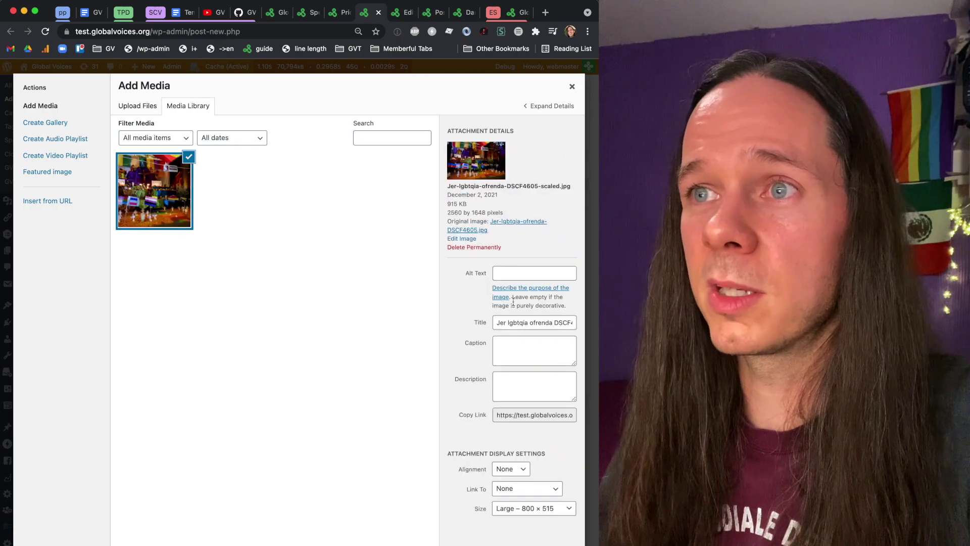
left_click(512, 273)
type("LGBTQIA Of")
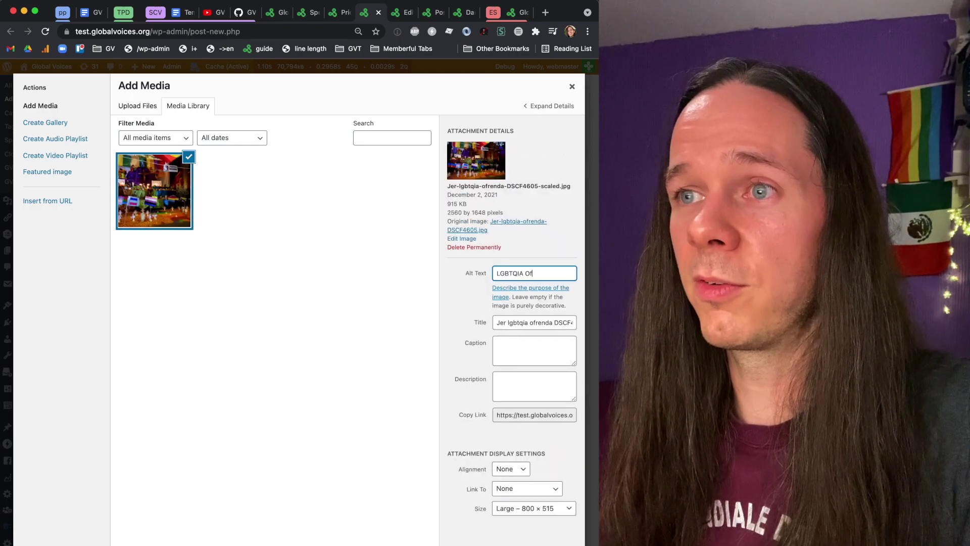
type("renda in Mexico")
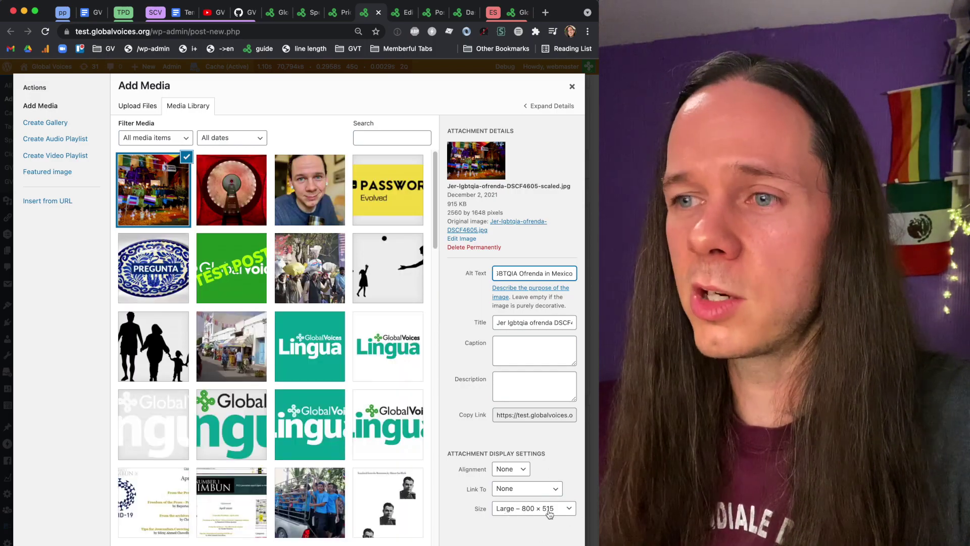
left_click(548, 545)
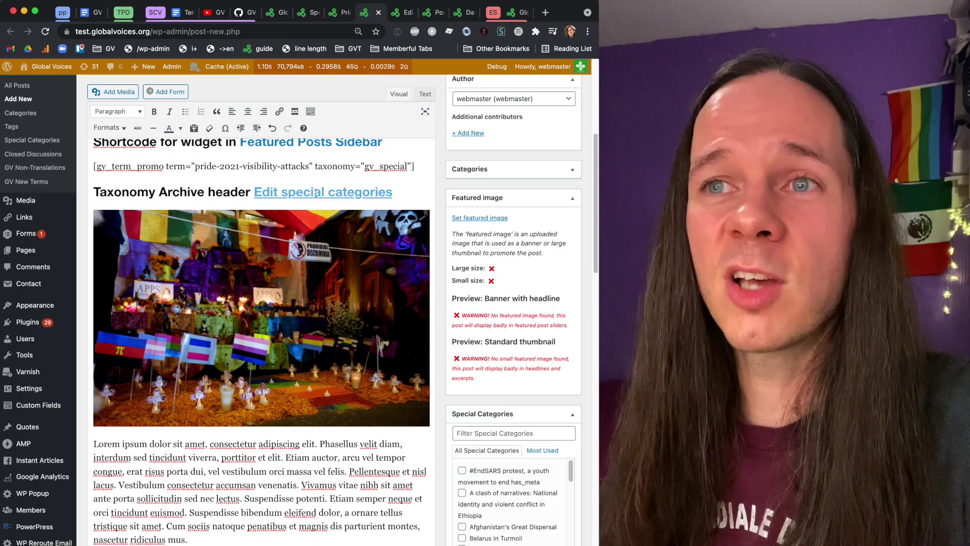
scroll(335, 248, "down", 5)
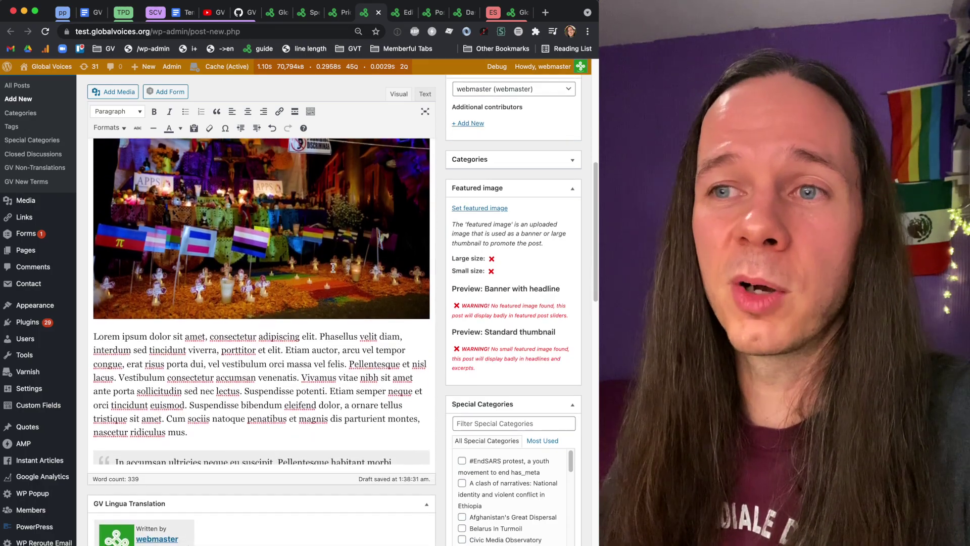
scroll(334, 248, "down", 5)
scroll(333, 268, "up", 10)
scroll(332, 273, "down", 3)
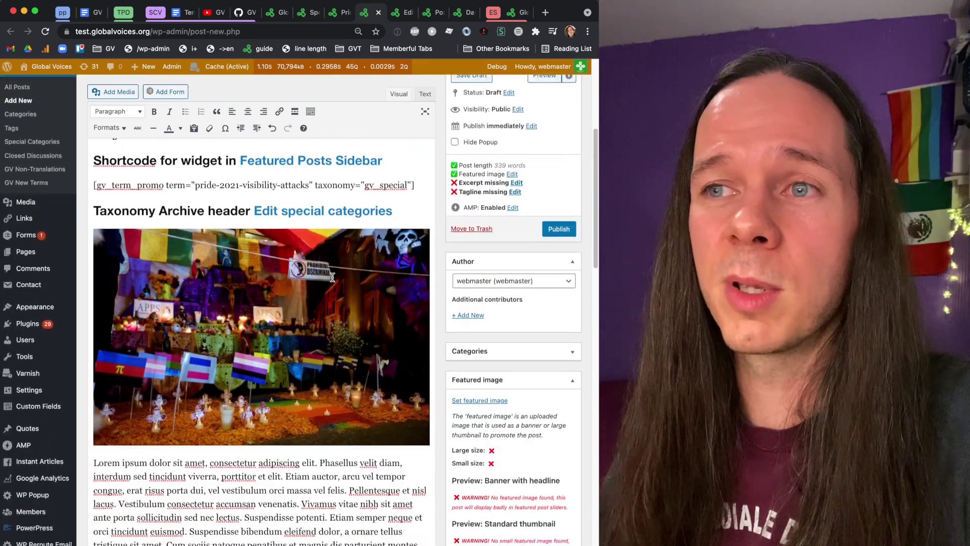
Copy the first two Lorem ipsum sentences from the post body and paste them as the post's excerpt
scroll(334, 283, "up", 3)
scroll(336, 290, "up", 1)
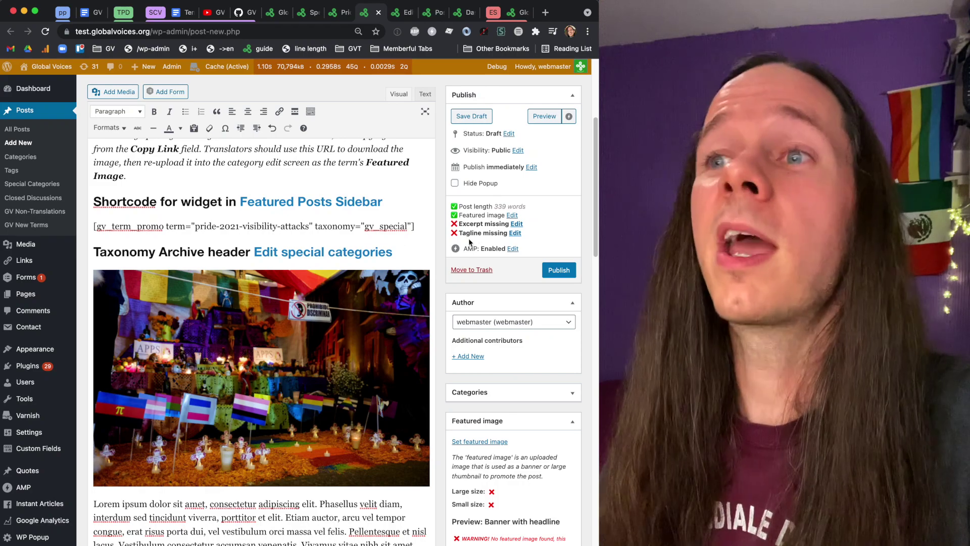
scroll(275, 278, "up", 5)
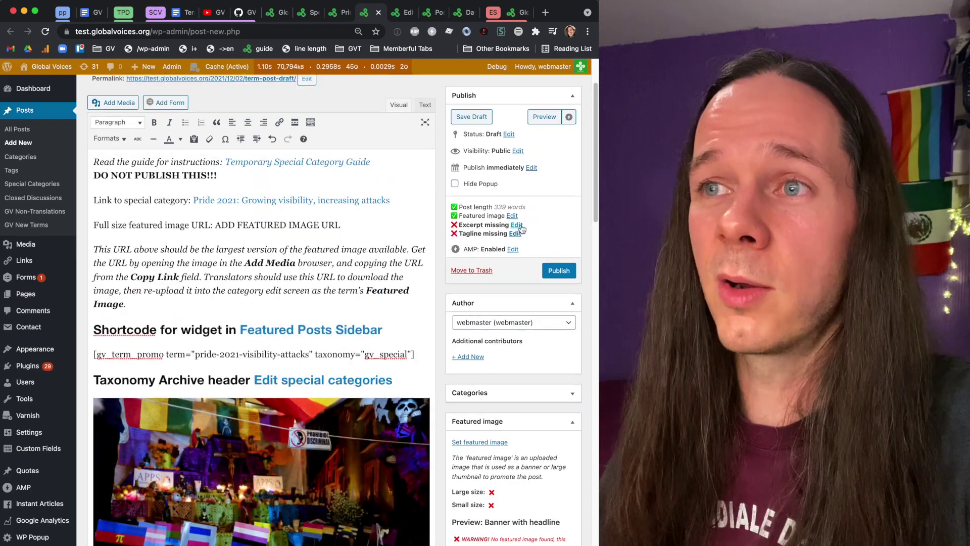
scroll(223, 335, "down", 9)
left_click_drag(91, 319, 282, 334)
key("super+c")
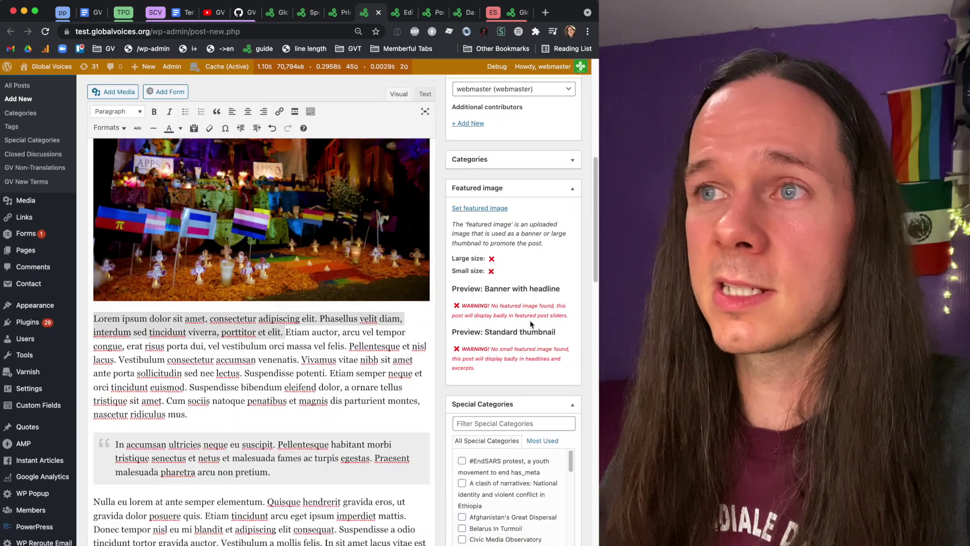
scroll(530, 323, "up", 10)
left_click(515, 224)
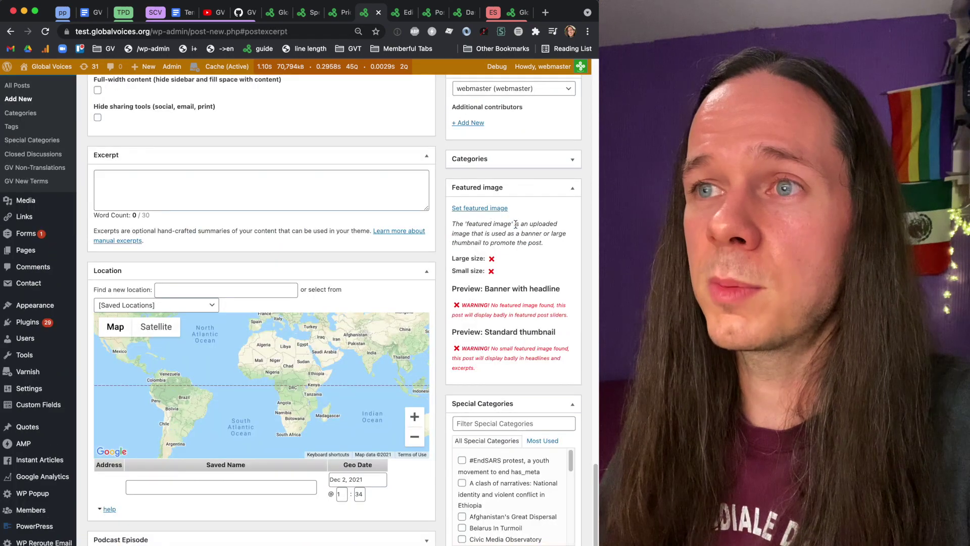
left_click(194, 189)
key("super+v")
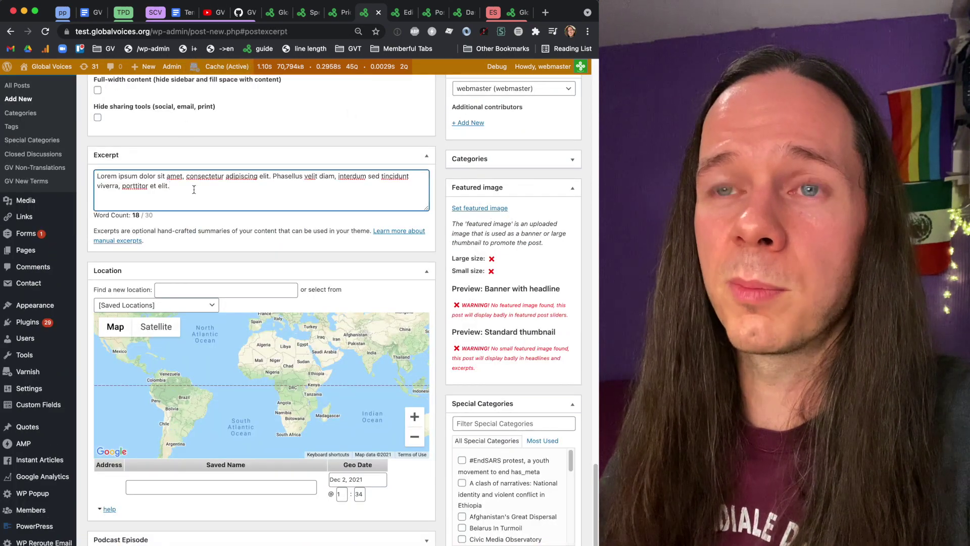
Paste the copied text as the tagline and shorten it to "Lorem ipsum dolor sit amet, consectetur adipiscing elit."
scroll(202, 177, "up", 4)
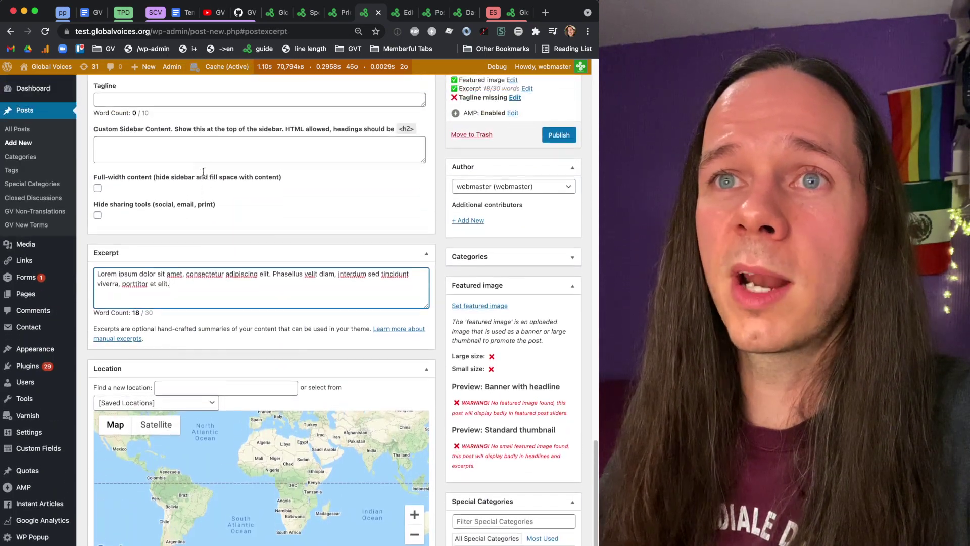
scroll(202, 177, "up", 1)
left_click(174, 236)
key("super+v")
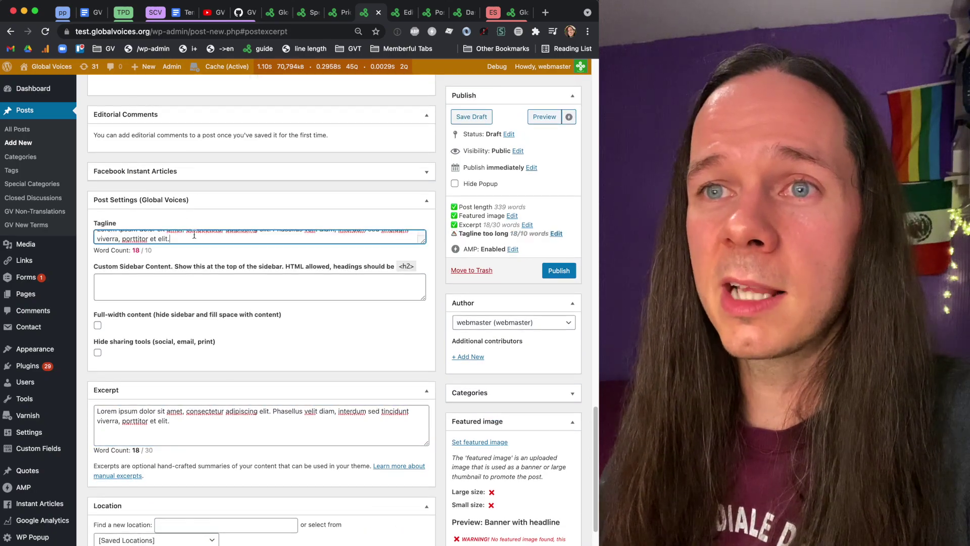
scroll(232, 237, "up", 1)
left_click_drag(274, 235, 298, 269)
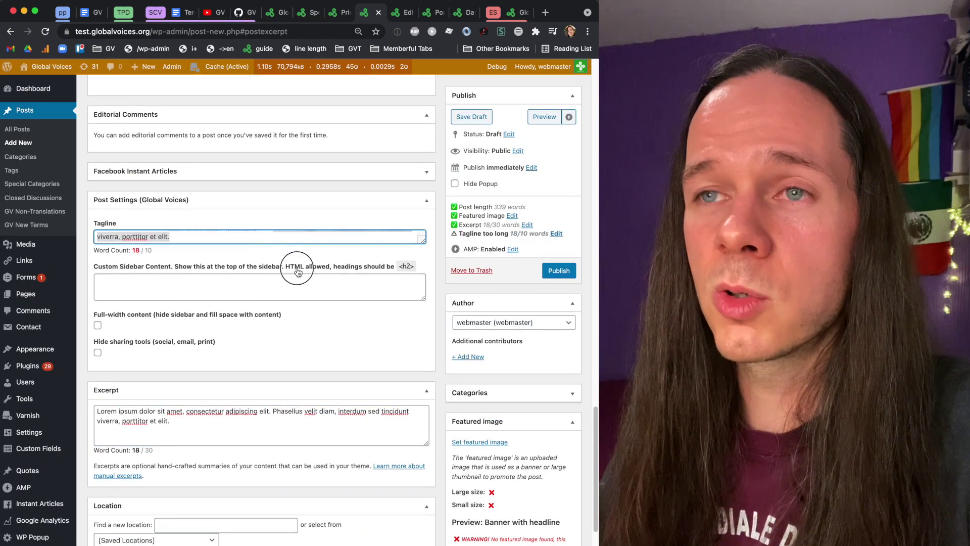
key("BackSpace")
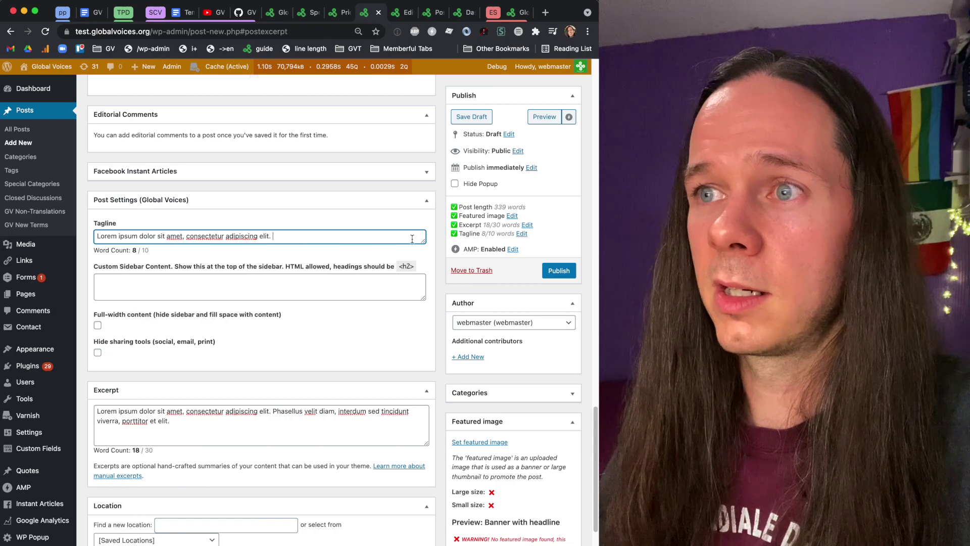
Set the lgbtqia ofrenda DSCF4605 image from the media library as the post's featured image
scroll(353, 295, "up", 15)
scroll(407, 233, "up", 8)
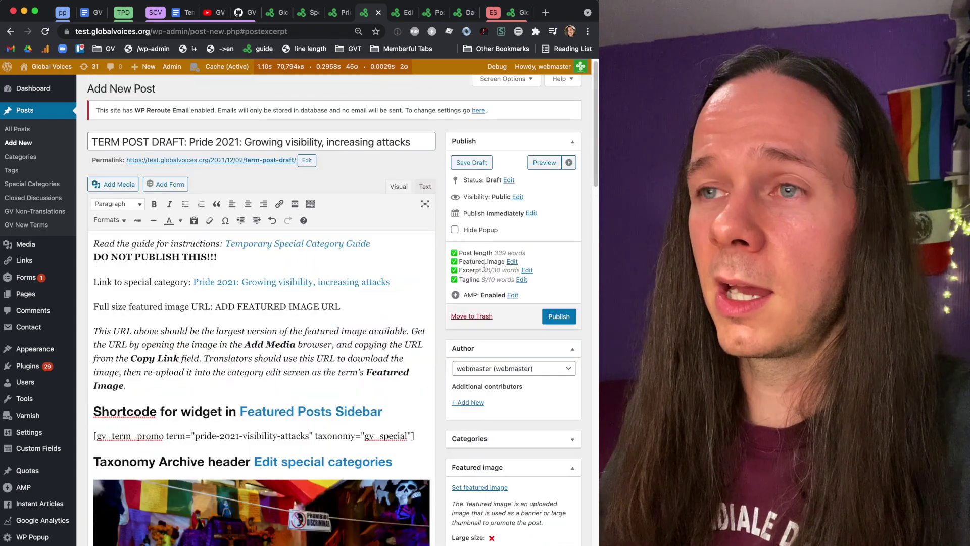
scroll(467, 383, "down", 3)
left_click(476, 366)
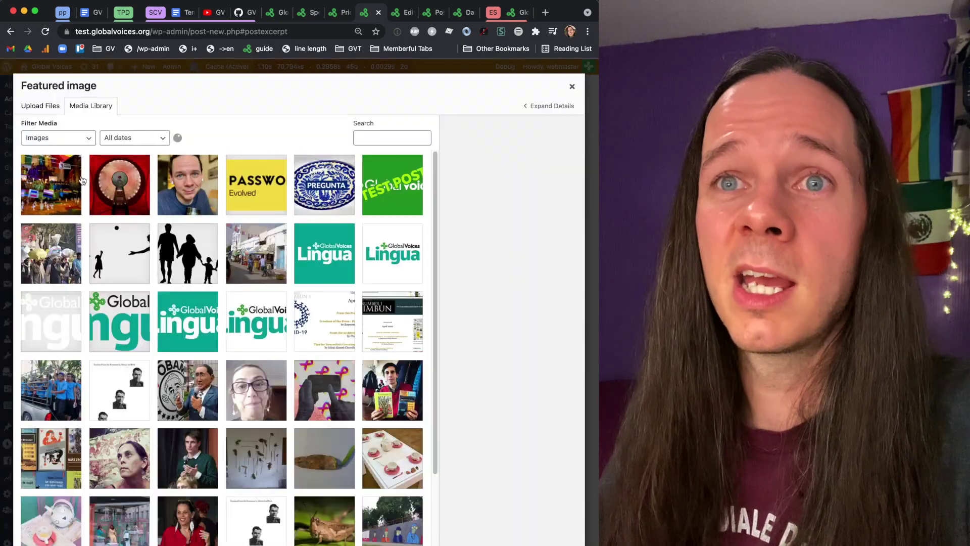
left_click(62, 183)
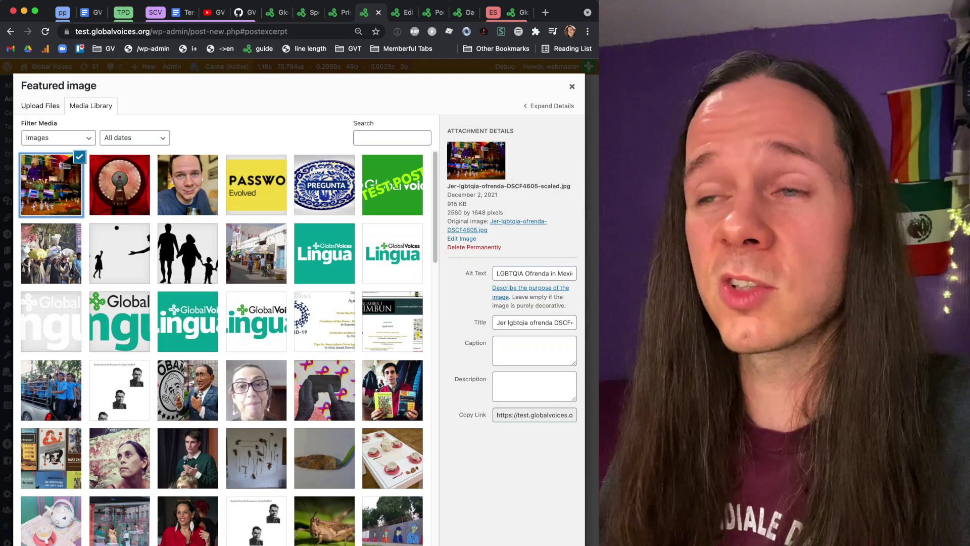
left_click(546, 545)
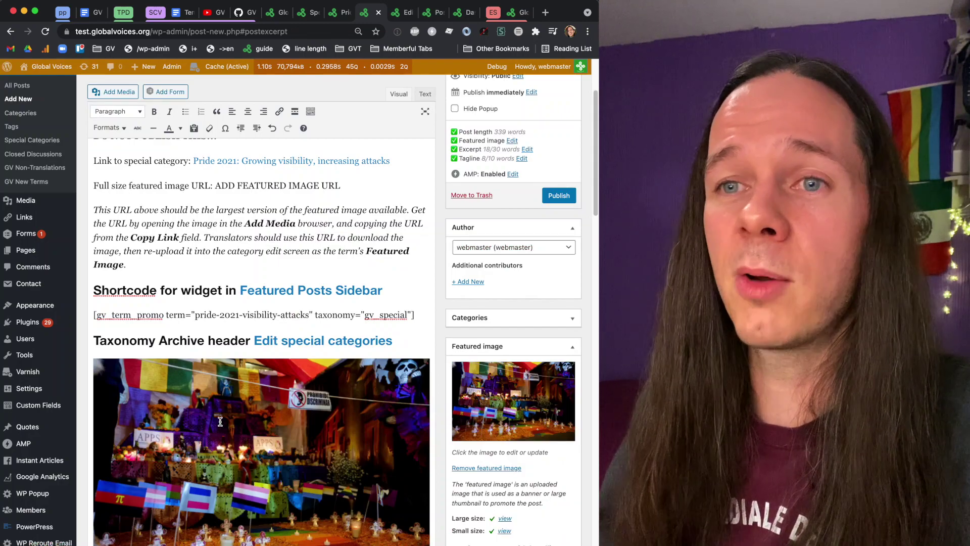
Save the TERM POST DRAFT post as a draft
scroll(303, 384, "down", 3)
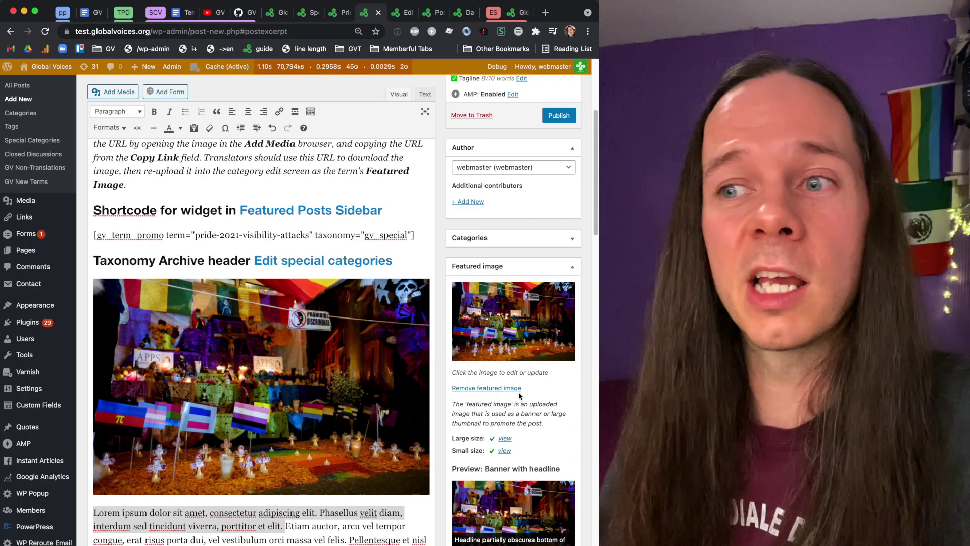
scroll(516, 389, "up", 5)
scroll(535, 354, "up", 3)
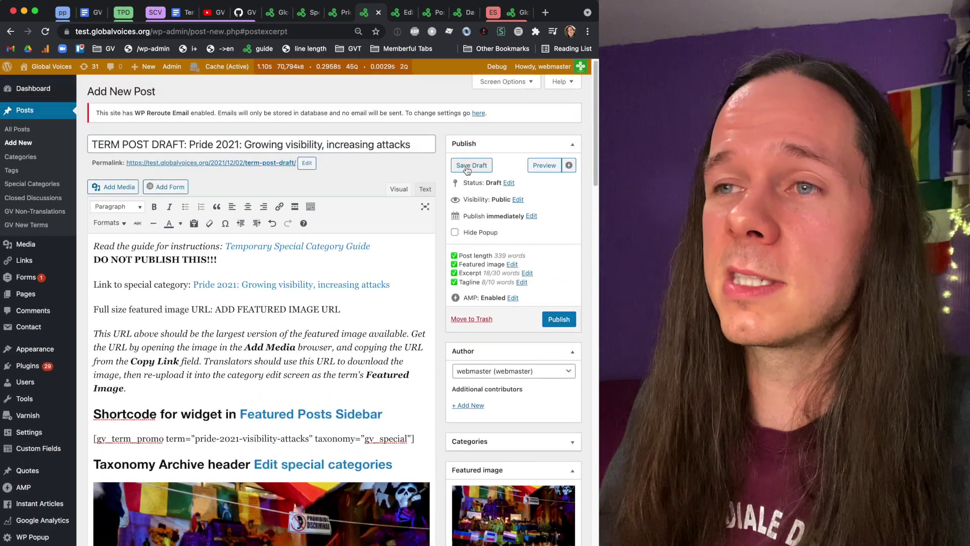
left_click(466, 167)
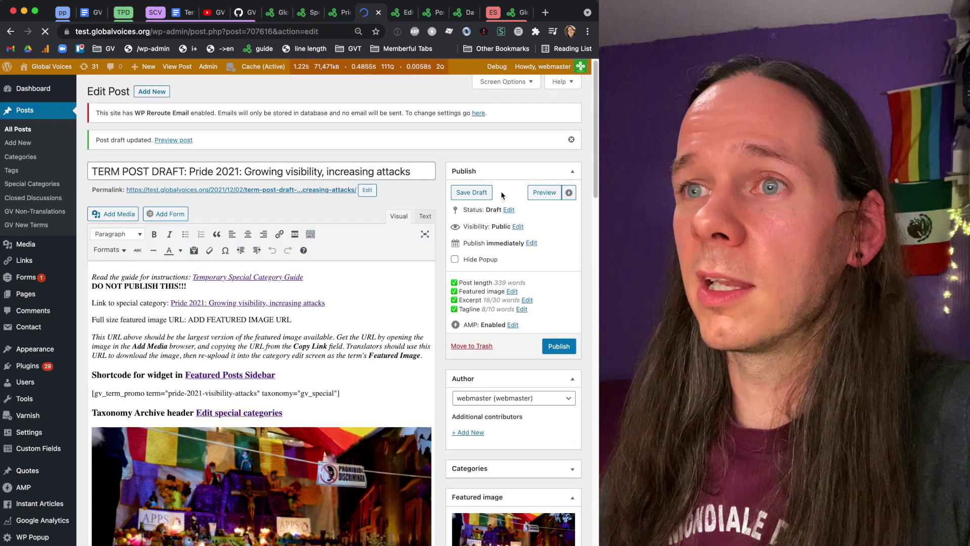
Preview the draft and examine its instructions, widget shortcode output and Taxonomy Archive header content
left_click(540, 194)
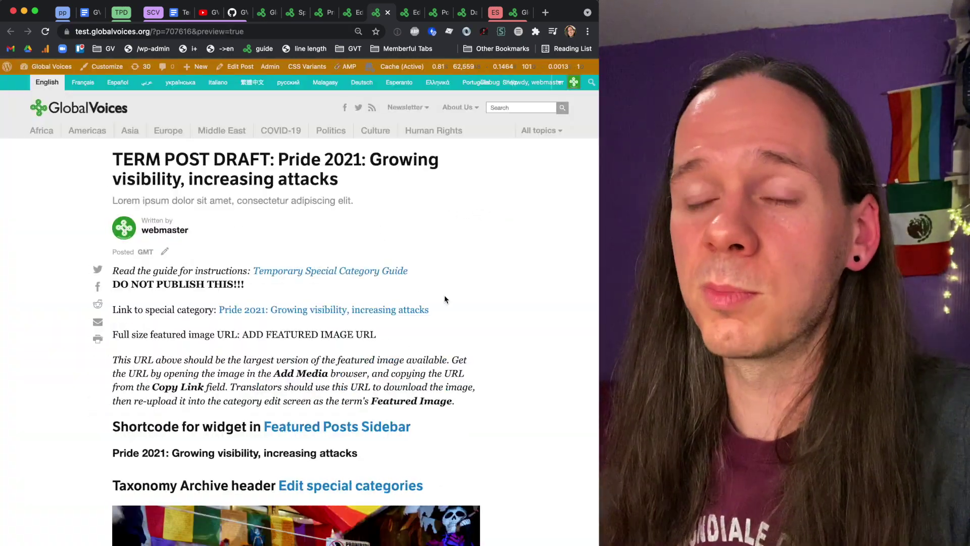
scroll(445, 295, "down", 3)
left_click_drag(112, 154, 467, 299)
scroll(467, 299, "down", 6)
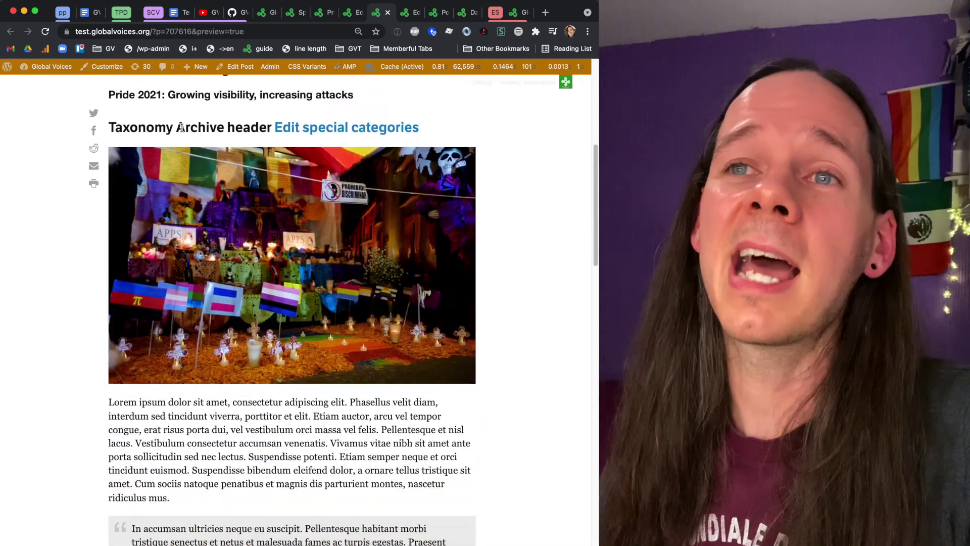
scroll(339, 170, "down", 7)
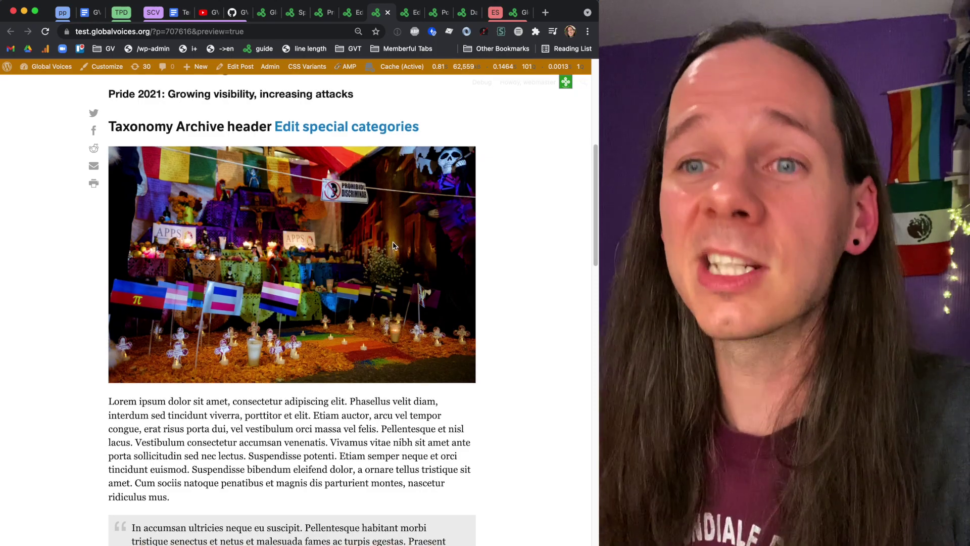
scroll(270, 364, "up", 12)
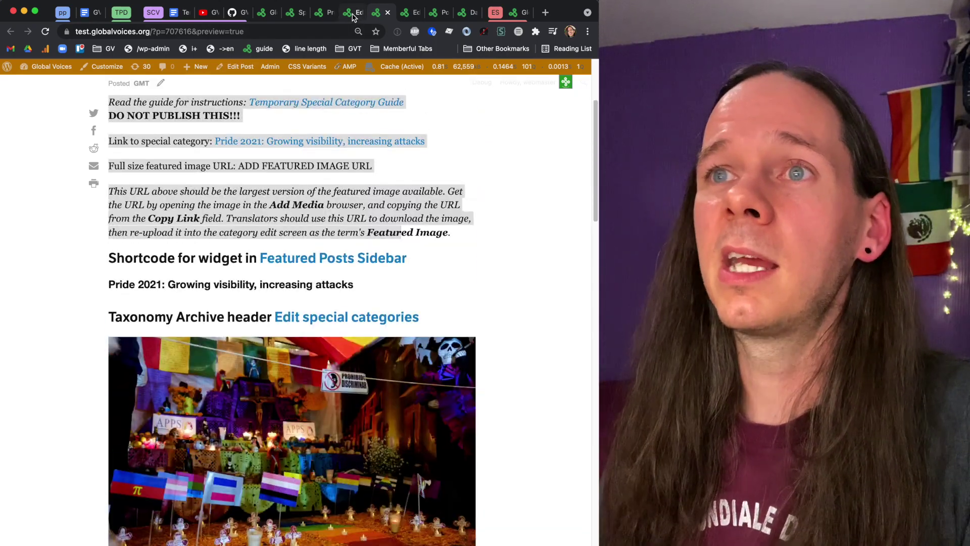
scroll(401, 177, "up", 1)
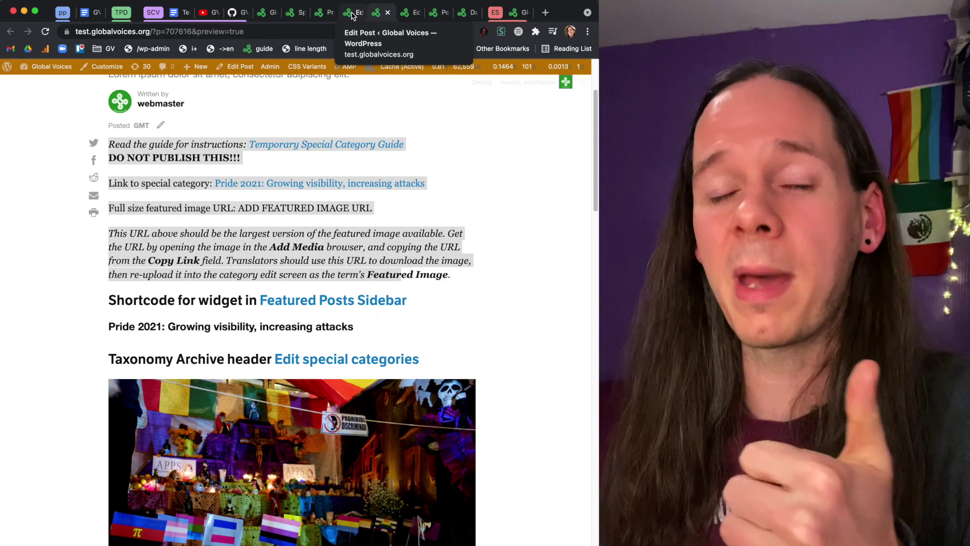
Return to the draft's edit screen and select the lgbtqia ofrenda image in the media library
left_click(352, 15)
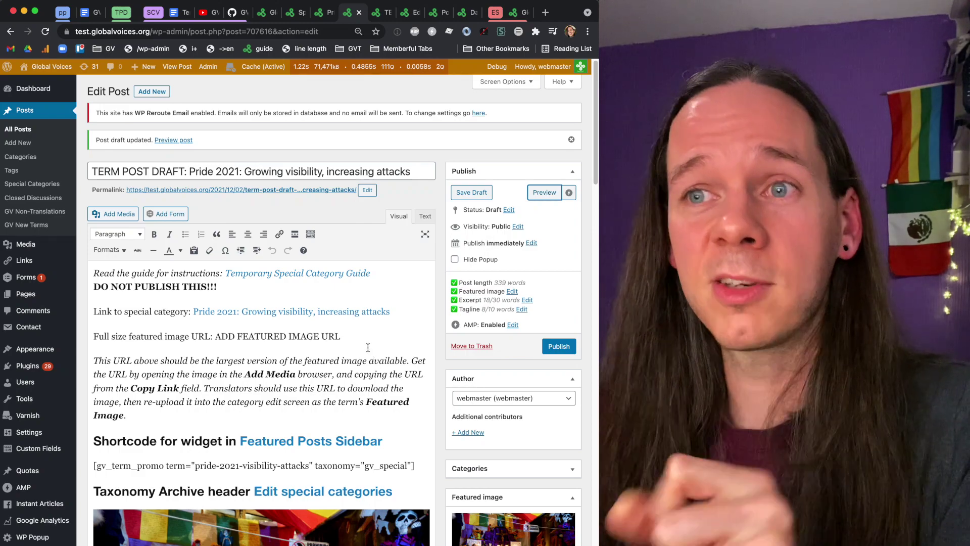
scroll(361, 347, "down", 2)
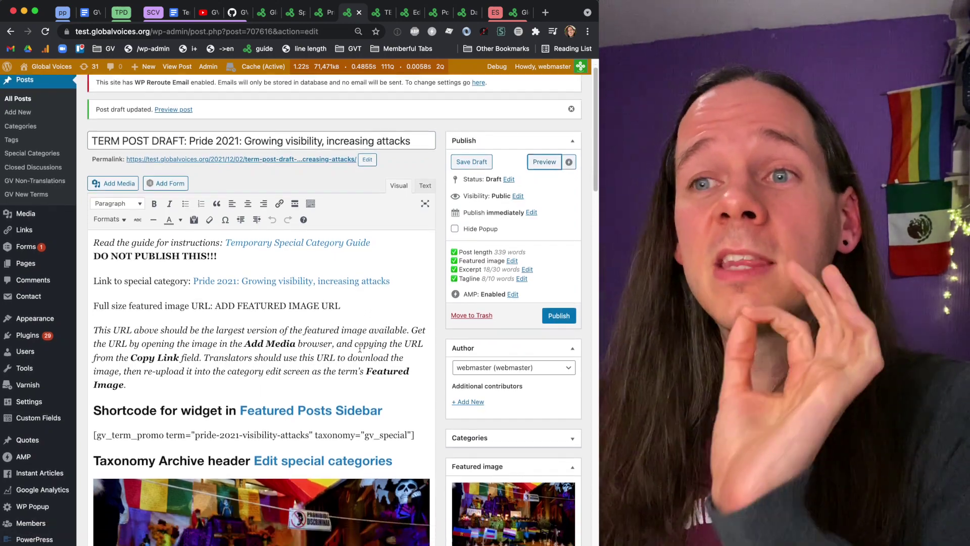
scroll(359, 348, "down", 3)
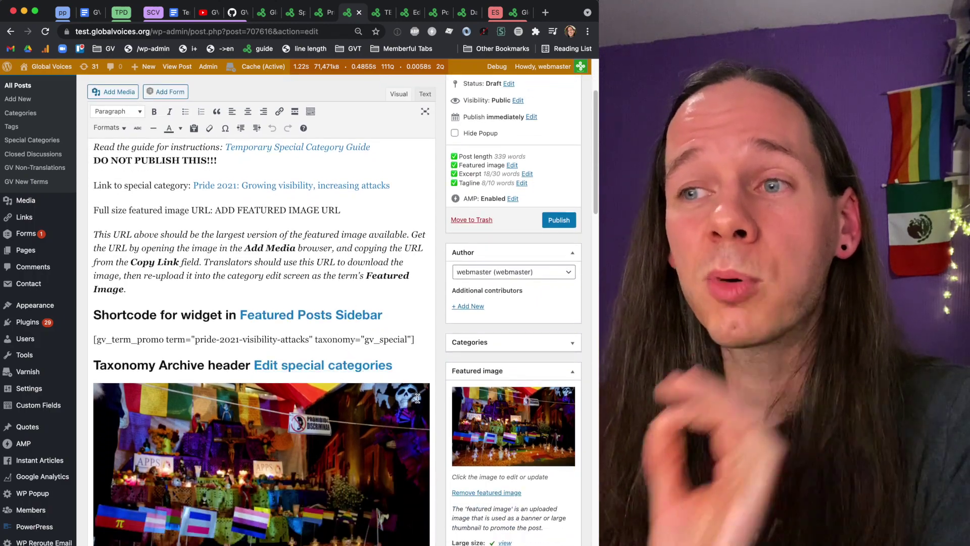
scroll(382, 297, "up", 1)
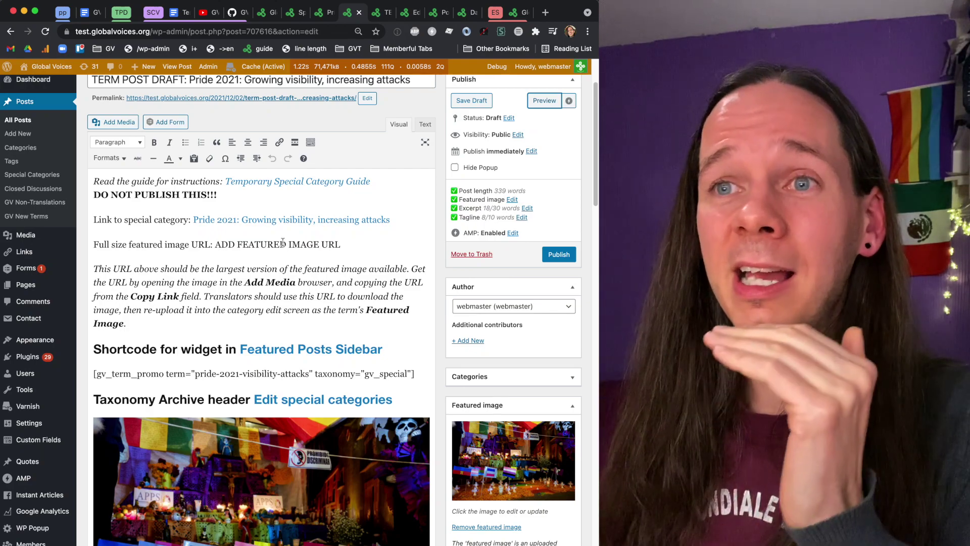
left_click_drag(214, 244, 353, 252)
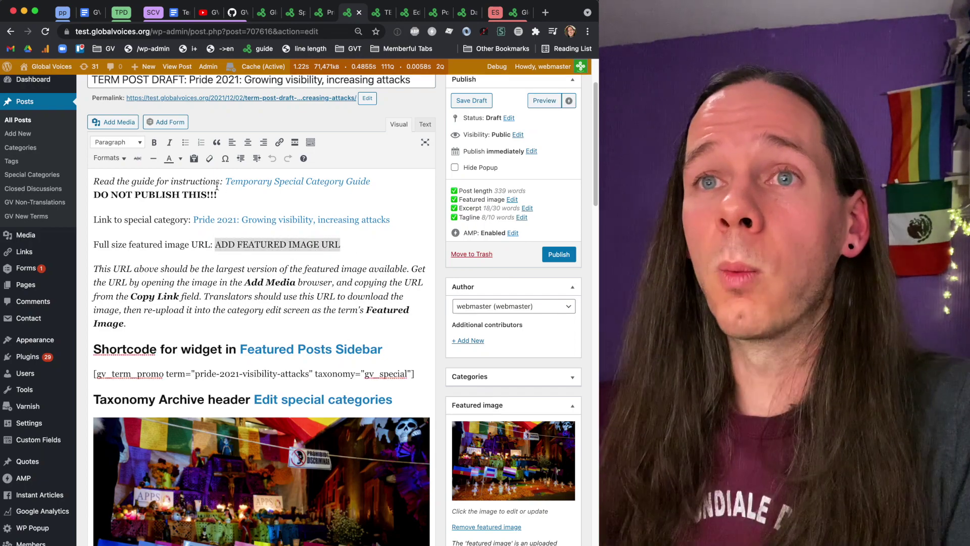
left_click(115, 125)
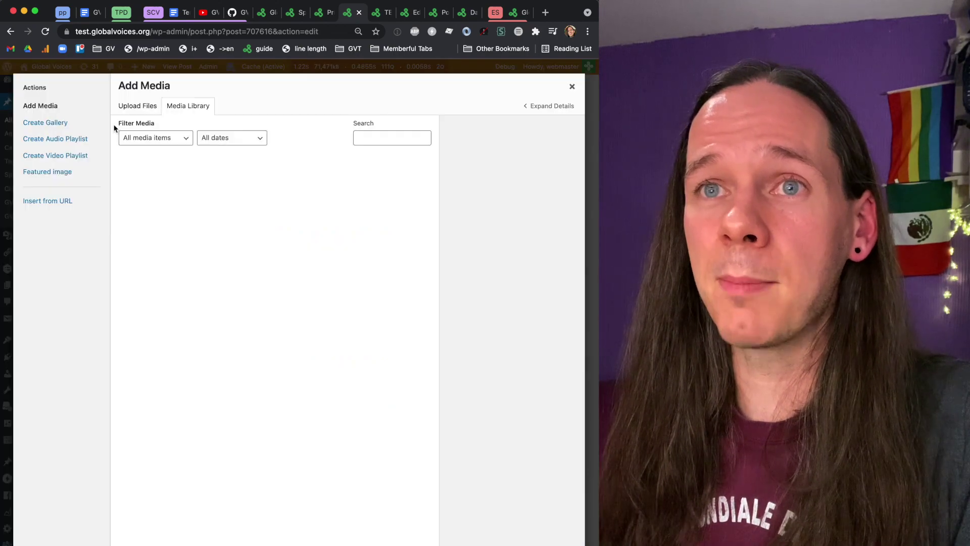
left_click(149, 109)
left_click(183, 105)
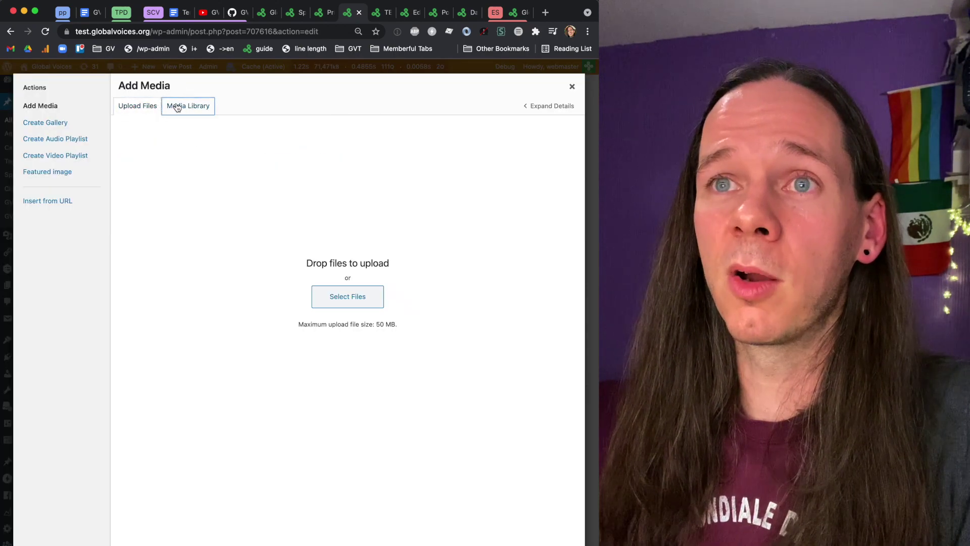
left_click(143, 161)
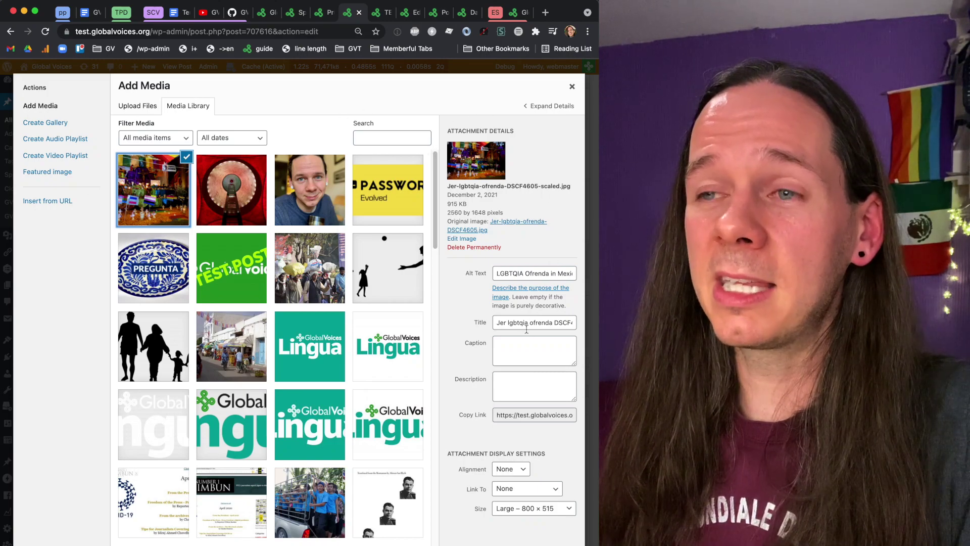
Copy the ofrenda image's file link from its attachment details and leave the media library without inserting the image
left_click(519, 413)
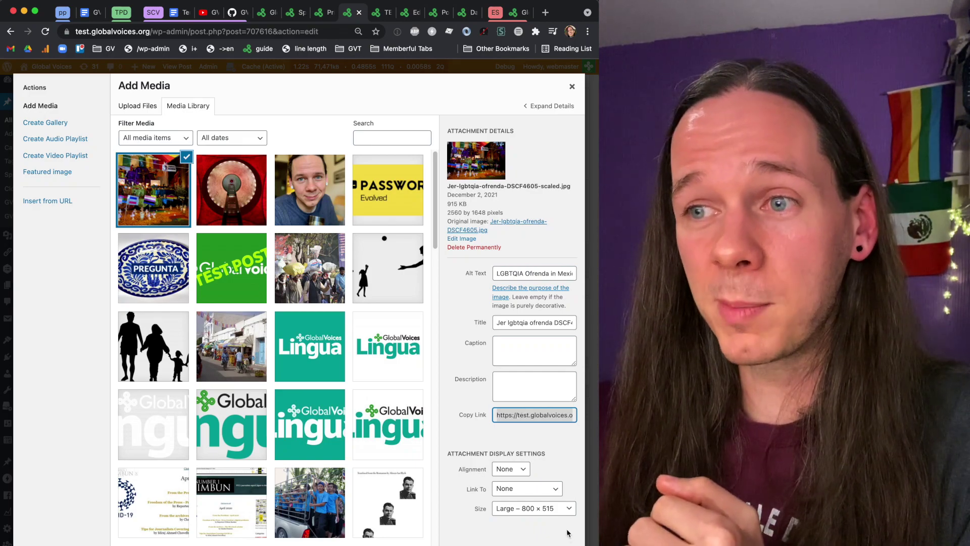
left_click(540, 508)
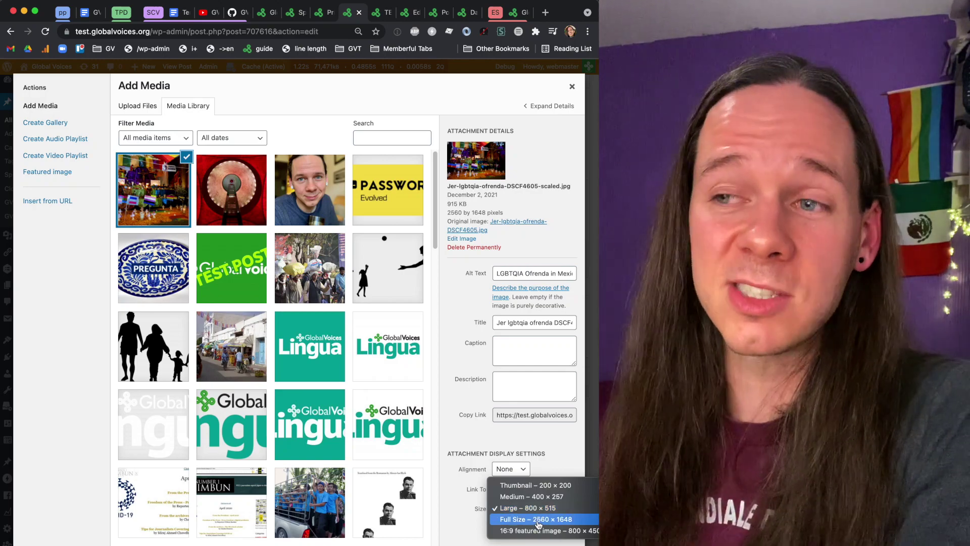
left_click(458, 528)
left_click(526, 418)
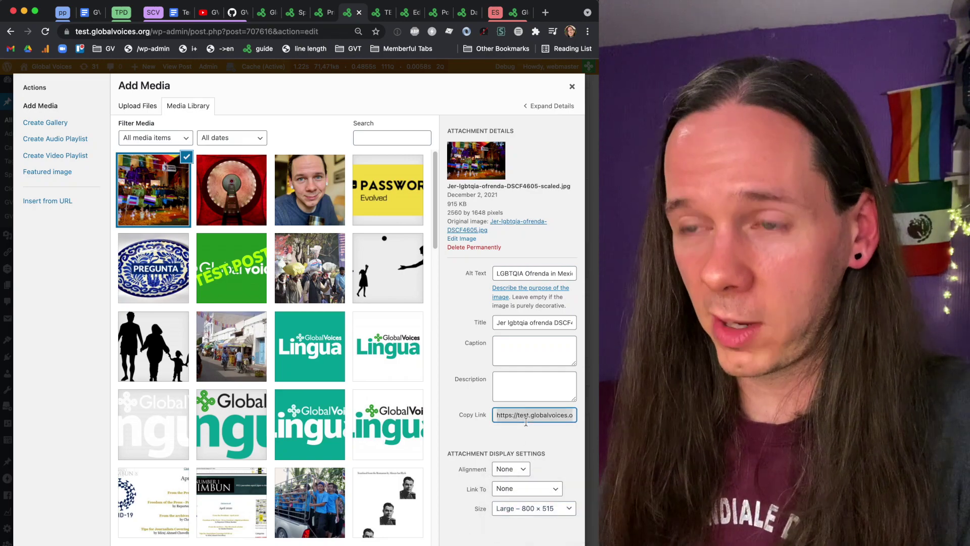
left_click(572, 86)
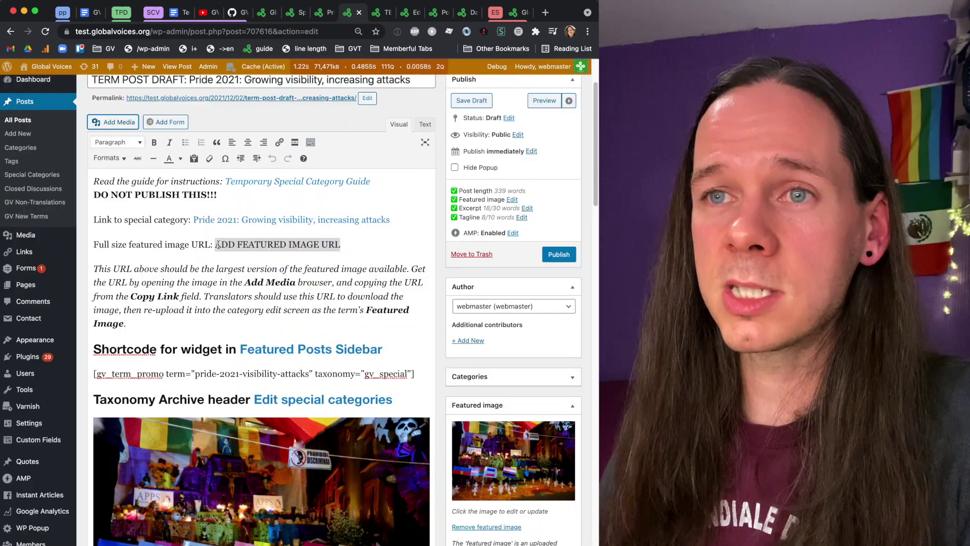
left_click_drag(219, 245, 342, 247)
key("super+v")
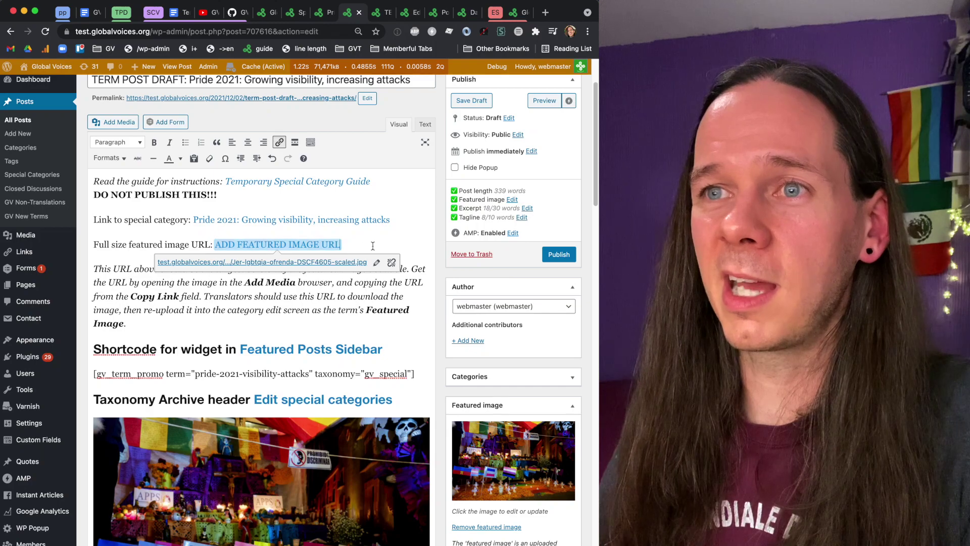
left_click_drag(341, 244, 217, 245)
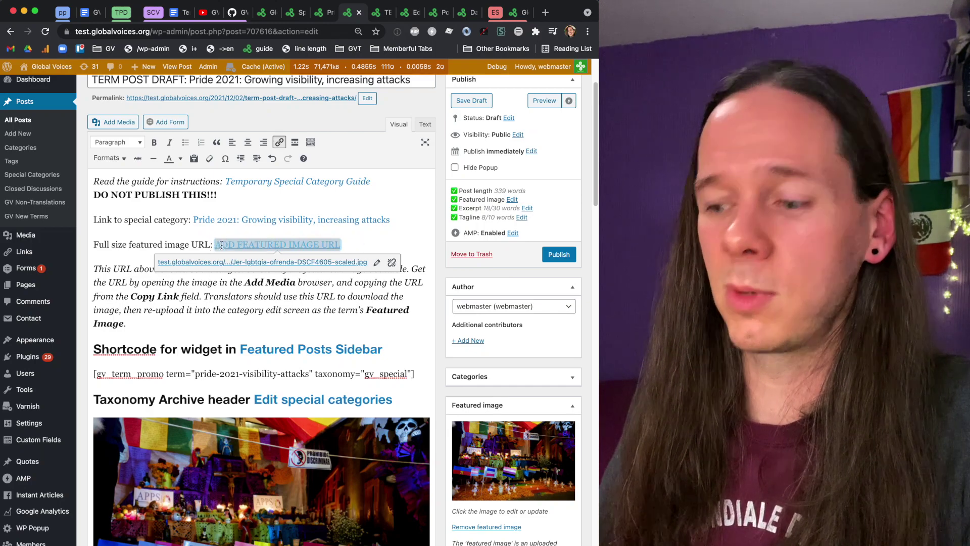
key("BackSpace")
scroll(261, 303, "down", 1)
type("https://test.globalvoices.org/wp-content/uploads/2021/12/Jer-lgbtqia-ofrenda-DSCF4605-scaled.jpg")
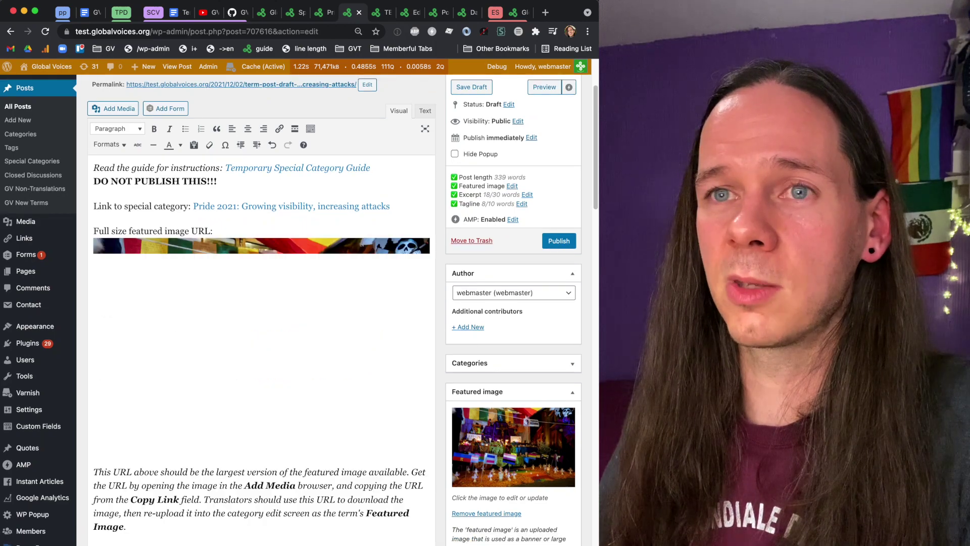
key("super+z")
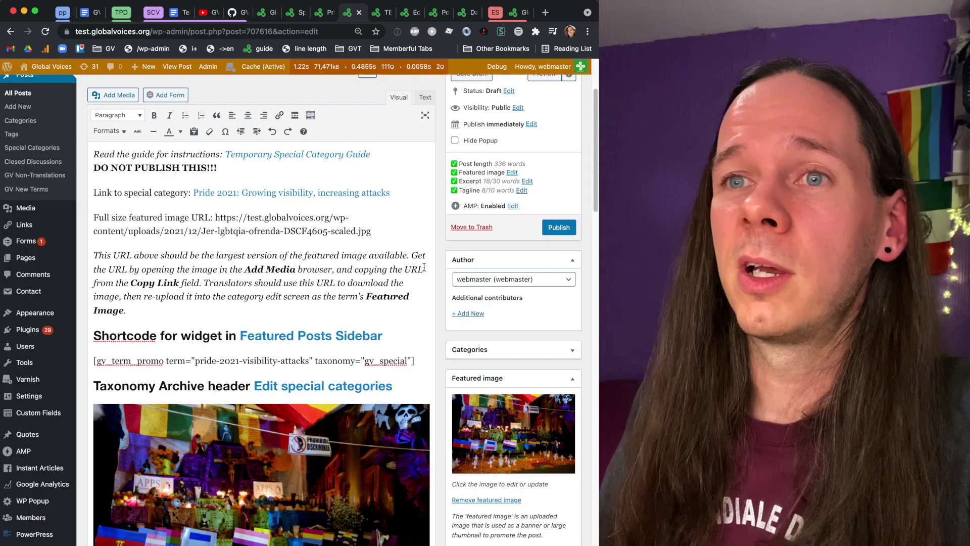
scroll(423, 267, "up", 2)
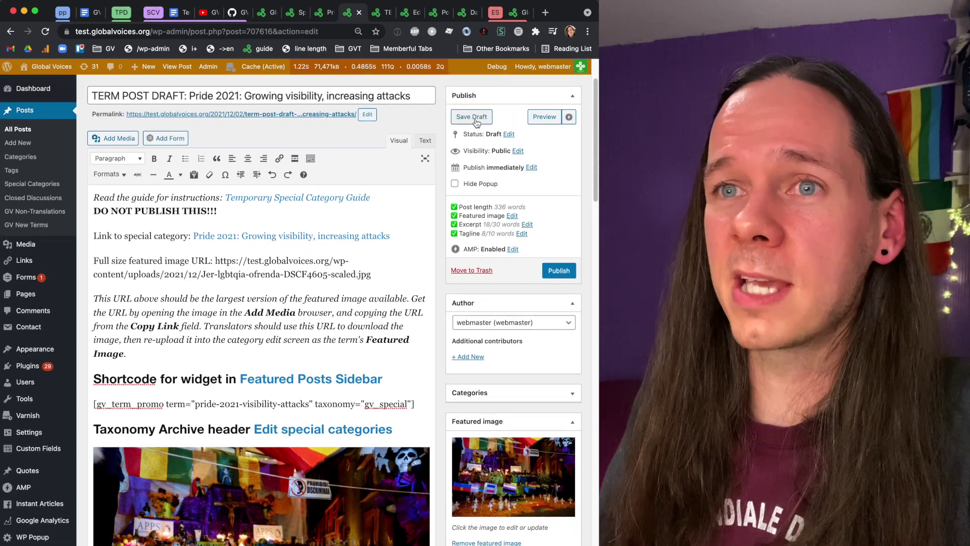
left_click(475, 118)
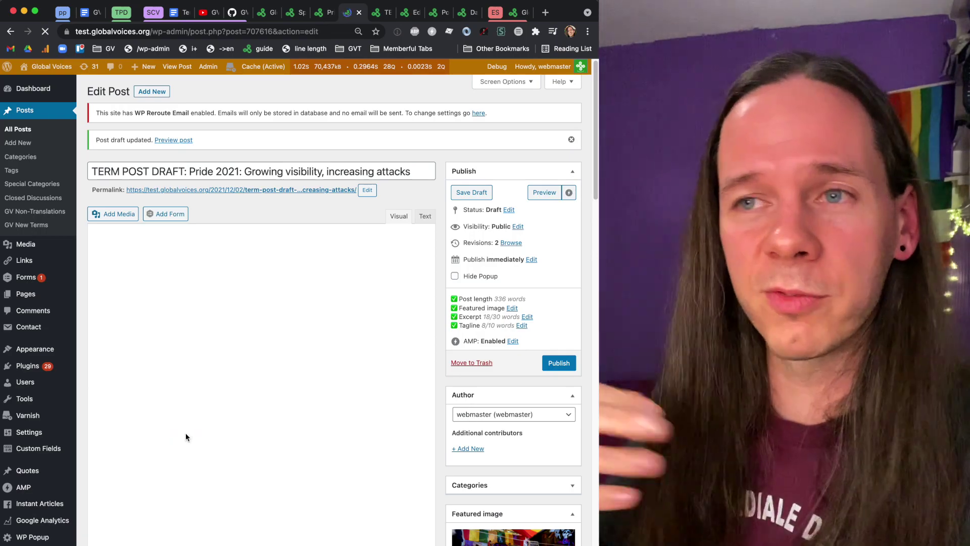
scroll(186, 433, "down", 15)
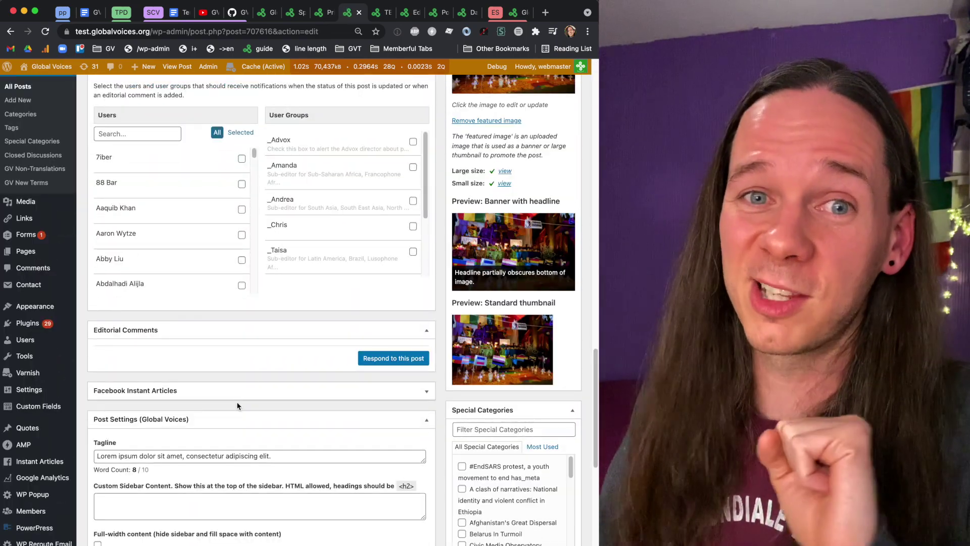
scroll(235, 403, "down", 5)
scroll(235, 403, "up", 10)
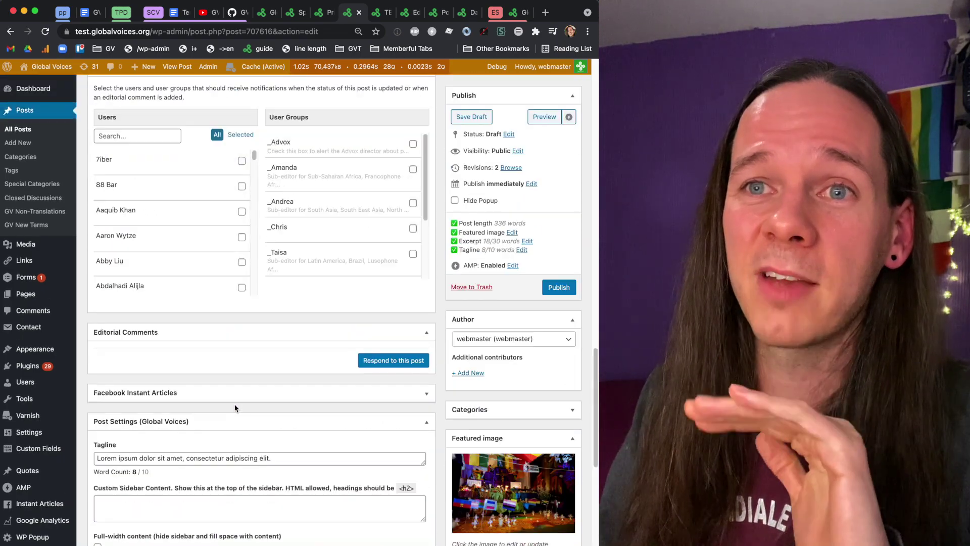
scroll(235, 408, "up", 15)
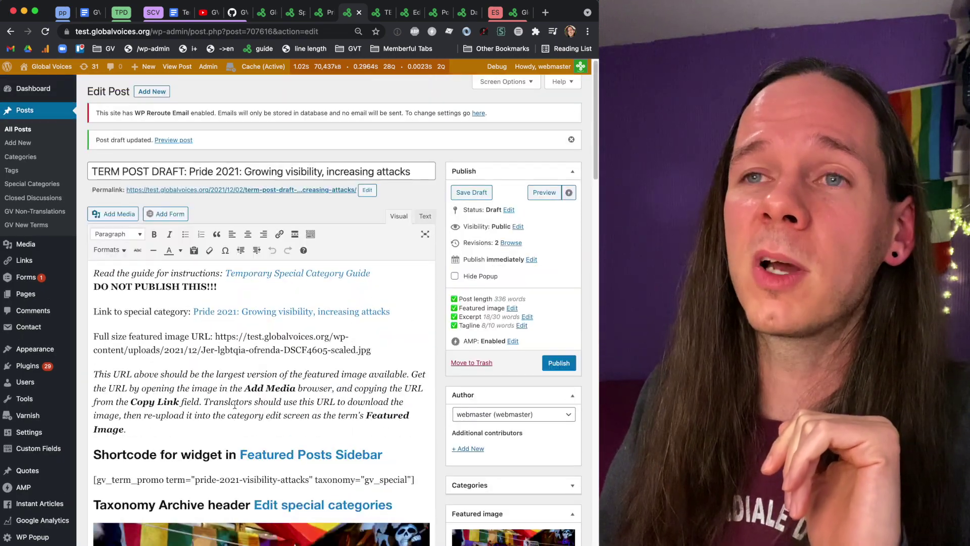
Close the outdated draft preview and return to the TERM POST DRAFT's edit screen
left_click(326, 14)
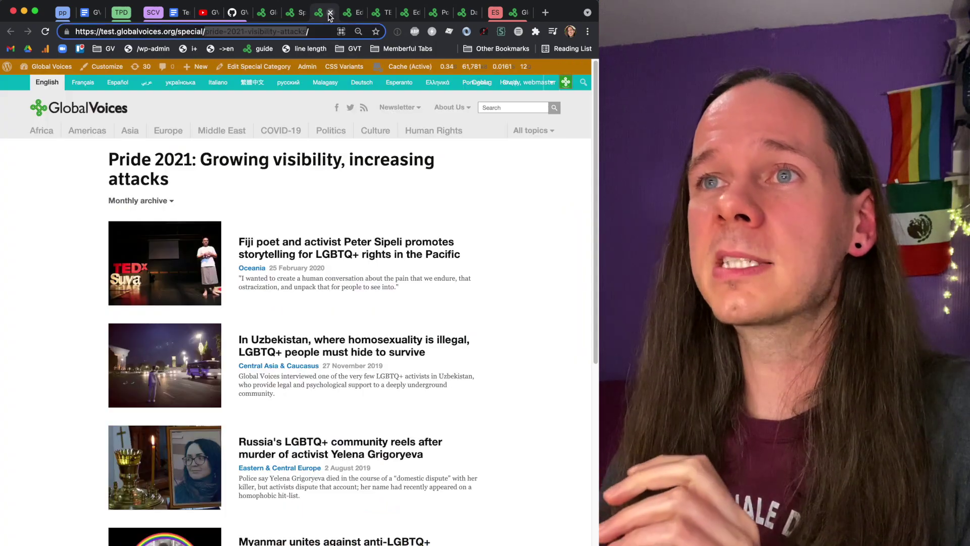
left_click(378, 13)
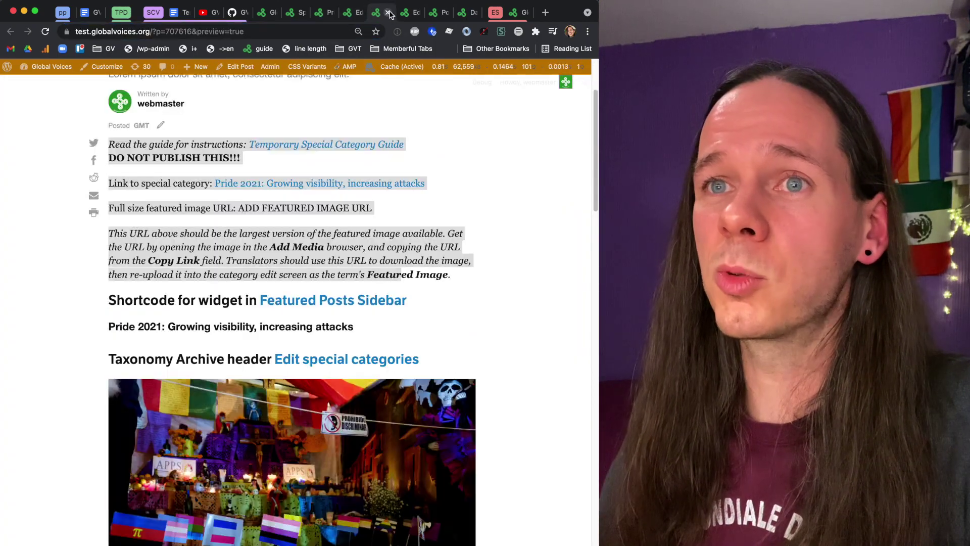
left_click(407, 14)
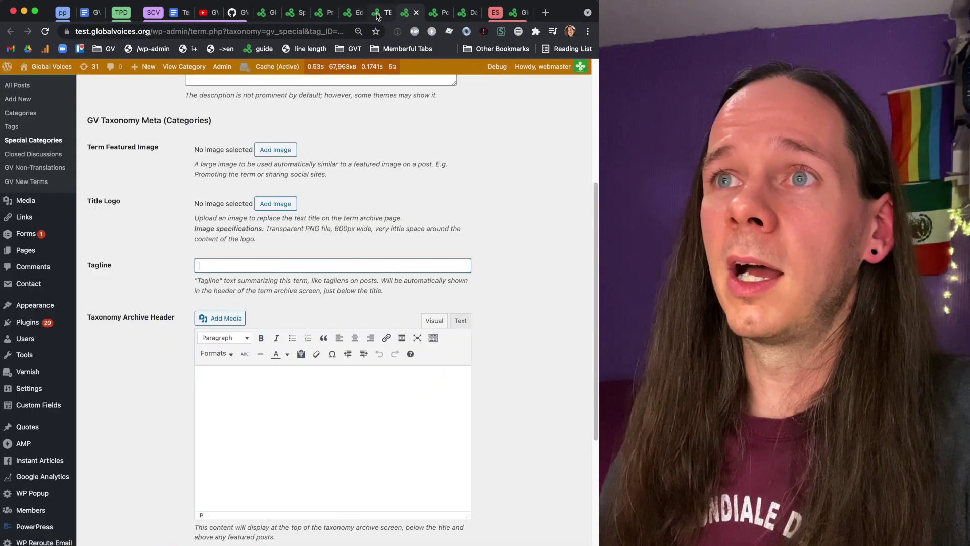
left_click(378, 16)
left_click(388, 13)
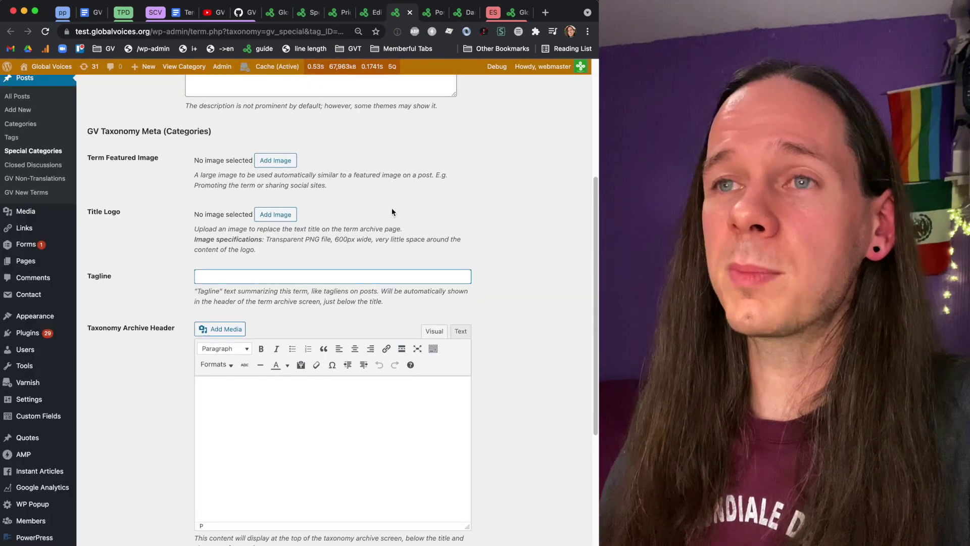
left_click(364, 13)
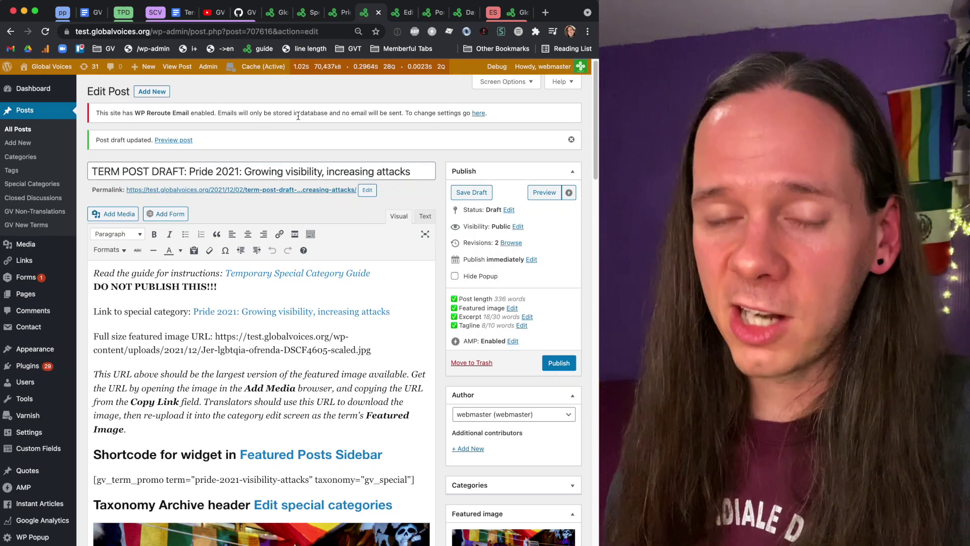
Compare the Pride 2021 special category's slug, tagline and Taxonomy Archive Header fields with the draft's Taxonomy Archive header content
key("ctrl+Tab")
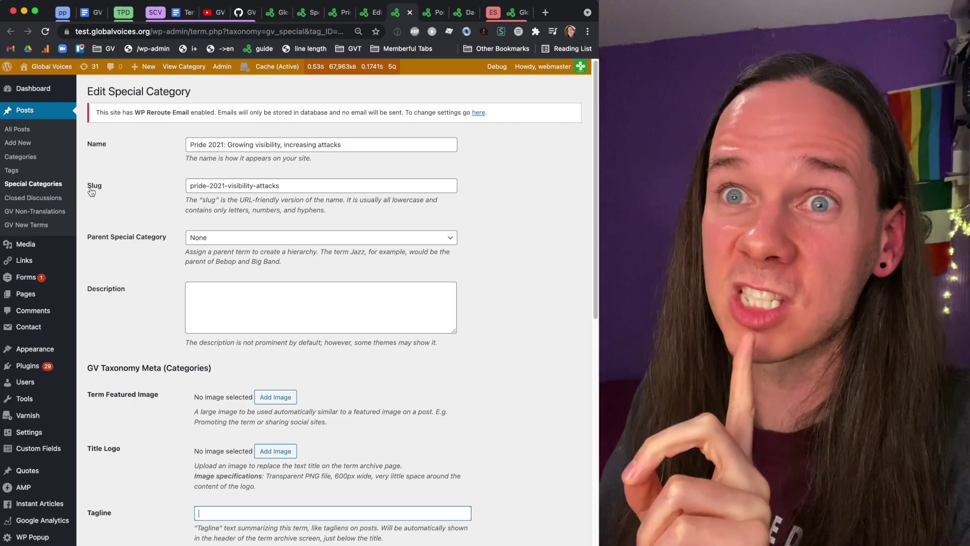
triple_click(232, 188)
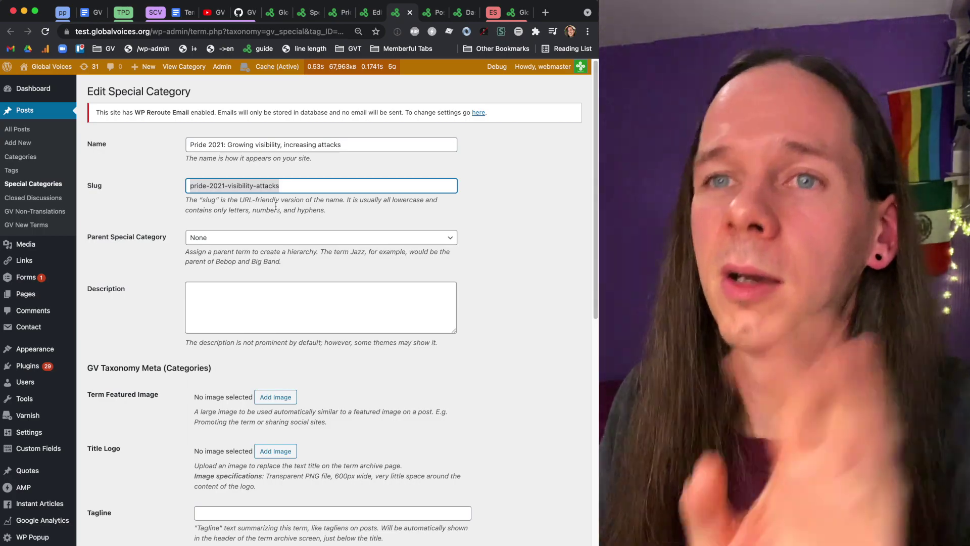
scroll(312, 237, "down", 5)
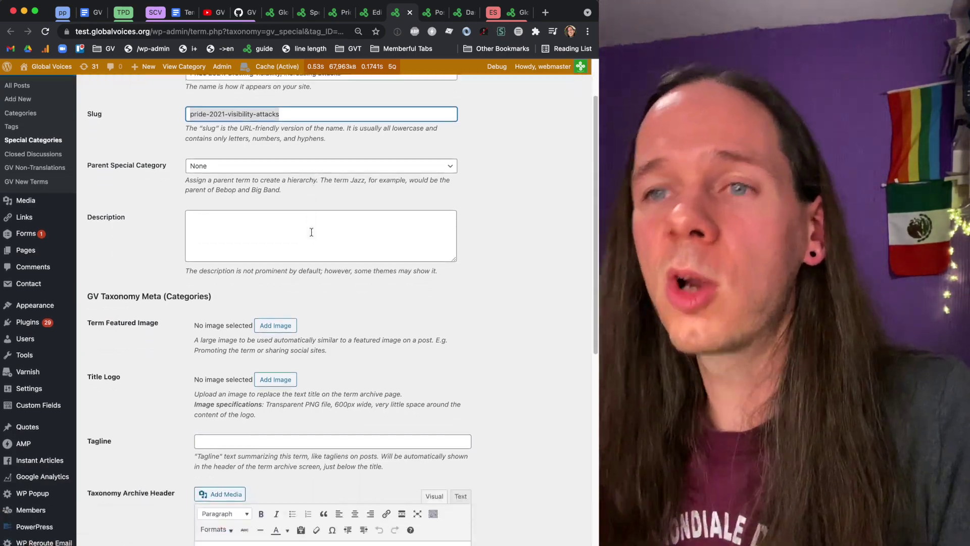
scroll(312, 229, "down", 1)
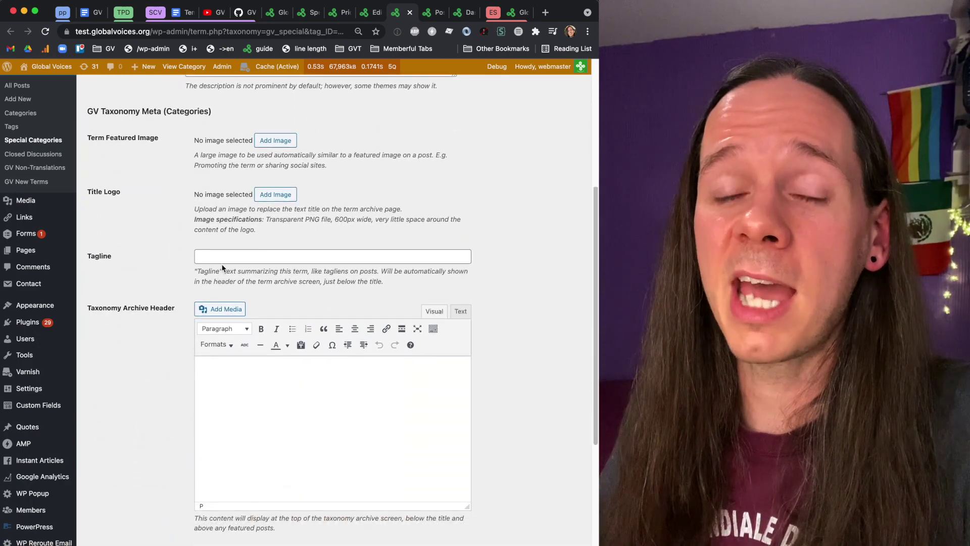
key("ctrl+shift+Tab")
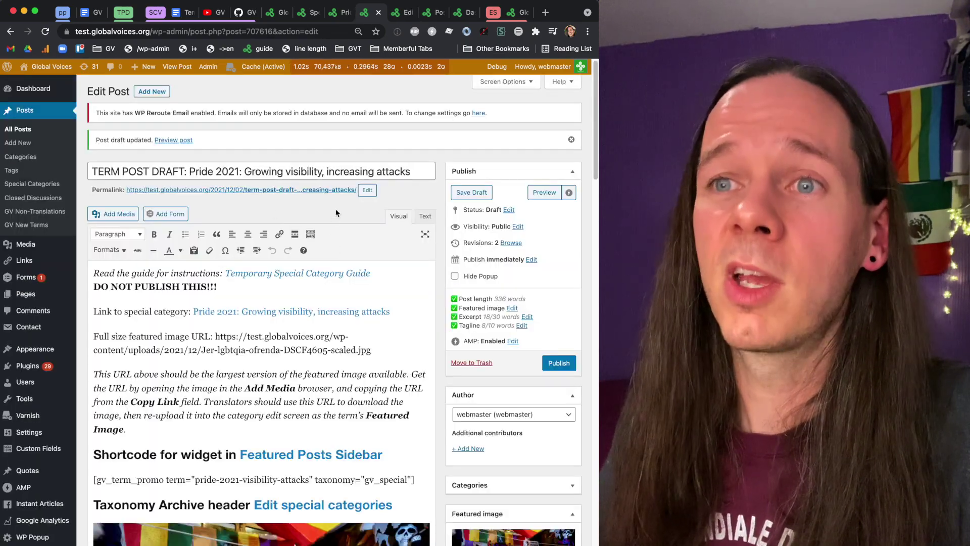
scroll(358, 283, "down", 7)
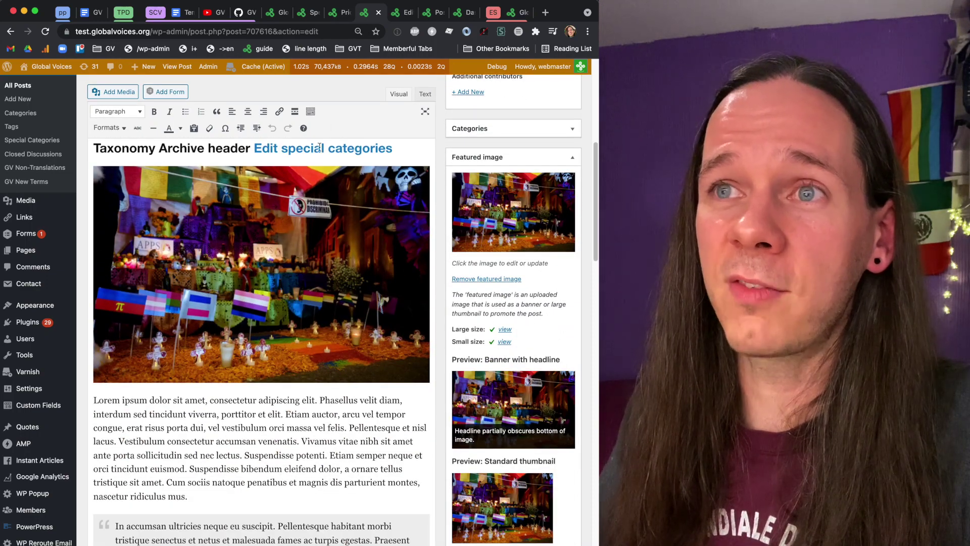
left_click(402, 12)
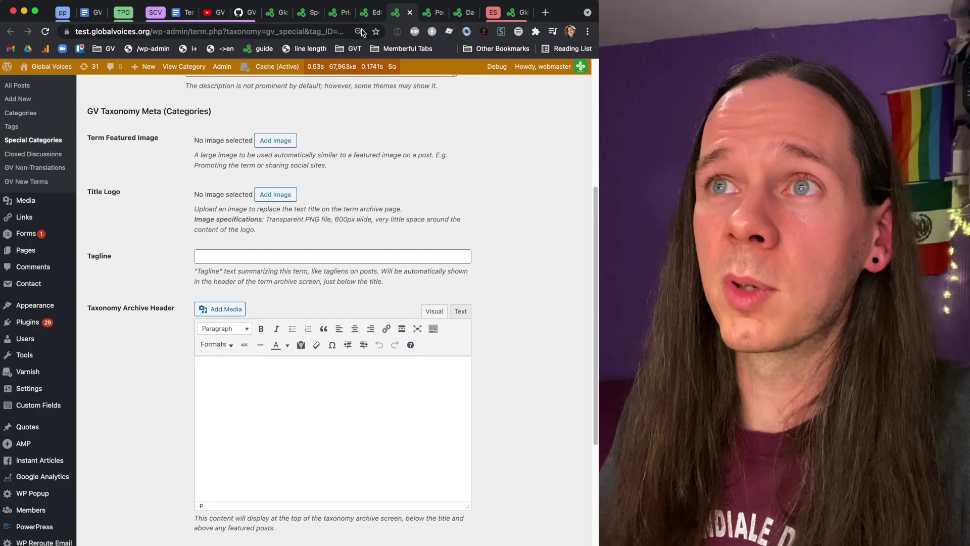
left_click(373, 13)
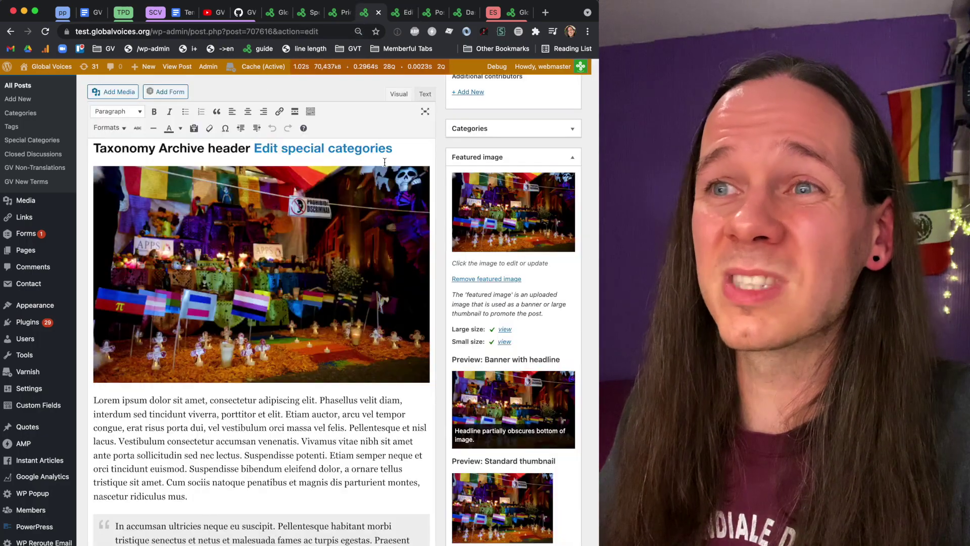
Copy the draft's HTML source below the Taxonomy Archive header heading and show the special category's Taxonomy Archive Header field as HTML text
left_click(425, 94)
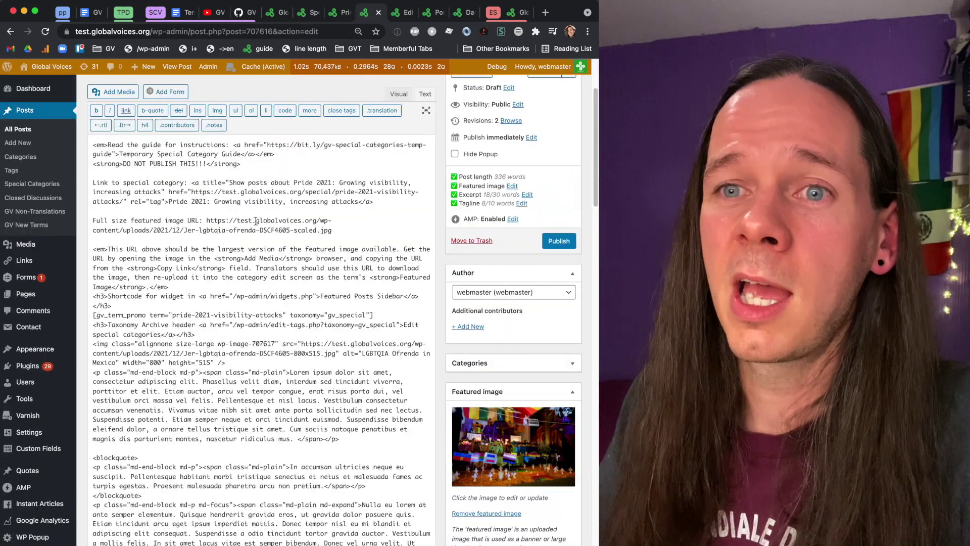
scroll(258, 201, "down", 2)
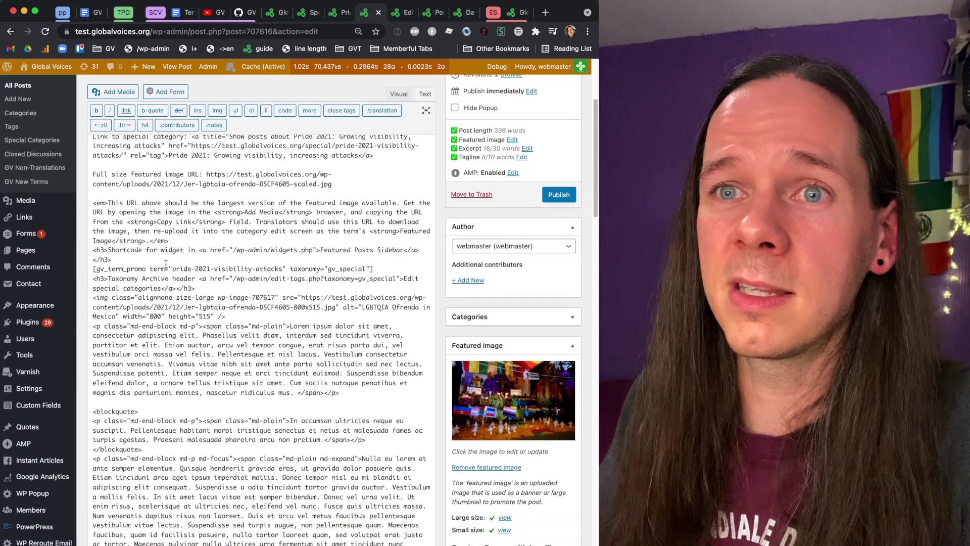
triple_click(116, 280)
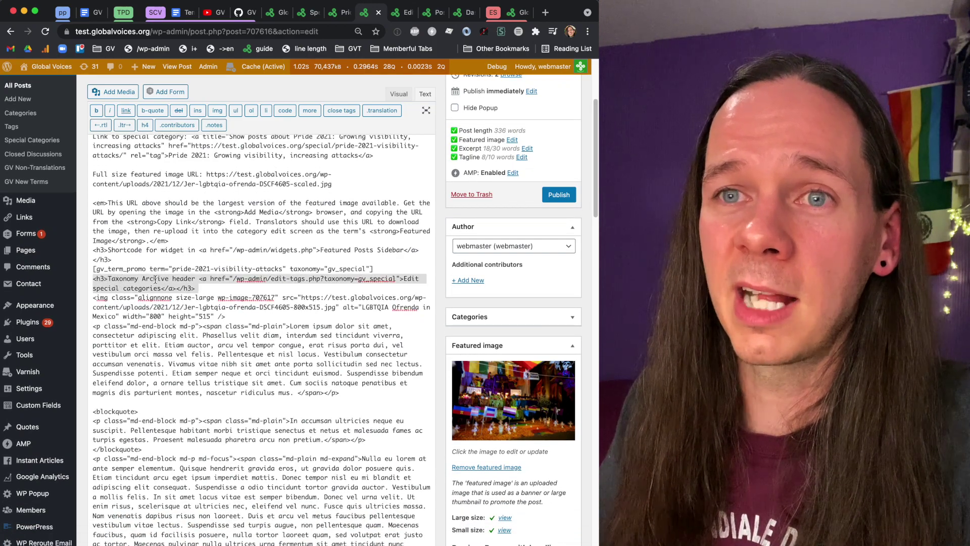
left_click_drag(94, 301, 112, 305)
key("super+z")
left_click(233, 284)
left_click_drag(208, 289, 404, 545)
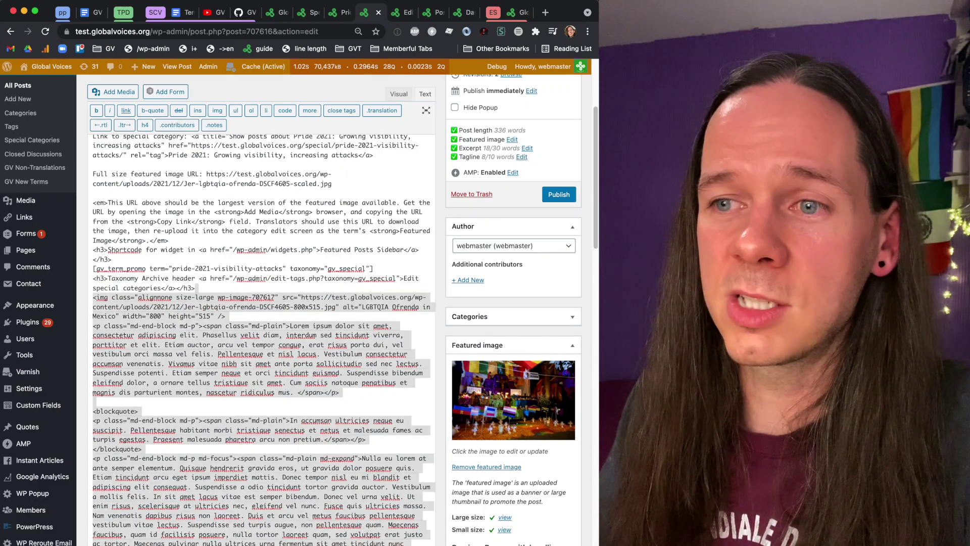
left_click(404, 13)
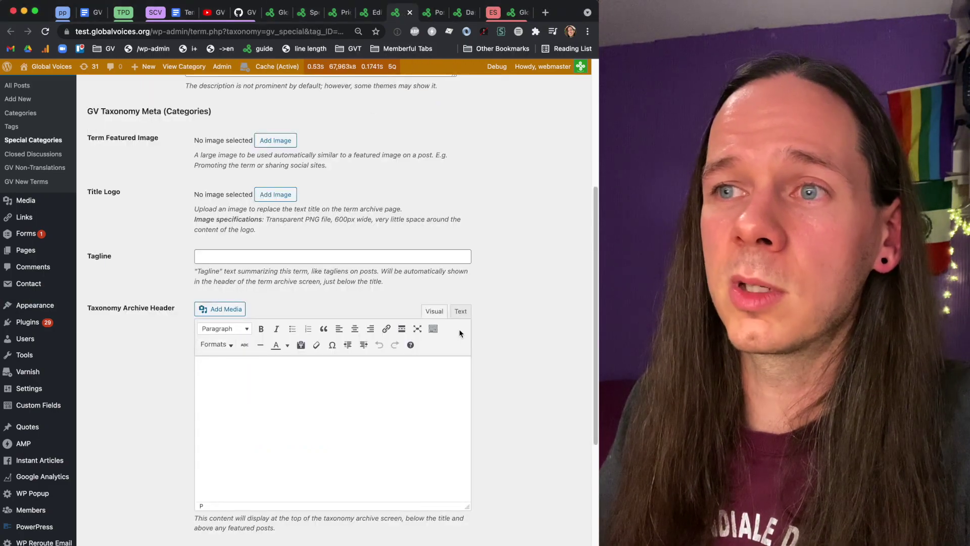
left_click(462, 314)
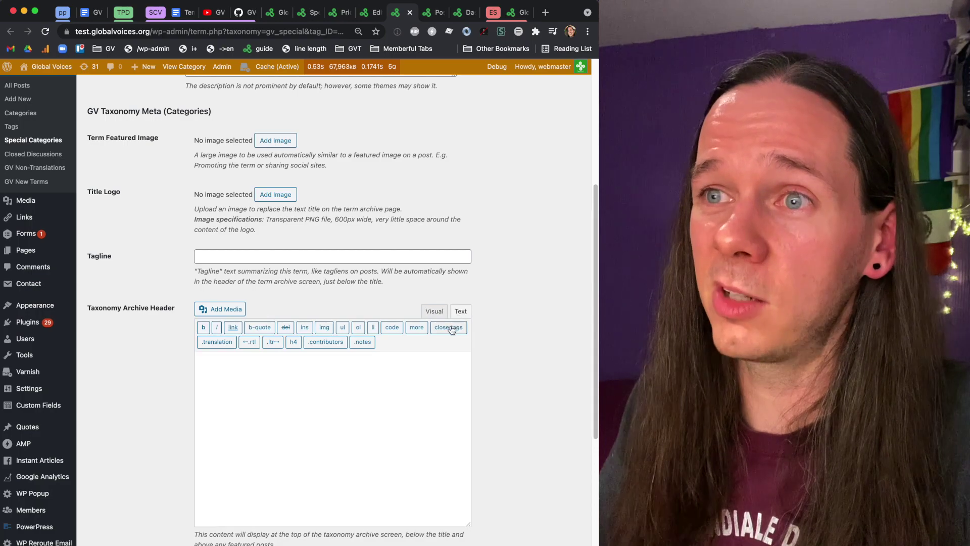
Try pasting the copied HTML into the category's Taxonomy Archive Header in the visual editor, and inspect the resulting source
left_click(445, 317)
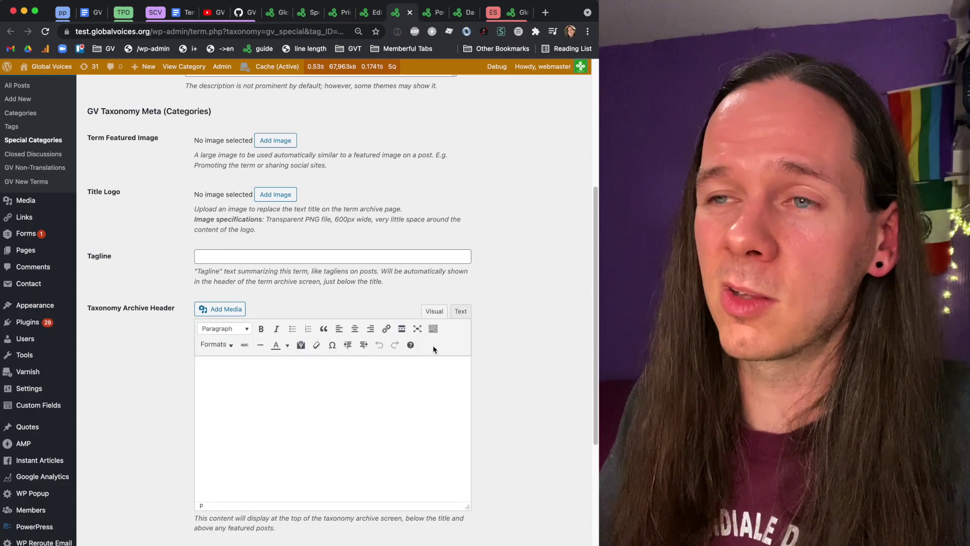
key("super+v")
left_click(460, 310)
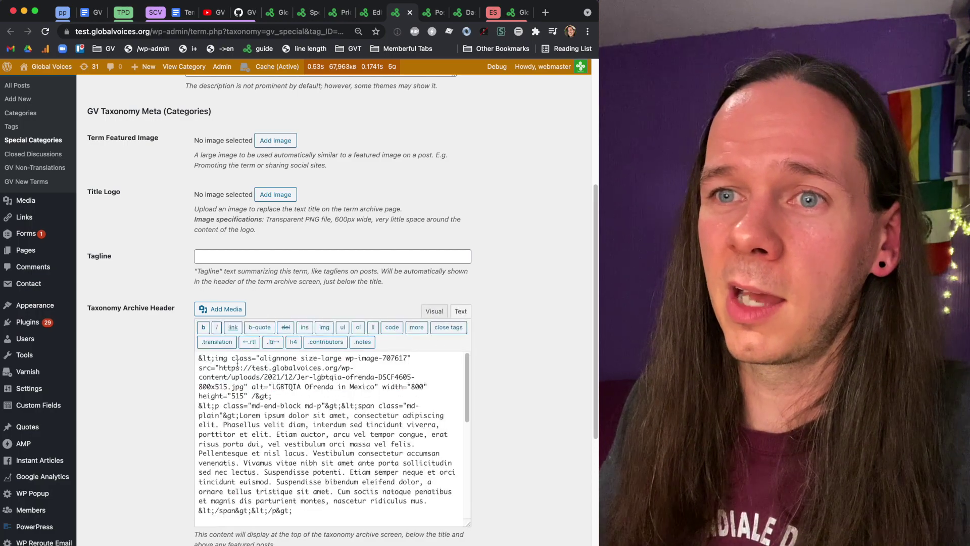
Replace the Taxonomy Archive Header's source with the HTML copied from the draft and check the image and text in the visual editor
left_click_drag(218, 368, 227, 373)
key("super+a")
type("<img class=\"alignnone size-large wp-image-707617\" src=\"https://test.globalvoices.org/wp-content/uploads/2021/12/Jer-lgbtqia-ofrenda-DSCF4605-800x515.jpg\" alt=\"LGBTQIA Ofrenda in Mexico\" width=\"800\" height=\"515\" /> <p class=\"md-end-block md-p\"><span class=\"md-plain\">Lorem ipsum dolor sit amet, consectetur adipiscing elit. Phasellus velit diam, interdum sed tincidunt viverra, porttitor et elit. Etiam auctor, arcu vel tempor congue, erat risus porta dui, vel vestibulum orci massa vel felis. Pellentesque et nisl lacus. Vestibulum consectetur accumsan venenatis. Vivamus vitae nibh sit amet ante porta sollicitudin sed nec lectus. Suspendisse potenti. Etiam semper neque et orci tincidunt euismod. Suspendisse bibendum eleifend dolor, a ornare tellus tristique sit amet. Cum sociis natoque penatibus et magnis dis parturient montes, nascetur ridiculus mus. </span></p>")
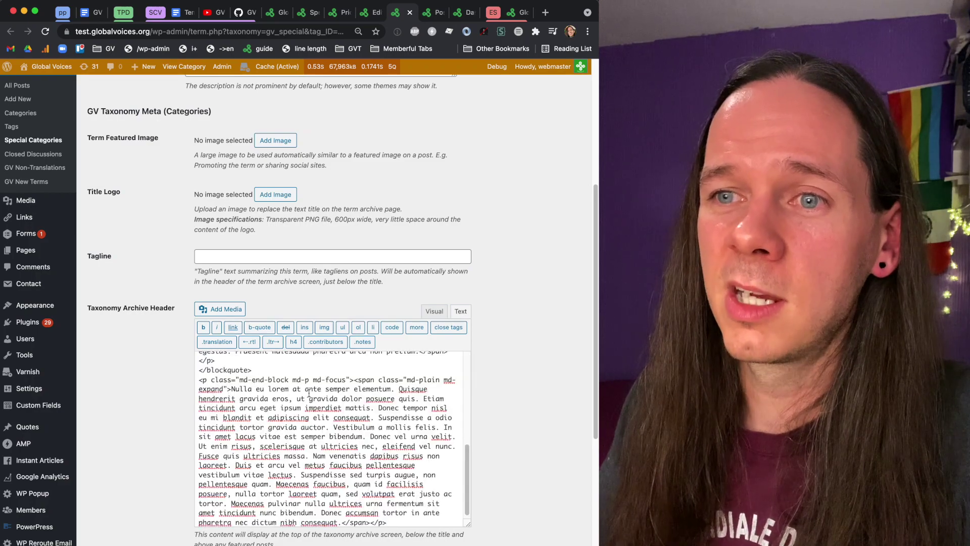
scroll(309, 393, "up", 1)
left_click(424, 311)
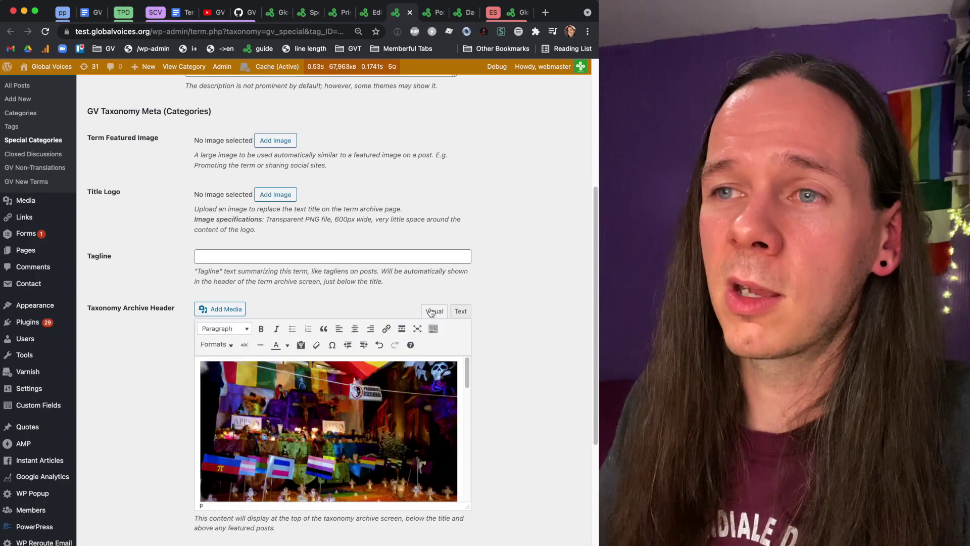
scroll(420, 387, "down", 3)
scroll(420, 386, "down", 10)
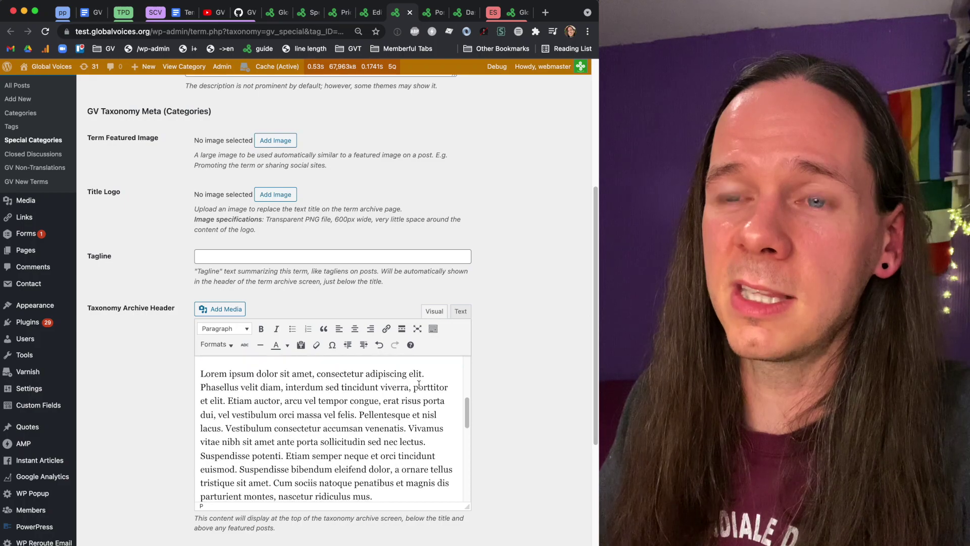
Return to the TERM POST DRAFT's edit screen and show its content in the visual editor
left_click(370, 16)
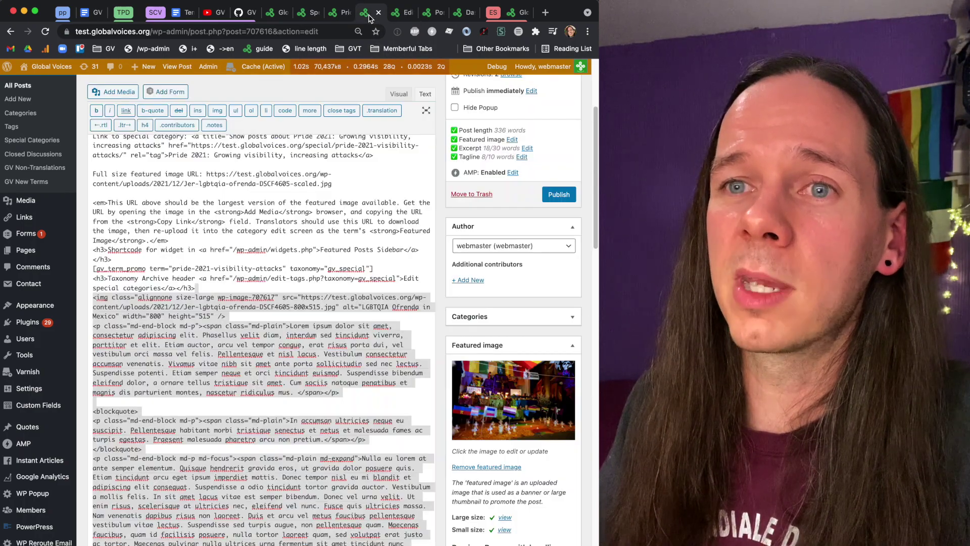
left_click(405, 96)
left_click(335, 223)
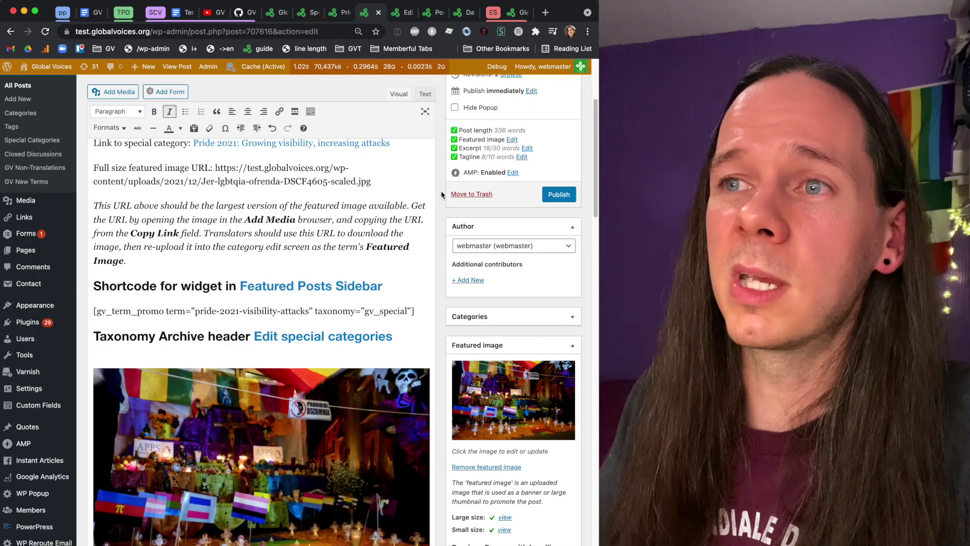
Copy the draft's "Lorem ipsum" excerpt into the special category's Excerpt field
left_click(527, 148)
left_click(166, 127)
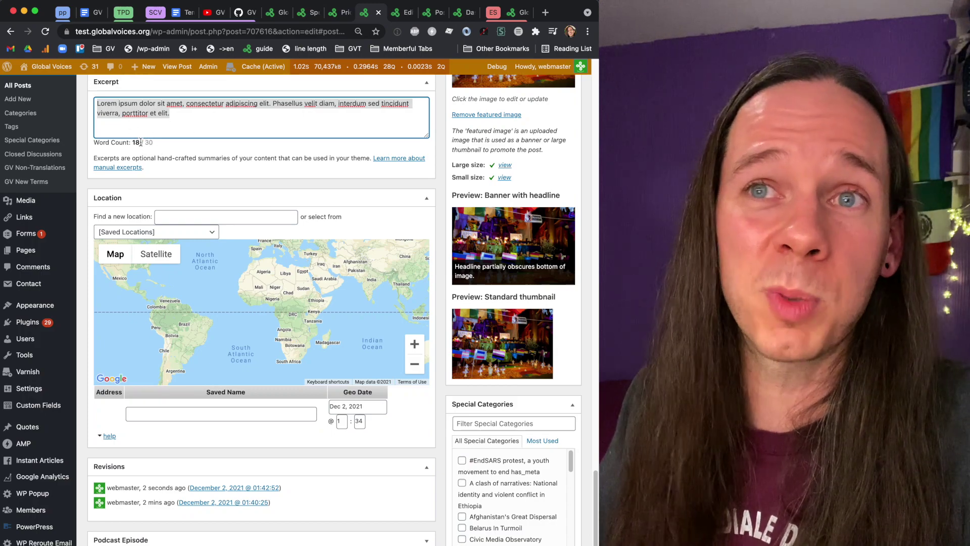
mouse_move(368, 66)
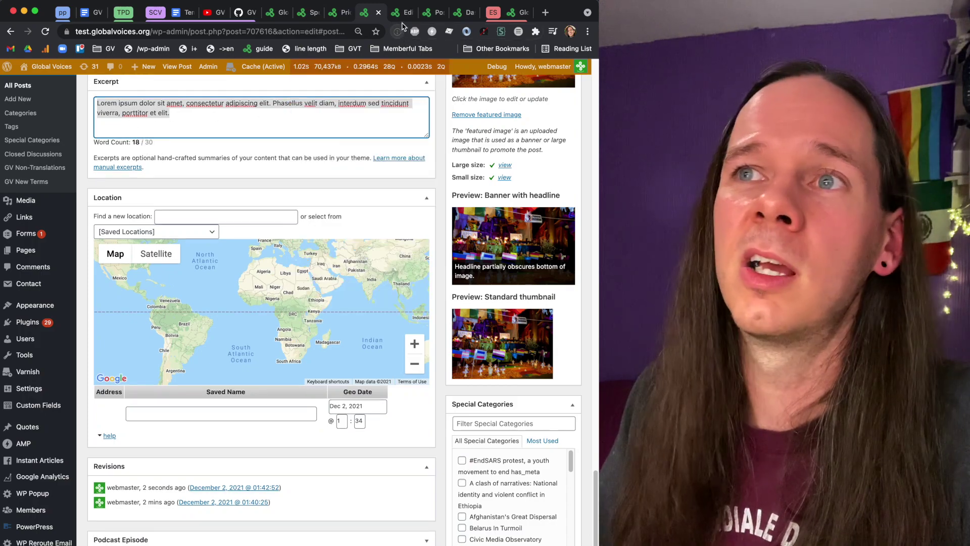
key("ctrl+Tab")
scroll(485, 303, "down", 3)
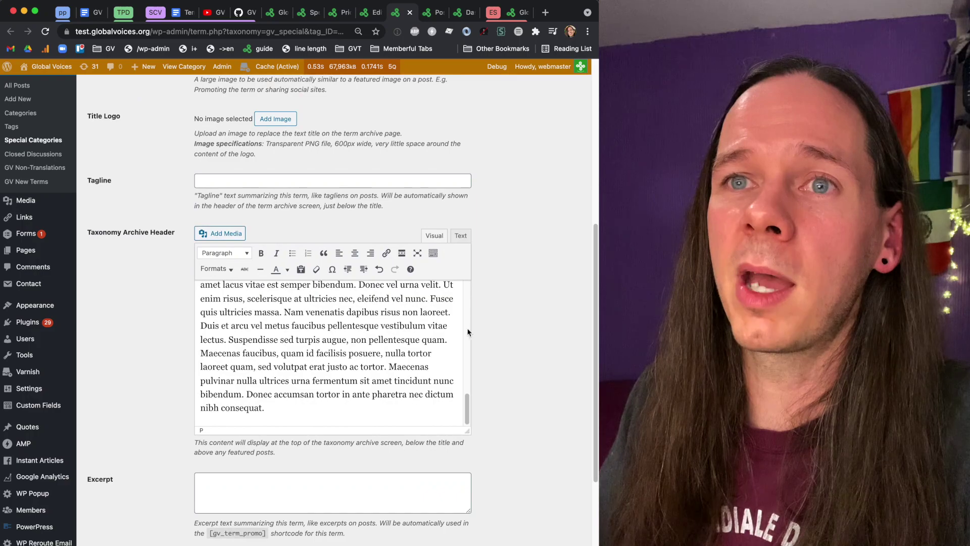
left_click(321, 495)
type("Lorem ipsum dolor sit amet, consectetur adipiscing elit. Phasellus velit diam, interdum sed tincidunt viverra, porttitor et elit.")
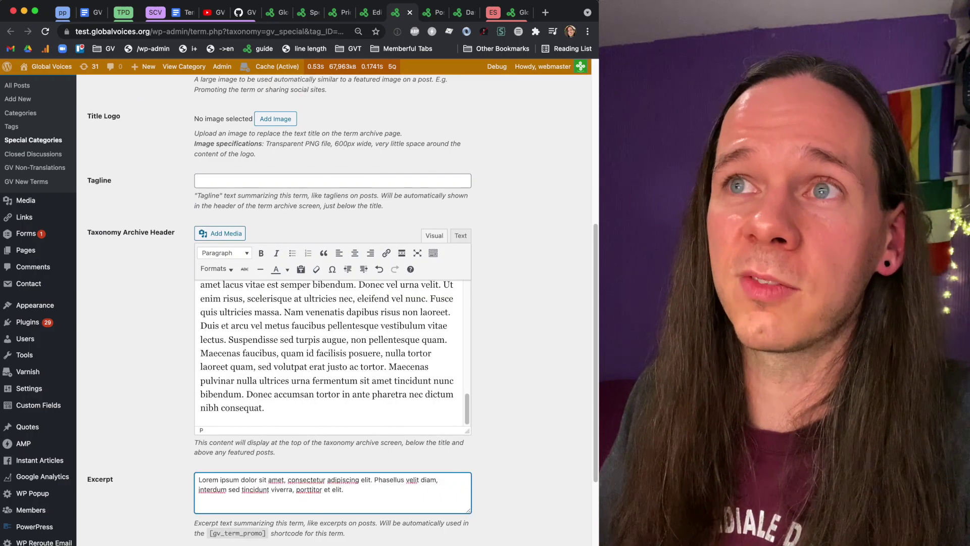
Look at the Special Coverage page and the Pride 2021 archive page, and return to the special category's edit screen
scroll(389, 243, "up", 10)
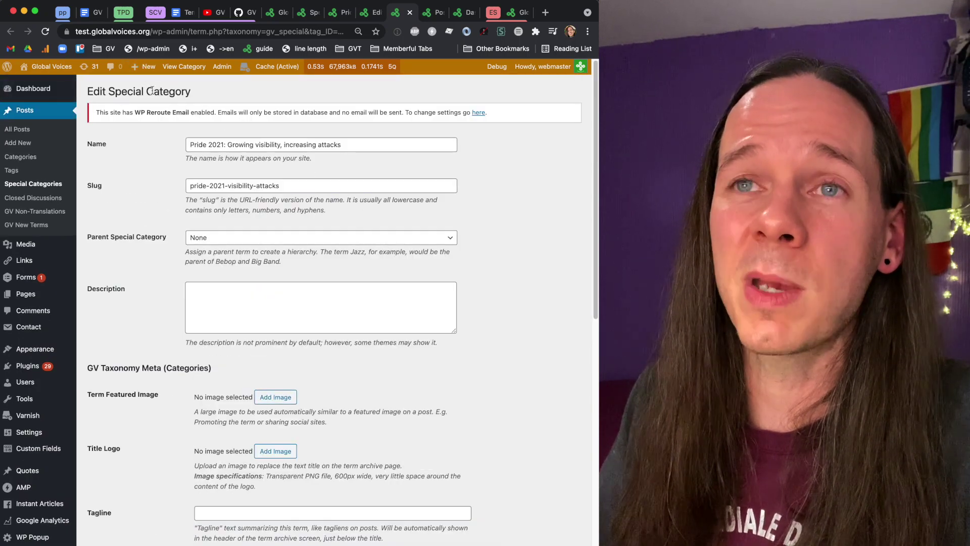
left_click(310, 14)
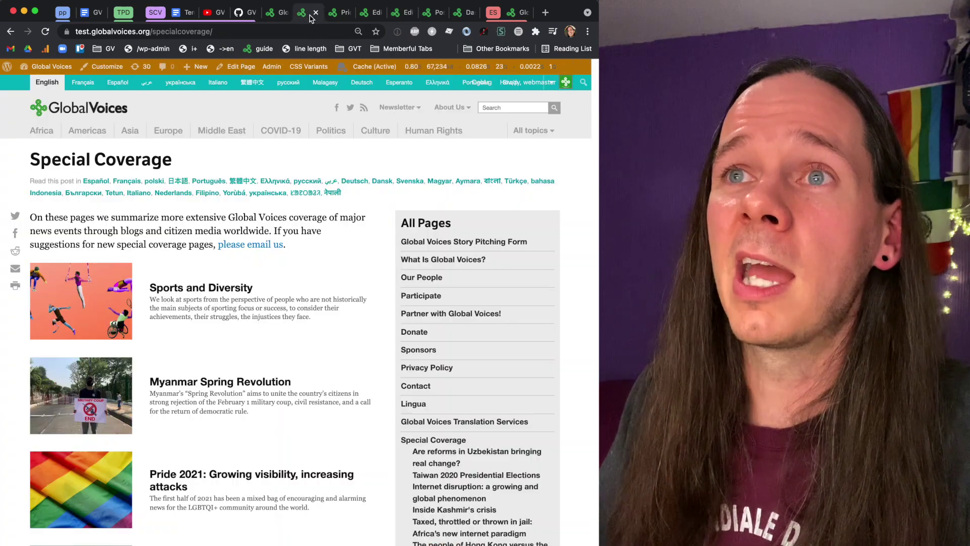
left_click(333, 14)
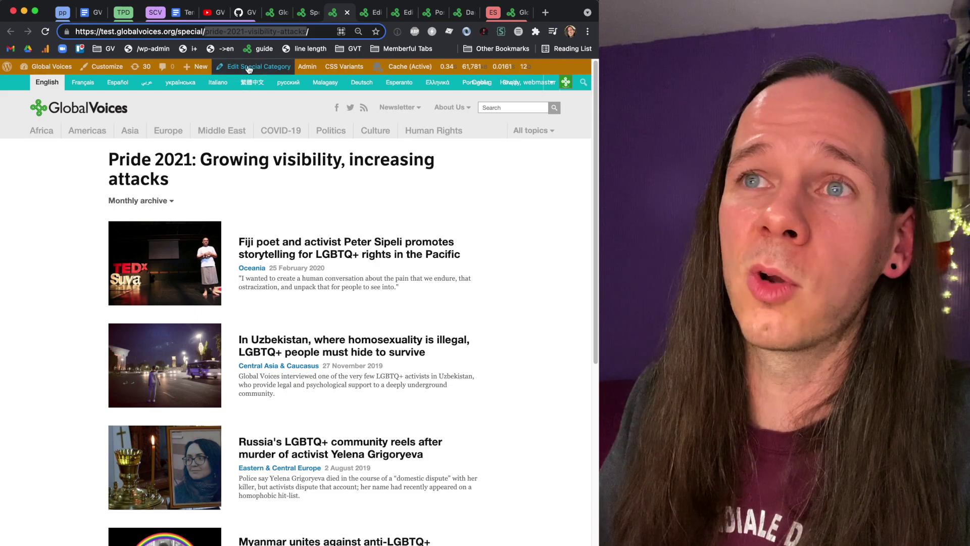
left_click(399, 14)
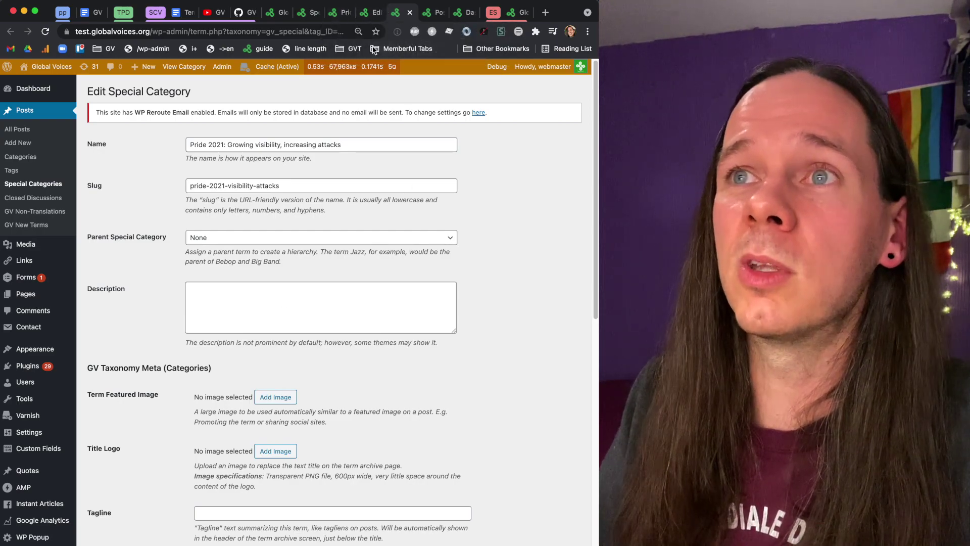
Copy the draft's tagline "Lorem ipsum dolor sit amet, consectetur adipiscing elit." into the special category's Tagline field
left_click(370, 13)
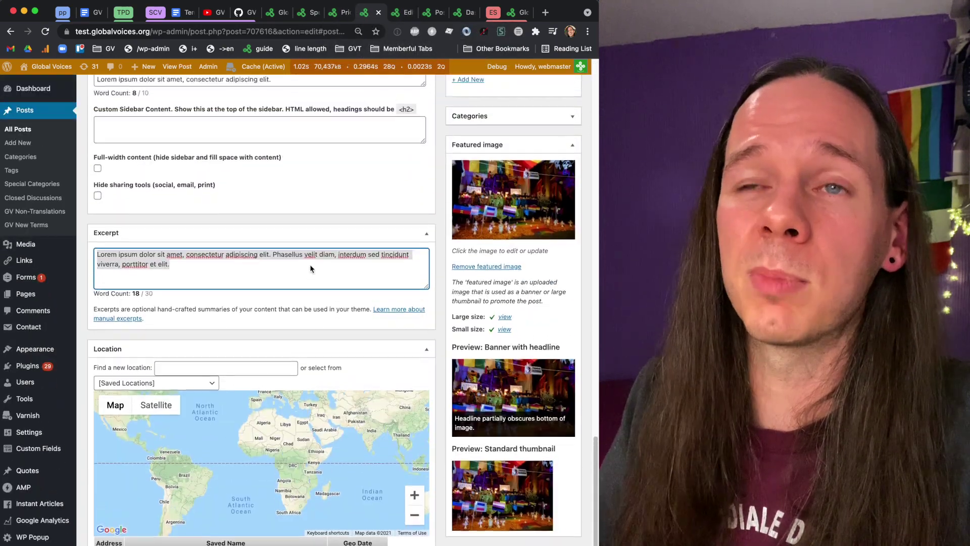
scroll(310, 265, "up", 4)
left_click(223, 254)
key("super+a")
key("super+c")
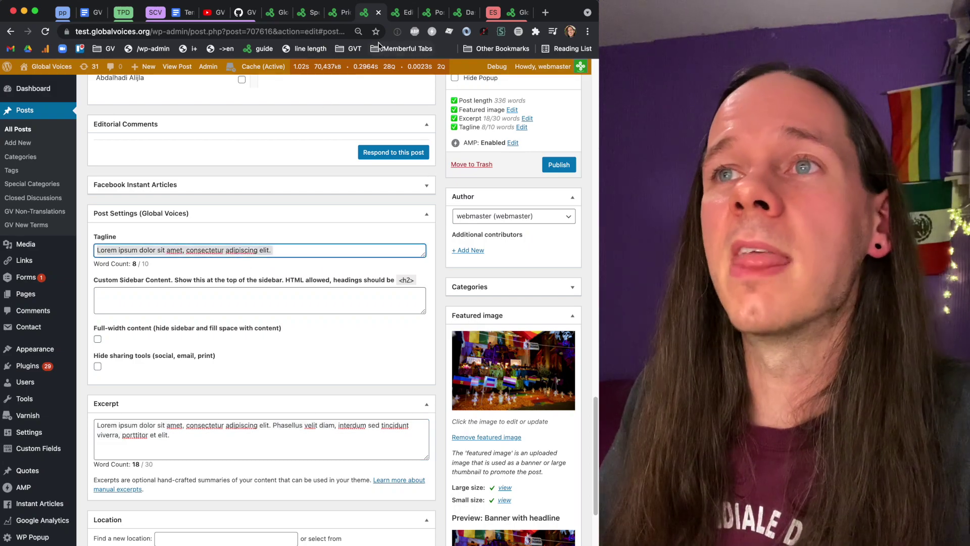
left_click(404, 16)
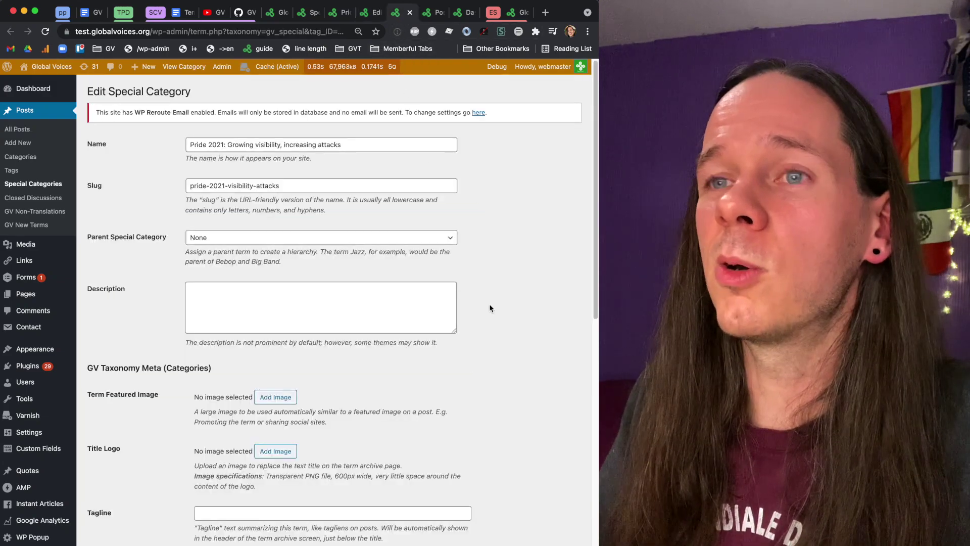
scroll(489, 304, "down", 2)
left_click(356, 15)
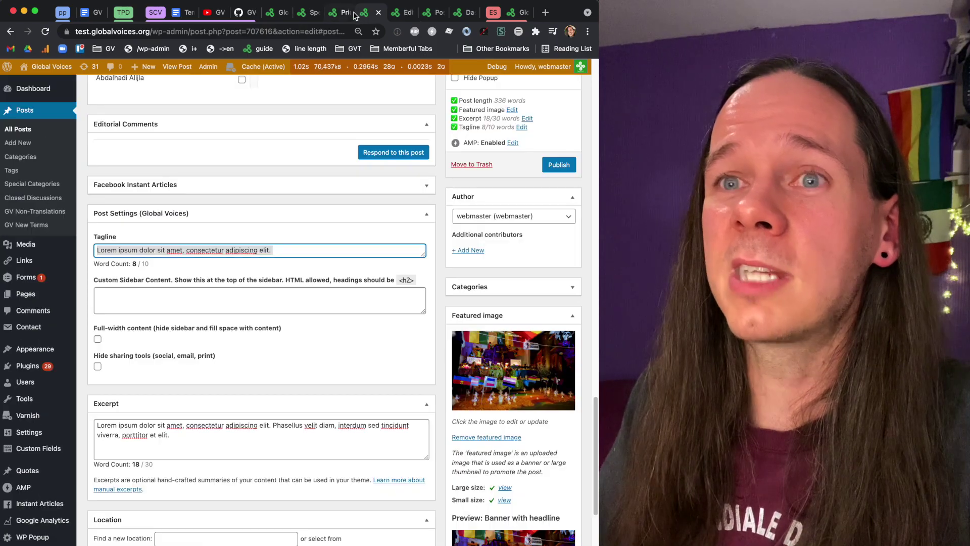
left_click(409, 15)
left_click(213, 422)
key("super+v")
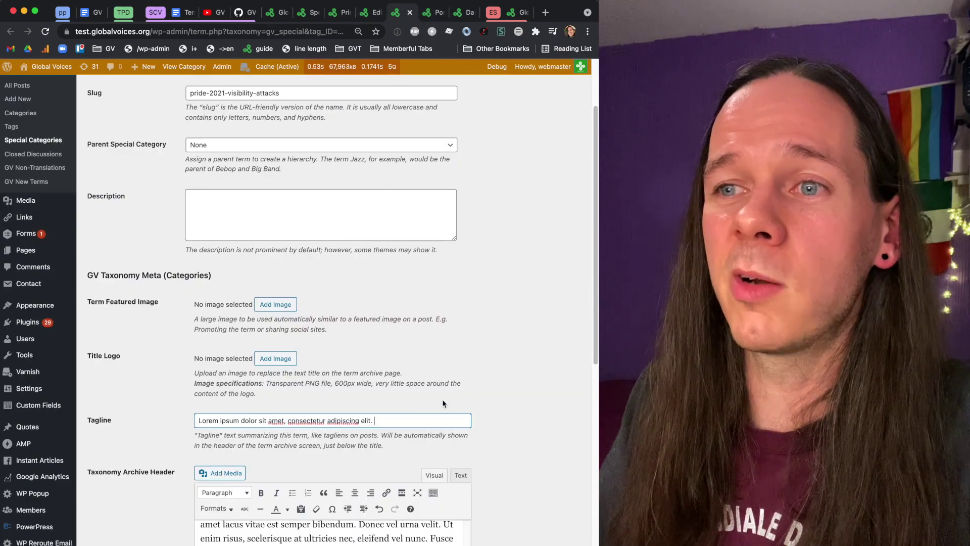
Review the special category's filled-in fields and save the changes with Update
scroll(484, 386, "down", 4)
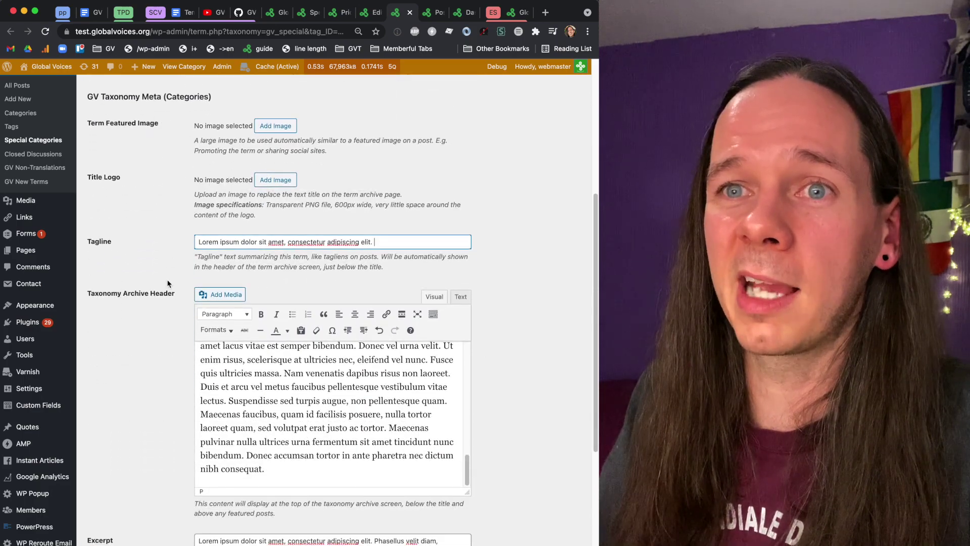
scroll(147, 260, "up", 6)
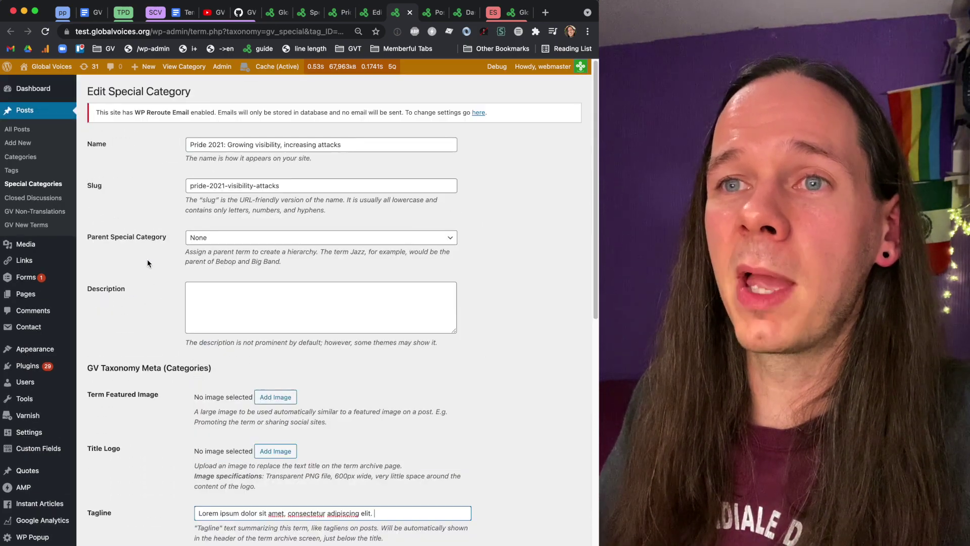
scroll(148, 260, "down", 12)
left_click(105, 545)
scroll(134, 358, "up", 10)
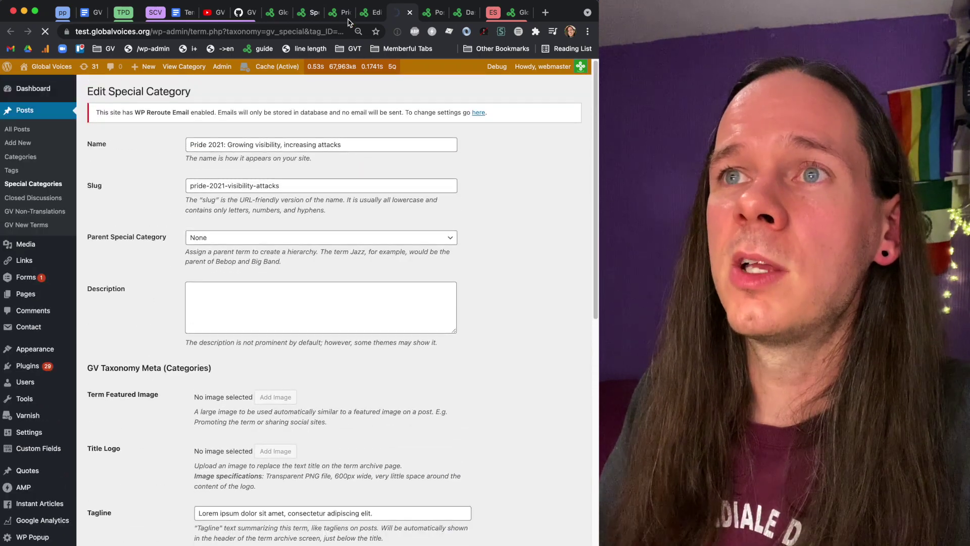
Reload the Pride 2021 category's archive page and examine its tagline, header image, header text and the posts below
left_click(336, 13)
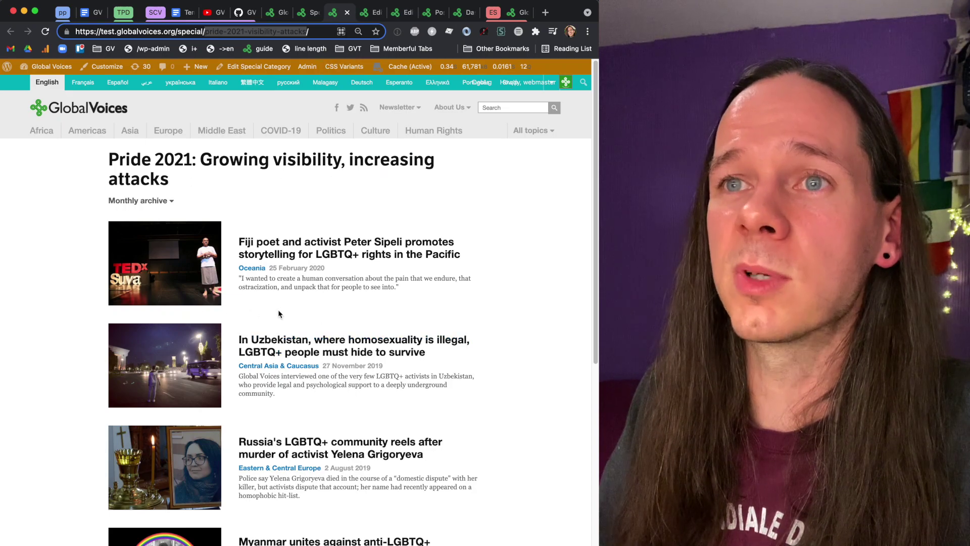
key("Return")
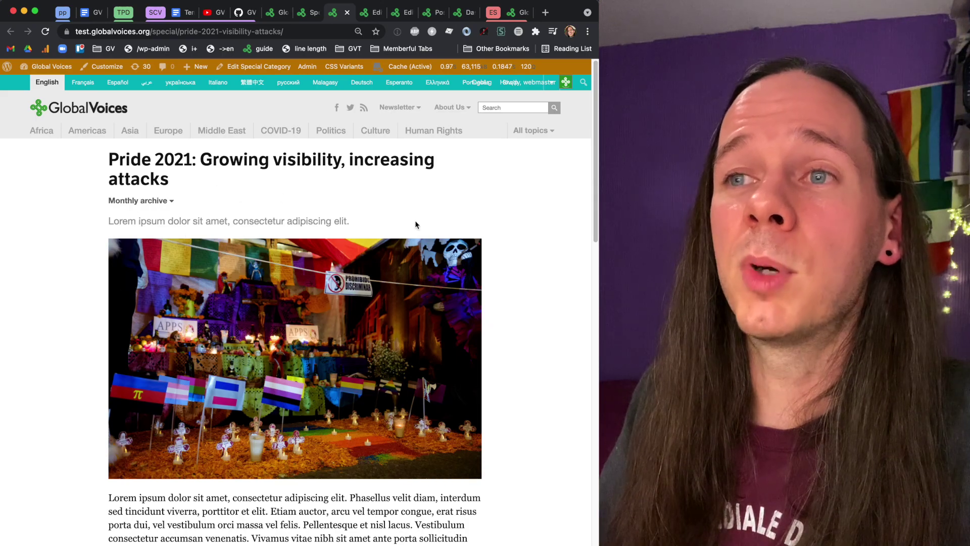
scroll(471, 250, "down", 12)
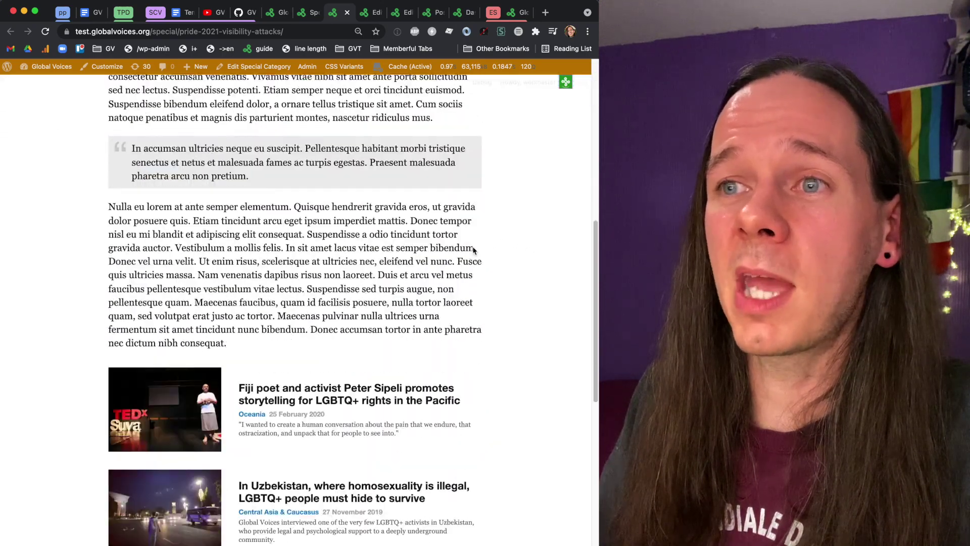
scroll(282, 385, "down", 3)
scroll(281, 385, "up", 8)
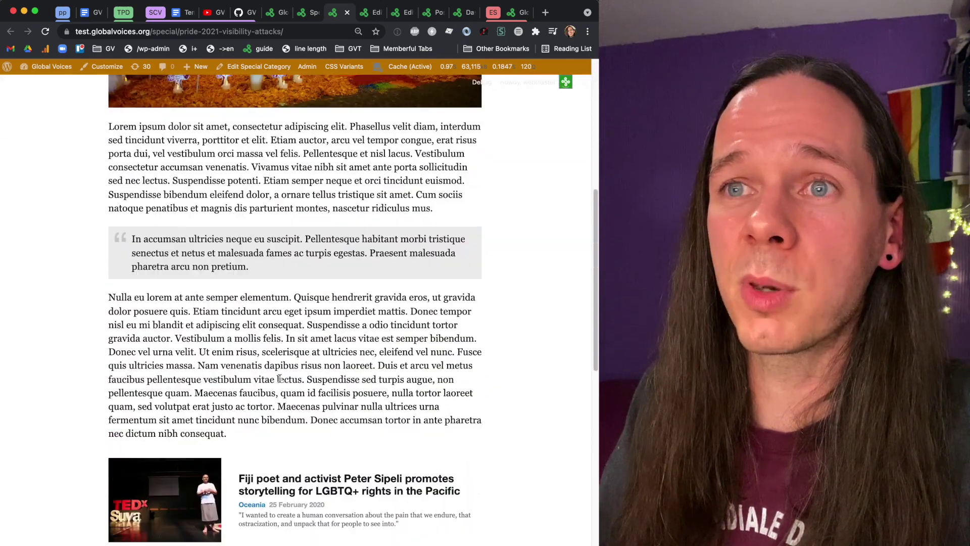
scroll(184, 277, "up", 3)
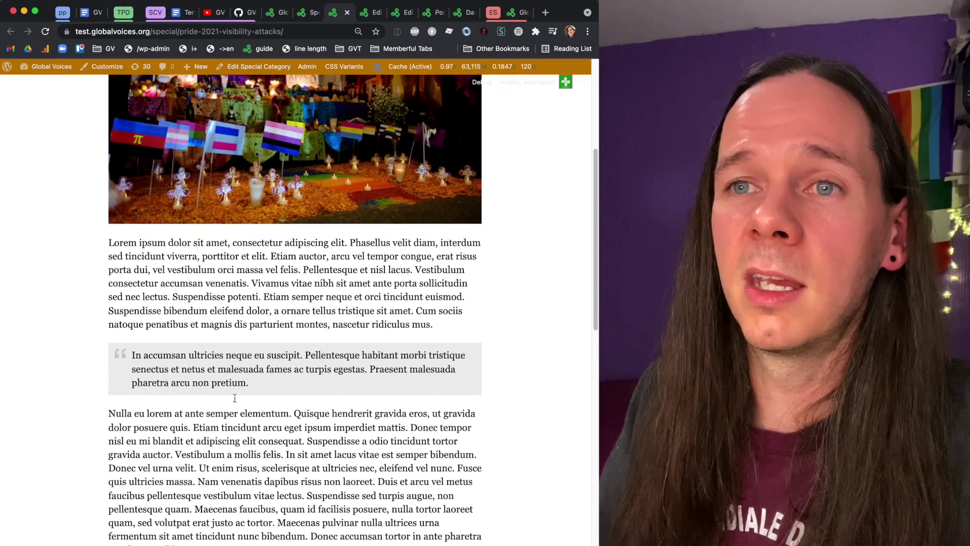
scroll(249, 534, "up", 4)
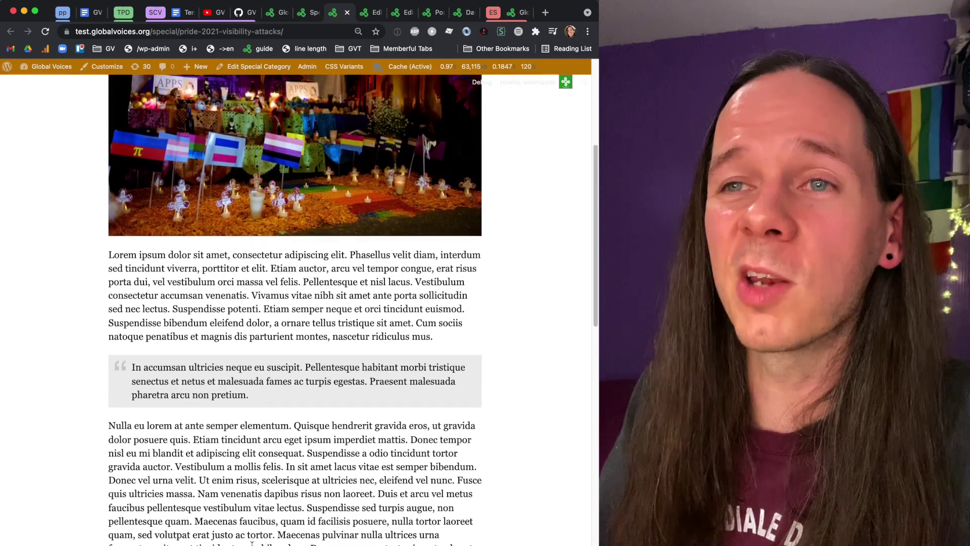
scroll(248, 534, "up", 4)
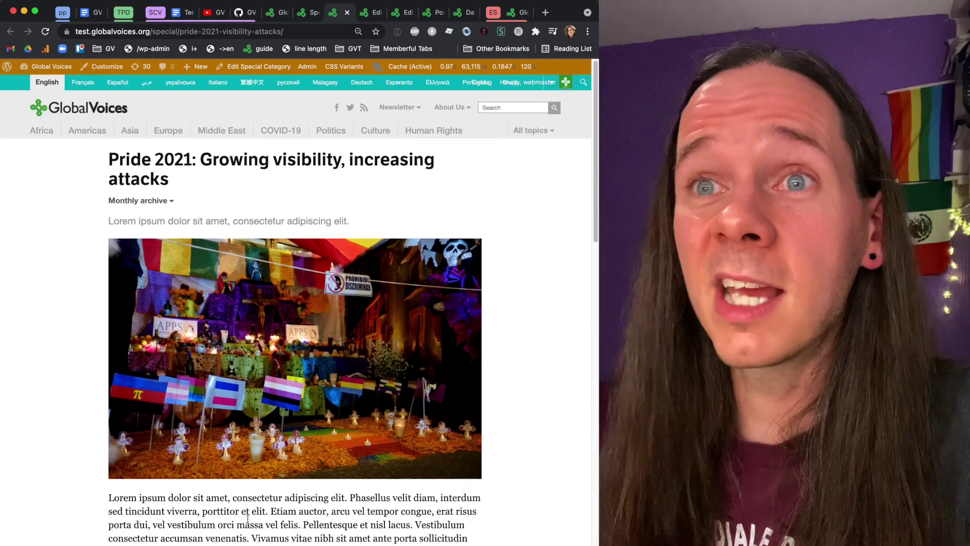
triple_click(151, 223)
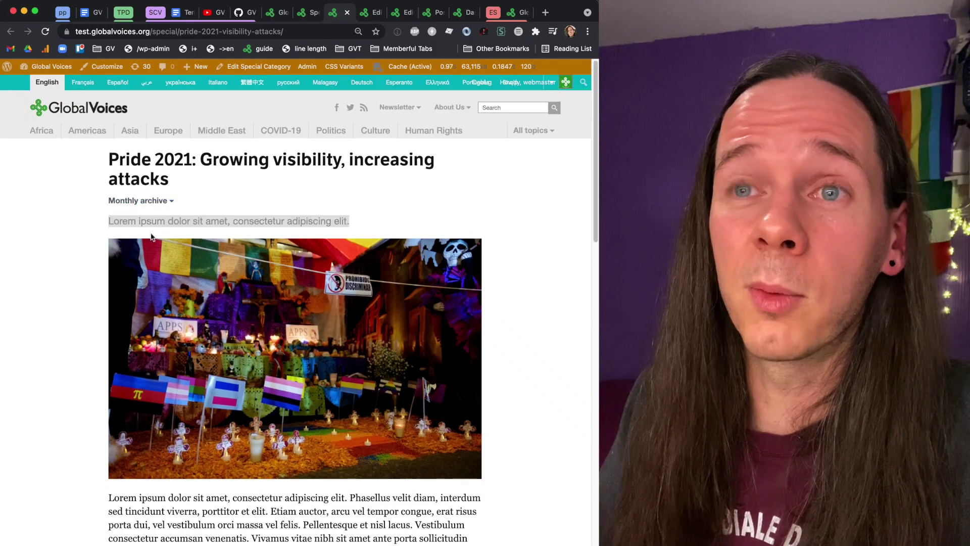
left_click(365, 213)
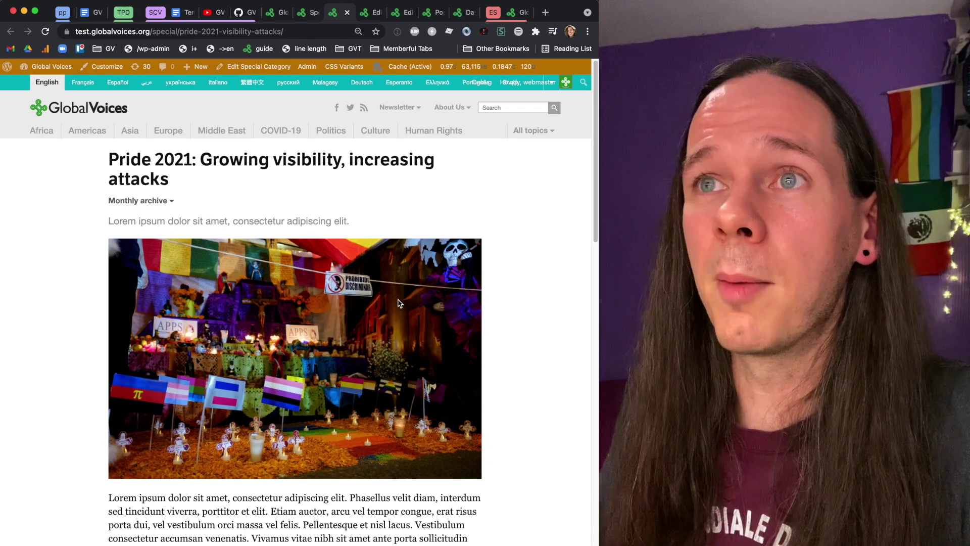
Compare the saved special category with the draft's tagline, excerpt and Taxonomy Archive header content
key("ctrl+shift+Tab")
key("ctrl+Tab")
key("ctrl+Tab")
key("ctrl+Tab")
key("ctrl+shift+Tab")
key("ctrl+Tab")
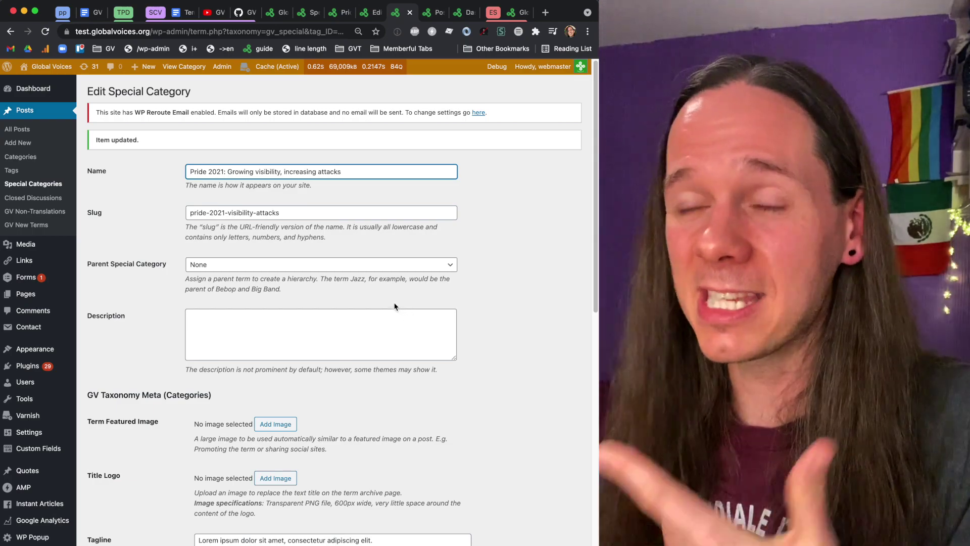
key("ctrl+shift+Tab")
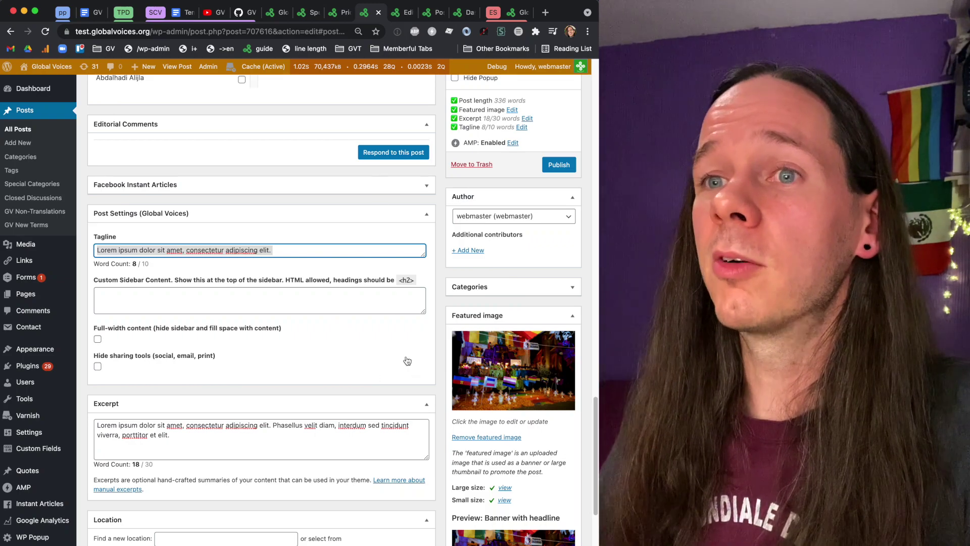
scroll(406, 359, "up", 3)
scroll(407, 359, "up", 8)
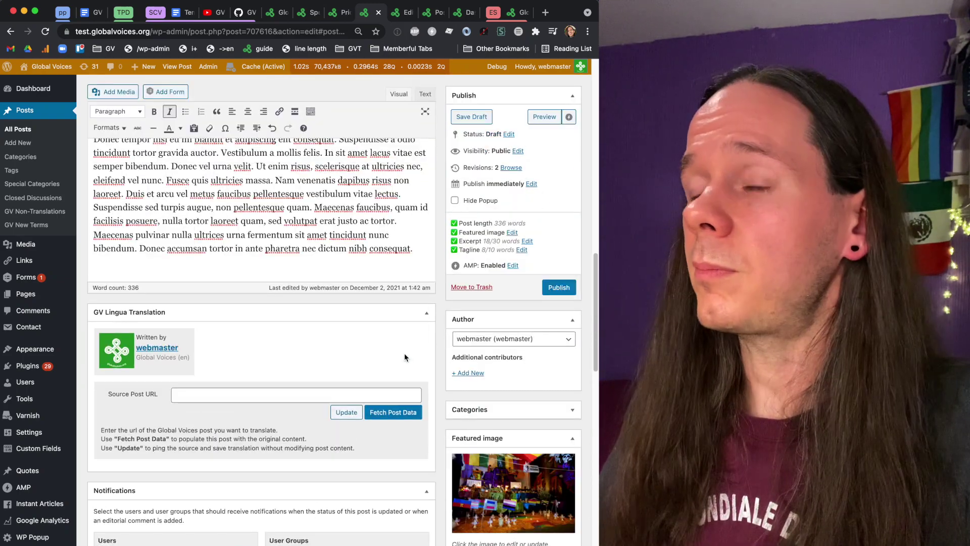
scroll(404, 353, "up", 3)
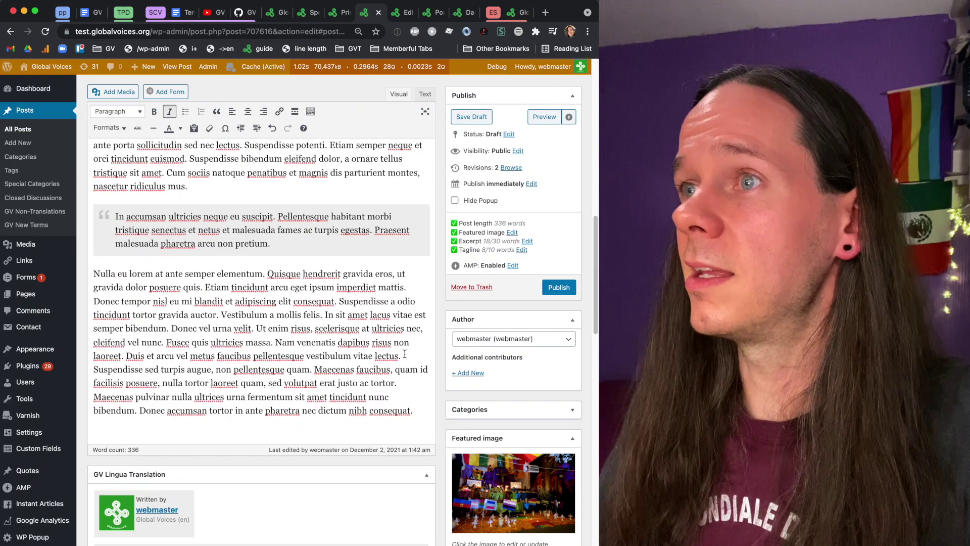
scroll(404, 354, "up", 6)
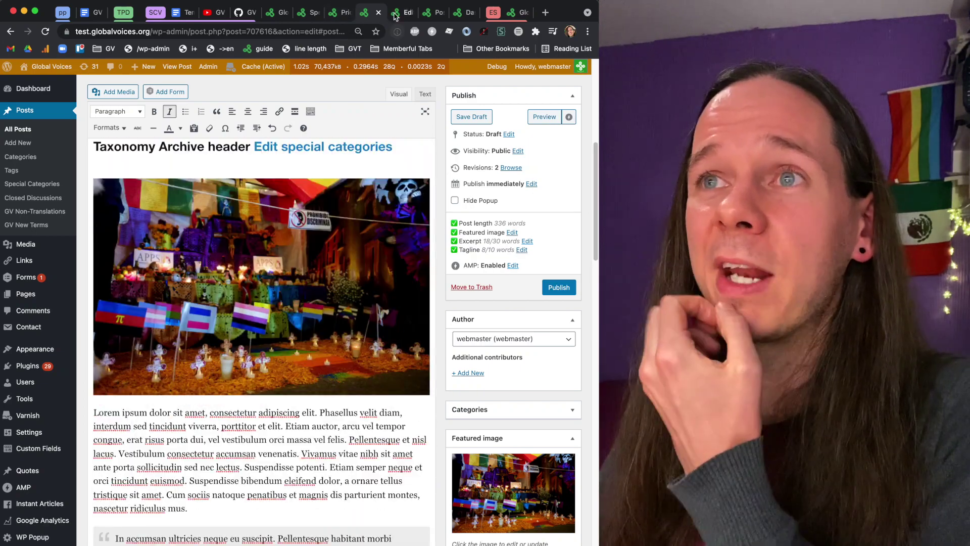
Return to the Pride 2021 TERM POST DRAFT and open its preview
left_click(395, 17)
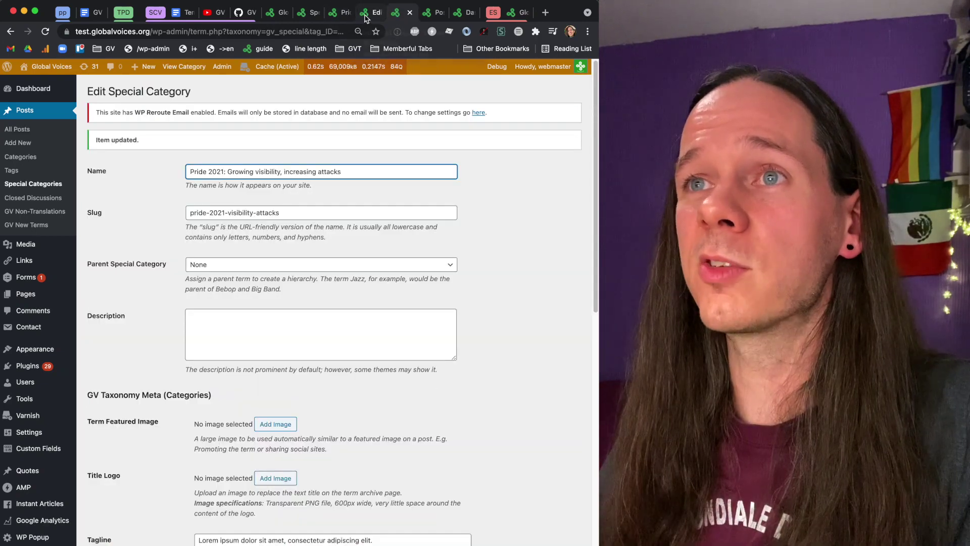
left_click(363, 15)
left_click(343, 15)
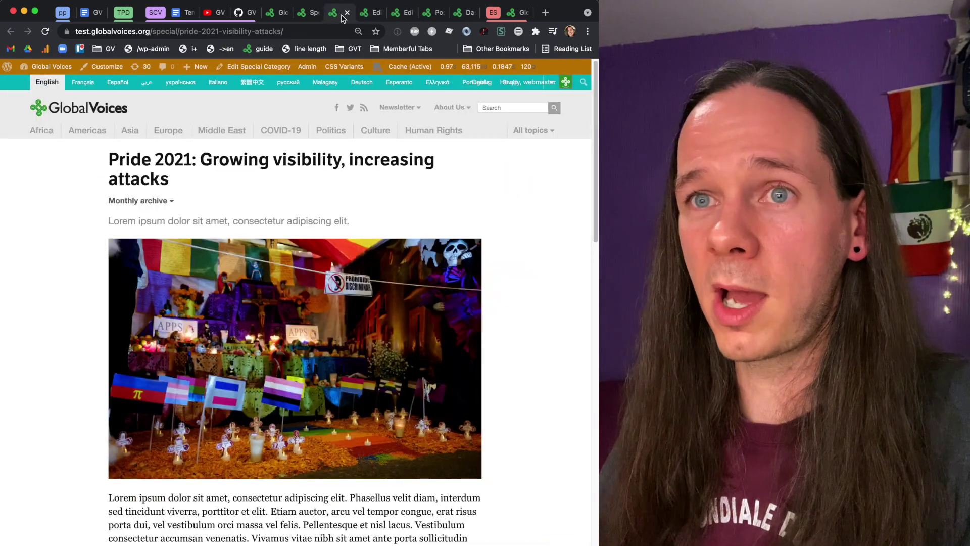
left_click(403, 14)
left_click(429, 15)
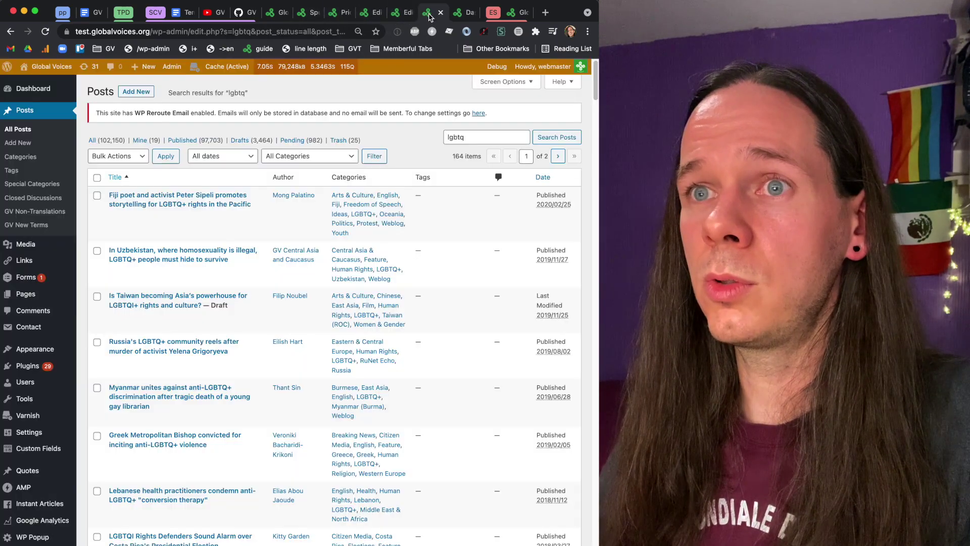
left_click(375, 15)
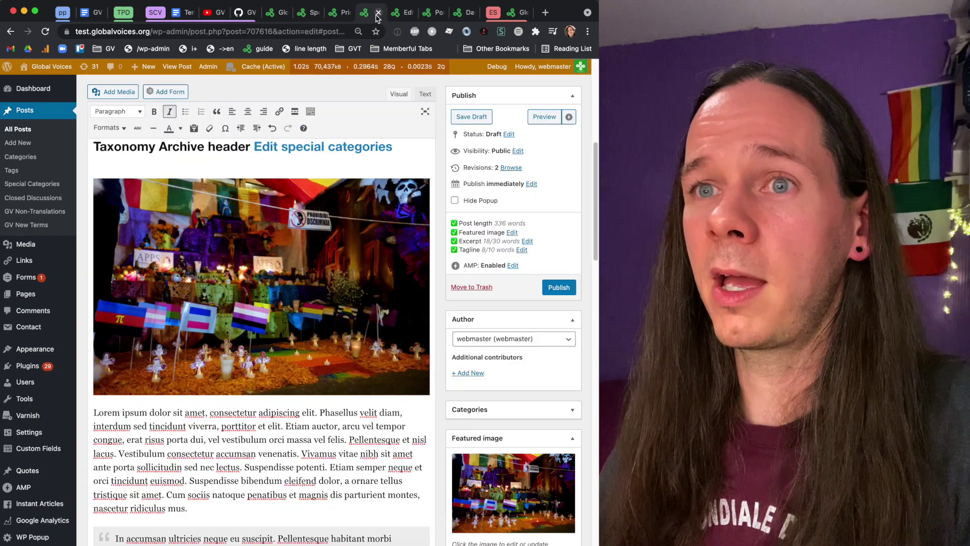
left_click(540, 118)
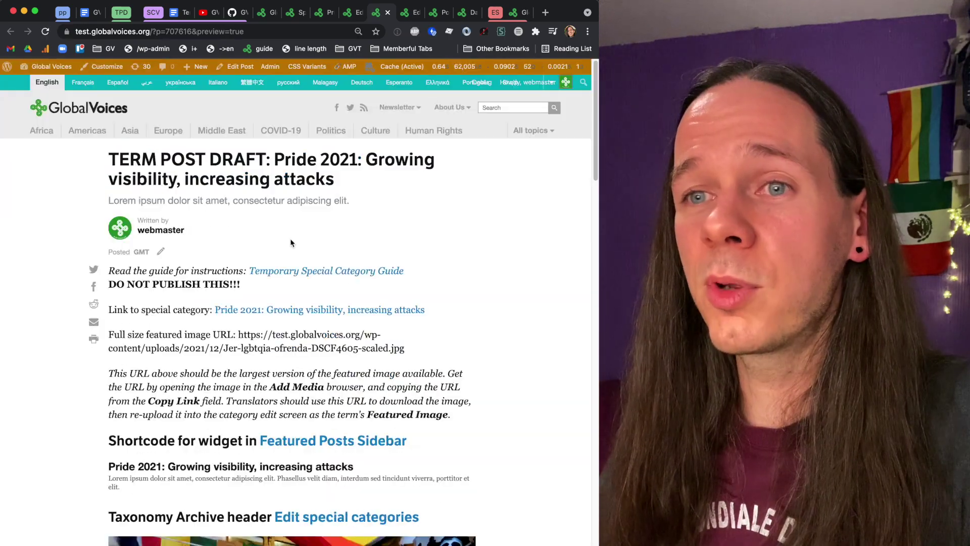
Select the gv_term_promo shortcode in the Pride 2021 draft and compare it with its rendered promo in the preview
scroll(296, 248, "down", 5)
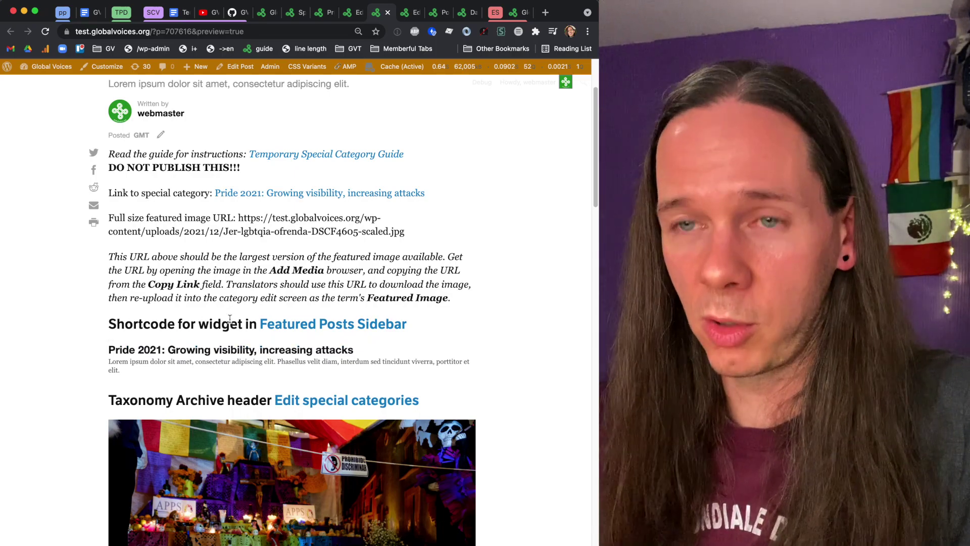
key("ctrl+shift+Tab")
scroll(257, 389, "up", 5)
scroll(256, 396, "up", 3)
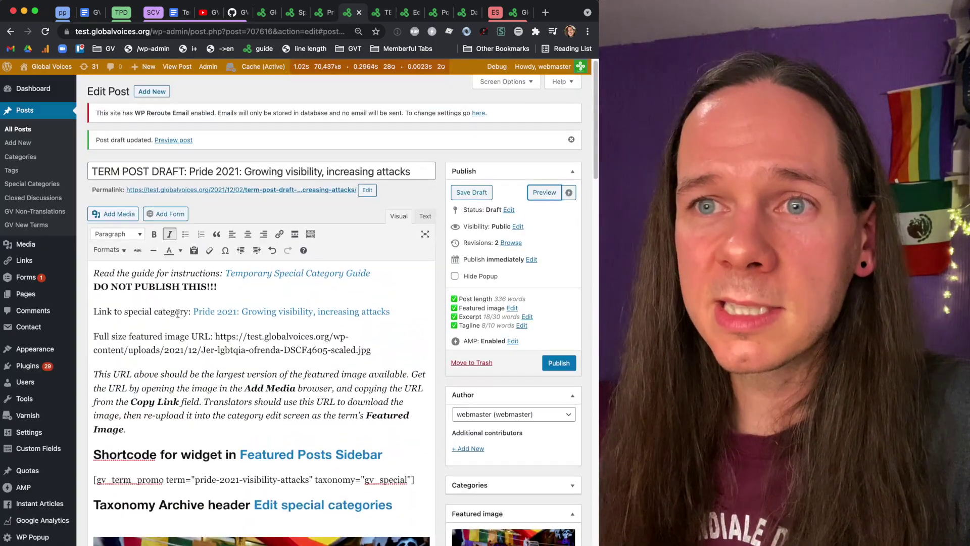
triple_click(113, 481)
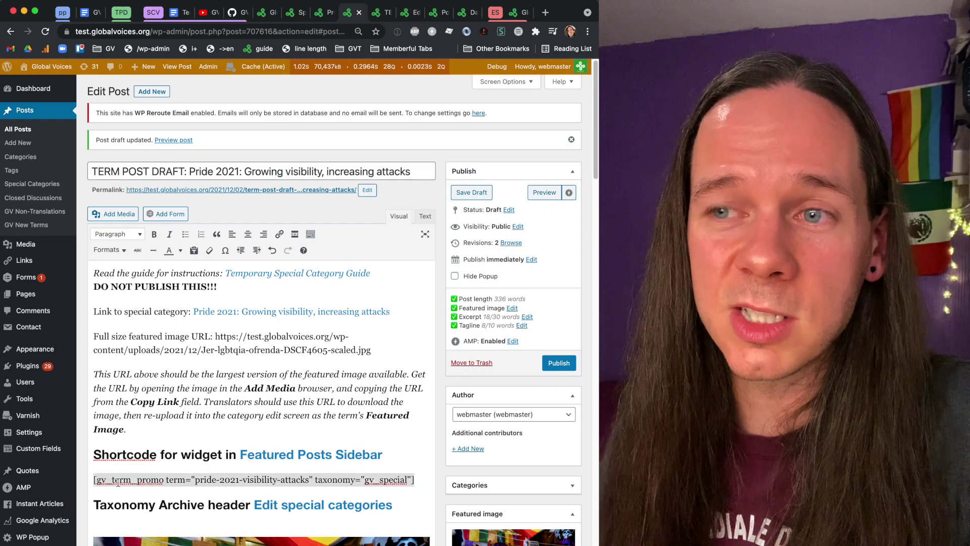
key("ctrl+Tab")
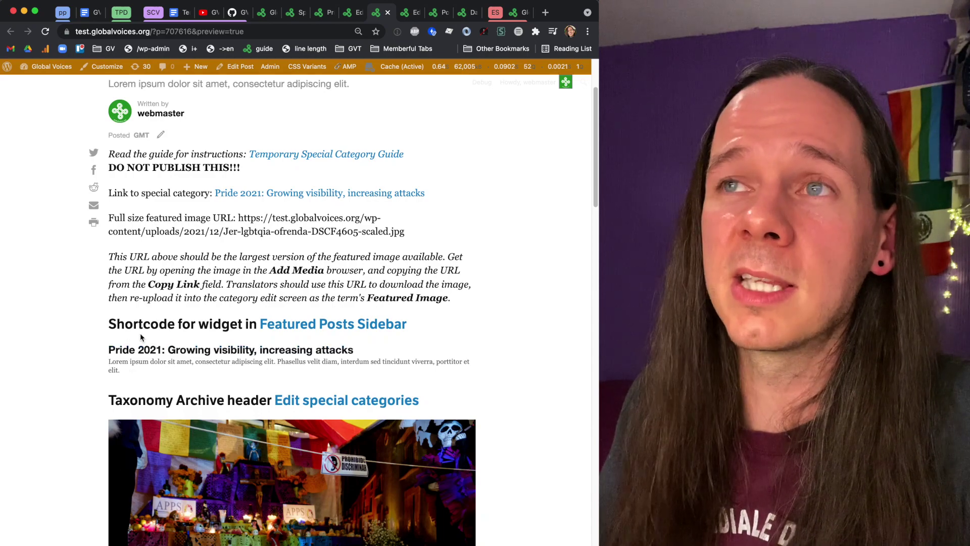
Add the Jer-lgbtqia-ofrenda altar photo as the Pride 2021 special category's Term Featured Image and save the category
key("ctrl+Tab")
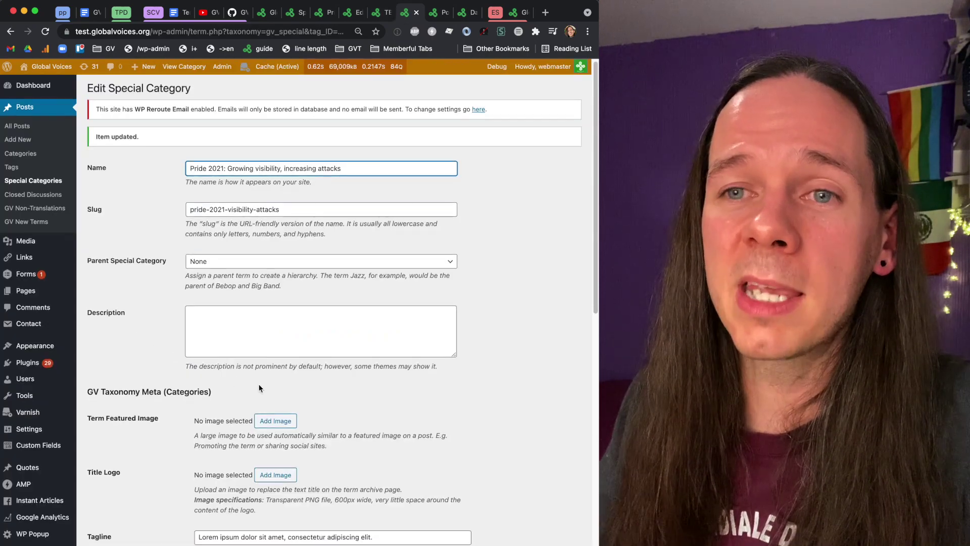
scroll(261, 389, "down", 1)
scroll(238, 374, "up", 1)
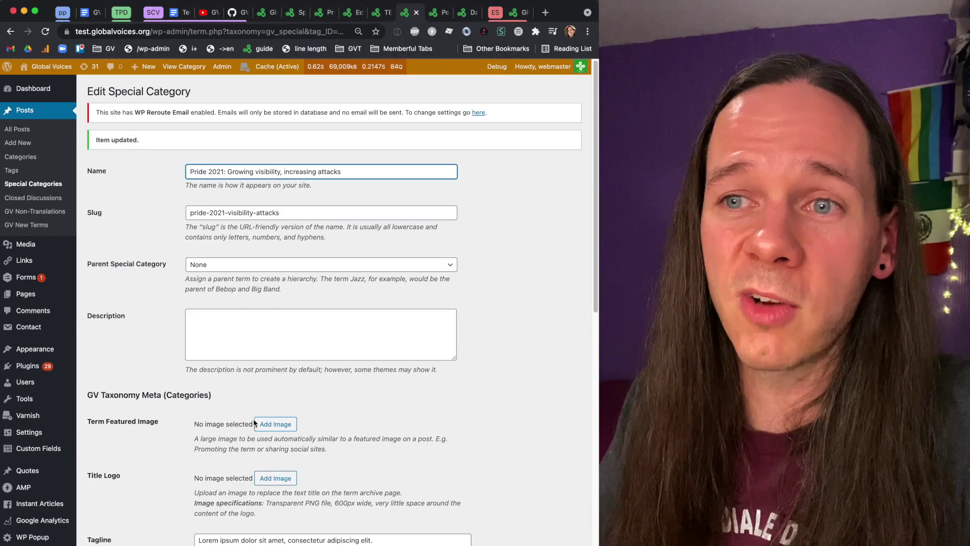
left_click(286, 430)
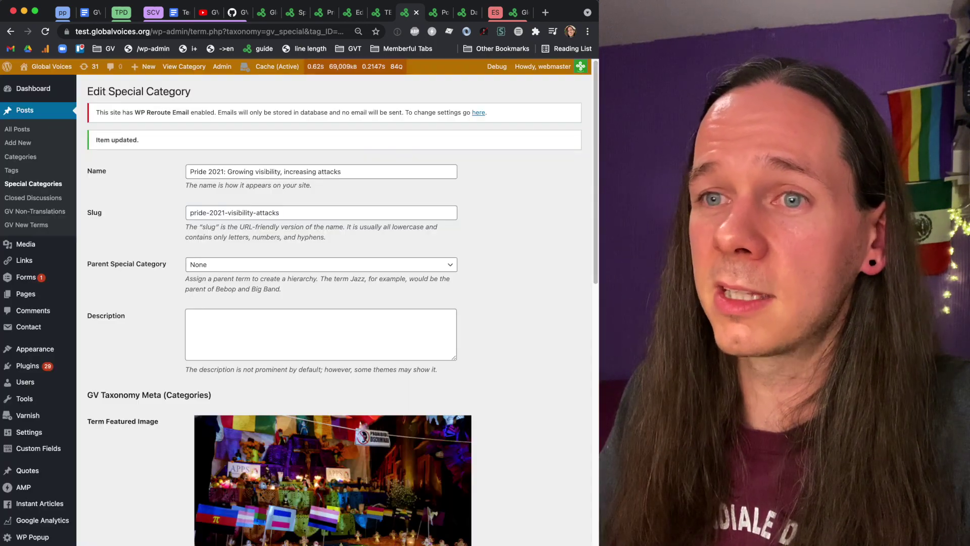
scroll(530, 445, "down", 5)
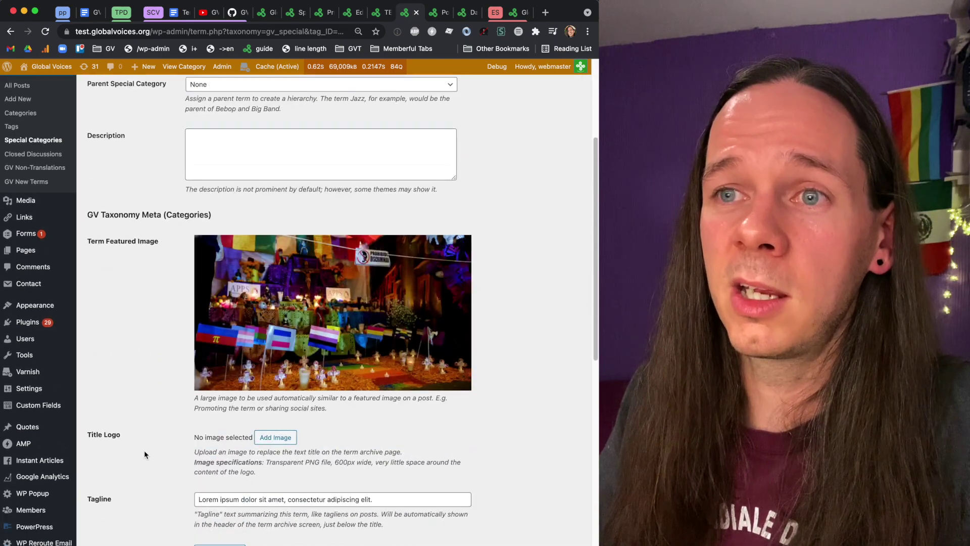
scroll(176, 411, "down", 1)
scroll(176, 412, "down", 10)
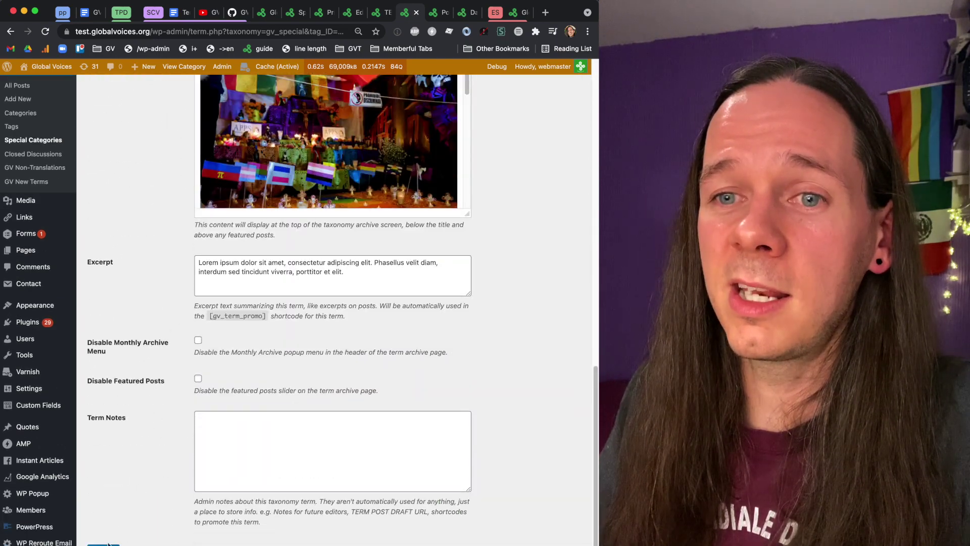
left_click(104, 544)
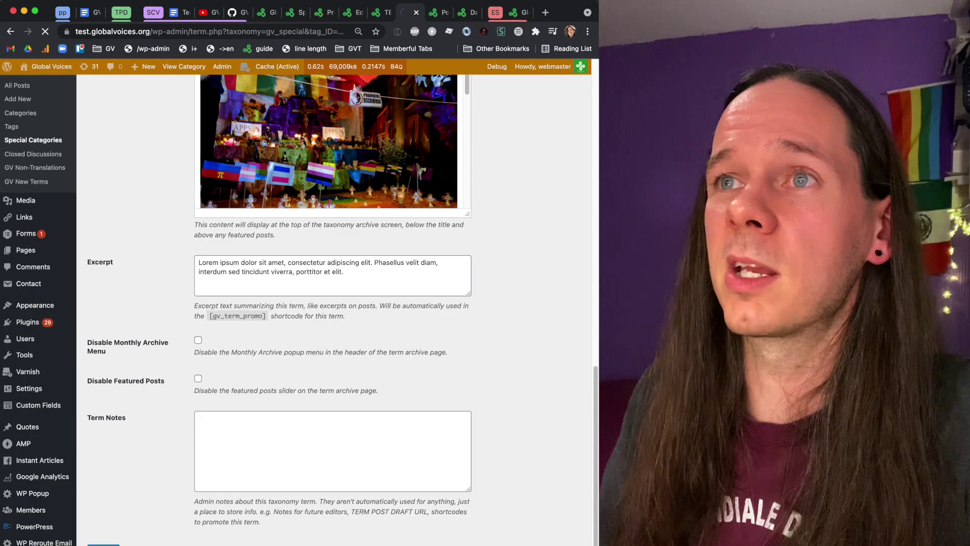
Return to the Pride 2021 draft's preview and reload it to check the promo shortcode's rendering with the featured image
key("ctrl+shift+Tab")
key("ctrl+Tab")
key("ctrl+Tab")
key("ctrl+shift+Tab")
key("ctrl+shift+Tab")
key("ctrl+Tab")
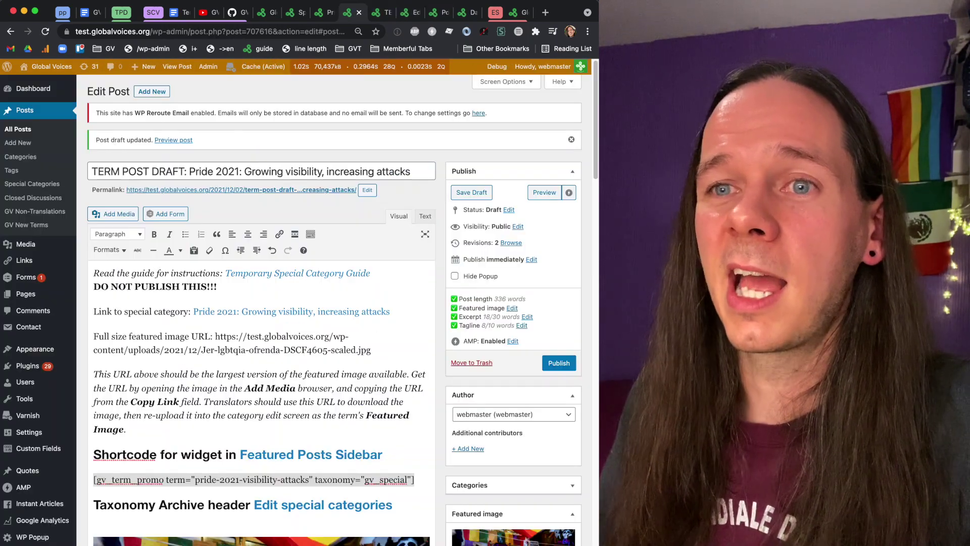
key("ctrl+shift+Tab")
key("ctrl+shift+Tab")
key("ctrl+shift+Tab")
key("ctrl+shift+Tab")
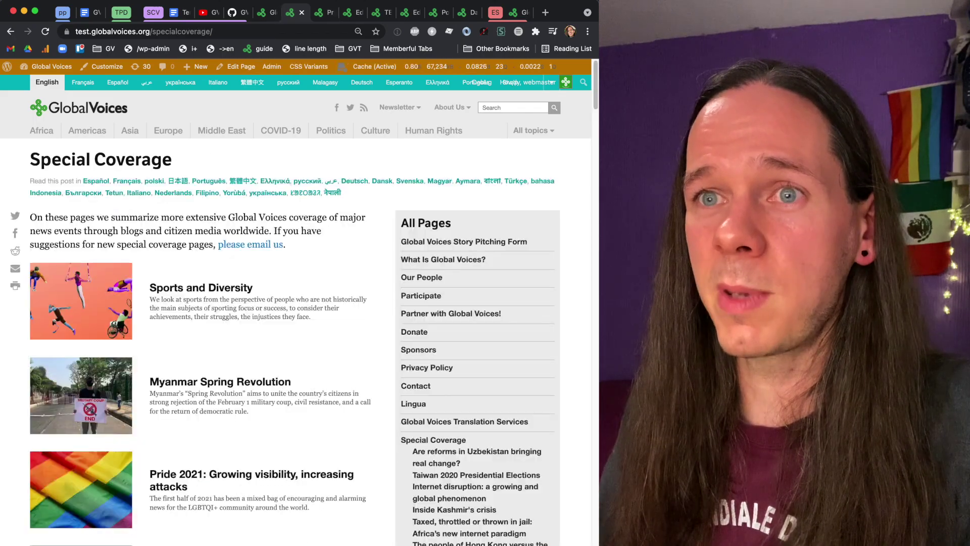
key("ctrl+Tab")
key("ctrl+Tab")
key("ctrl+Tab")
key("super+r")
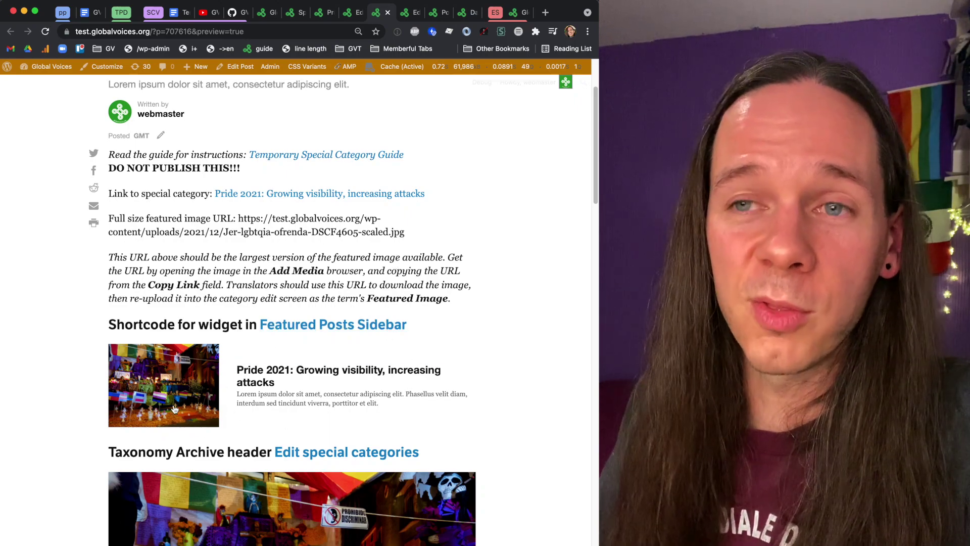
Compare the category's featured image with the promo in the draft preview and the gv_term_promo shortcode in the draft
key("ctrl+Tab")
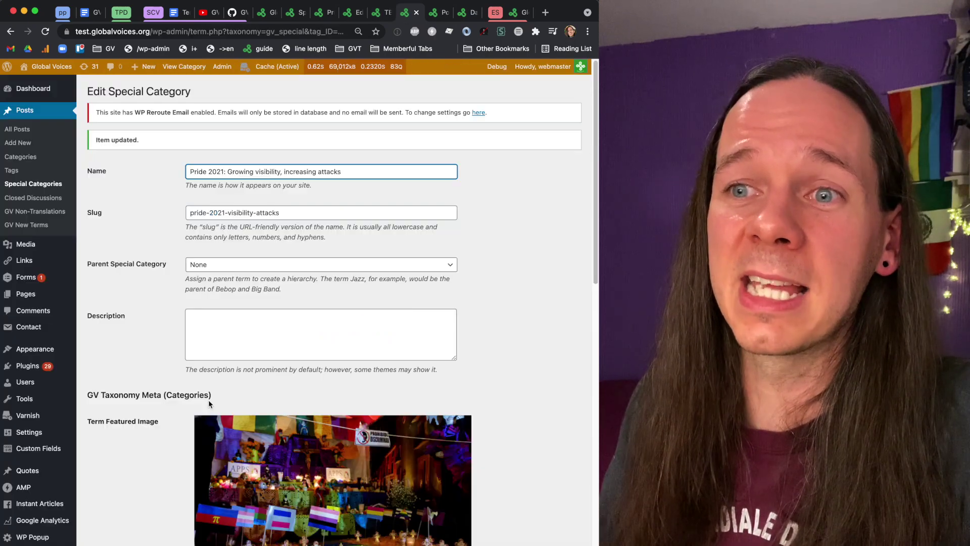
key("ctrl+shift+Tab")
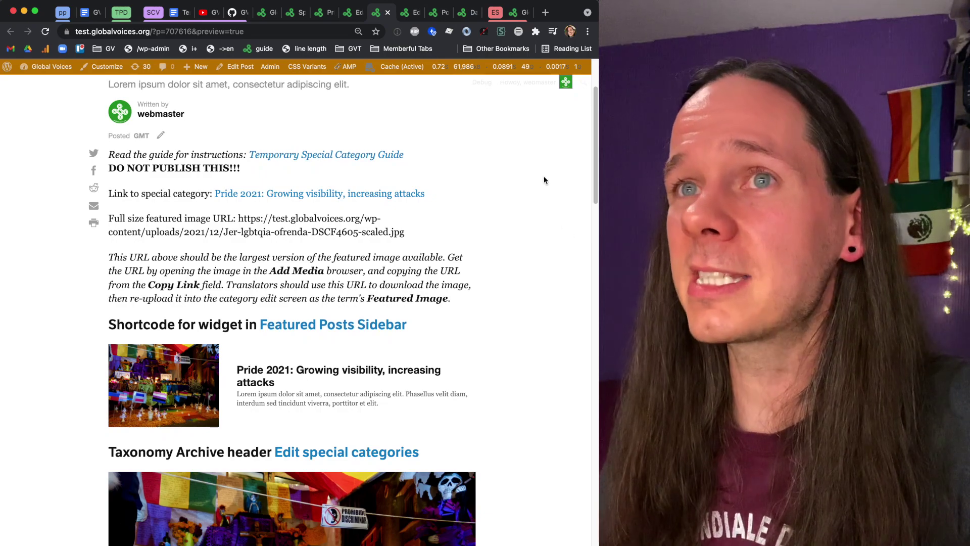
left_click(177, 14)
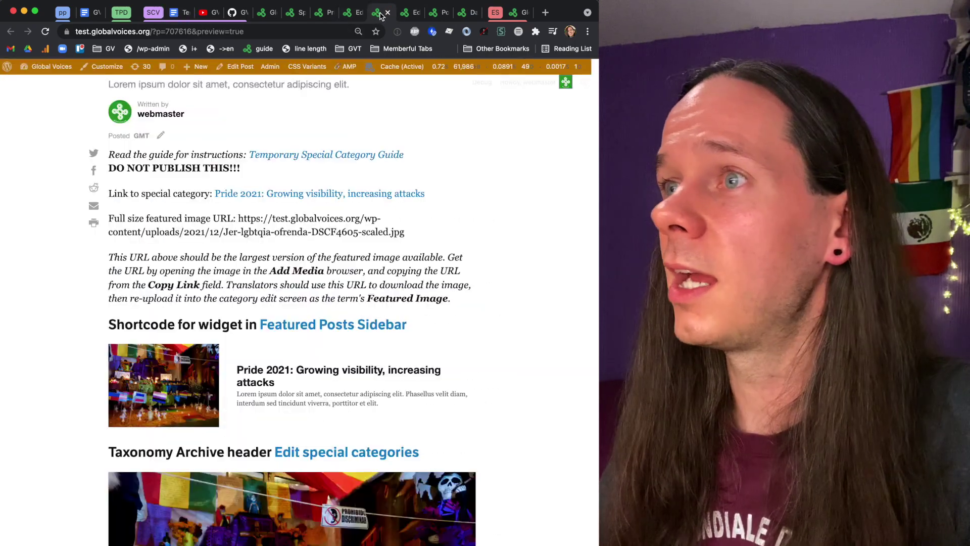
left_click(380, 14)
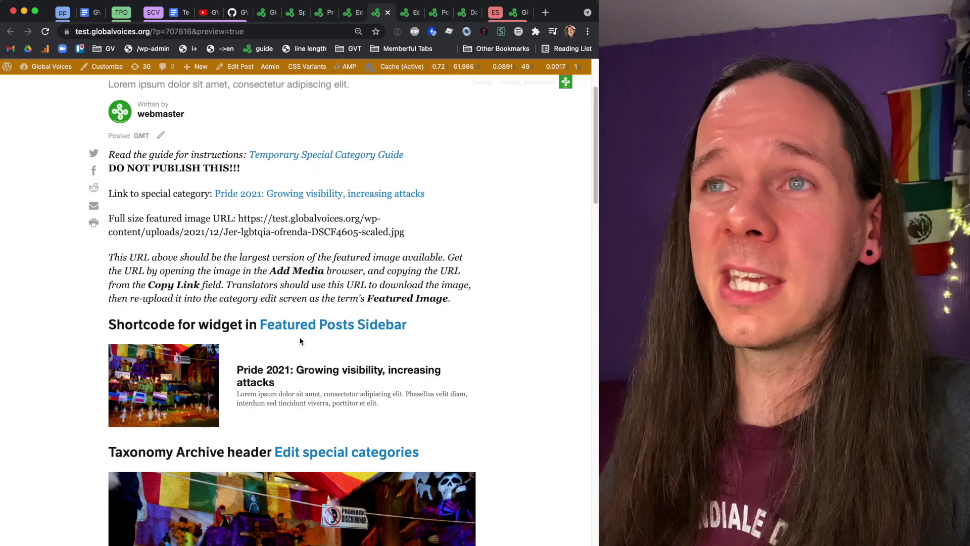
scroll(313, 283, "up", 1)
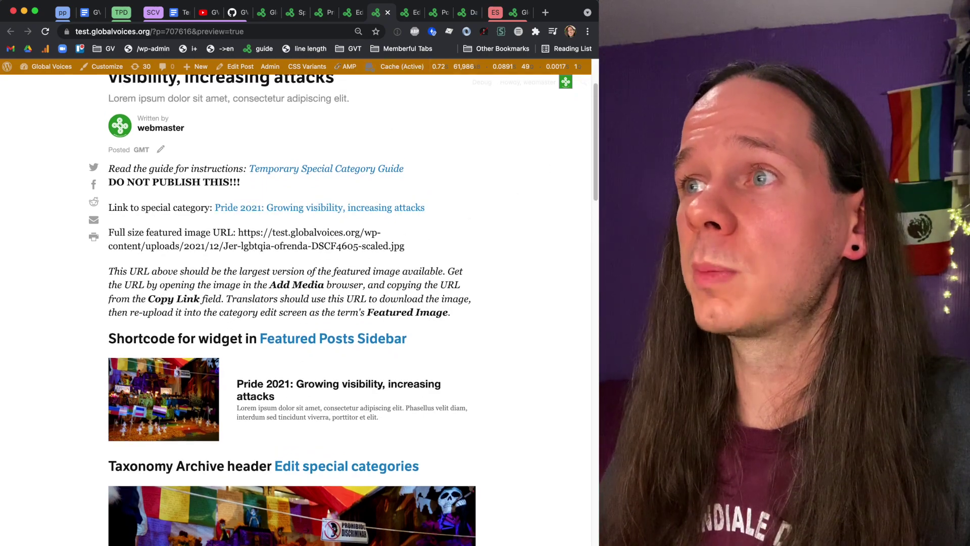
left_click(355, 15)
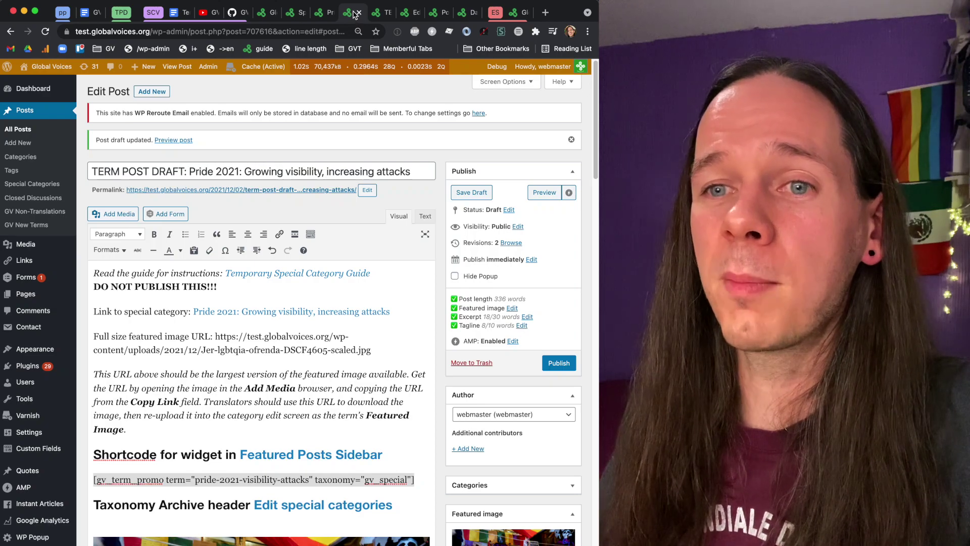
scroll(367, 415, "down", 5)
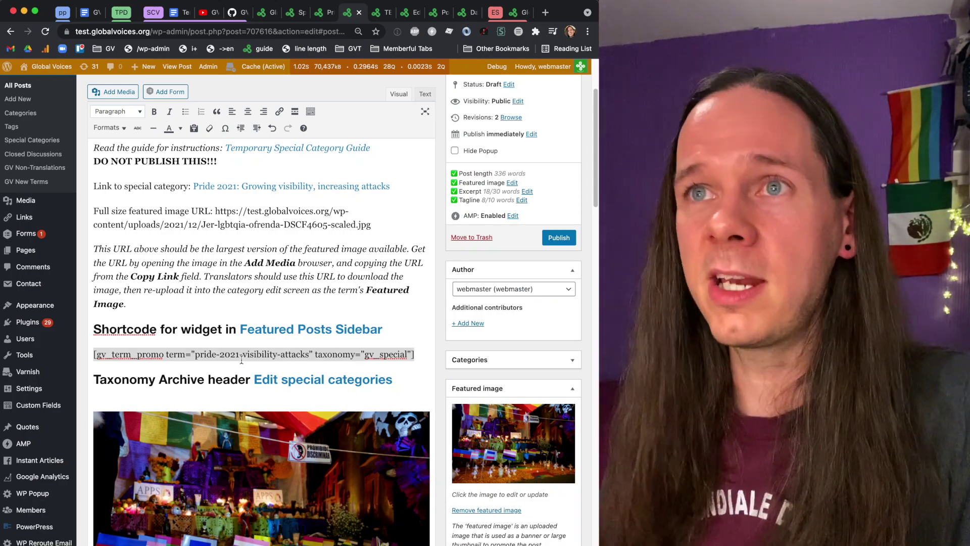
Edit the Special Coverage page and insert [gv_term_promo term="pride-2021-visibility-attacks" taxonomy="gv_special"] on a new line below the introduction
key("ctrl+shift+Tab")
key("ctrl+shift+Tab")
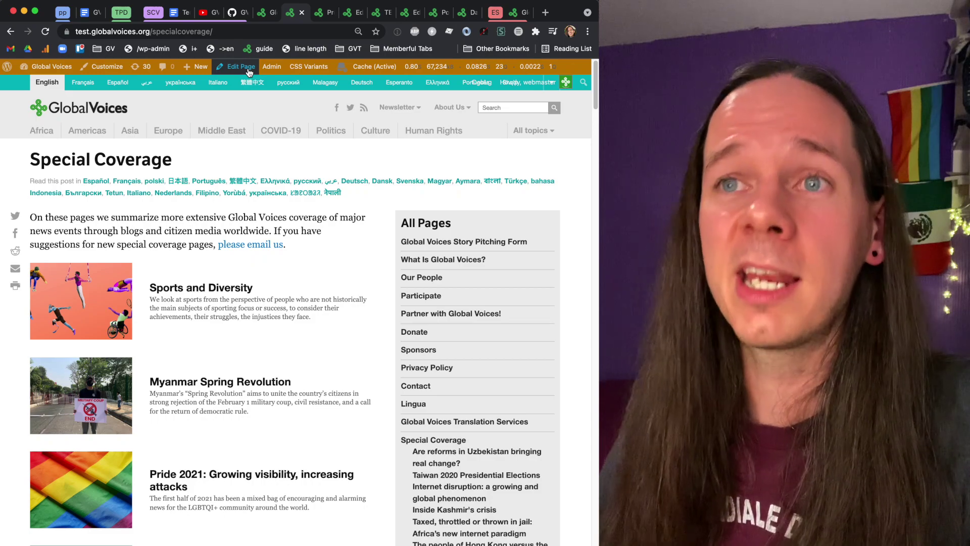
left_click(249, 73)
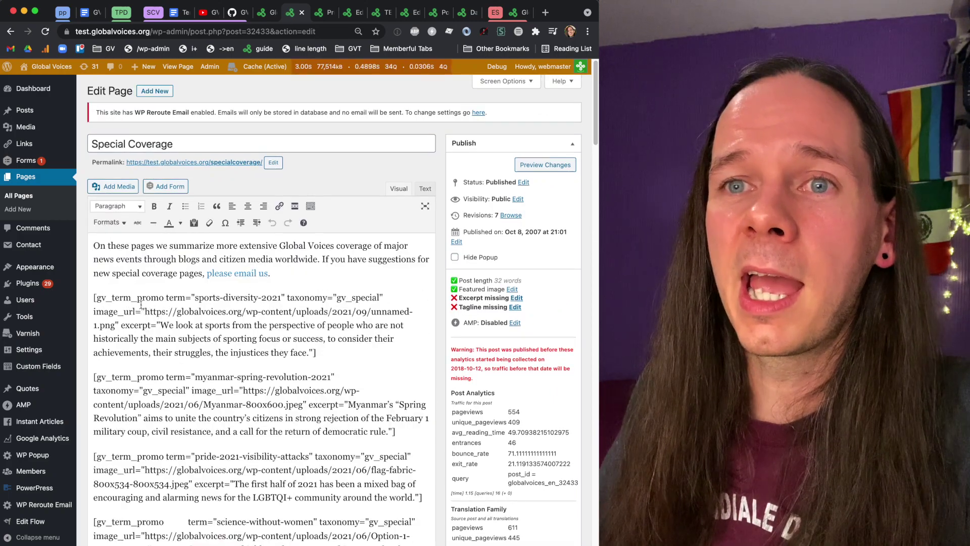
left_click(304, 272)
key("Return")
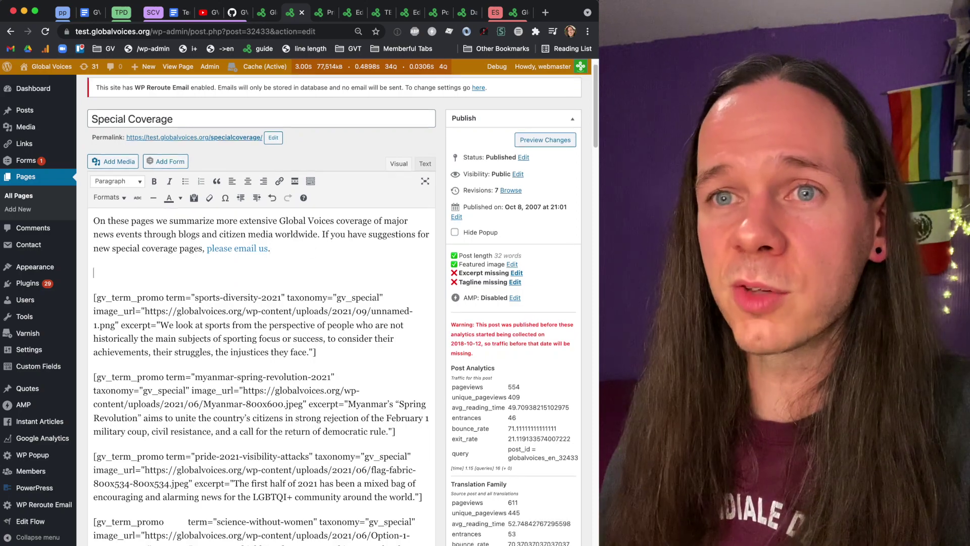
type("[gv_term_promo term=\"pride-2021-visibility-attacks\" taxonomy=\"gv_special\"]")
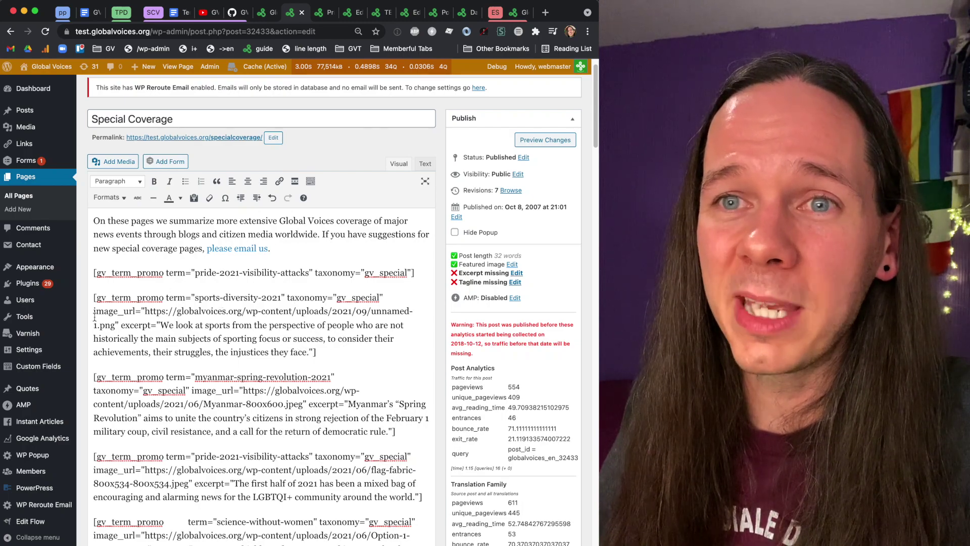
Examine the image_url and excerpt attributes in the sports-diversity-2021 shortcode
left_click_drag(92, 313, 140, 329)
left_click(120, 328)
left_click(176, 327)
left_click(285, 340)
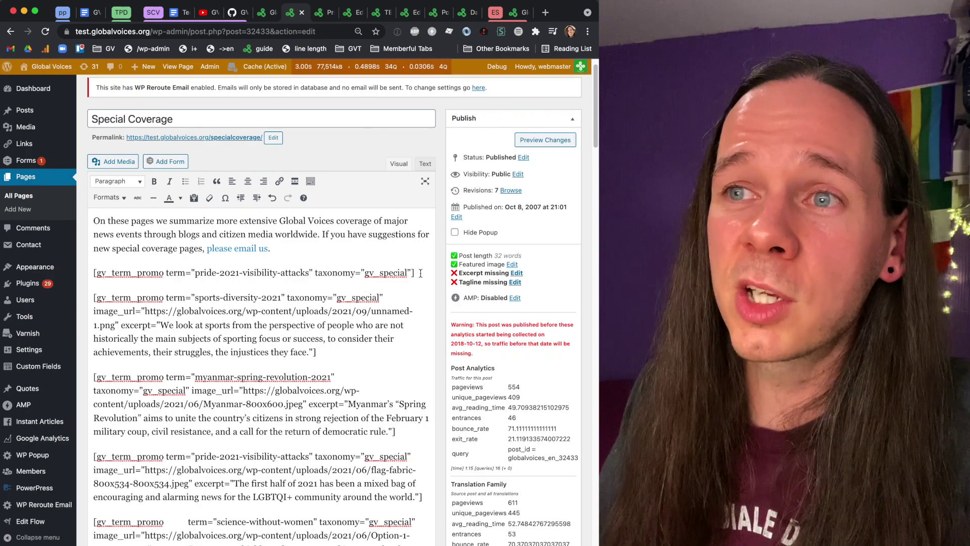
Try adding extra copies of the pride-2021-visibility-attacks shortcode below the first one and delete them again
key("Return")
type("[gv_term_promo term=\"pride-2021-visibility-attacks\" taxonomy=\"gv_special\"]")
type("[gv_term_promo term=\"pride-2021-visibility-attacks\" taxonomy=\"gv_special\"]")
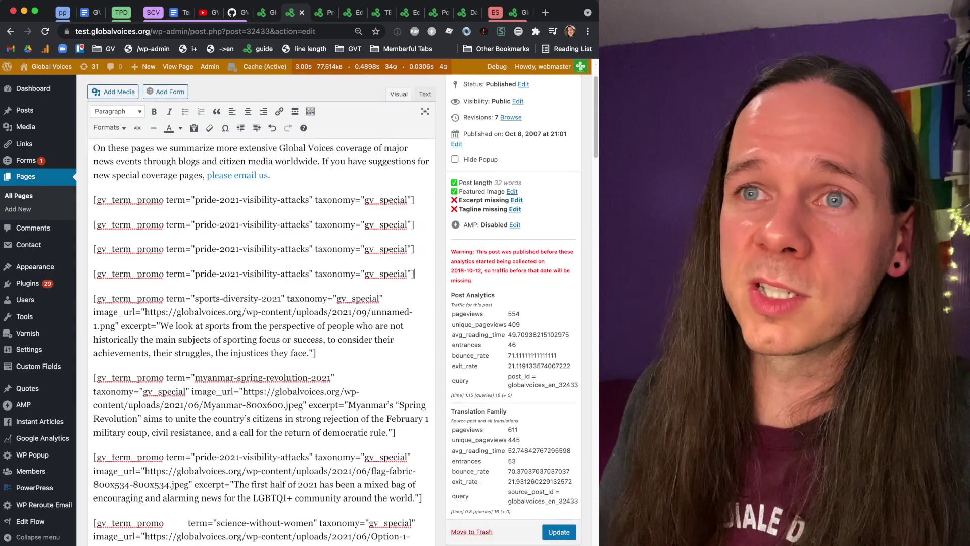
key("BackSpace")
key("alt+BackSpace")
key("alt+BackSpace")
key("alt+BackSpace")
key("alt+BackSpace")
key("alt+BackSpace")
key("alt+BackSpace")
key("alt+BackSpace")
key("alt+BackSpace")
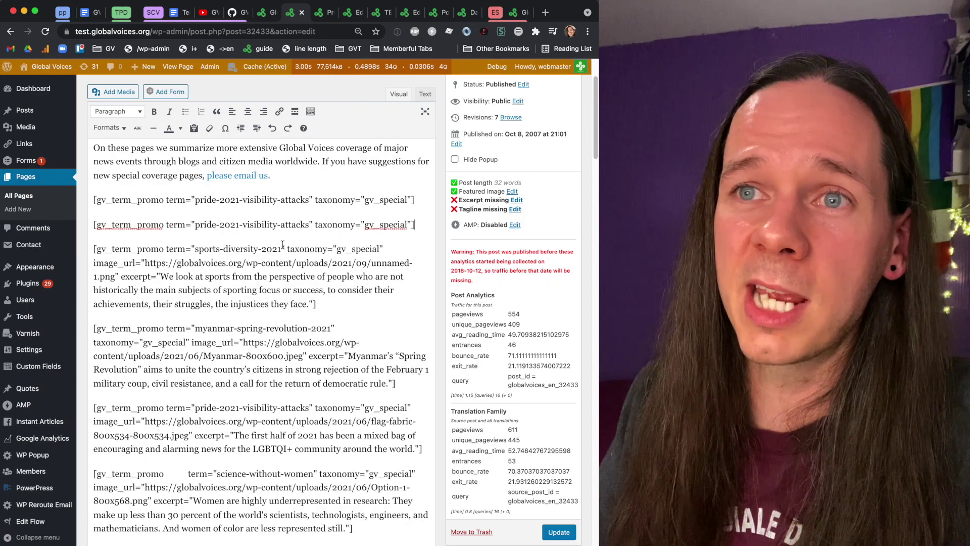
double_click(198, 226)
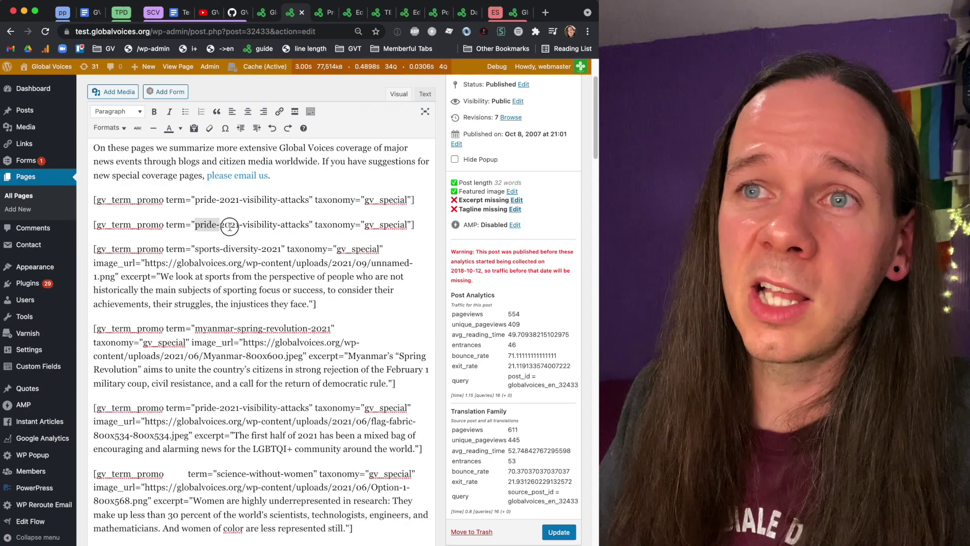
triple_click(419, 226)
key("BackSpace")
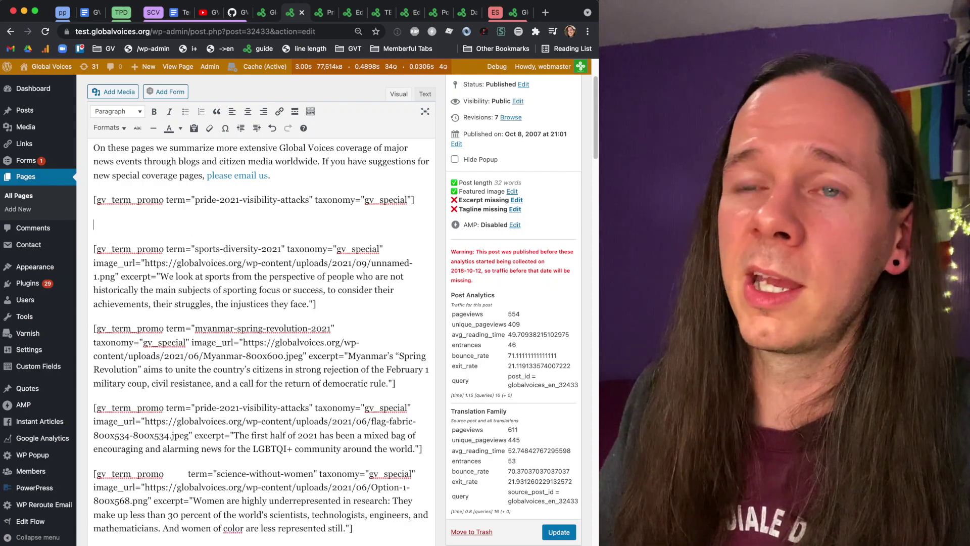
key("BackSpace")
Preview the Special Coverage page's changes and compare the new Pride 2021 promo with the older entries below it
scroll(254, 244, "up", 3)
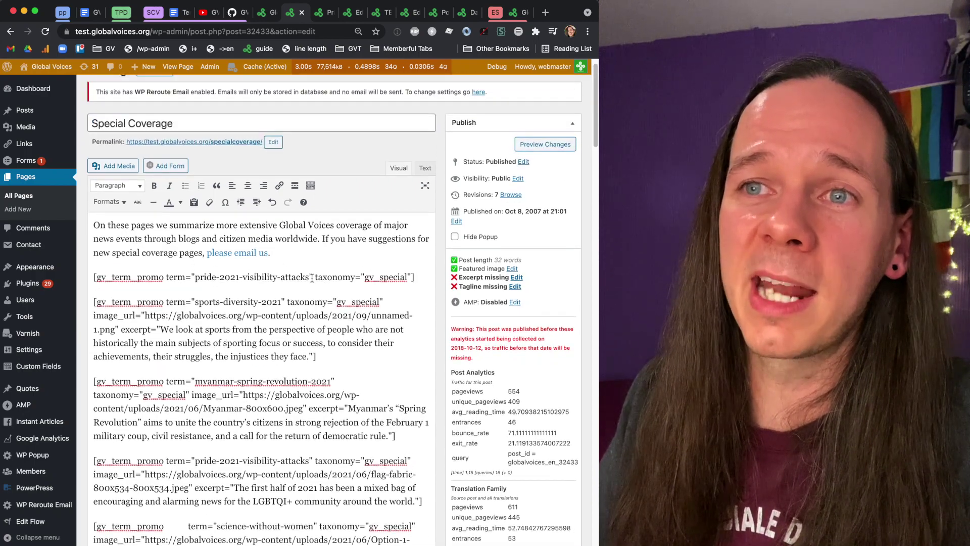
left_click(551, 145)
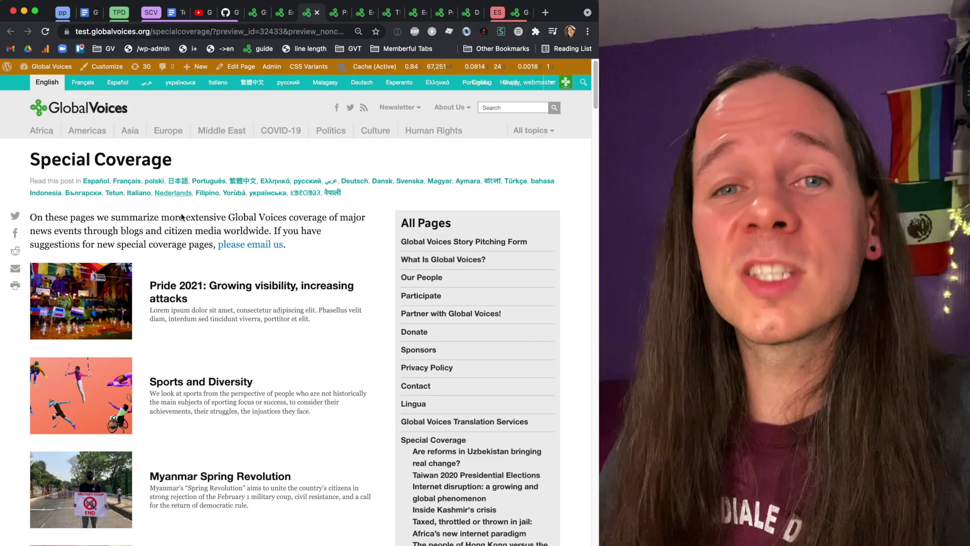
scroll(375, 293, "down", 5)
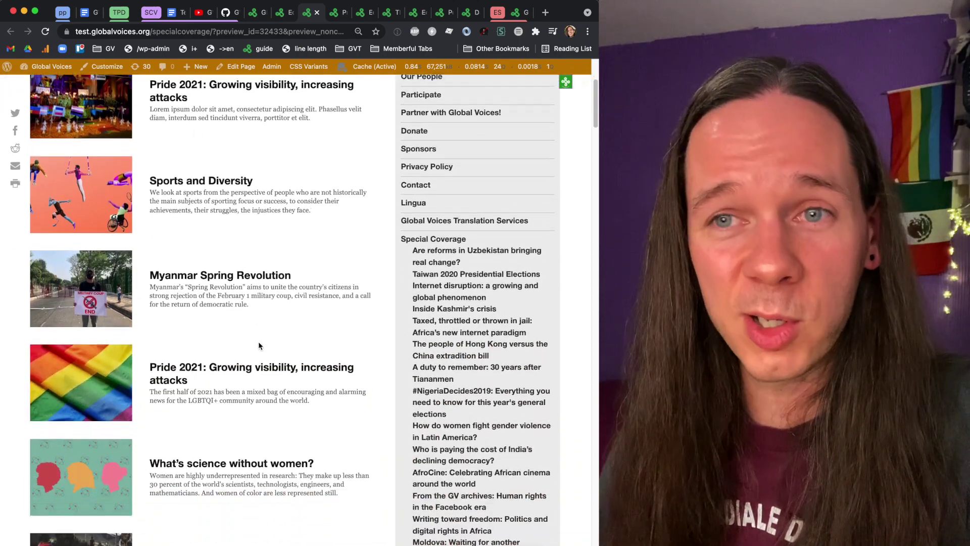
scroll(257, 354, "up", 5)
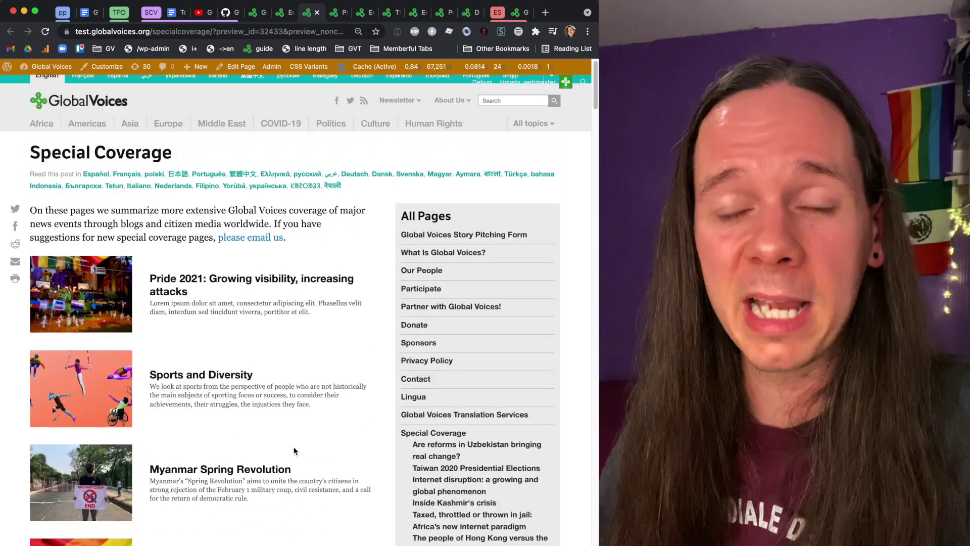
scroll(295, 452, "down", 5)
scroll(293, 447, "up", 5)
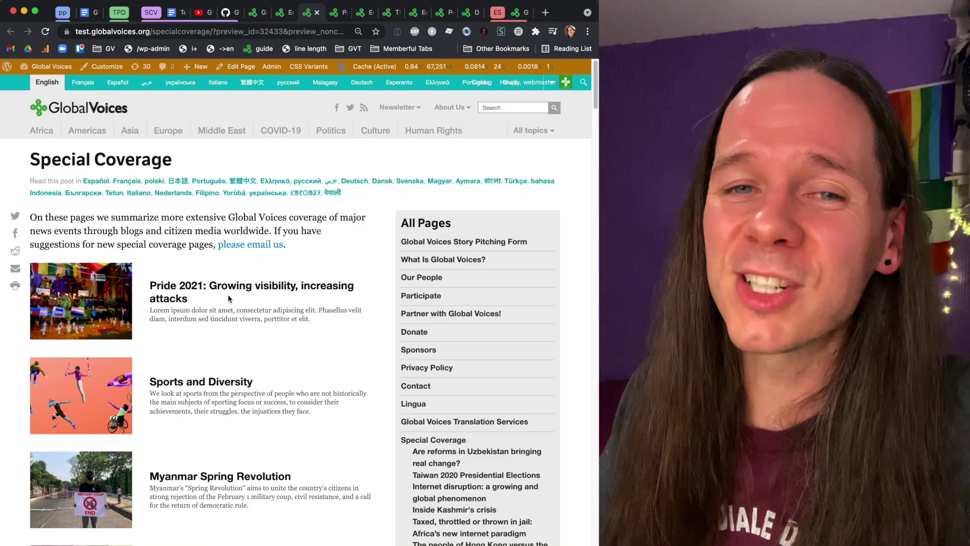
Return to the Special Coverage page's editor and locate its publishing options
key("super+alt+Left")
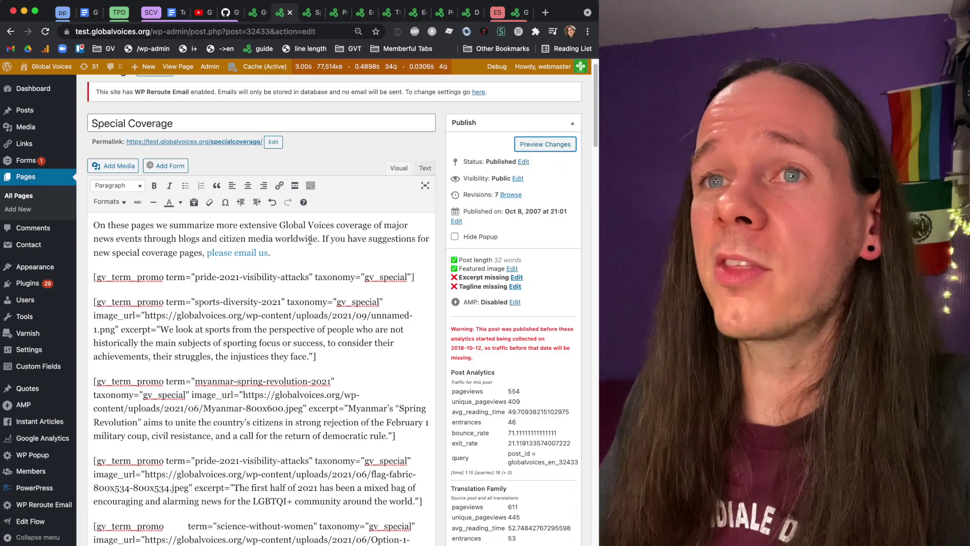
scroll(508, 399, "down", 5)
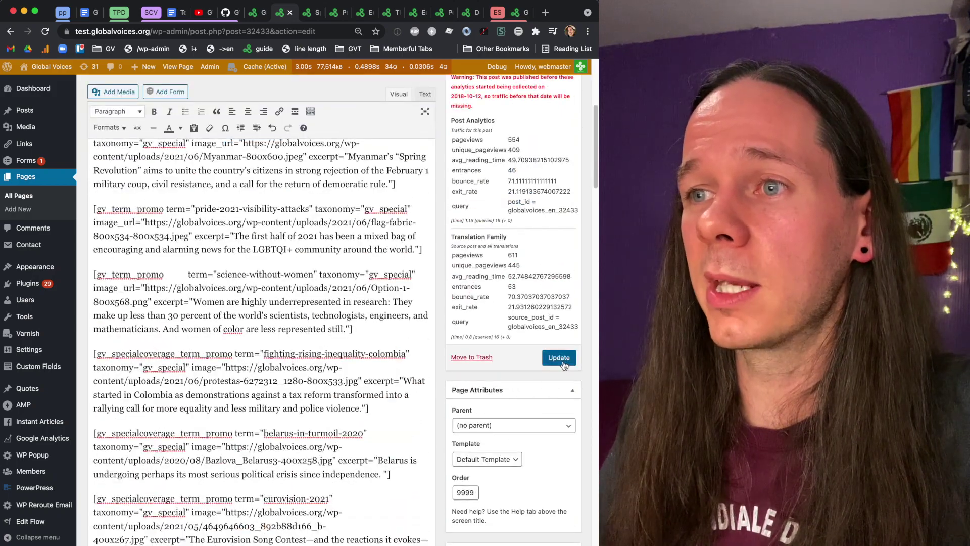
Save the changes to the Special Coverage page and switch to the Pride 2021 term post draft
left_click(559, 357)
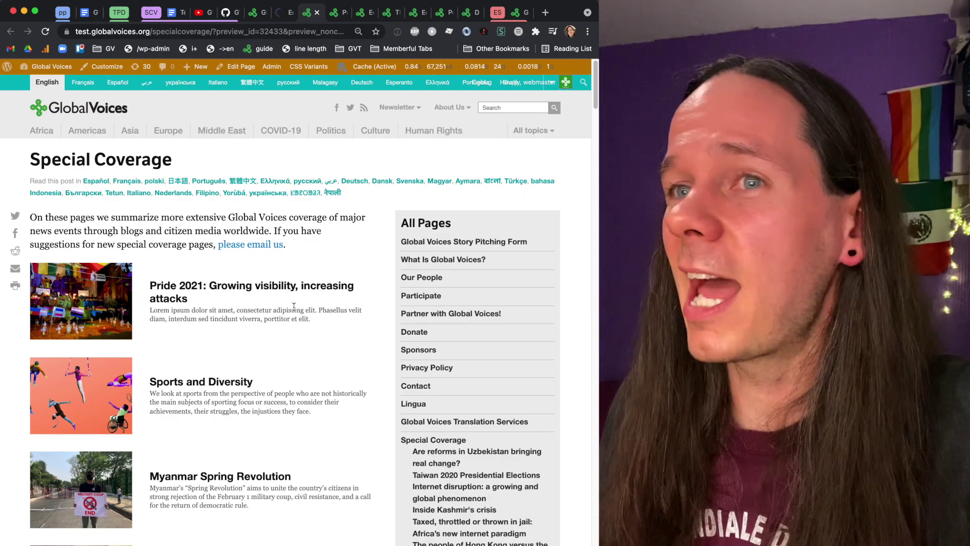
key("ctrl+Tab")
key("ctrl+shift+Tab")
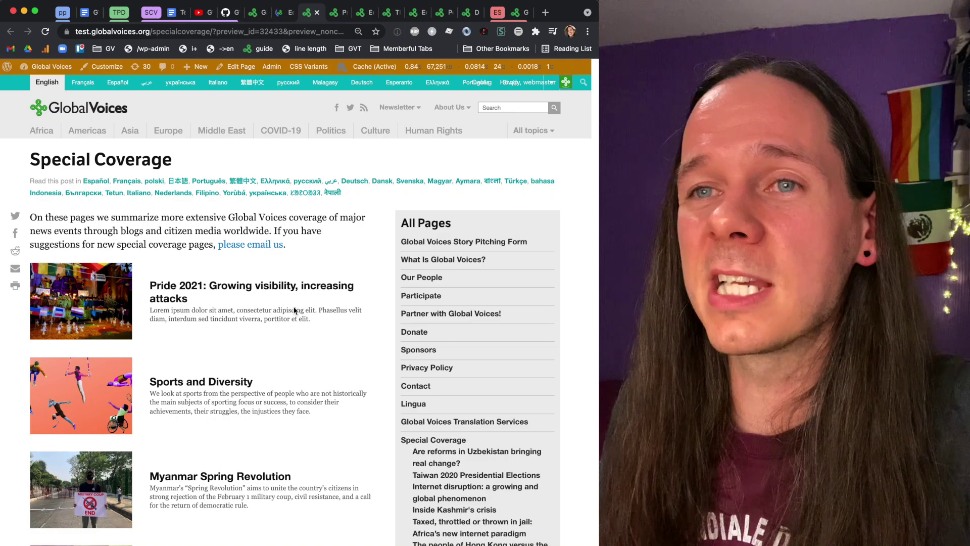
key("ctrl+Tab")
key("ctrl+Tab")
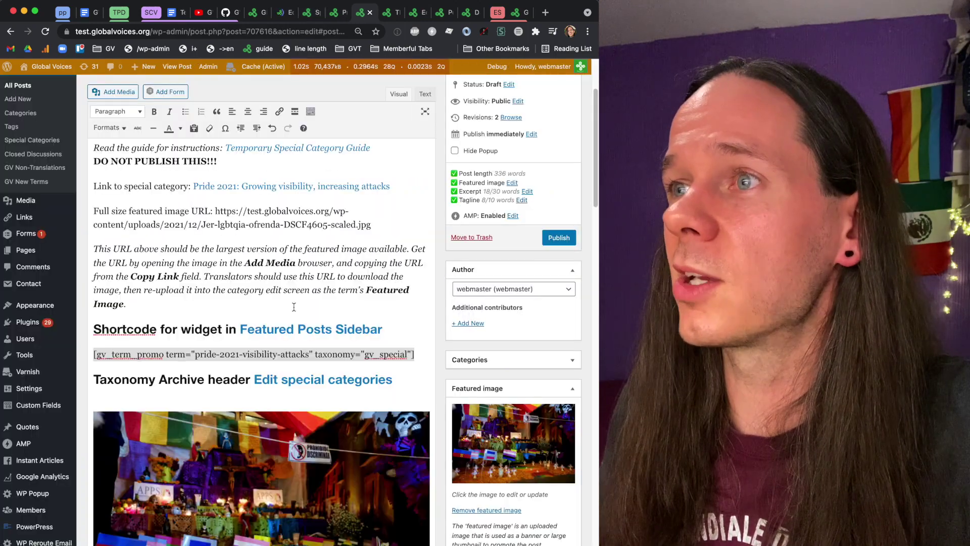
Open the site's Widgets management screen in a separate browser tab and switch to it
scroll(393, 263, "up", 5)
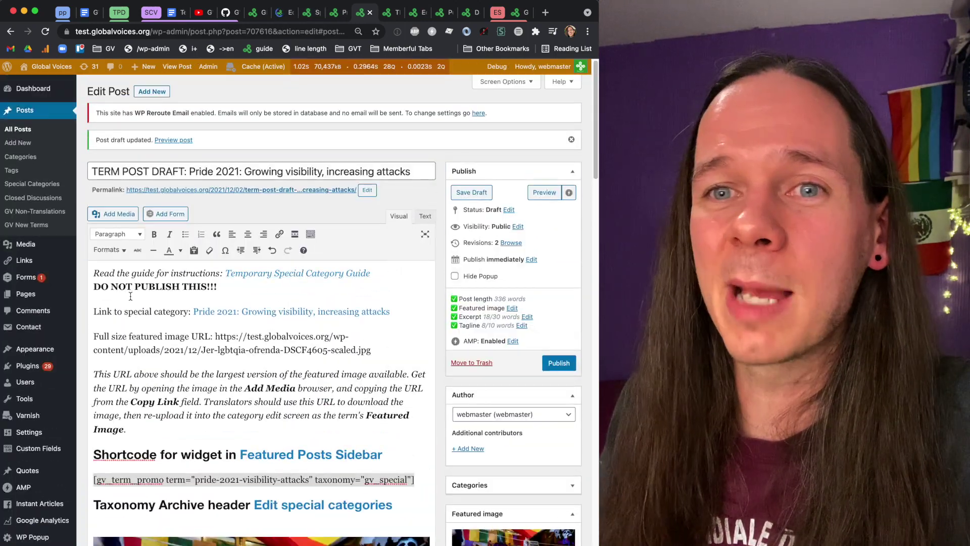
mouse_move(205, 67)
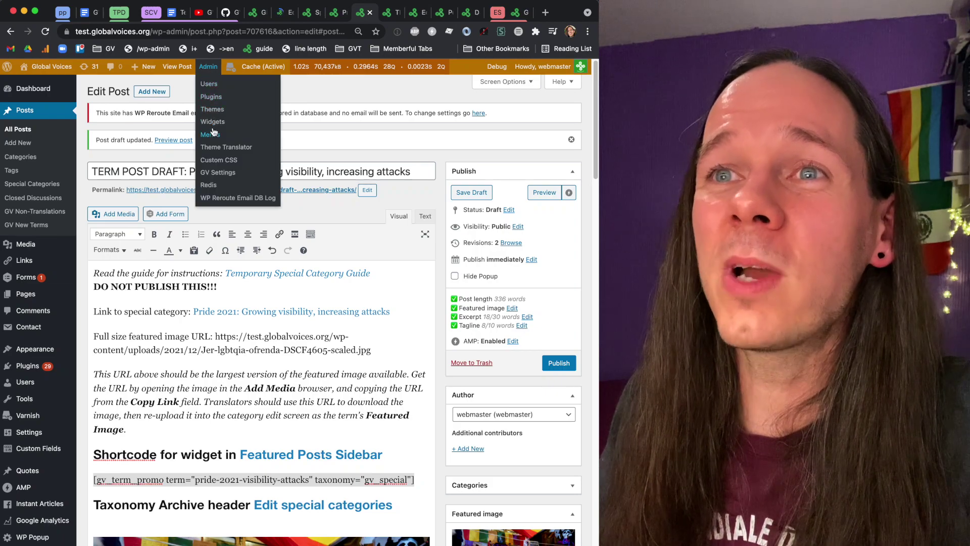
mouse_move(33, 355)
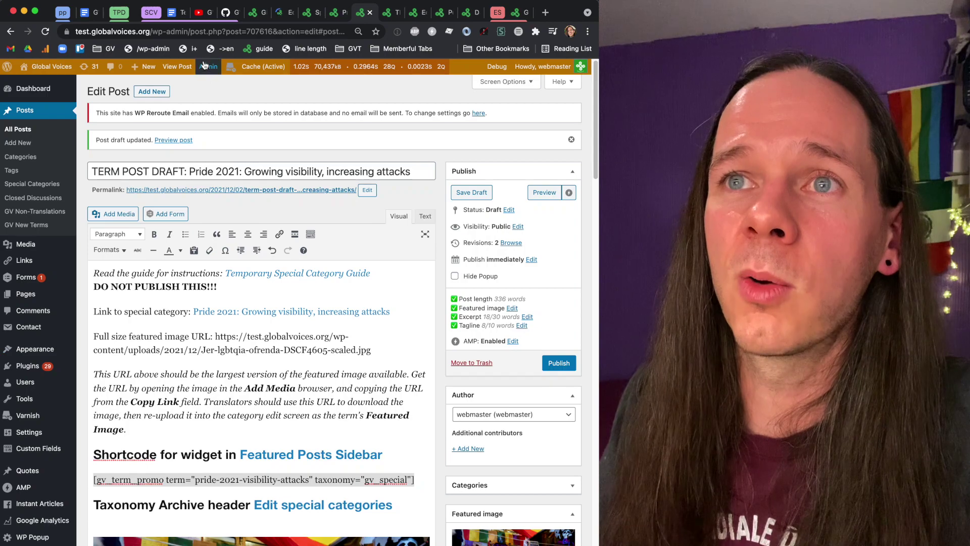
left_click(213, 122, "super")
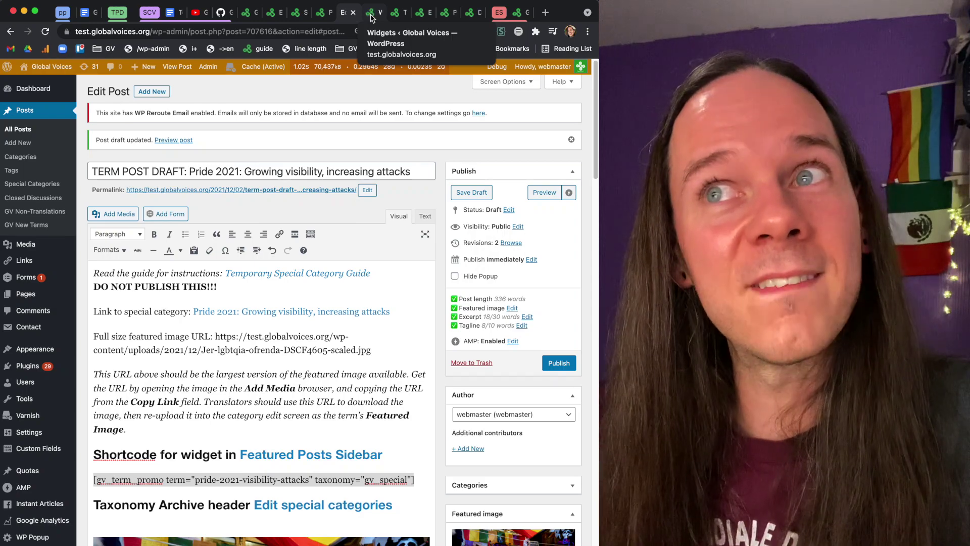
left_click(370, 12)
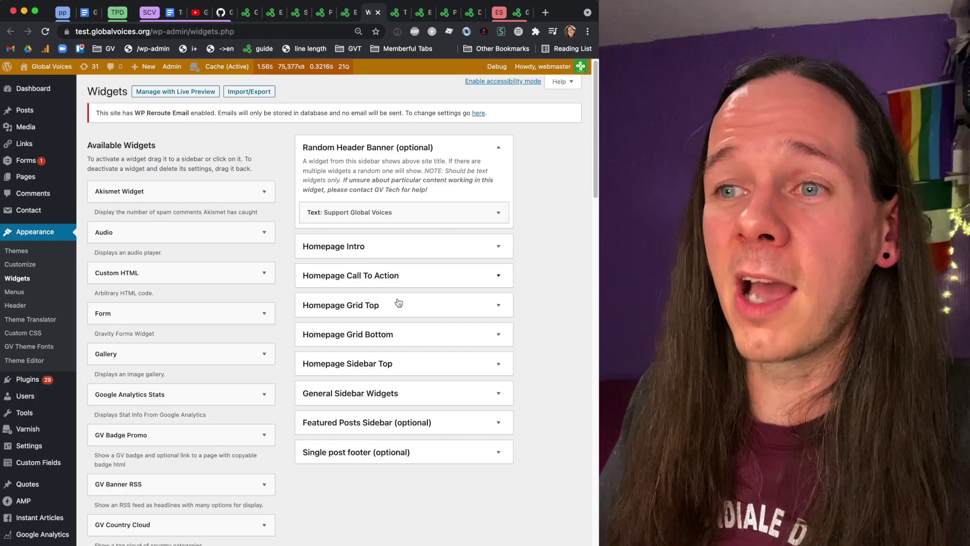
Place the site homepage's browser tab beside the Widgets one and expand the Featured Posts Sidebar widget area
left_click_drag(247, 13, 374, 14)
left_click(347, 13)
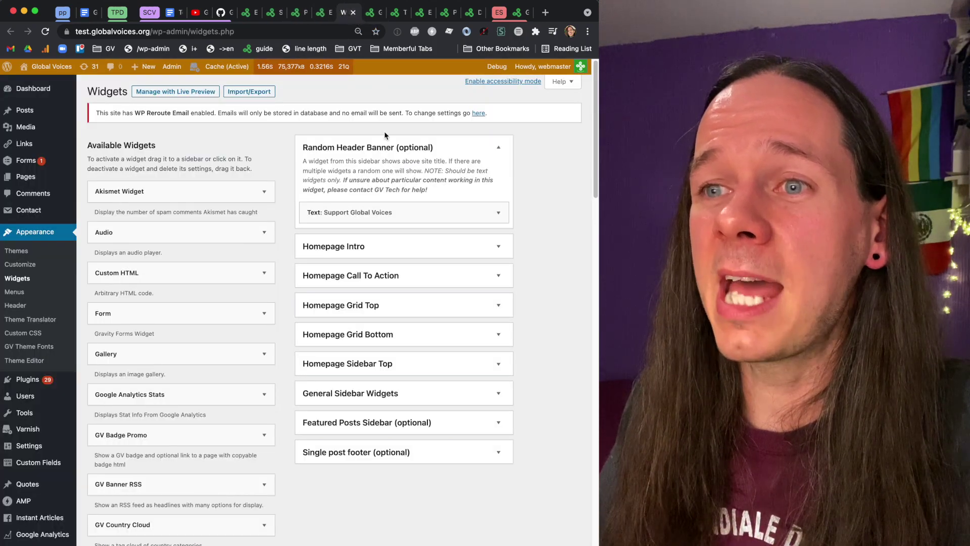
left_click(389, 425)
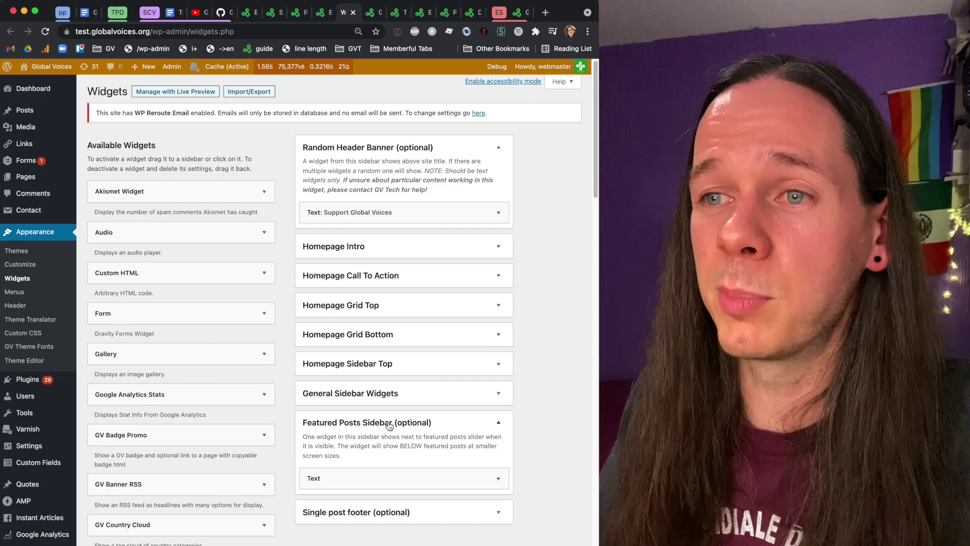
Check the special coverage promo beside the homepage's featured posts slider and return to the Widgets screen
left_click(369, 13)
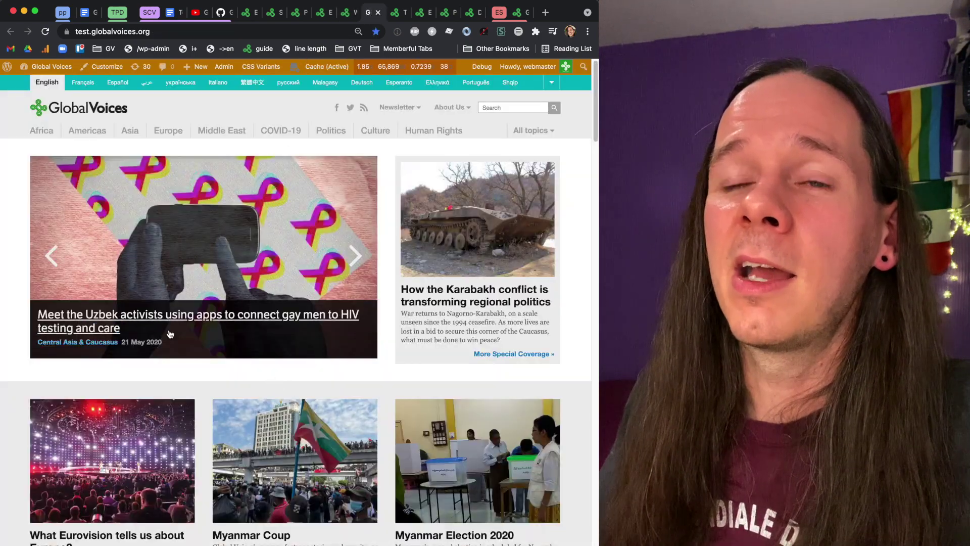
left_click(53, 255)
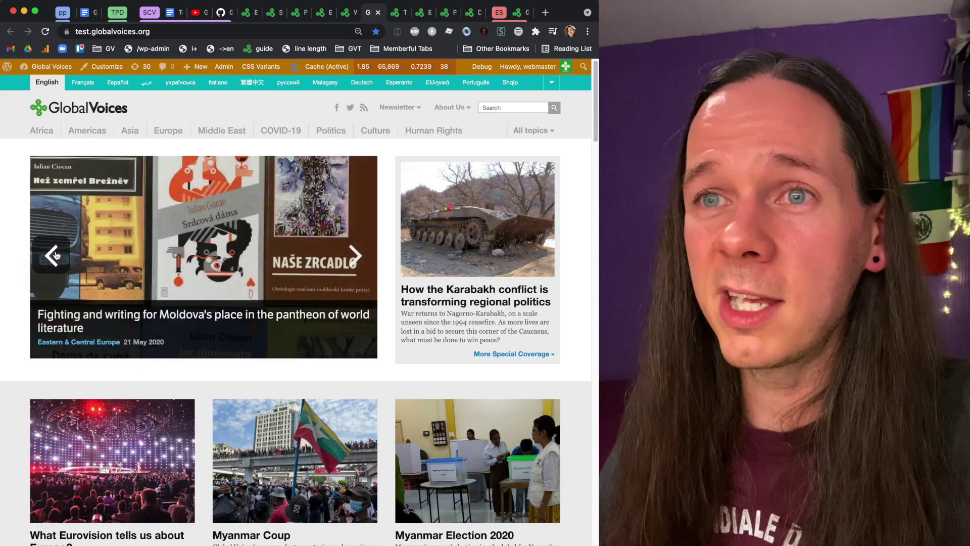
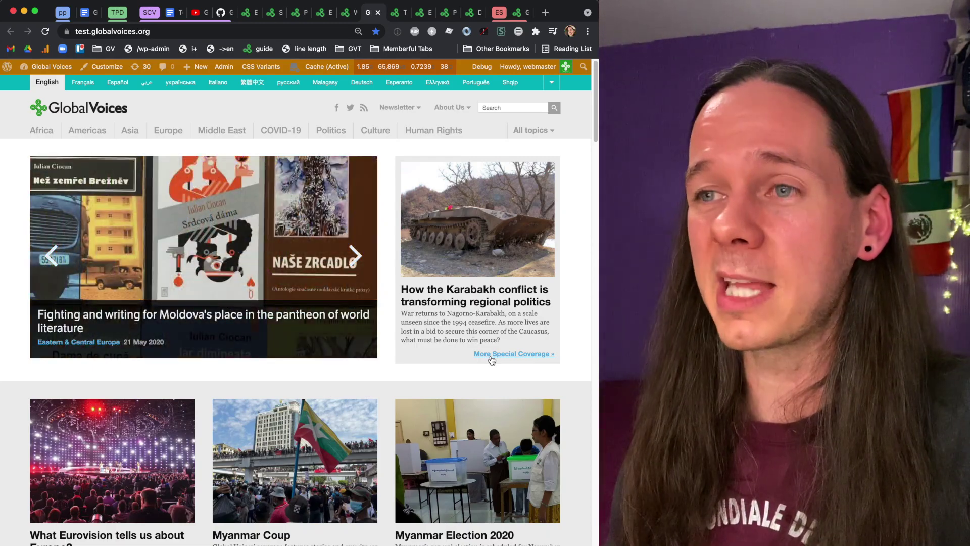
key("ctrl+shift+Tab")
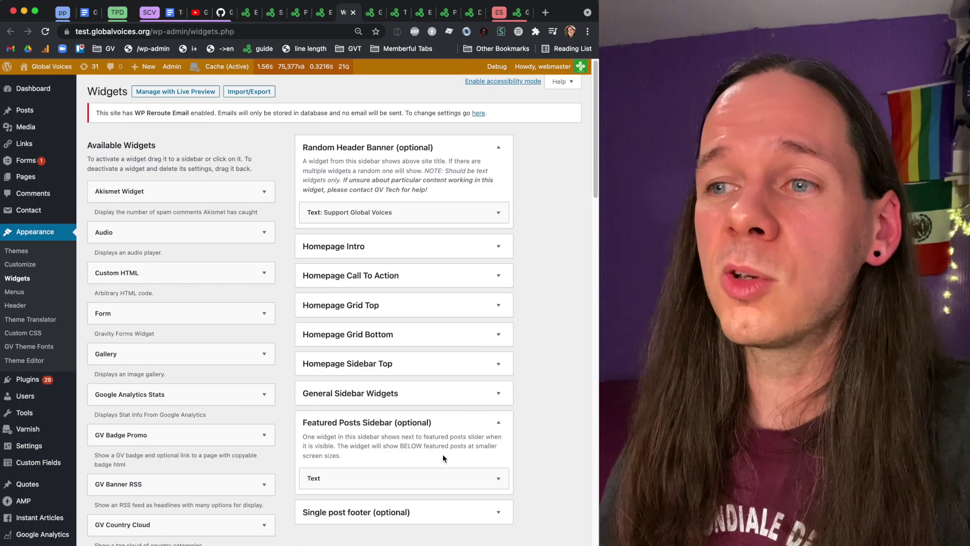
Open the Text widget in the Featured Posts Sidebar and enlarge its editor to fit the whole Karabakh promo shortcode
left_click(369, 481)
scroll(368, 455, "down", 5)
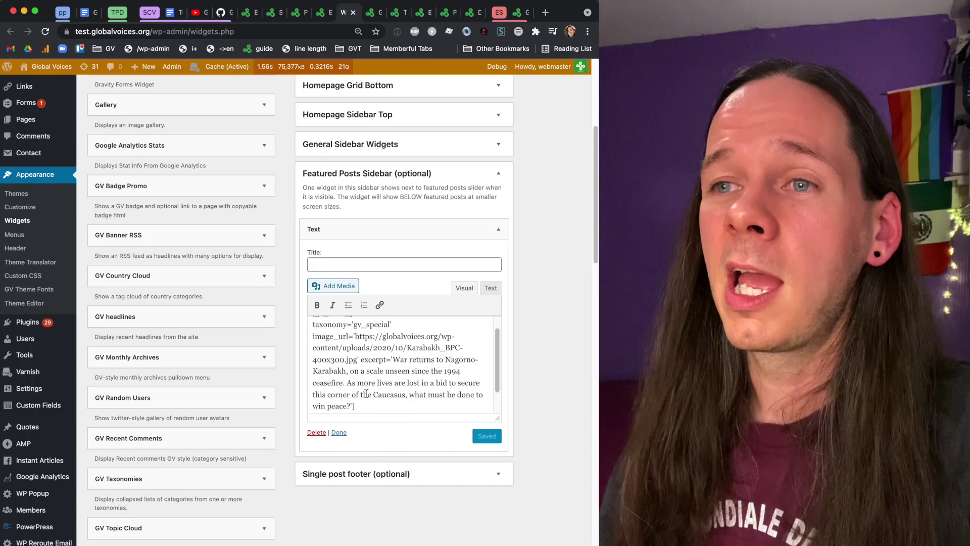
scroll(366, 394, "down", 2)
scroll(366, 394, "up", 3)
scroll(367, 394, "down", 2)
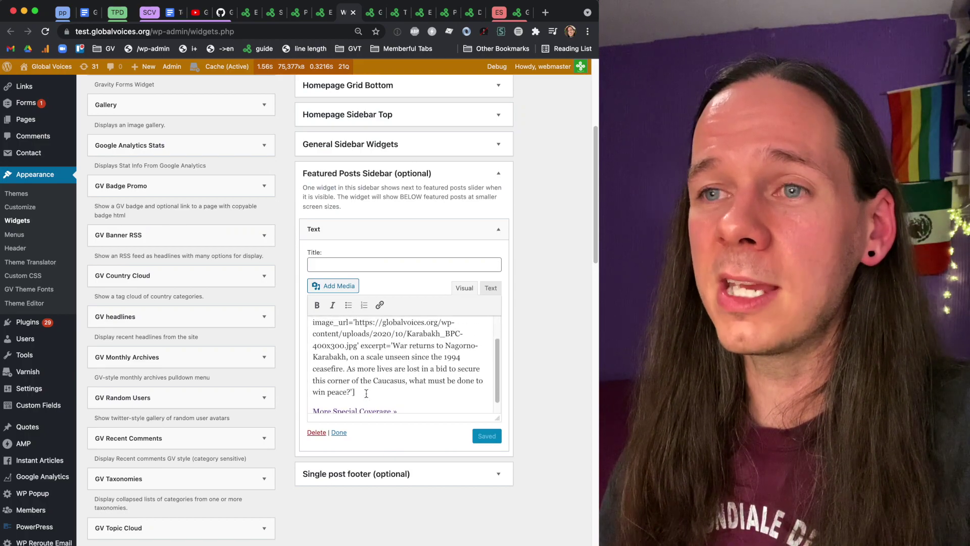
left_click_drag(366, 393, 338, 274)
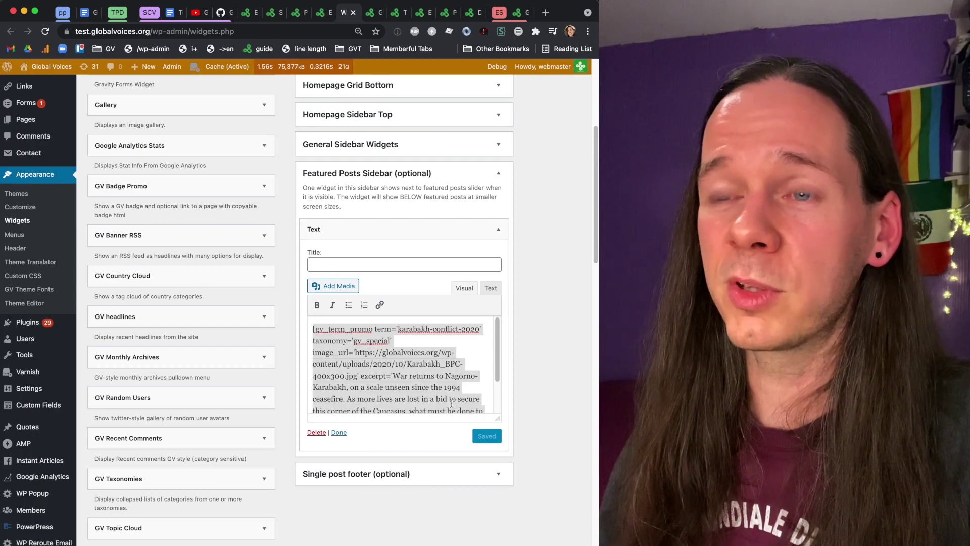
scroll(451, 404, "down", 2)
left_click_drag(496, 419, 498, 509)
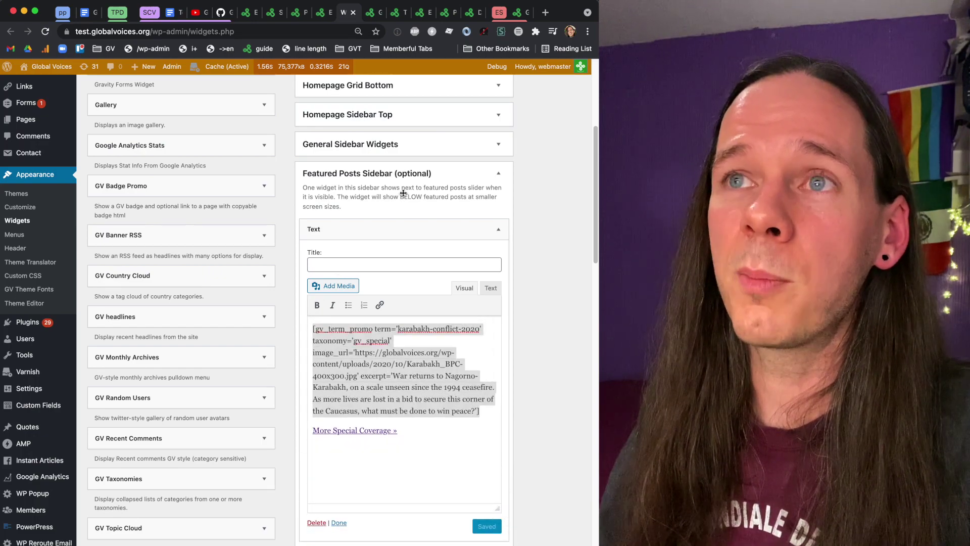
Replace the Karabakh shortcode with [gv_term_promo term="pride-2021-visibility-attacks" taxonomy="gv_special"], keeping the More Special Coverage link, and save the widget
left_click(322, 19)
left_click(369, 18)
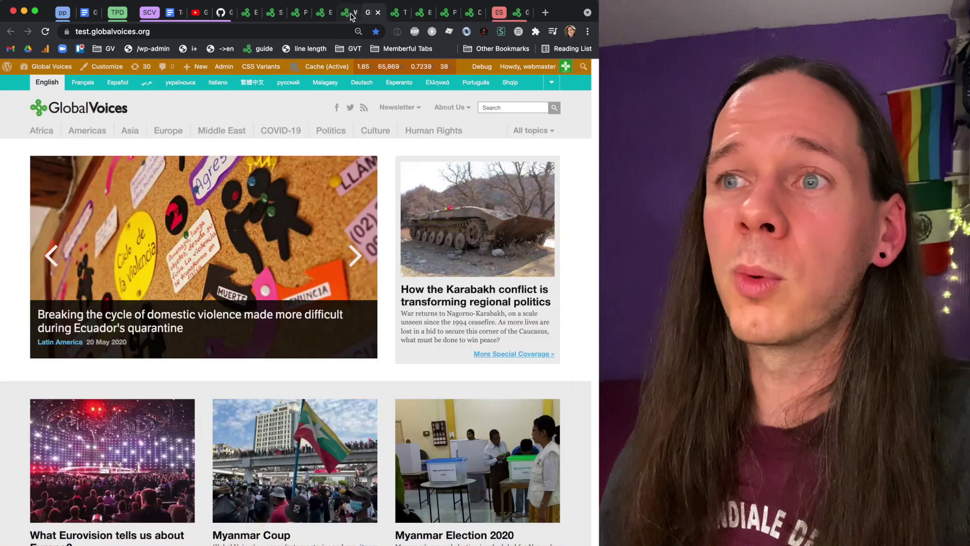
left_click(348, 14)
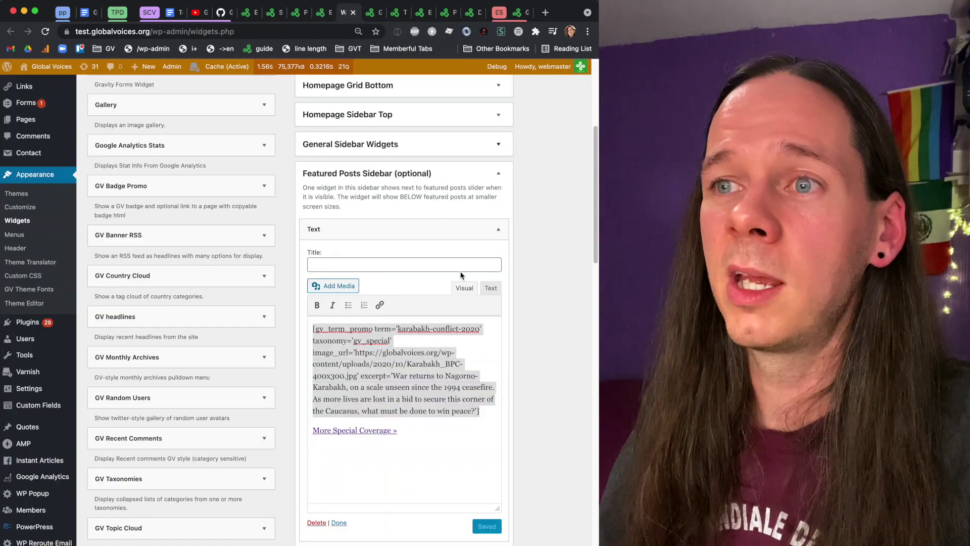
left_click(467, 416)
left_click(484, 410)
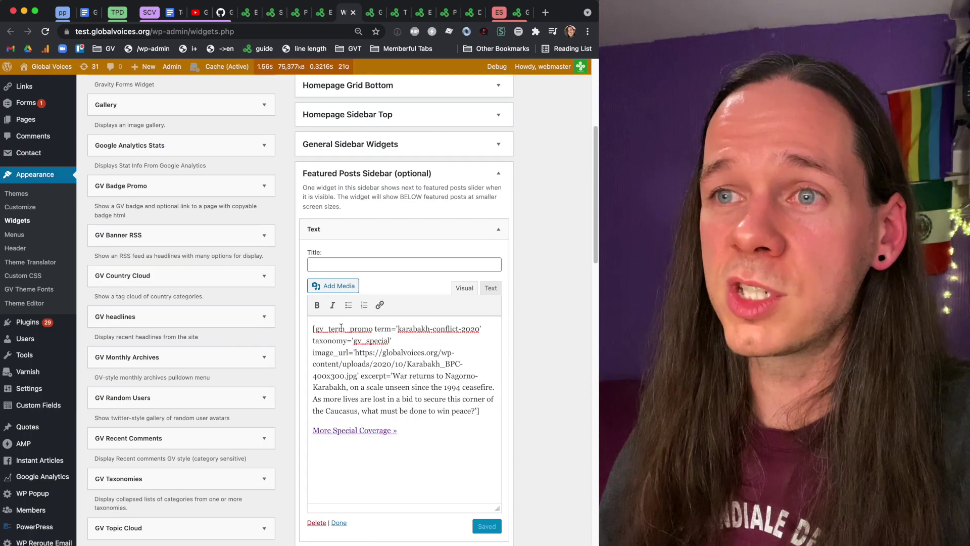
left_click_drag(475, 418, 267, 307)
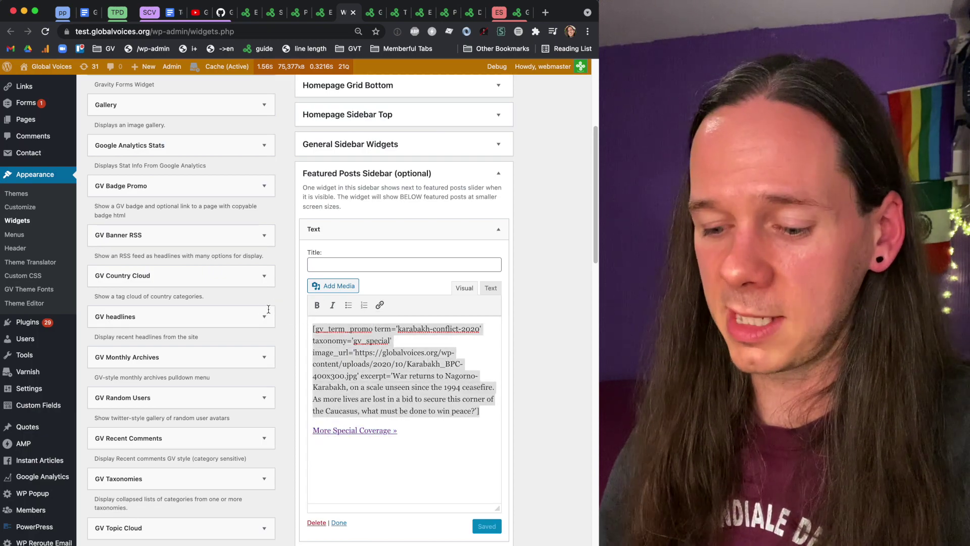
type("[gv_term_promo term=\"pride-2021-visibility-attacks\" taxonomy=\"gv_special\"]")
left_click(489, 535)
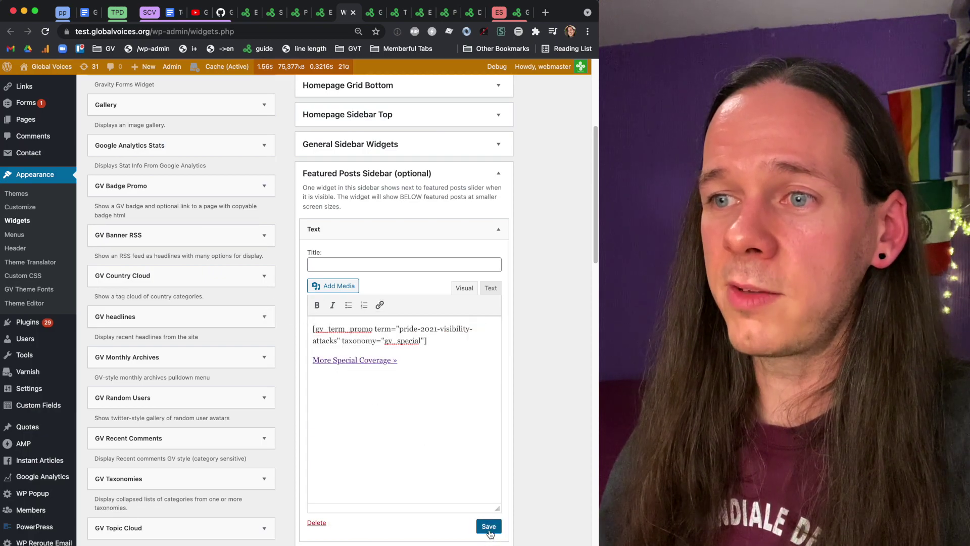
Compare the Pride 2021 promo text on the homepage with the Excerpt field in its special category's edit screen
left_click(373, 15)
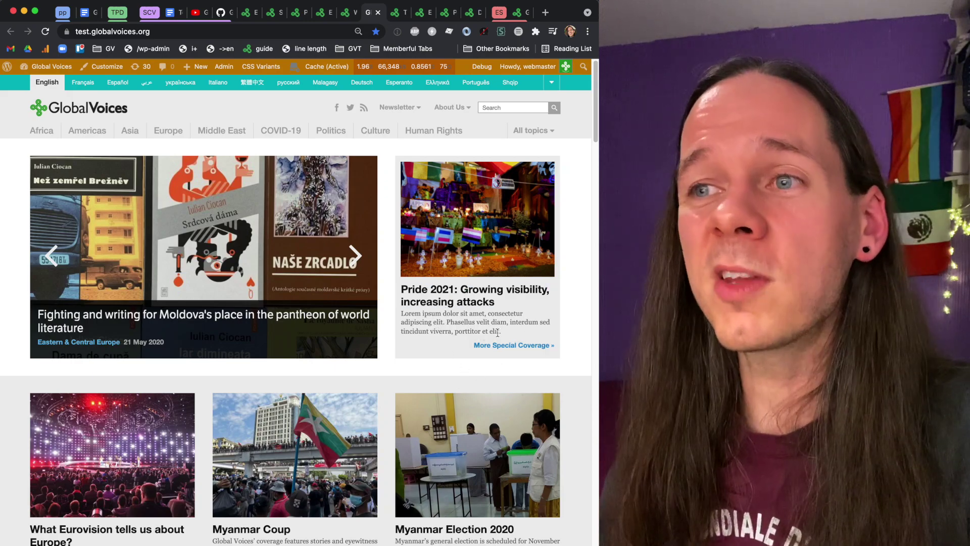
left_click_drag(503, 335, 399, 313)
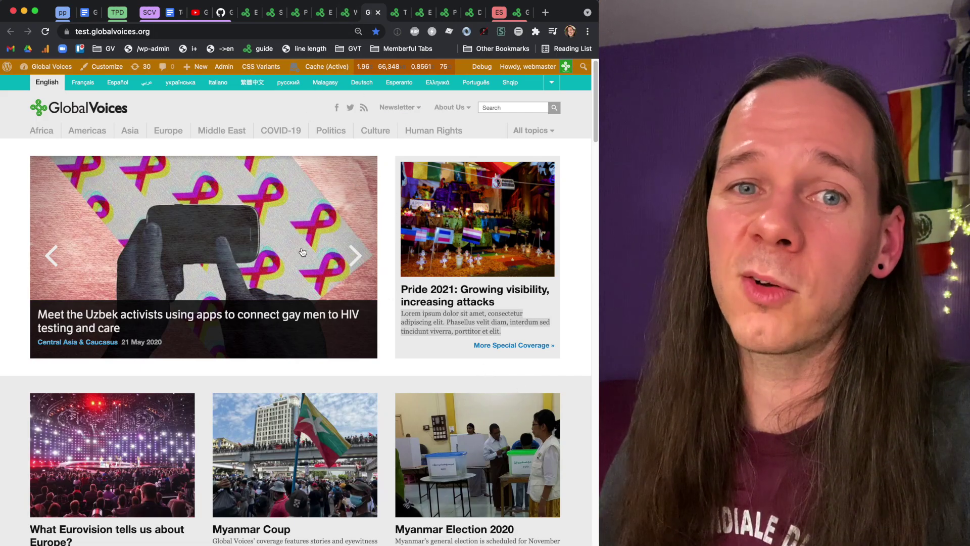
left_click(342, 17)
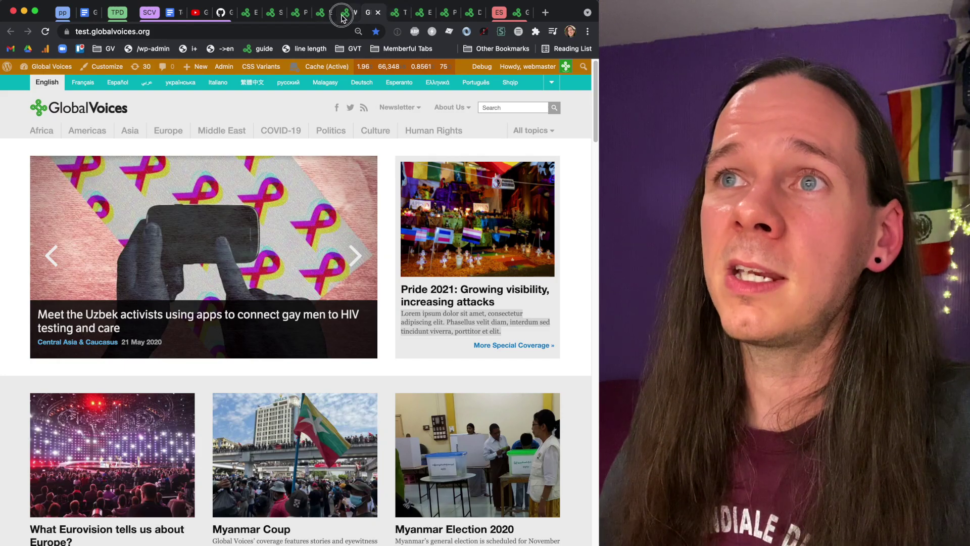
left_click(331, 15)
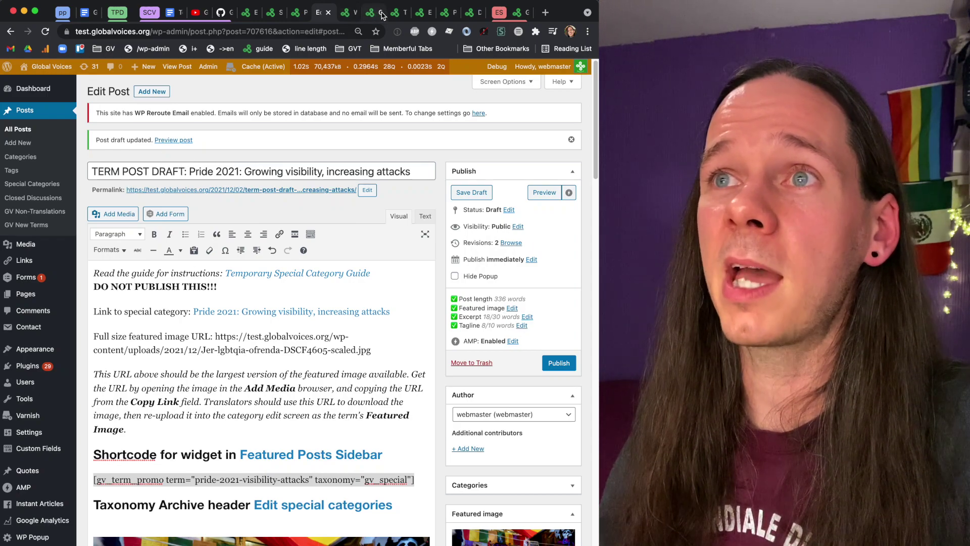
left_click(395, 15)
left_click(419, 15)
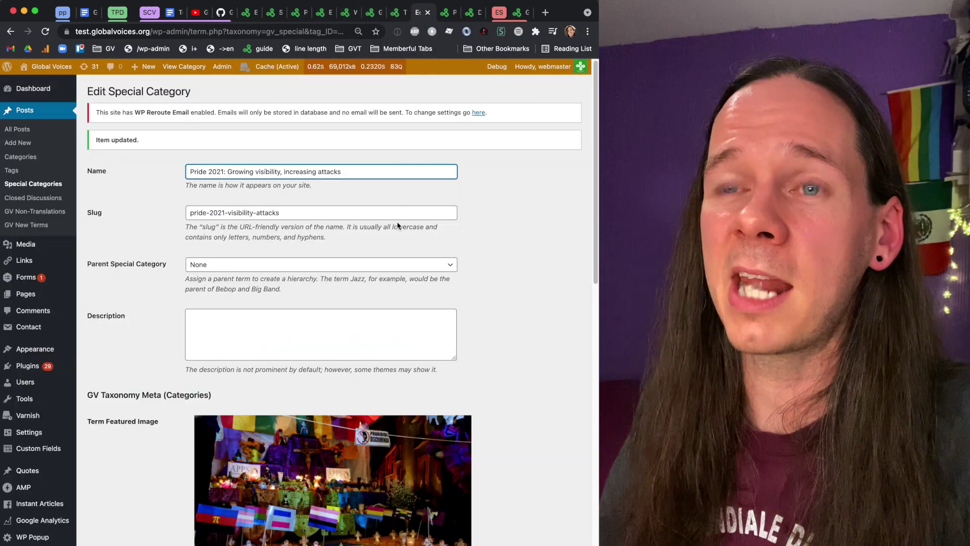
scroll(399, 200, "down", 10)
scroll(328, 329, "down", 3)
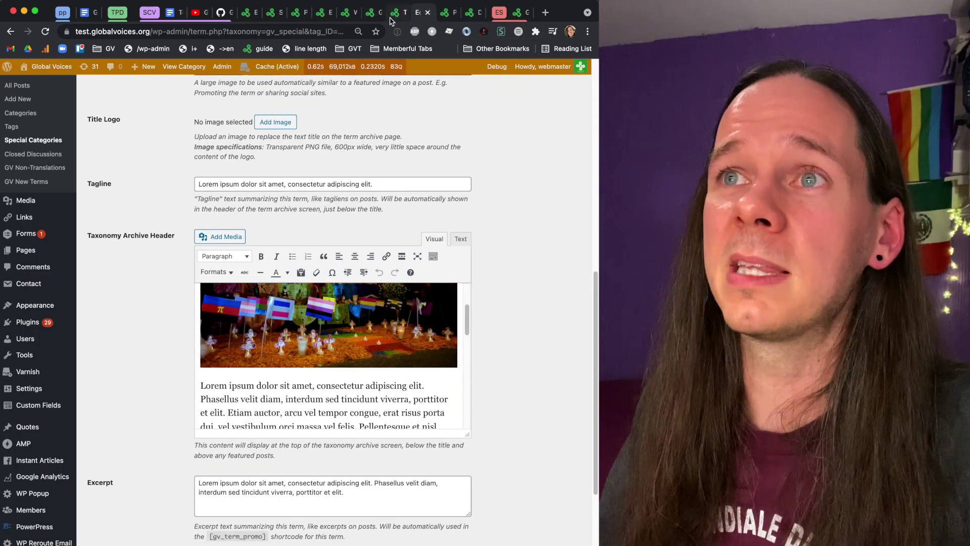
Follow the homepage promo's More Special Coverage link to view the Special Coverage page and return to the homepage
left_click(396, 15)
left_click(376, 15)
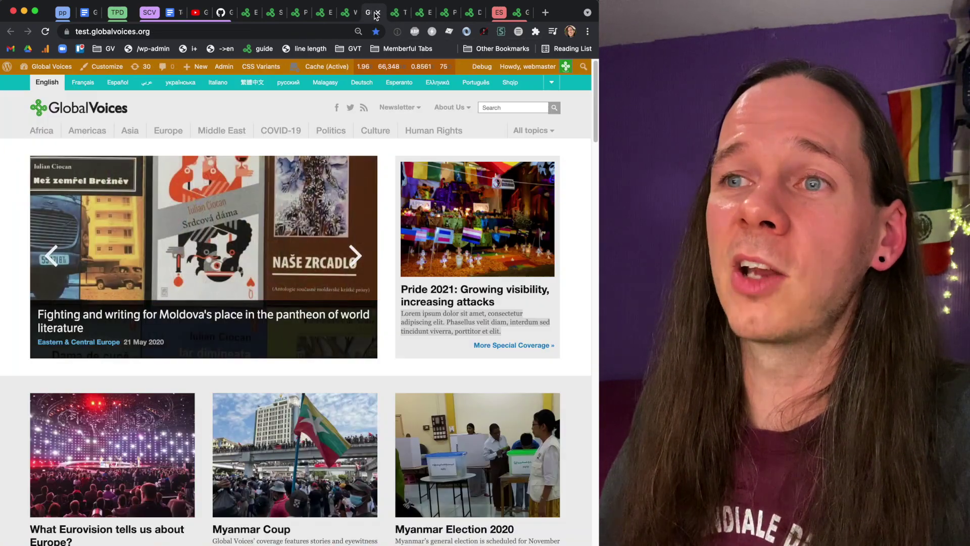
left_click(427, 348)
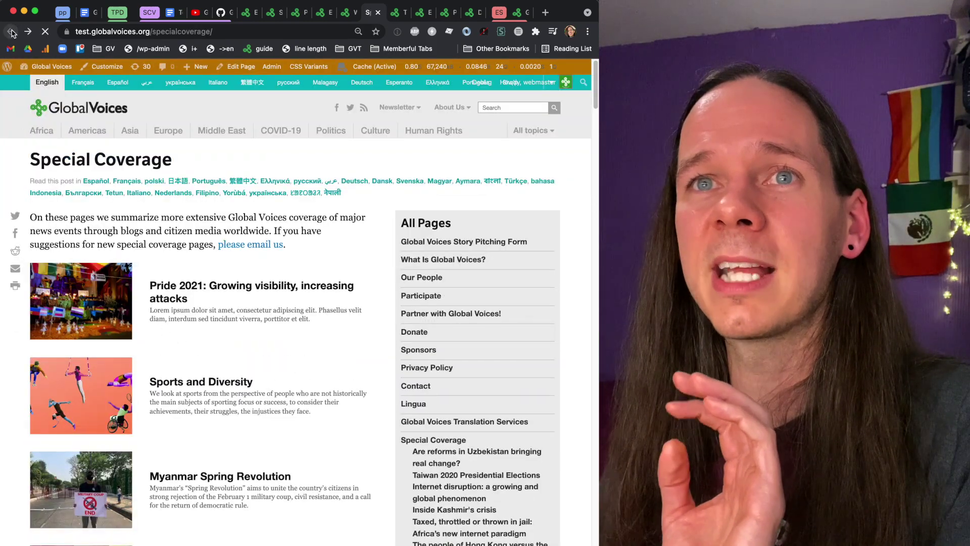
left_click(11, 32)
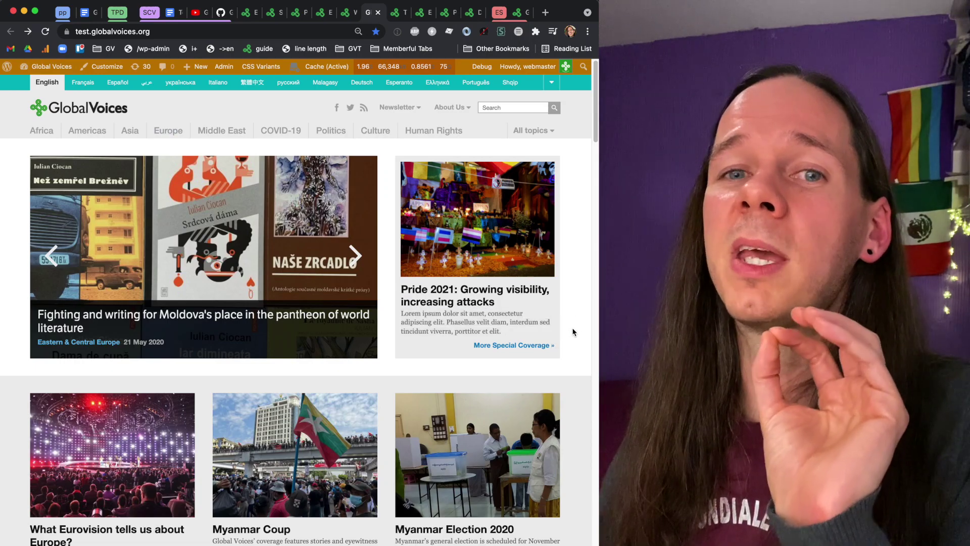
Review the saved widget and the Special Coverage preview, and return to the Special Coverage page's editor
key("ctrl+shift+Tab")
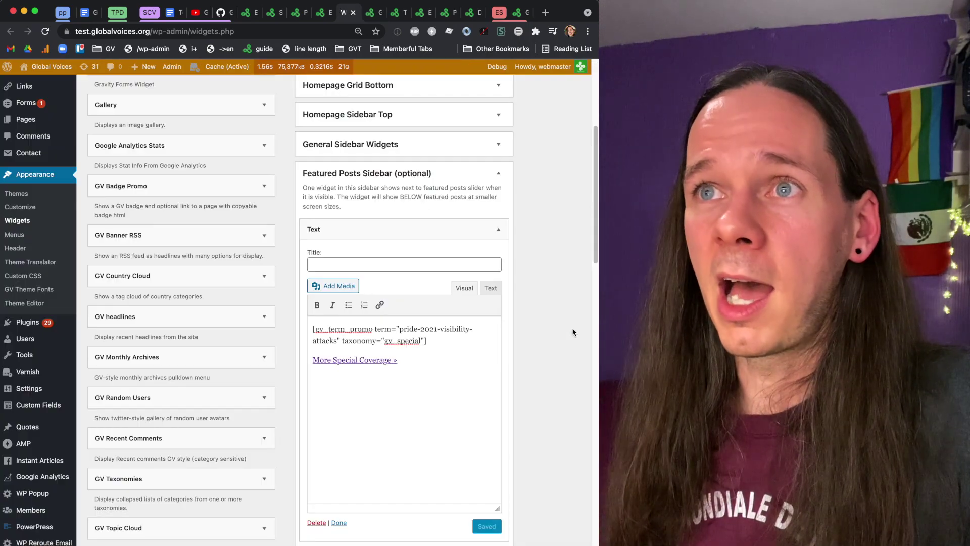
key("ctrl+shift+Tab")
key("ctrl+shift+Tab")
key("ctrl+Tab")
key("ctrl+shift+Tab")
key("ctrl+shift+Tab")
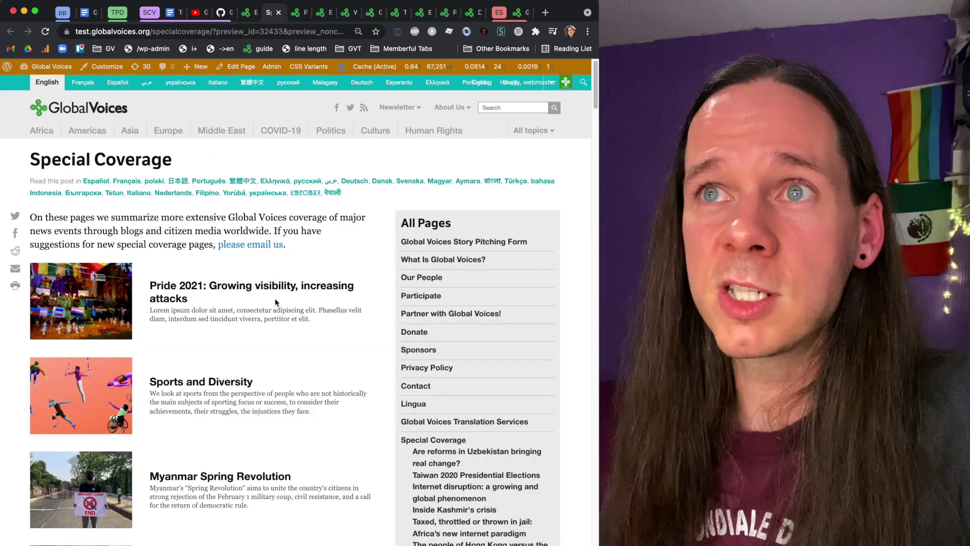
key("ctrl+shift+Tab")
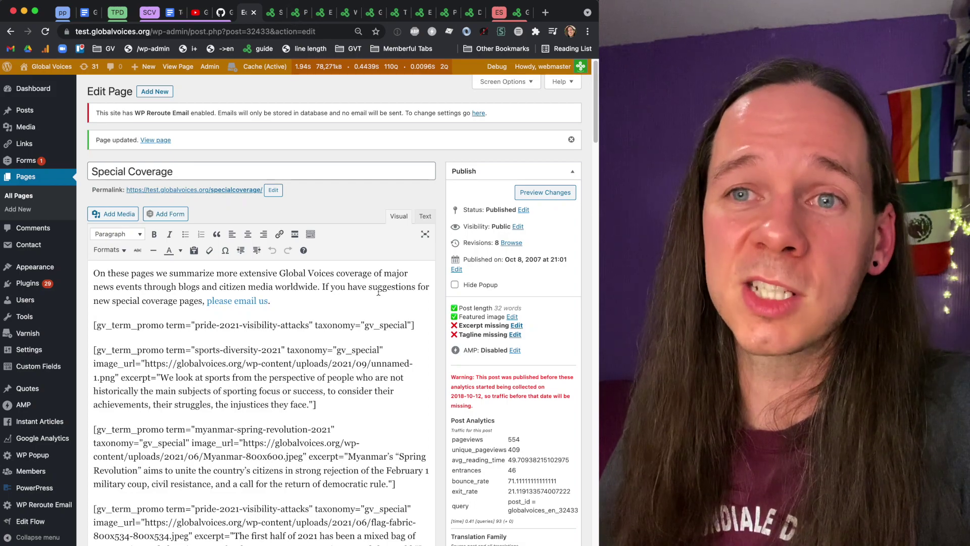
Review the Special Coverage preview alongside its editor, and the Featured Posts Sidebar widget alongside the homepage promo
left_click(274, 15)
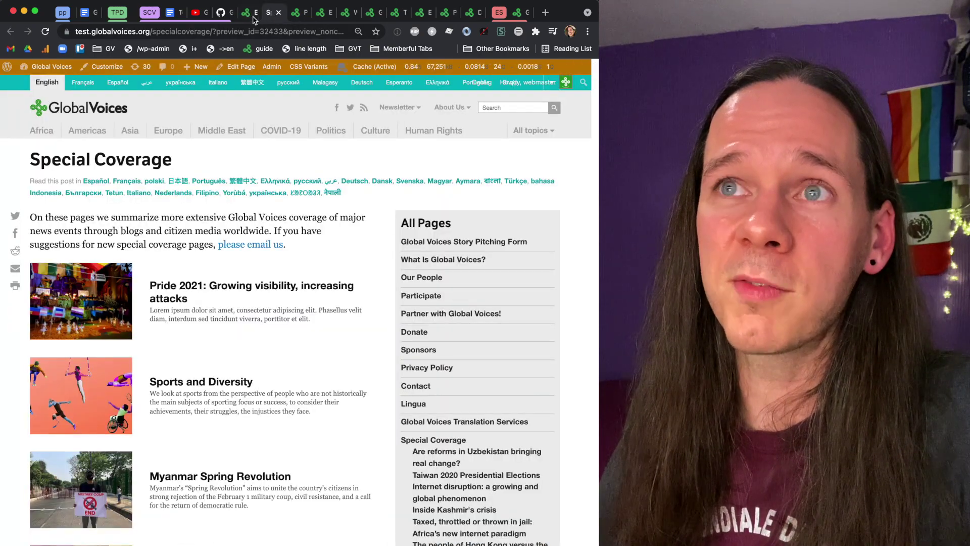
left_click(250, 16)
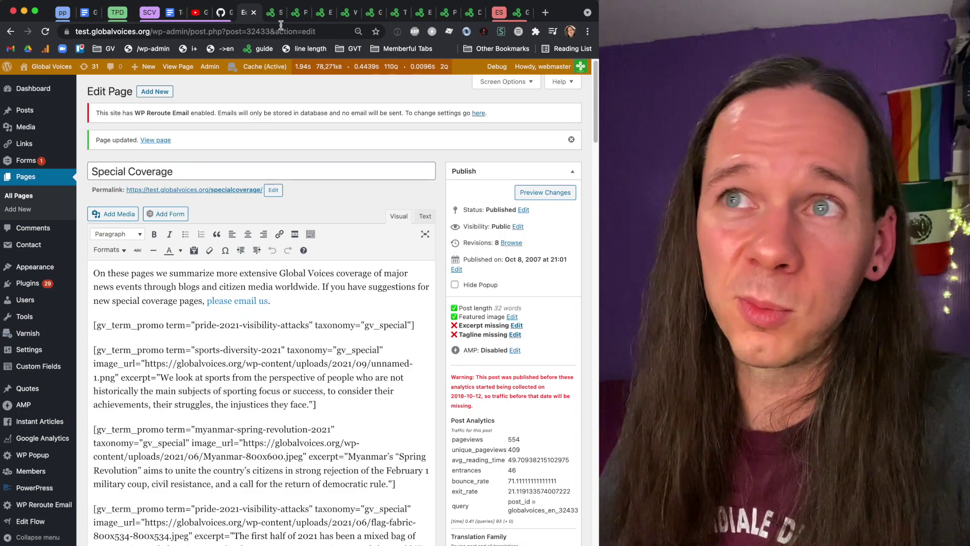
left_click(366, 13)
left_click(347, 15)
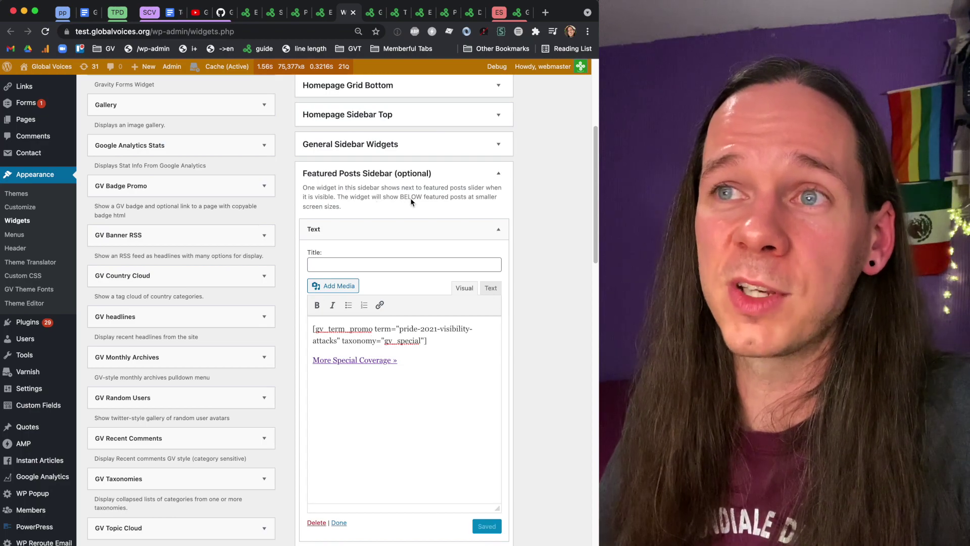
key("ctrl+Tab")
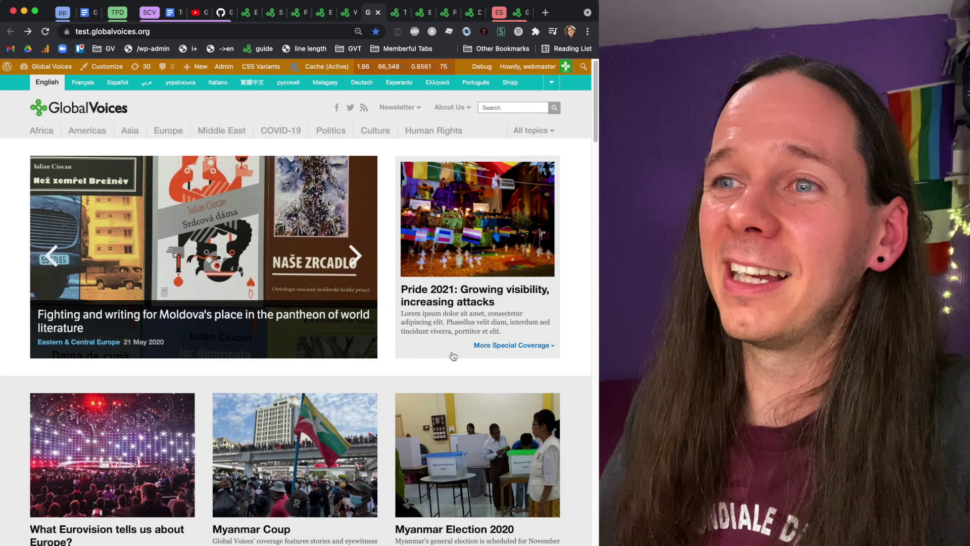
key("ctrl+shift+Tab")
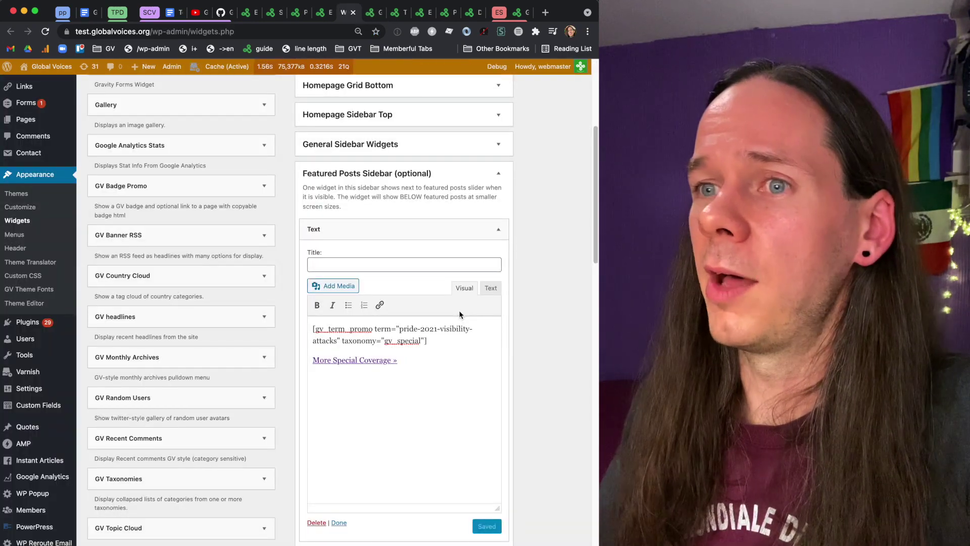
Show the sidebar text widget's HTML code and compare the Special Coverage preview with the homepage promo
left_click(489, 292)
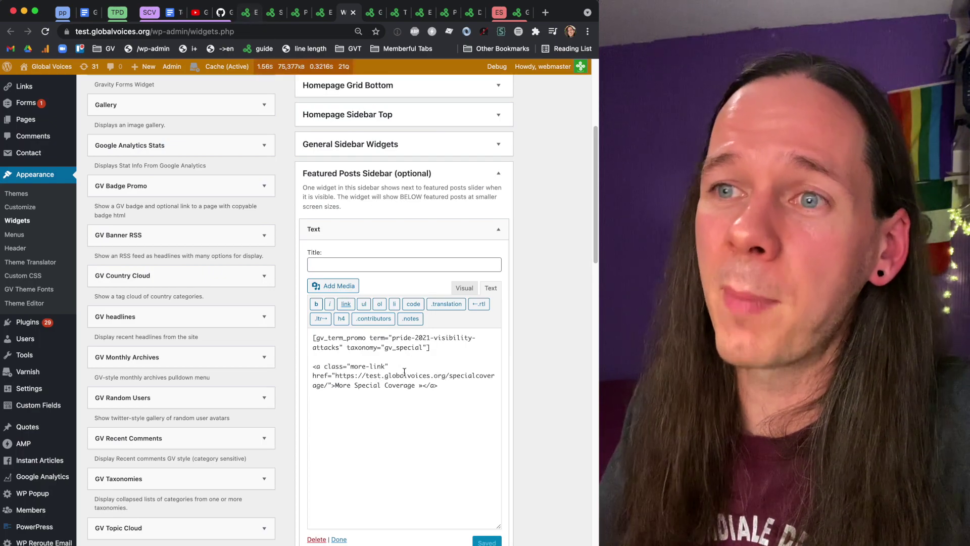
left_click(252, 15)
left_click(275, 13)
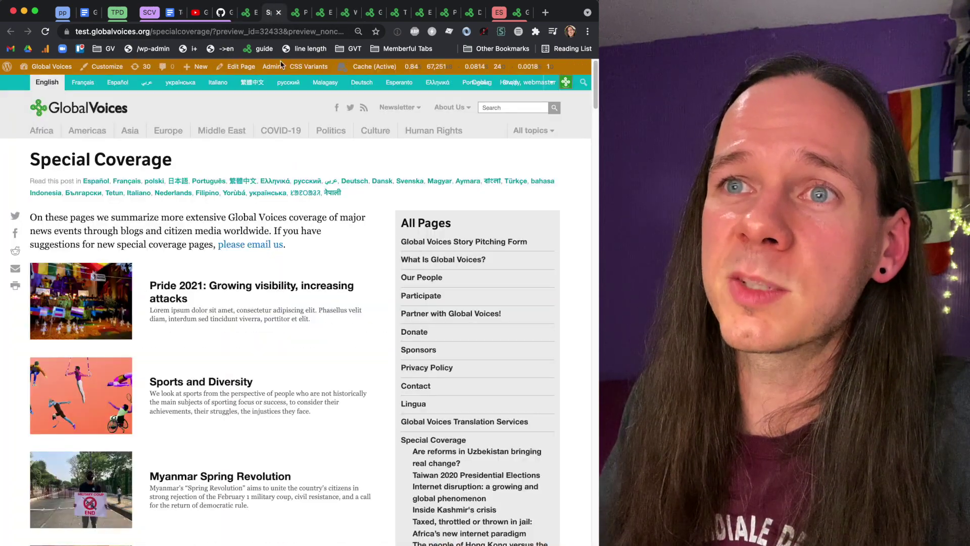
left_click(349, 13)
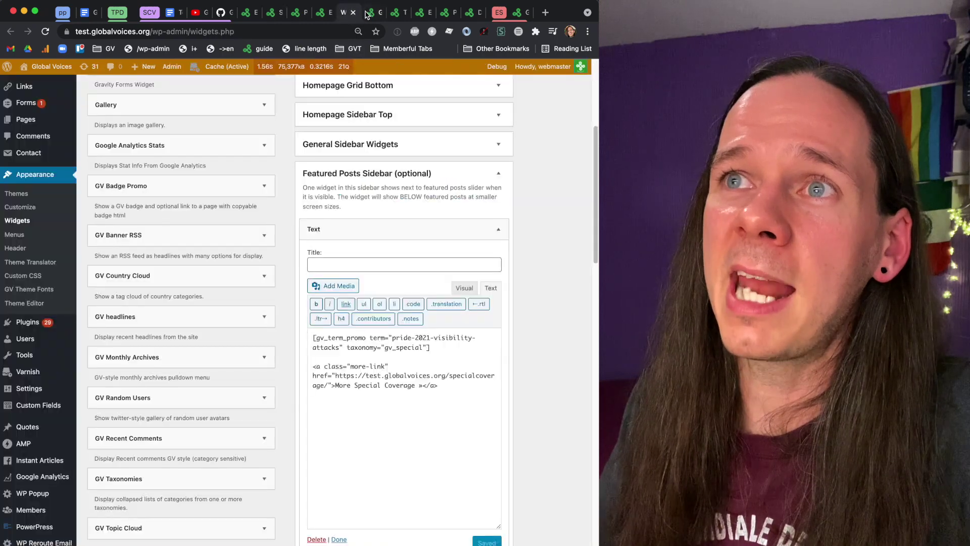
left_click(371, 13)
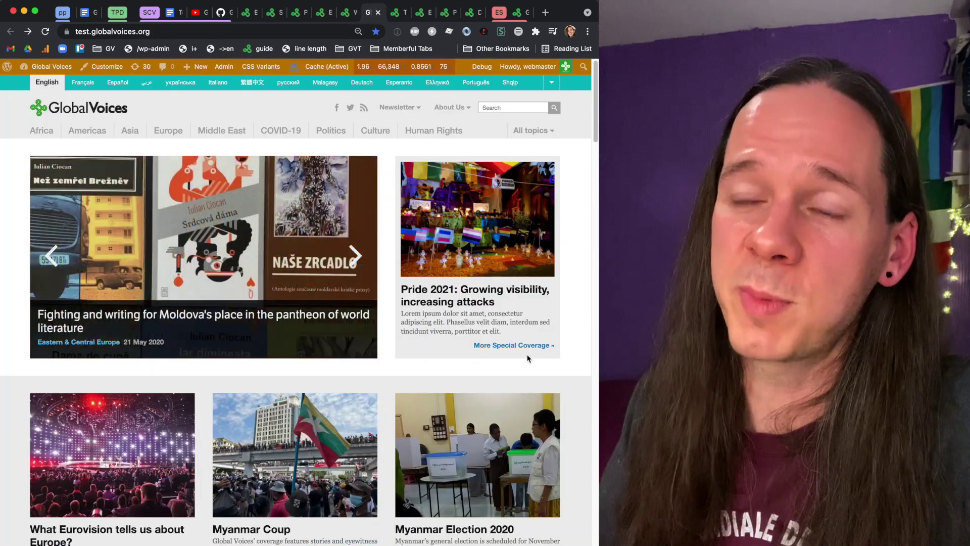
mouse_move(282, 72)
left_click(275, 13)
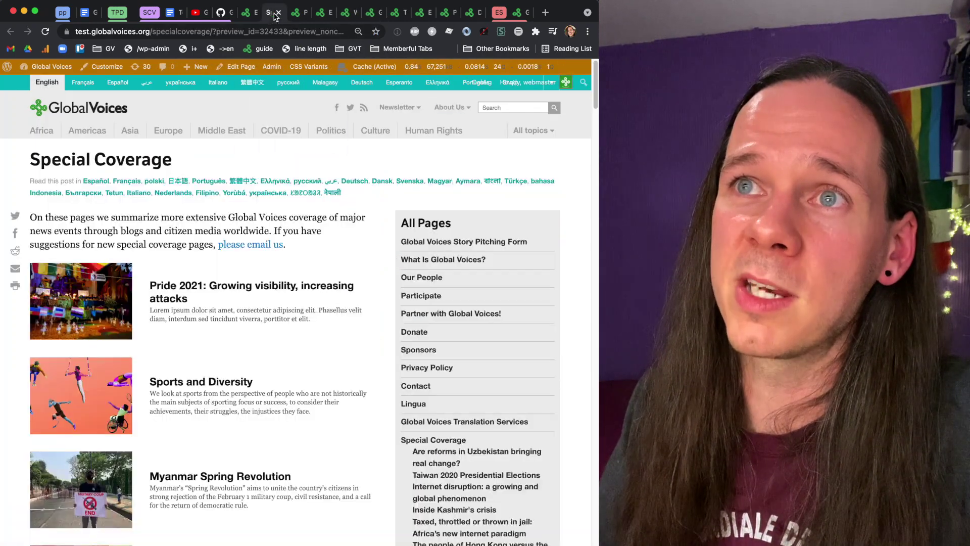
left_click(376, 14)
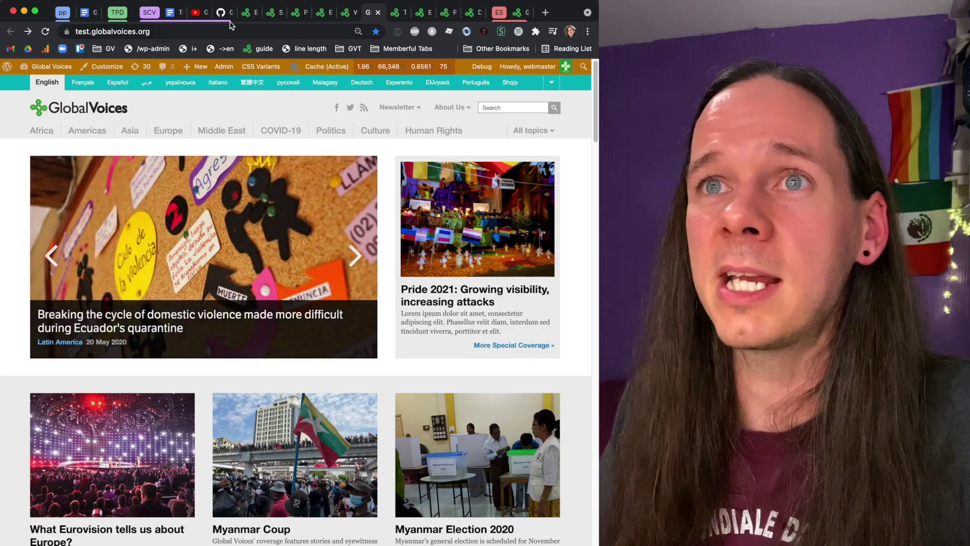
Select the More Special Coverage link HTML in the Temporary Special Category Guide and compare it with the sidebar widget's code and the homepage
left_click(172, 13)
scroll(167, 329, "down", 6)
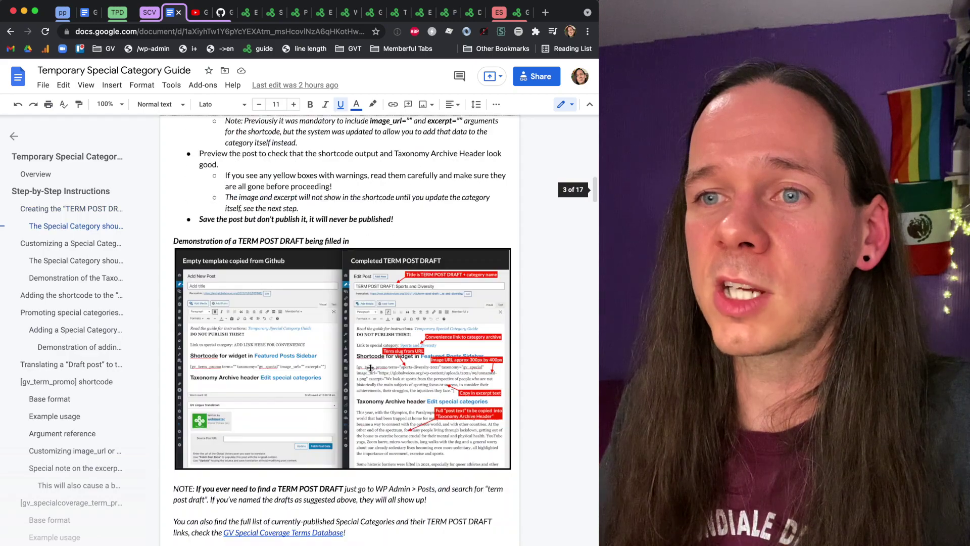
left_click(71, 296)
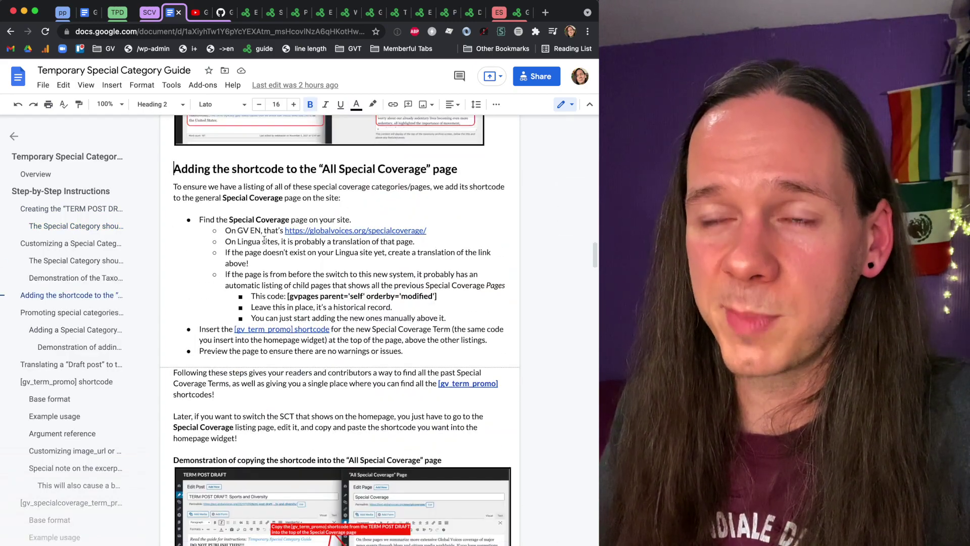
left_click(61, 313)
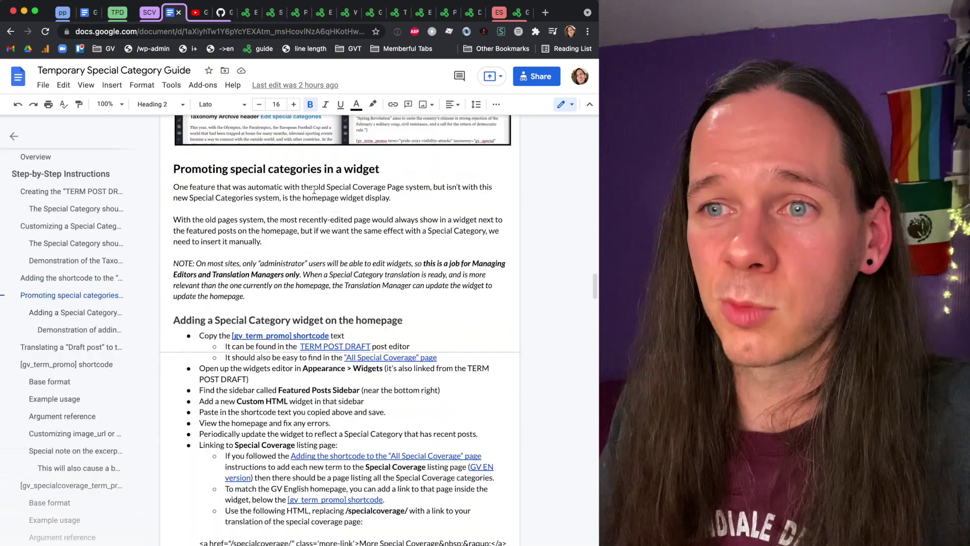
scroll(391, 340, "down", 5)
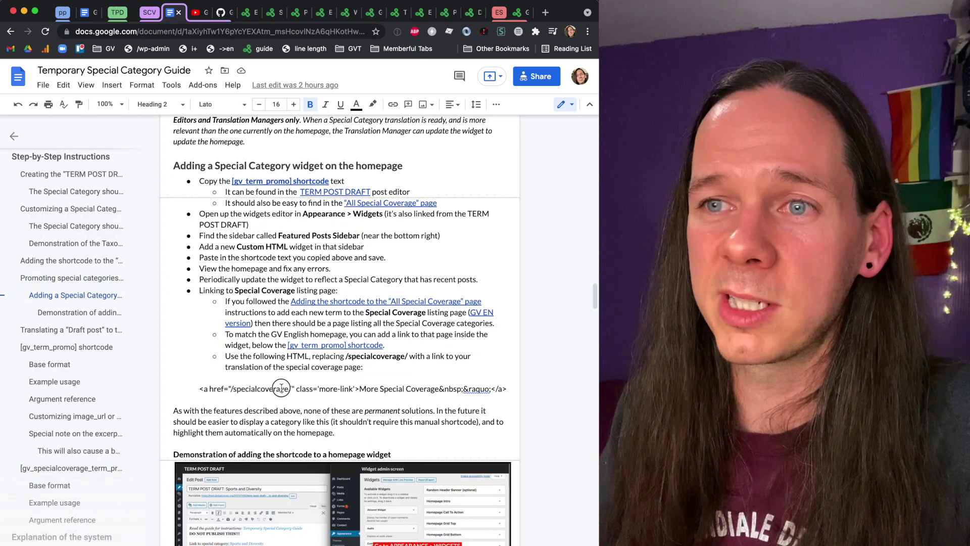
double_click(281, 388)
triple_click(282, 388)
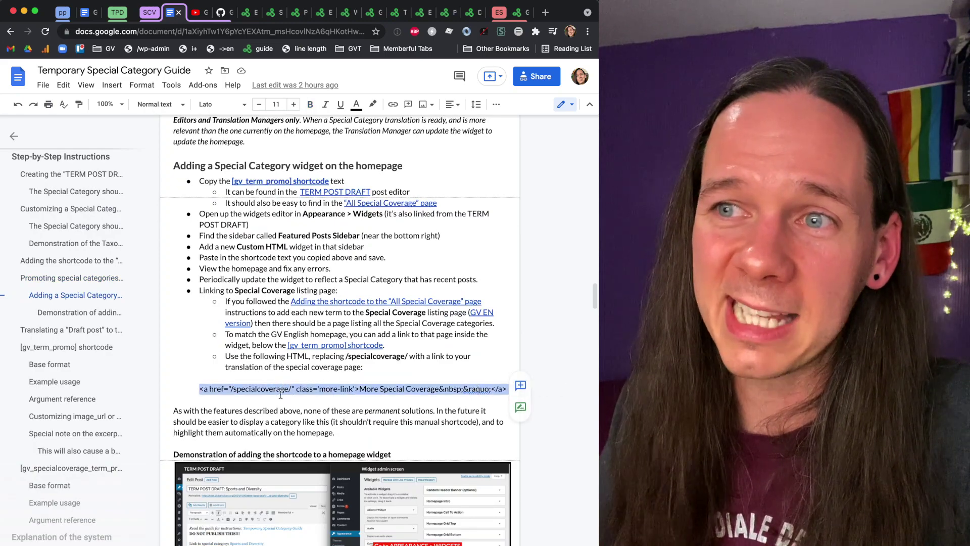
left_click(351, 14)
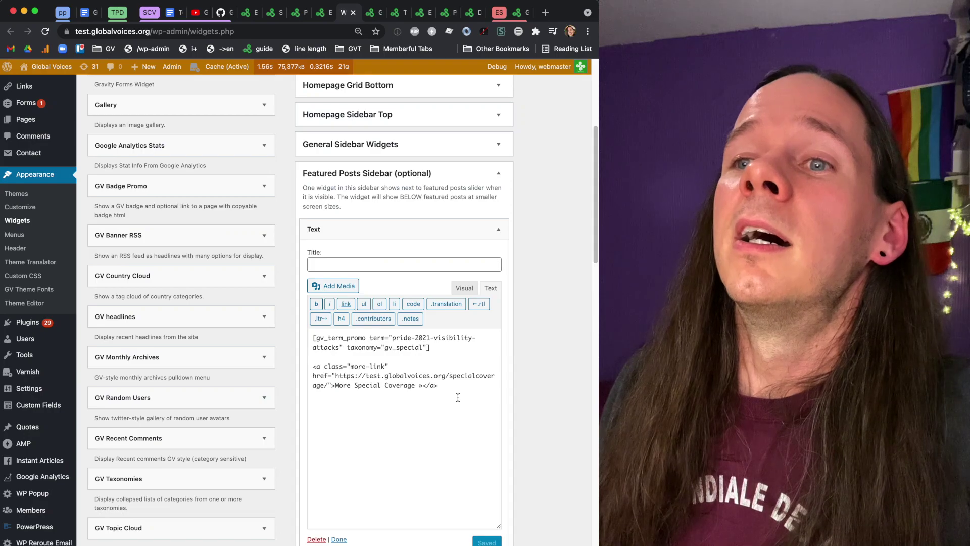
left_click(376, 13)
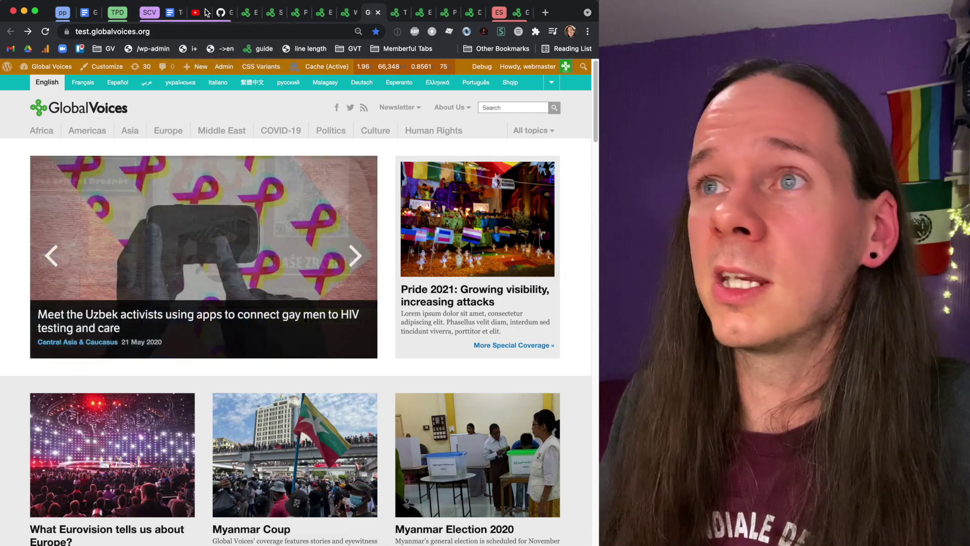
Return to the beginning of the Temporary Special Category Guide and open the linked GV Special Coverage Terms Database
left_click(175, 15)
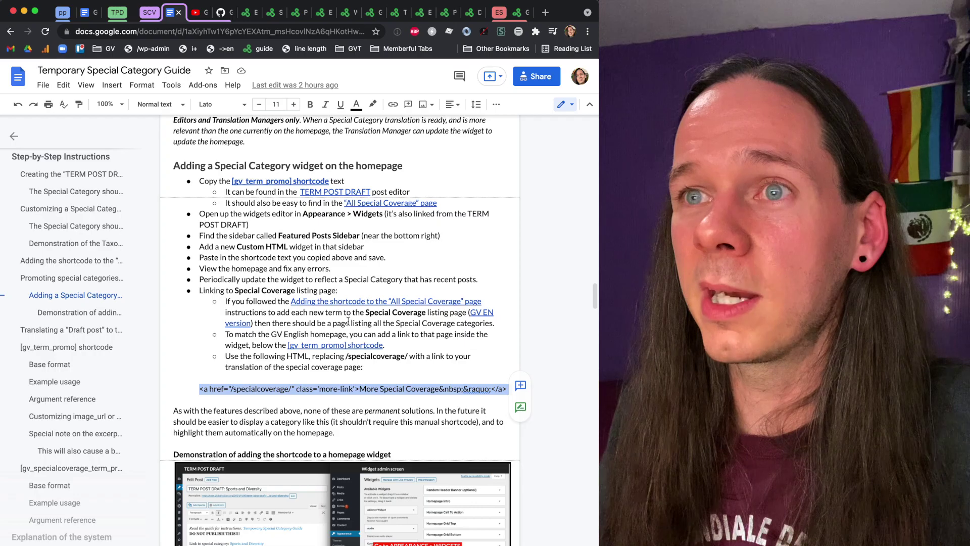
scroll(348, 321, "up", 15)
scroll(346, 319, "up", 20)
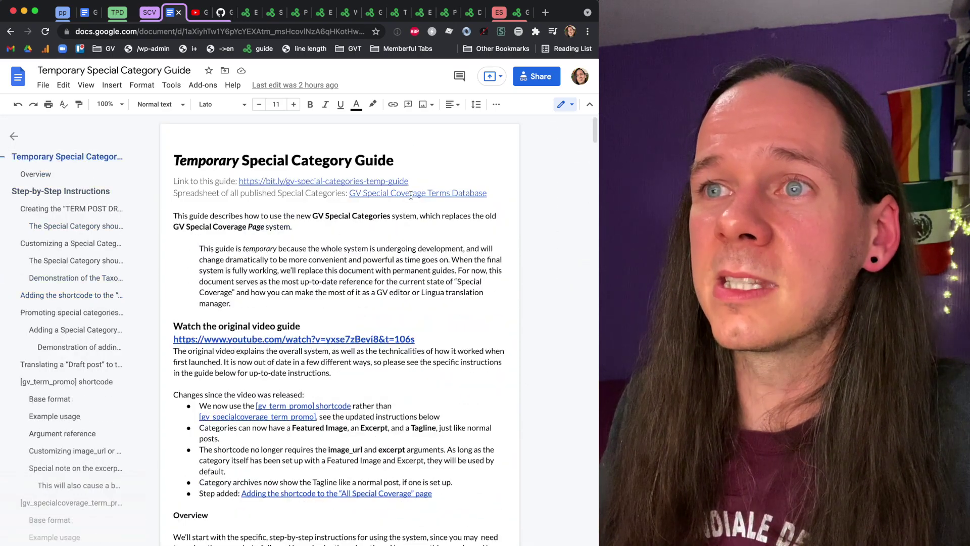
left_click(411, 195)
left_click(410, 210)
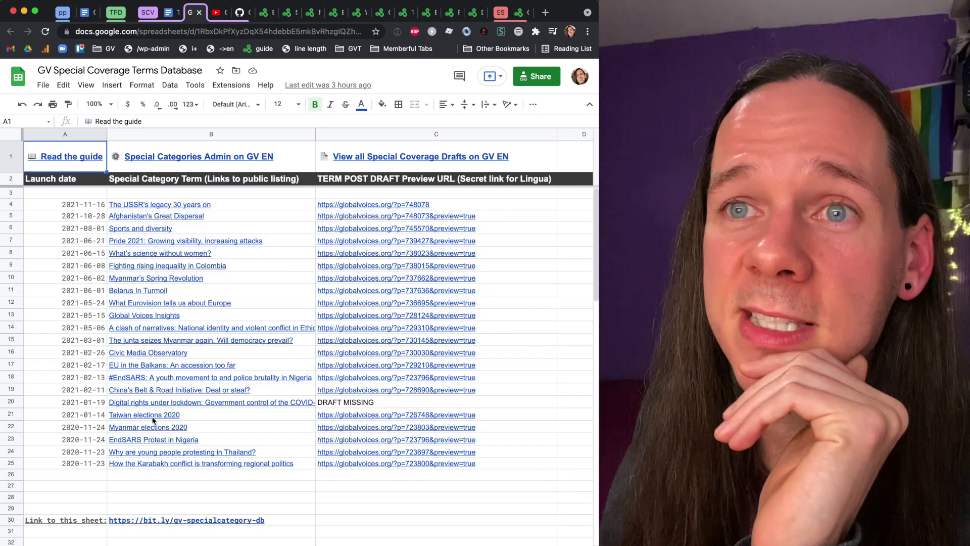
Examine the database's special category terms and their TERM POST DRAFT preview links, including the Pride 2021 entry
left_click(274, 240)
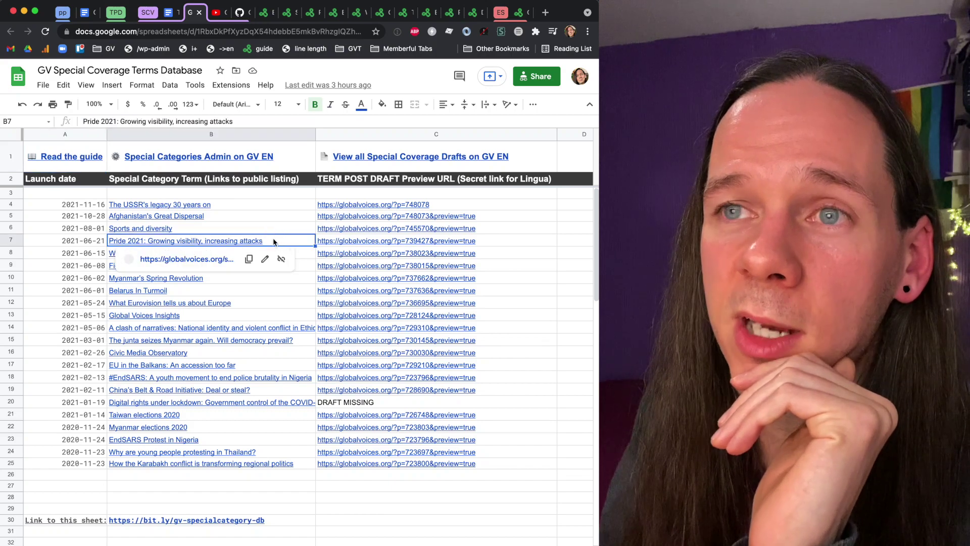
left_click(536, 253)
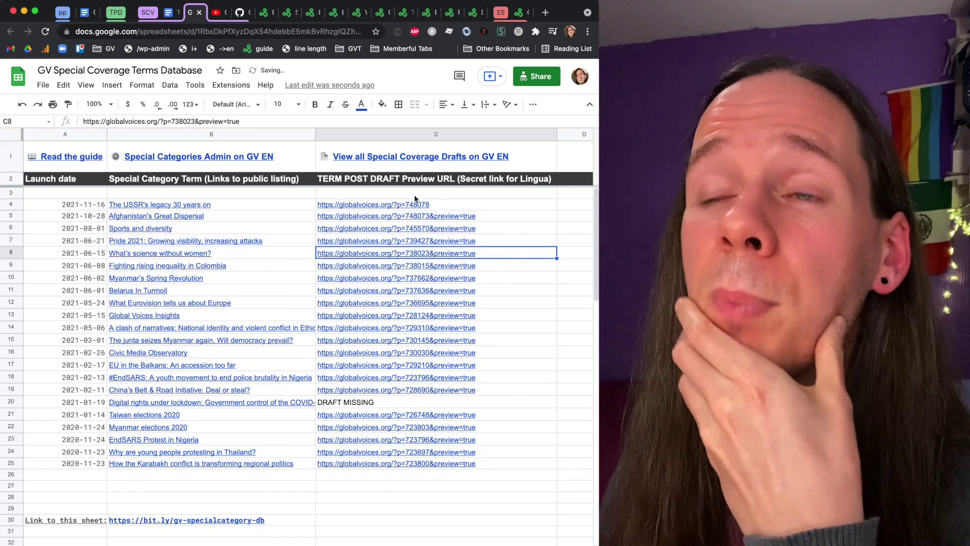
mouse_move(415, 220)
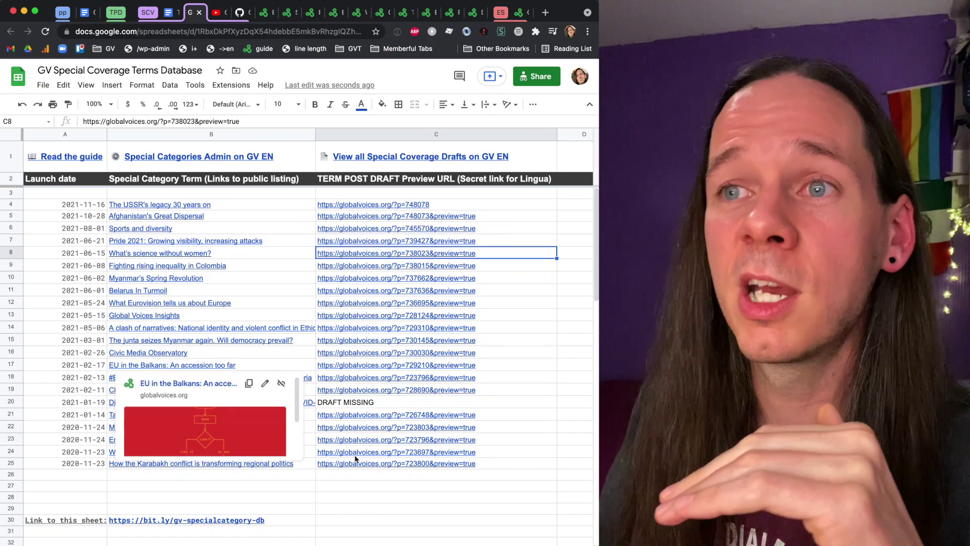
left_click(381, 490)
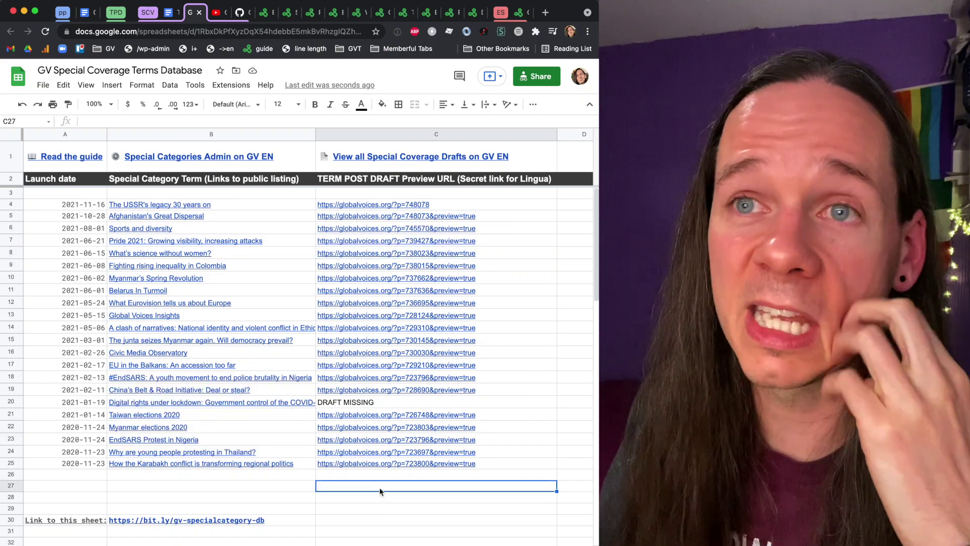
mouse_move(358, 441)
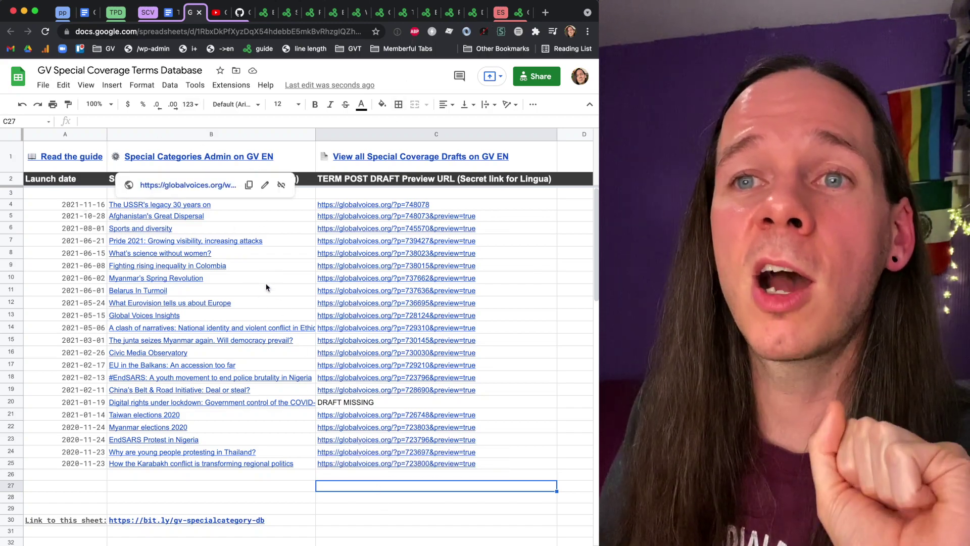
Open the public Pride 2021 listing from the database and look through its introduction, posts and web address
left_click(152, 239)
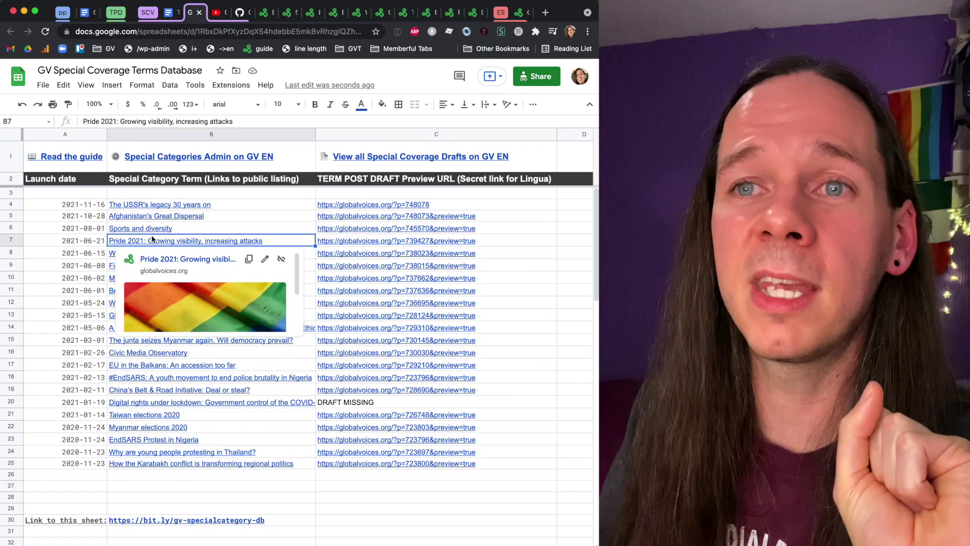
left_click(163, 259)
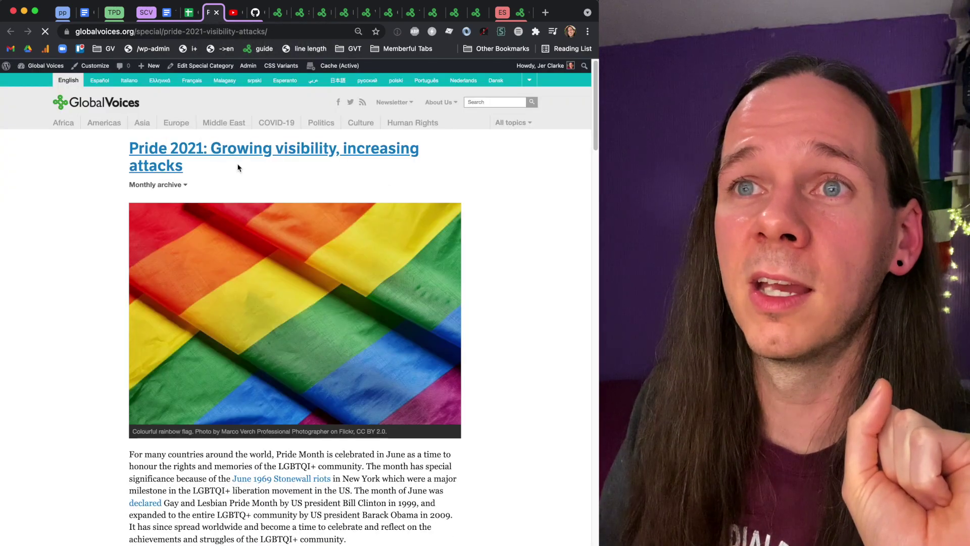
scroll(437, 238, "down", 20)
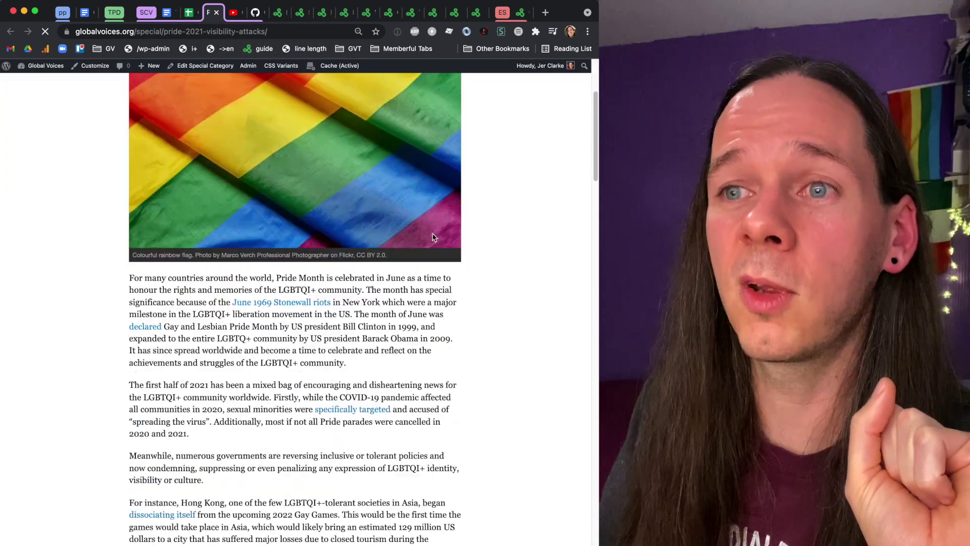
scroll(287, 148, "down", 15)
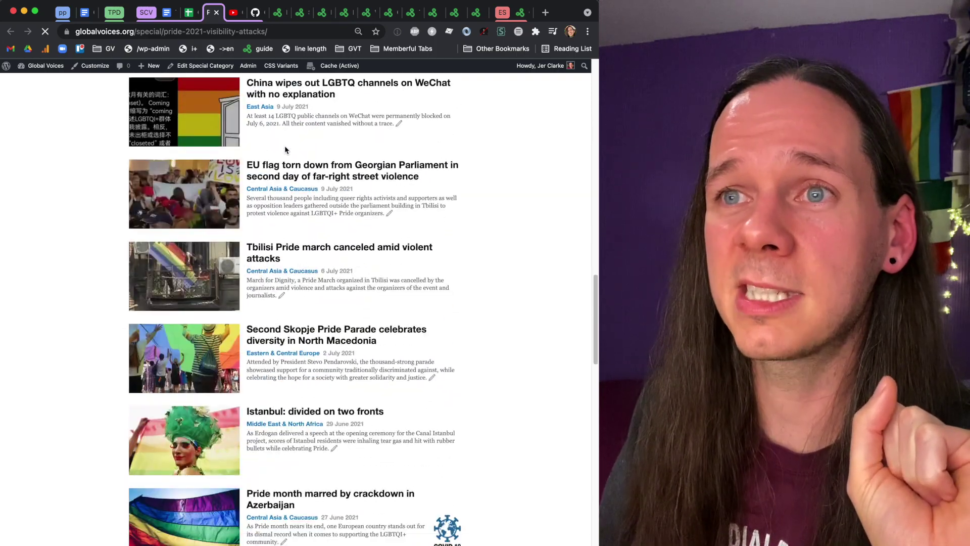
scroll(297, 183, "up", 20)
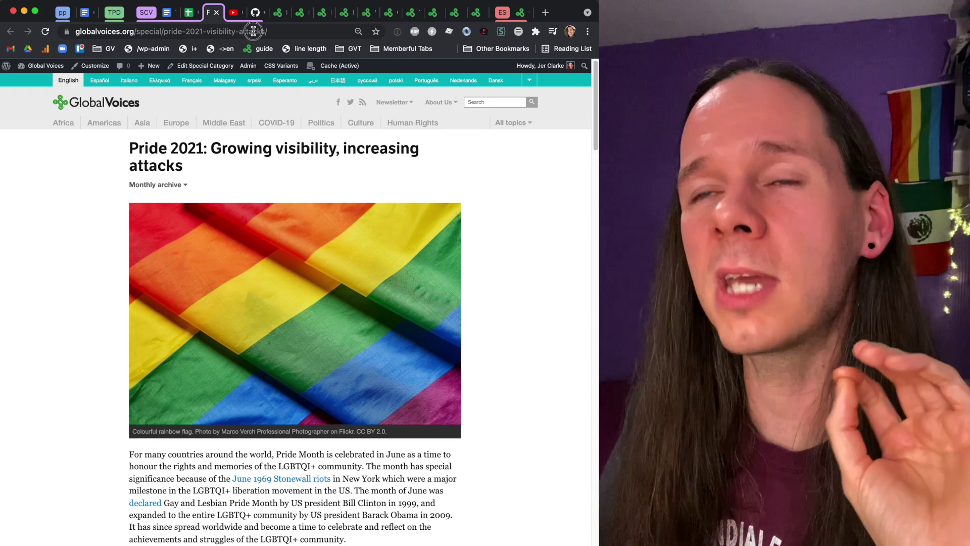
left_click(254, 31)
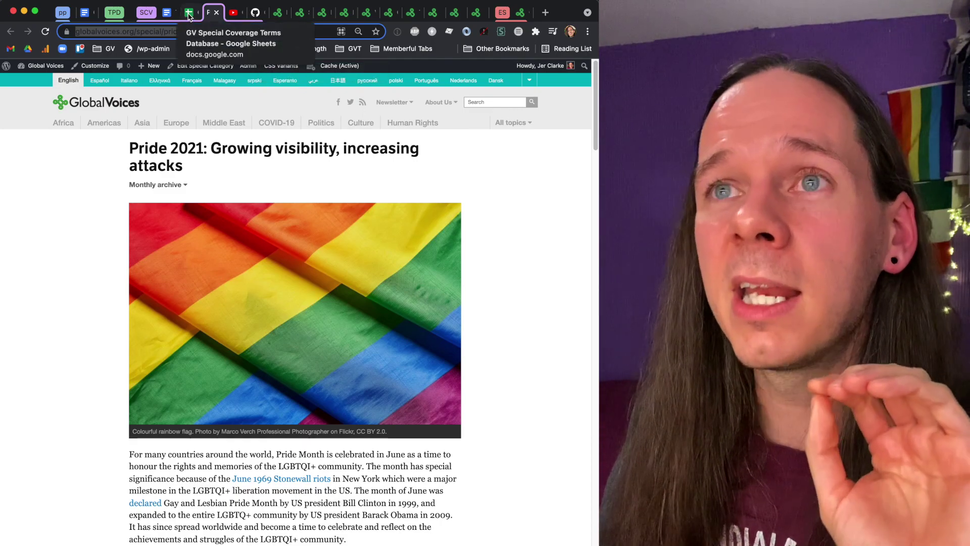
Close the public Pride 2021 listing and the Special Coverage page's editor
key("super+w")
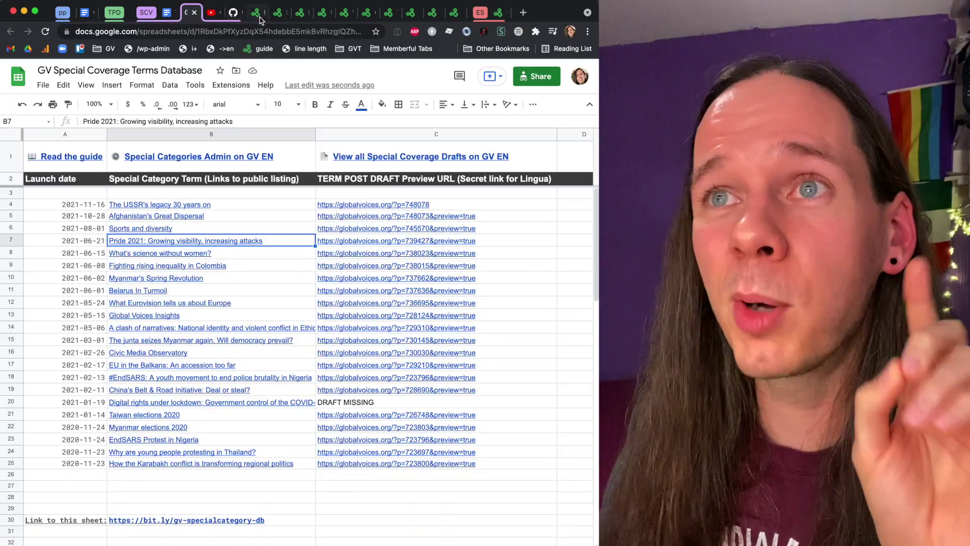
left_click(260, 20)
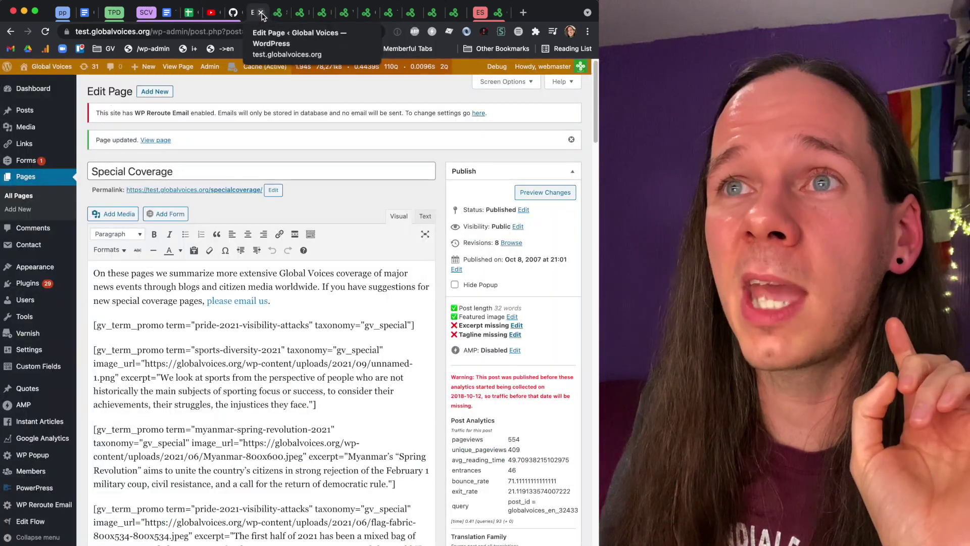
left_click(261, 13)
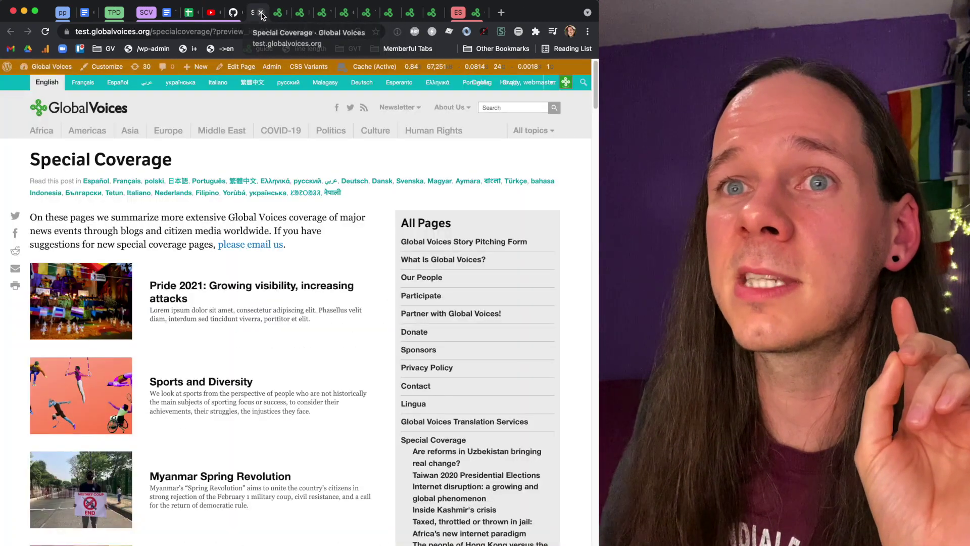
Close the Special Coverage page, preview the Pride 2021 TERM POST DRAFT and select the preview's web address
left_click(261, 13)
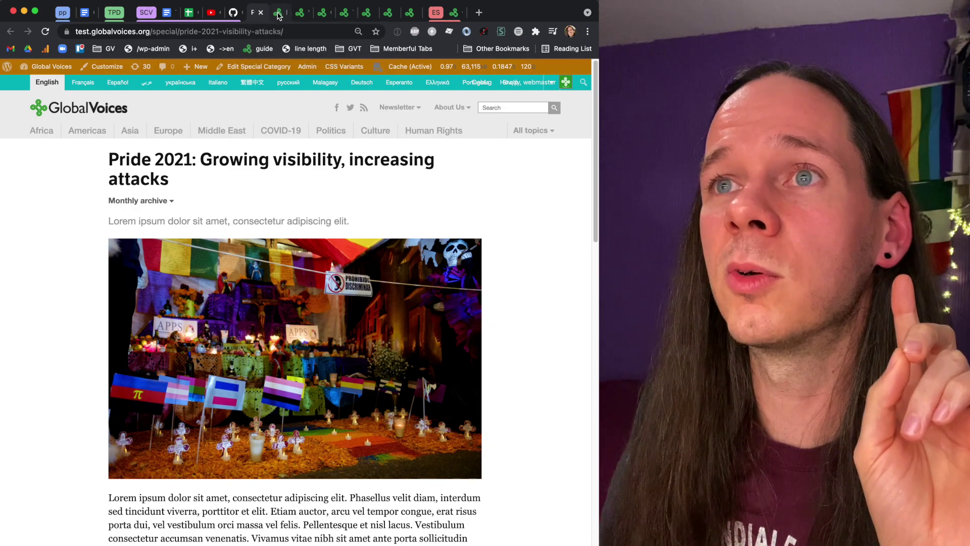
left_click(261, 12)
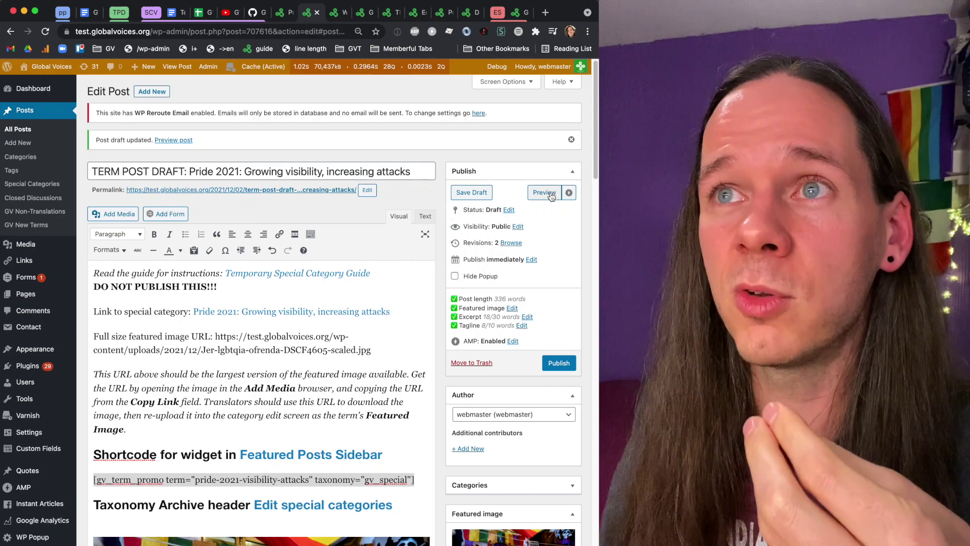
left_click(550, 197)
left_click_drag(362, 16, 307, 16)
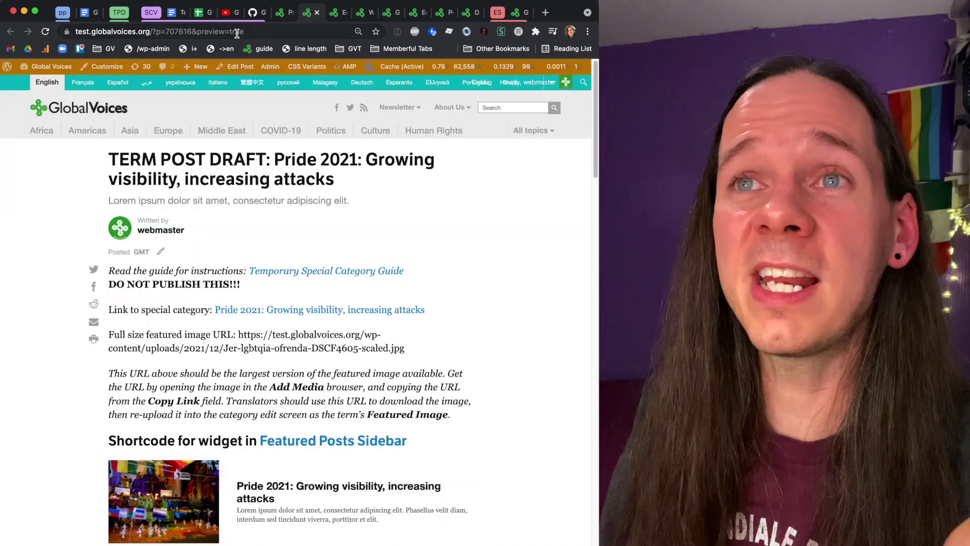
left_click(237, 34)
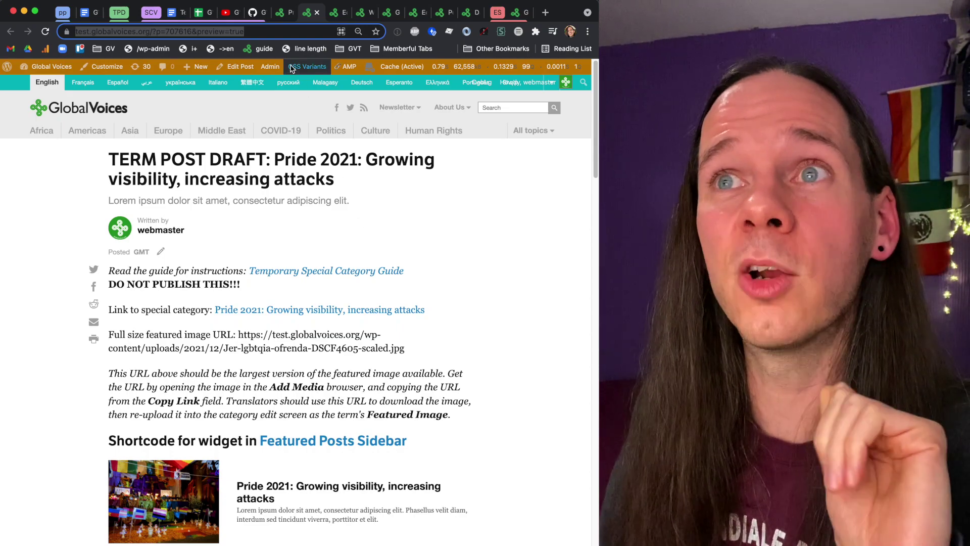
Return to the GV Special Coverage Terms Database and examine the TERM POST DRAFT preview URLs, including the Pride 2021 one
left_click(275, 17)
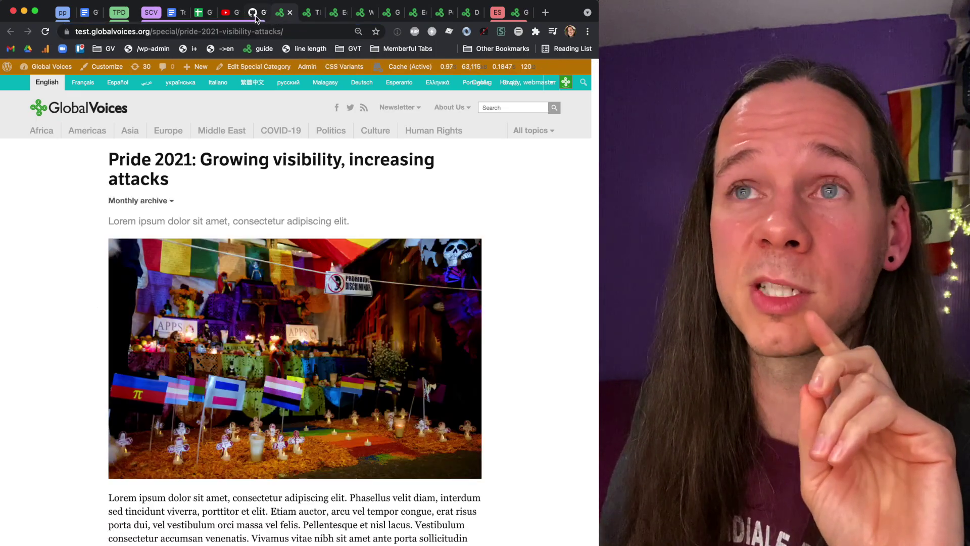
left_click(211, 17)
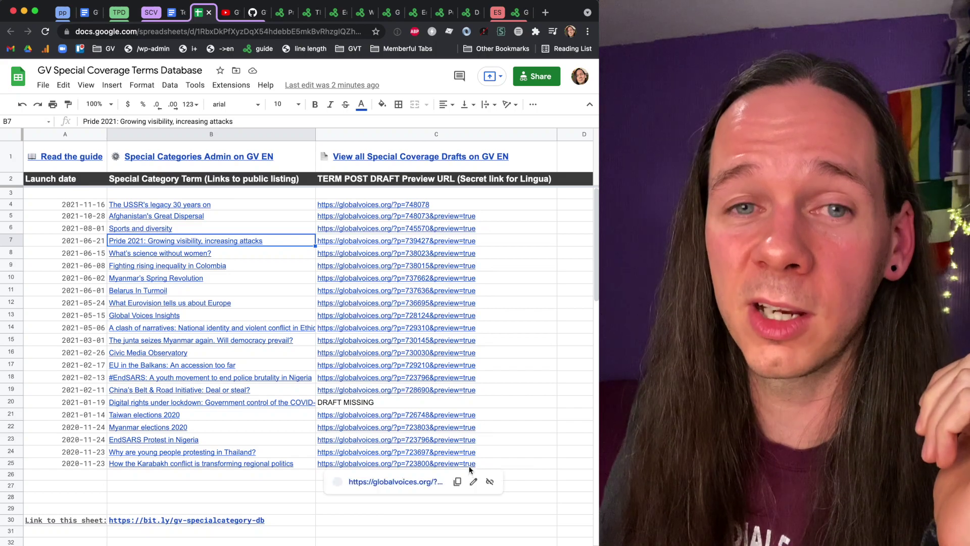
mouse_move(467, 443)
mouse_move(458, 315)
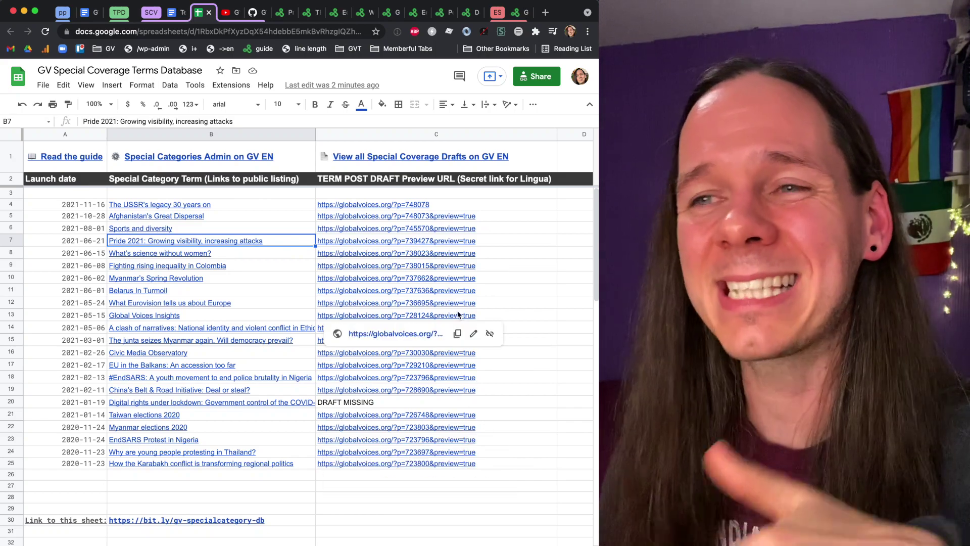
mouse_move(455, 371)
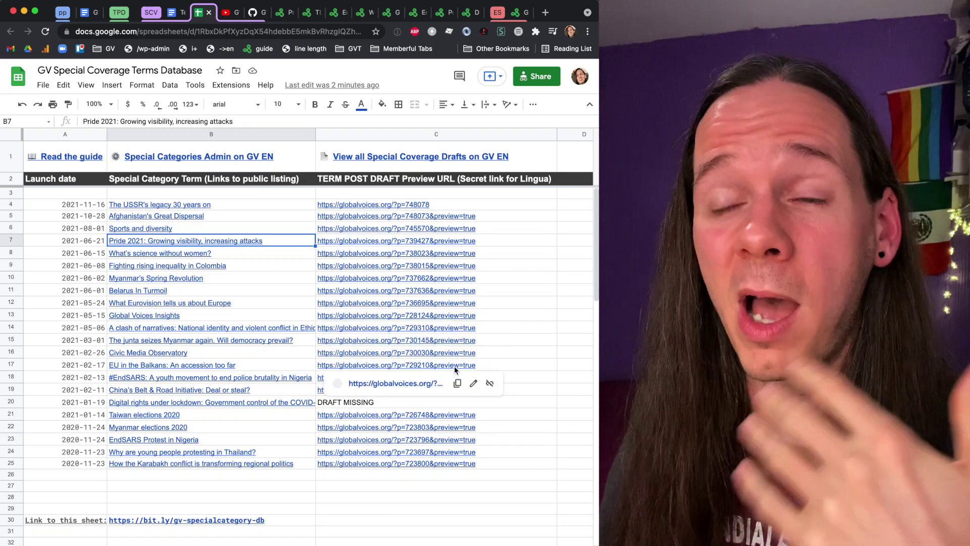
mouse_move(483, 247)
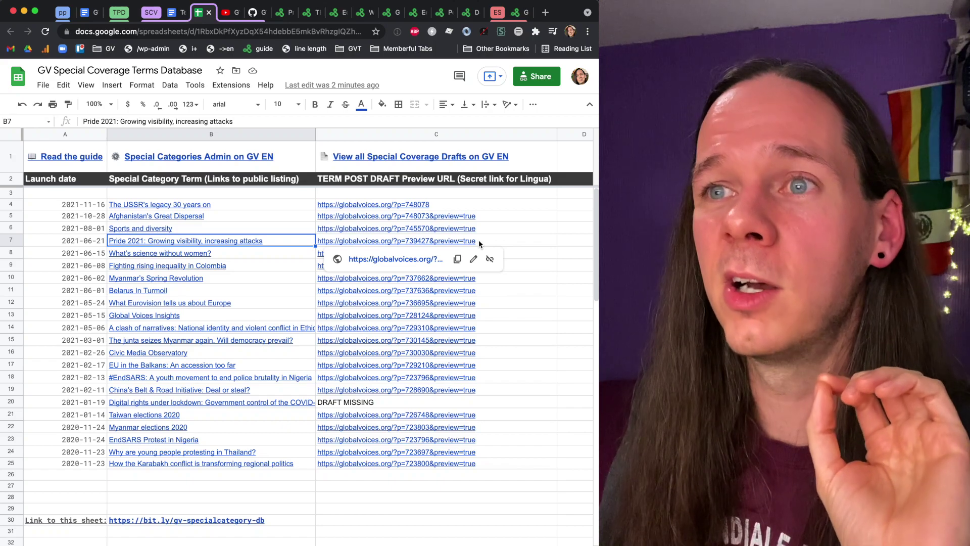
Start a new post on the Global Voices en Español test site and locate its GV Lingua Translation settings
left_click(515, 14)
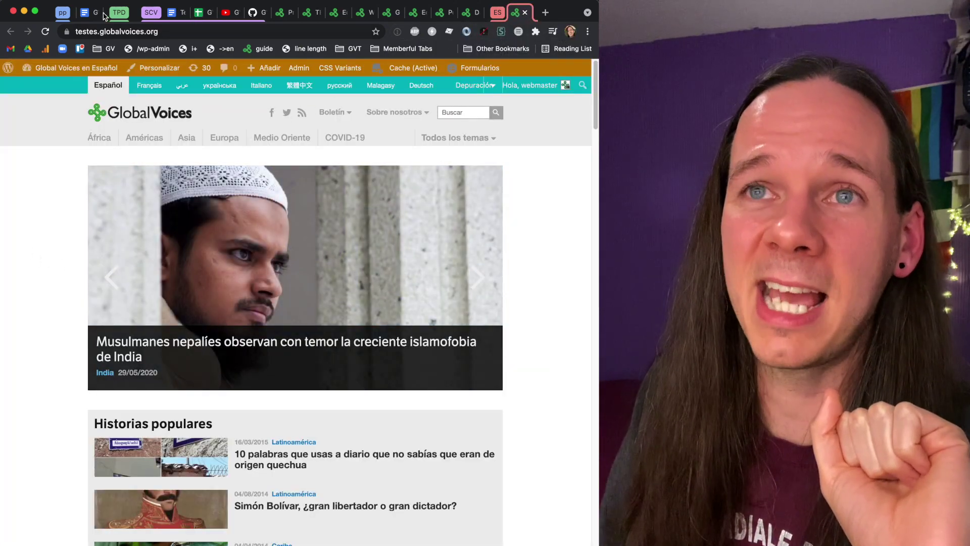
left_click(260, 69)
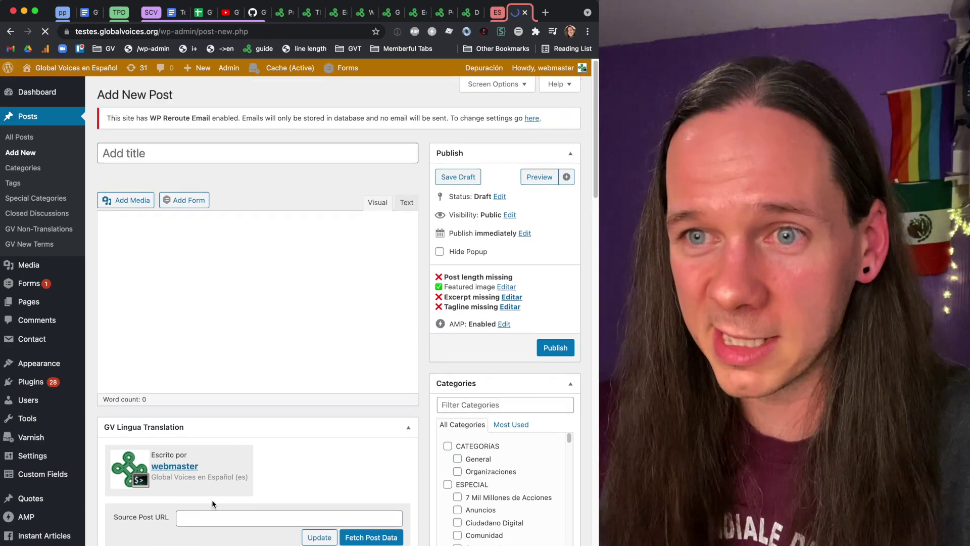
scroll(233, 443, "down", 3)
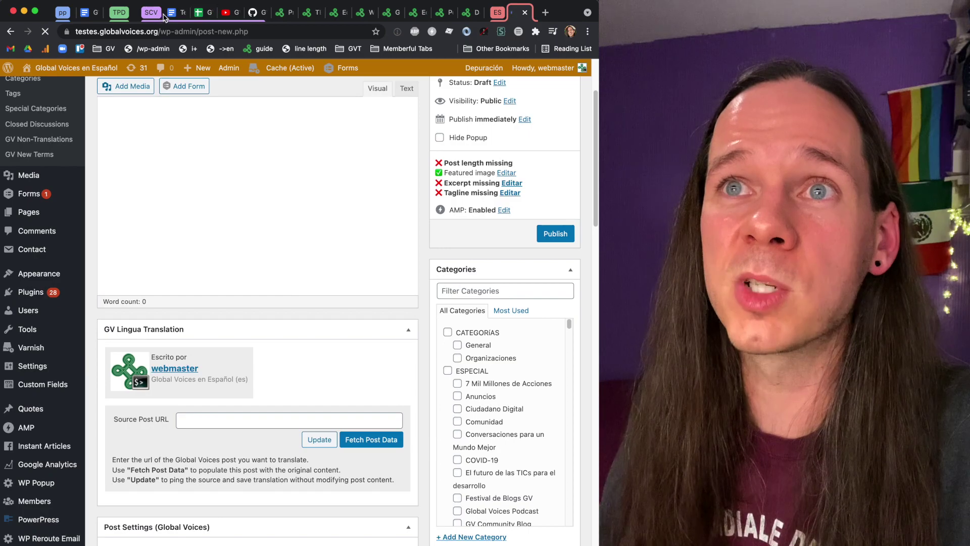
left_click(199, 12)
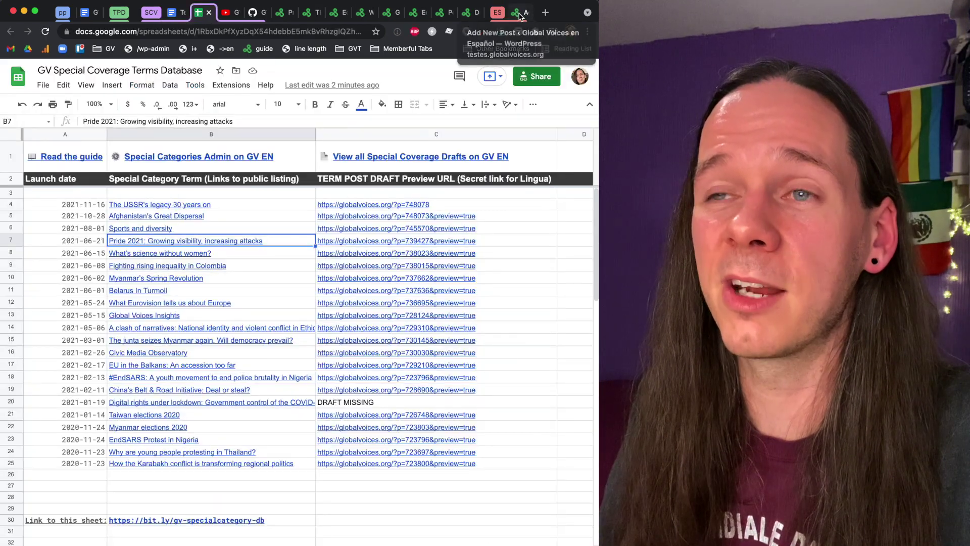
left_click(521, 12)
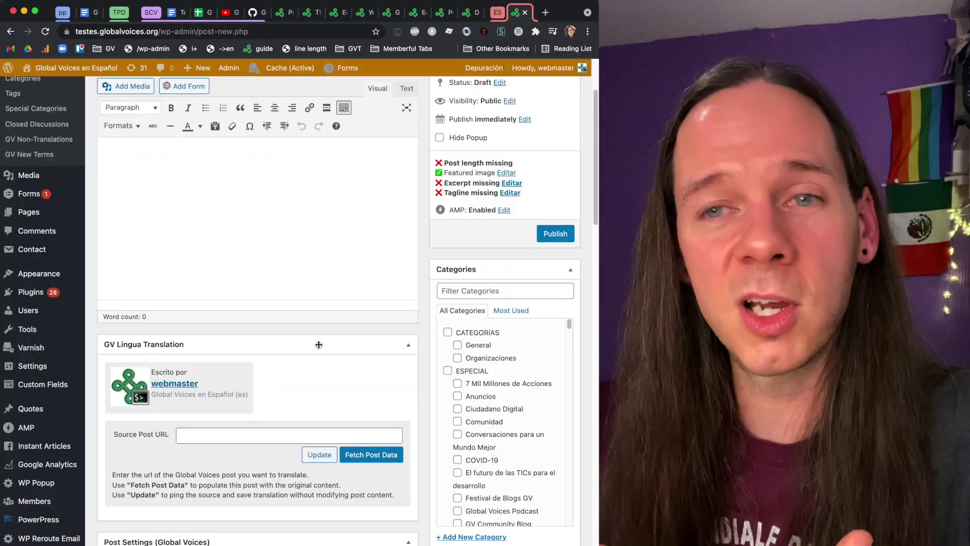
left_click(226, 432)
key("super+v")
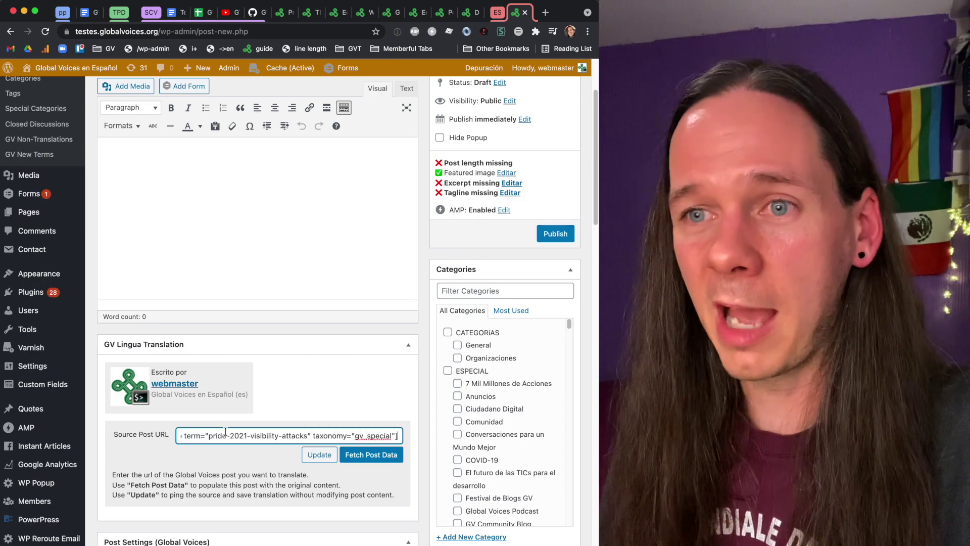
left_click(205, 13)
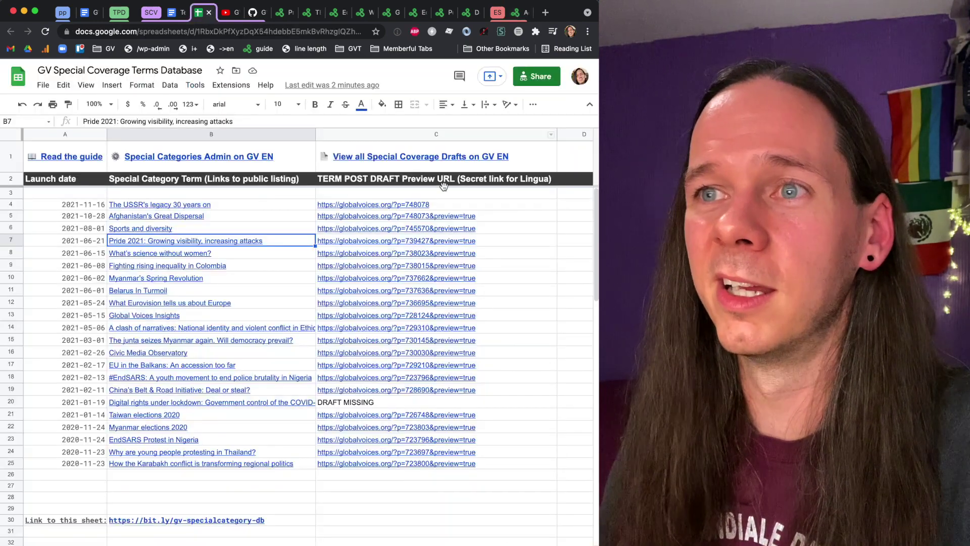
Copy the preview link of the Pride 2021 TERM POST DRAFT from its editor on the English test site
left_click(337, 12)
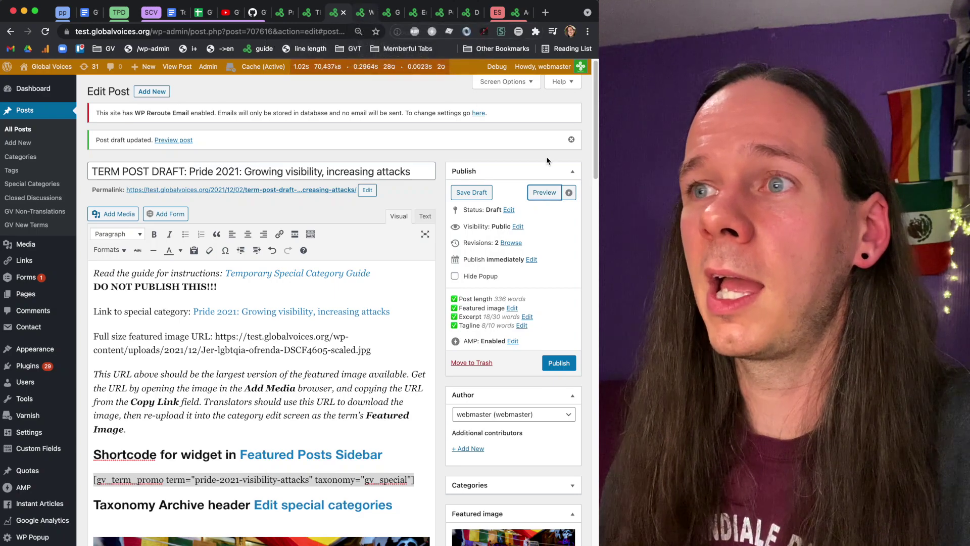
left_click(543, 196)
right_click(543, 196)
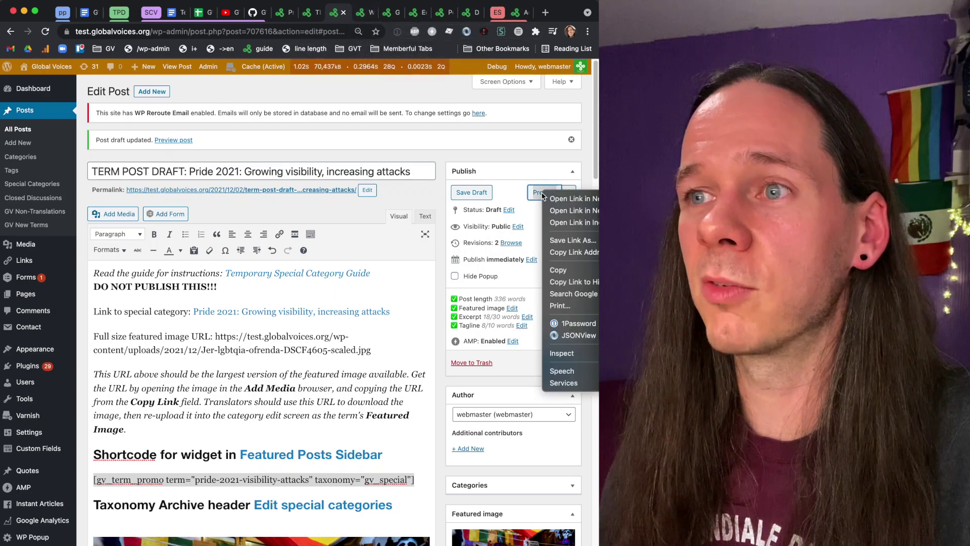
left_click(561, 271)
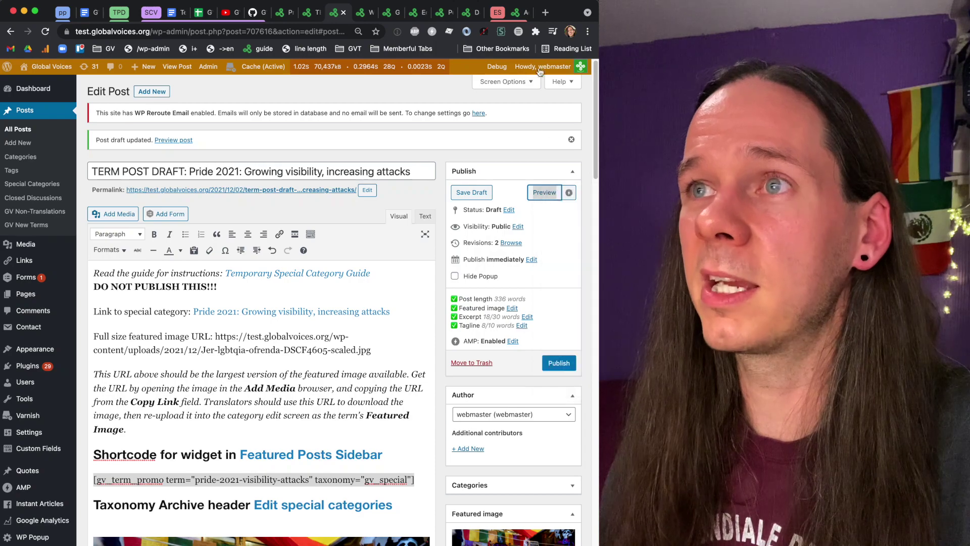
left_click(517, 12)
triple_click(238, 436)
key("super+v")
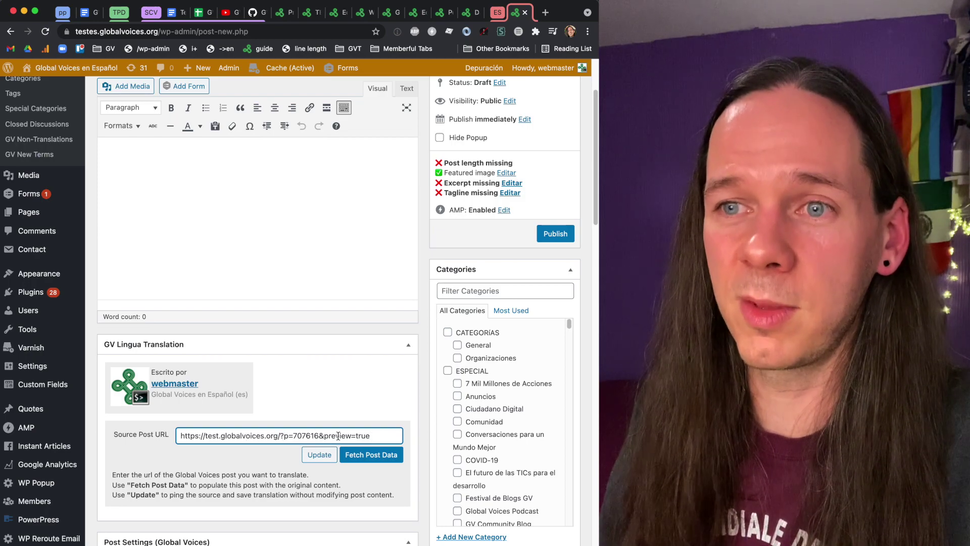
left_click_drag(287, 436, 319, 436)
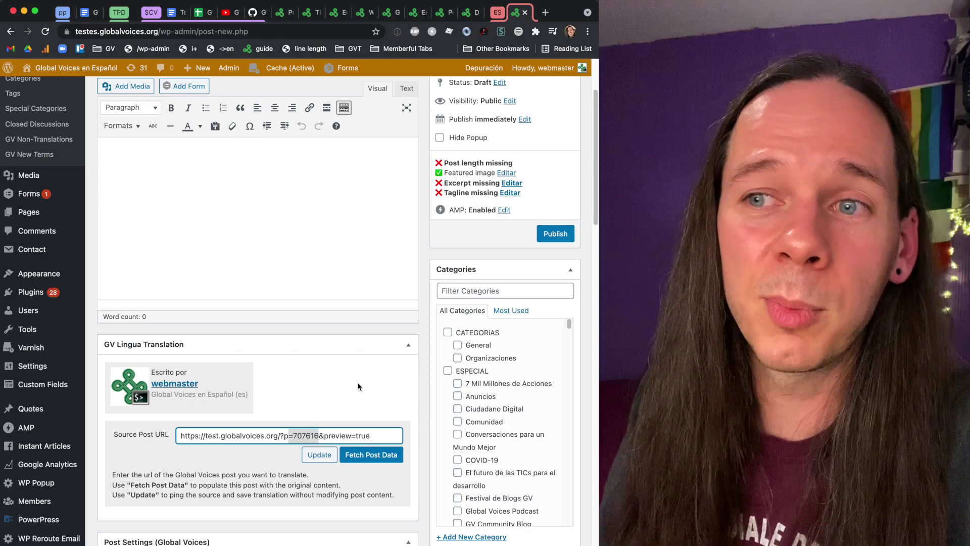
left_click(373, 456)
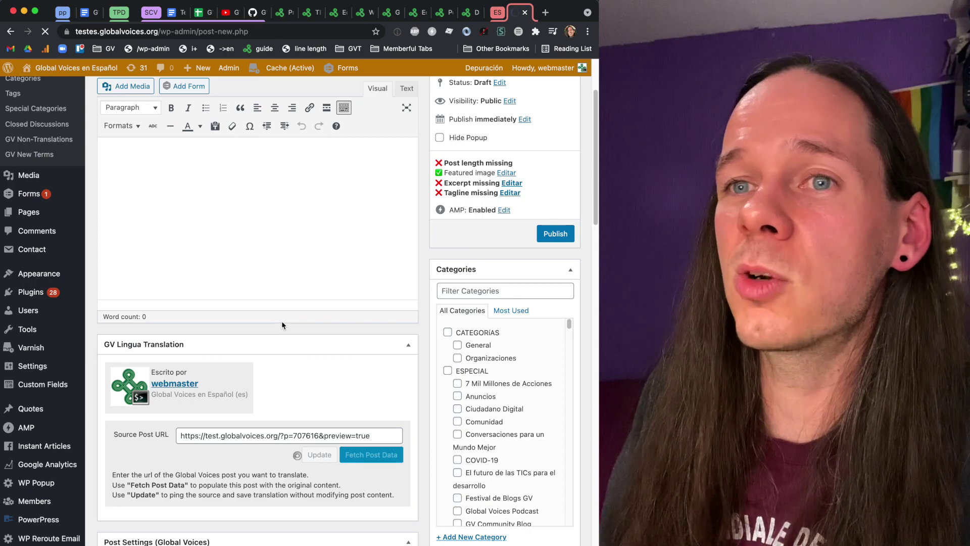
Review the original English term draft and insert "ES" before "Pride 2021" in the fetched Spanish draft's title
left_click(338, 17)
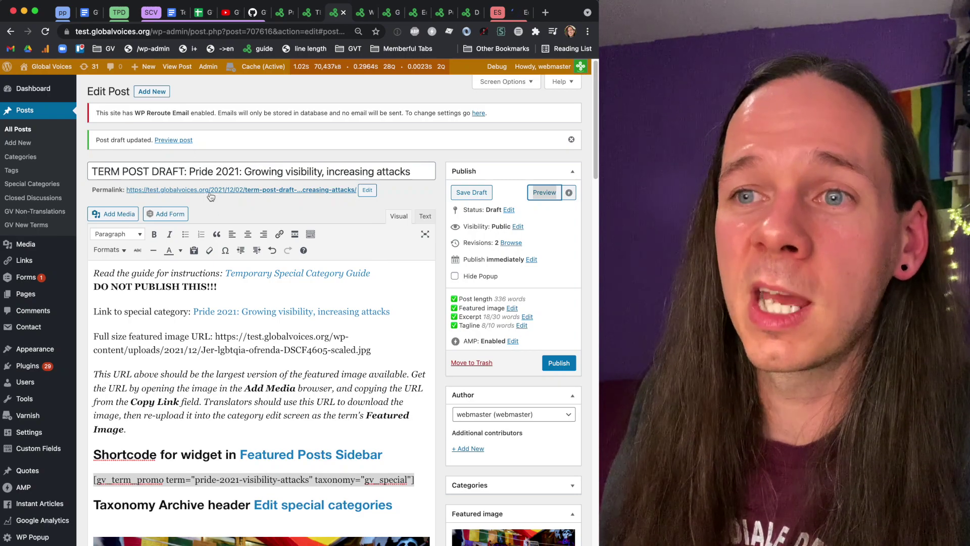
scroll(278, 273, "down", 3)
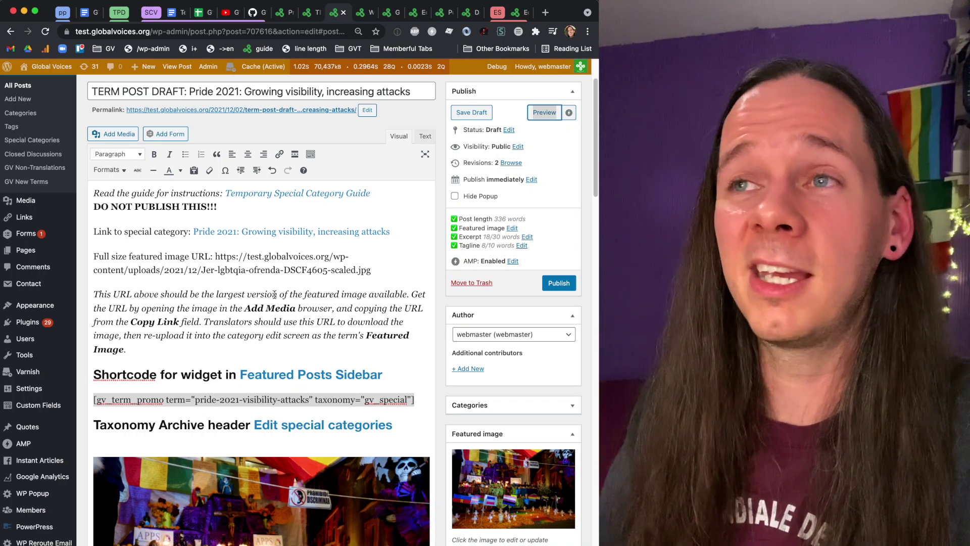
left_click(520, 18)
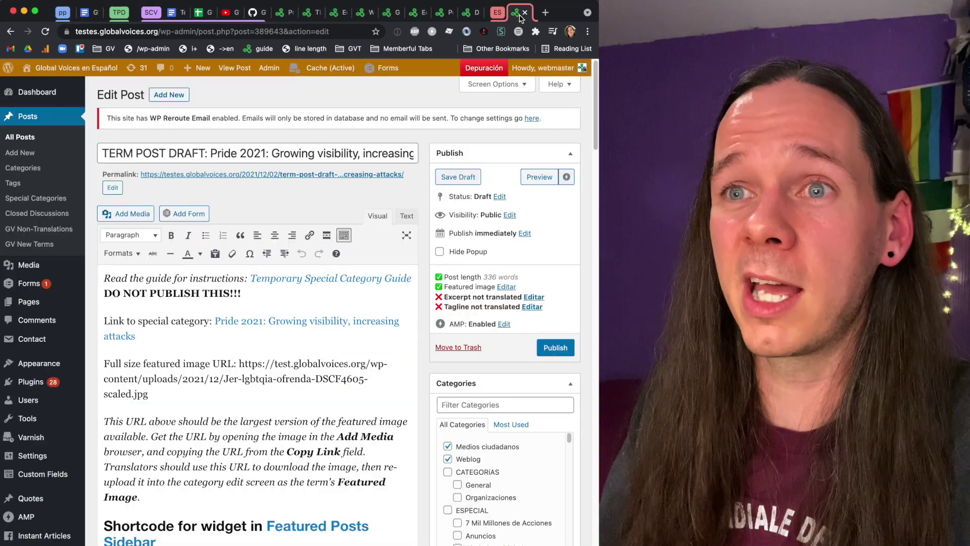
left_click(210, 154)
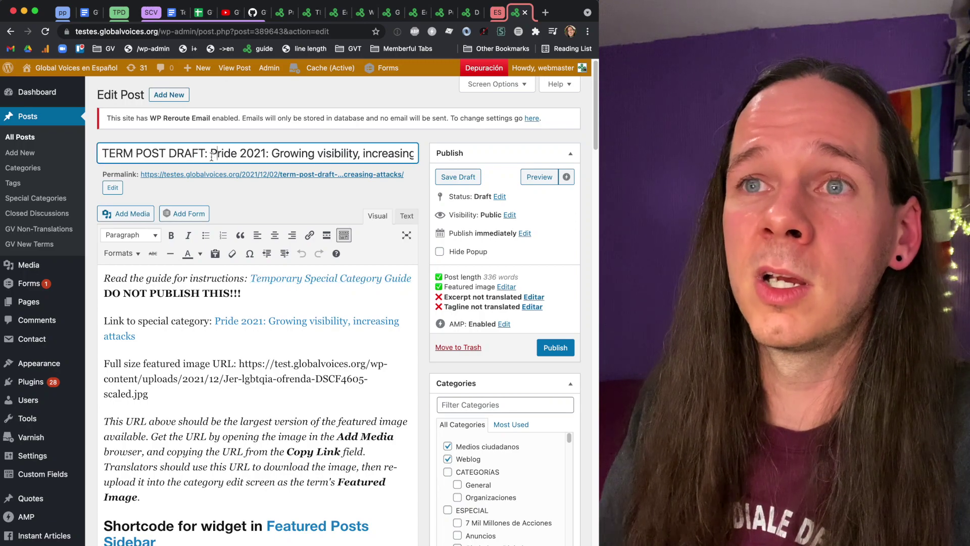
type("ES")
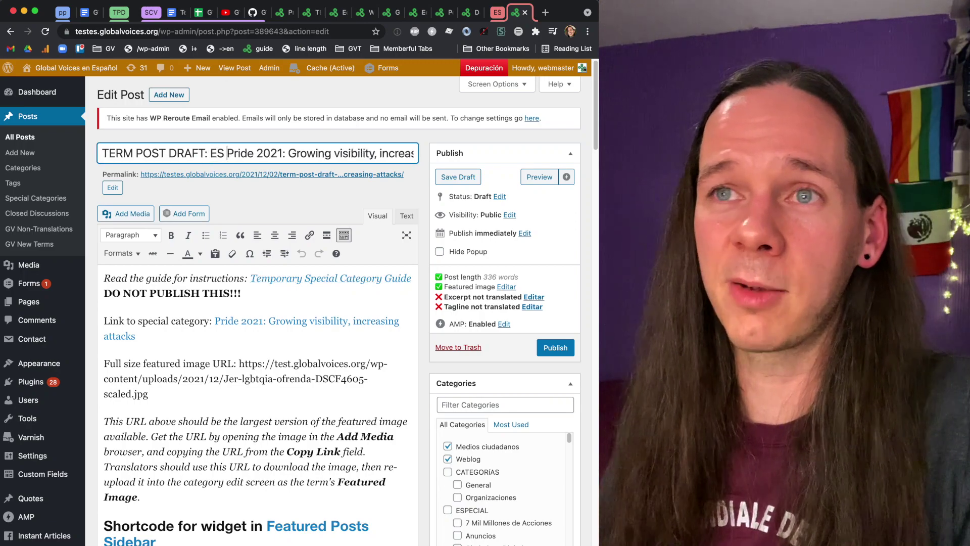
left_click_drag(226, 154, 404, 153)
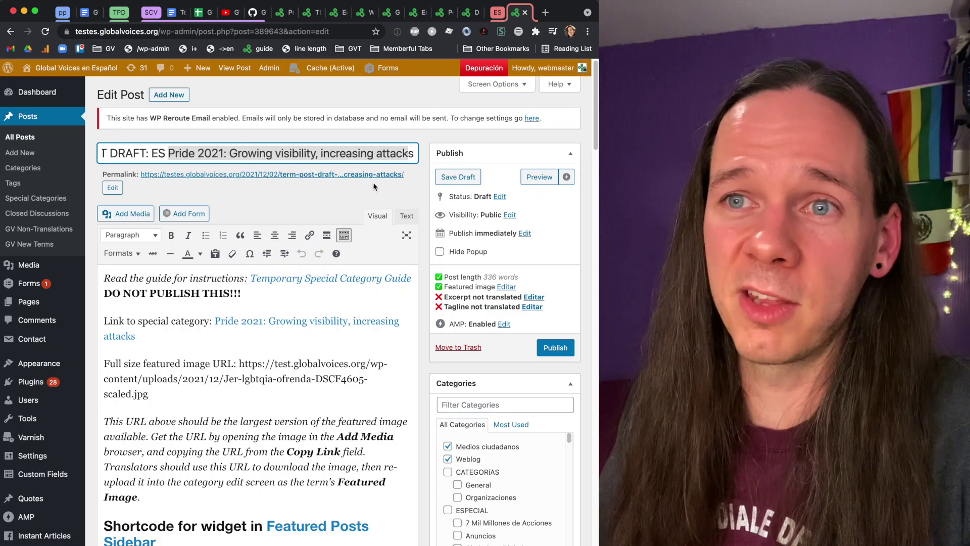
Check the special category link in the Spanish draft and insert "ES" at the start of the Taxonomy Archive header's Lorem ipsum text
scroll(373, 190, "down", 5)
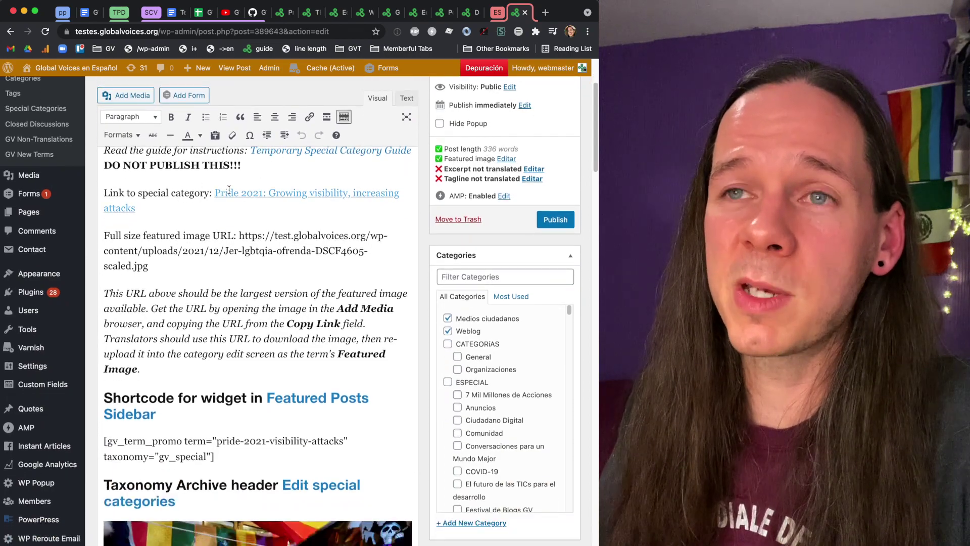
left_click(268, 194)
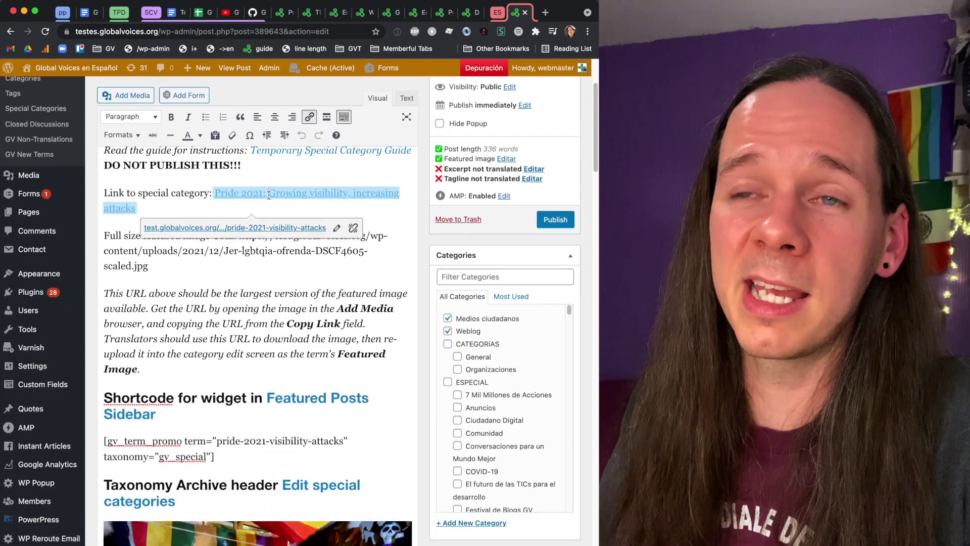
left_click(182, 199)
scroll(204, 295, "down", 5)
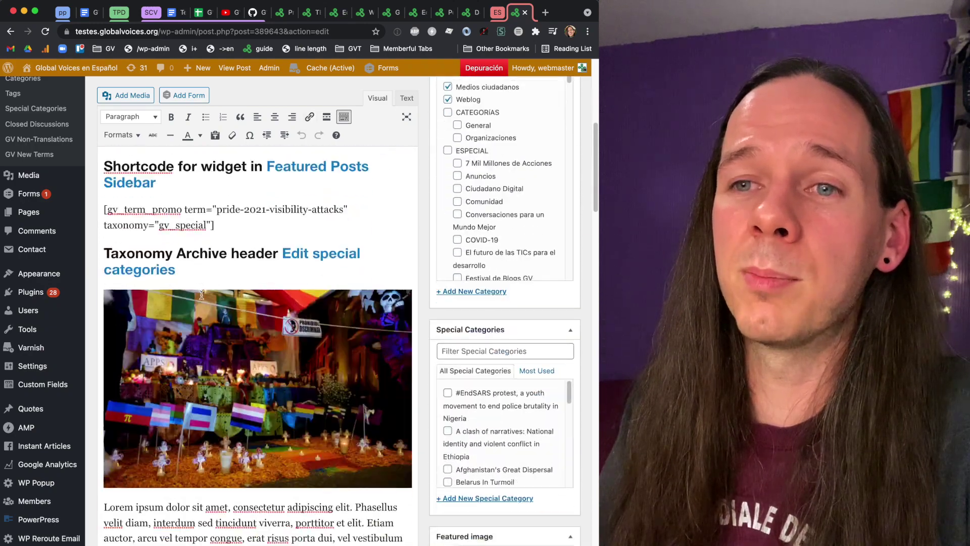
scroll(201, 294, "down", 2)
left_click(101, 449)
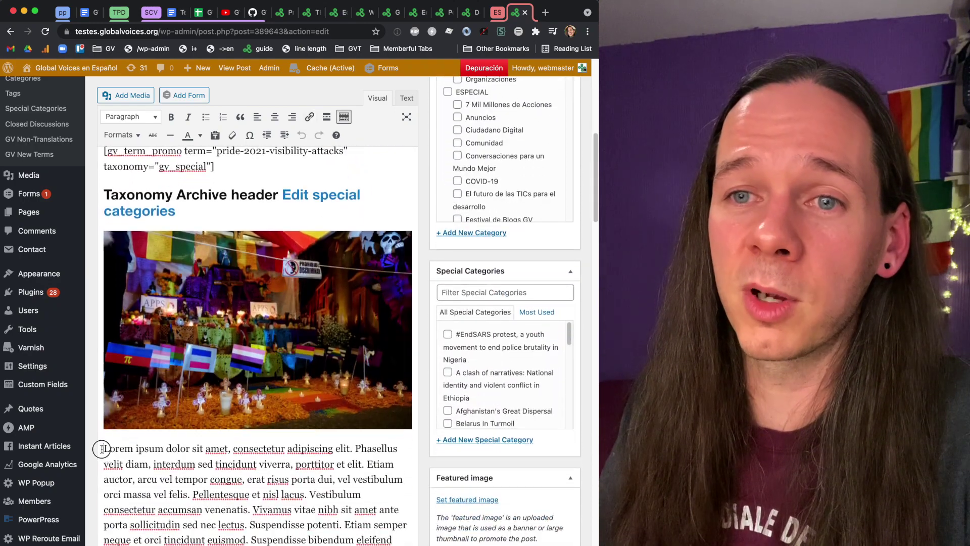
type("ES")
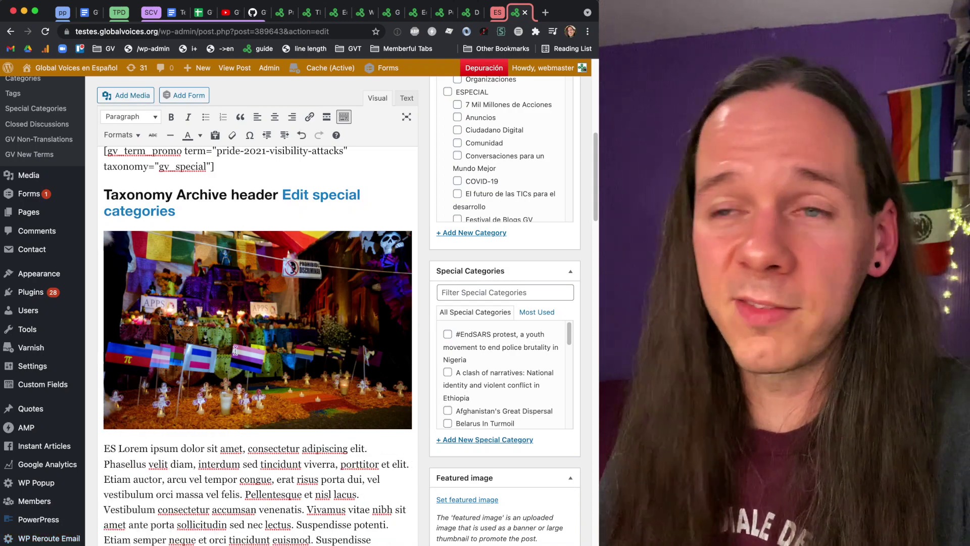
scroll(278, 339, "down", 1)
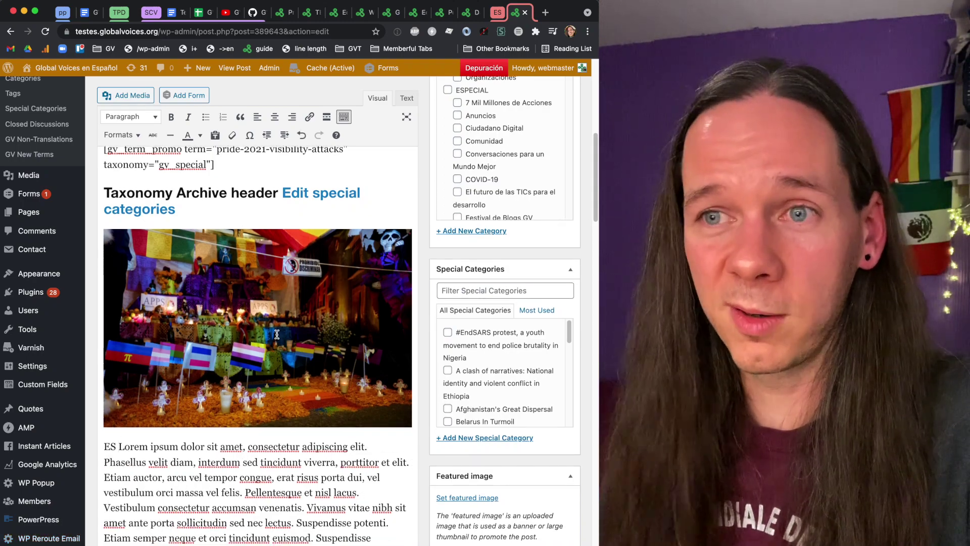
scroll(259, 318, "down", 1)
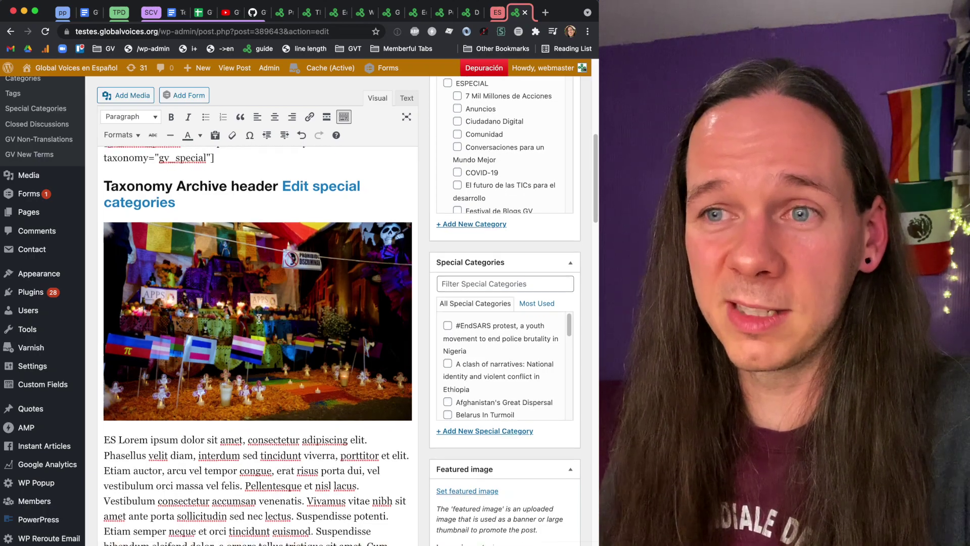
Review the Spanish draft's instructions above the Taxonomy Archive header, including the DO NOT PUBLISH THIS!!! notice, and its remaining content
scroll(259, 319, "down", 5)
scroll(292, 377, "up", 7)
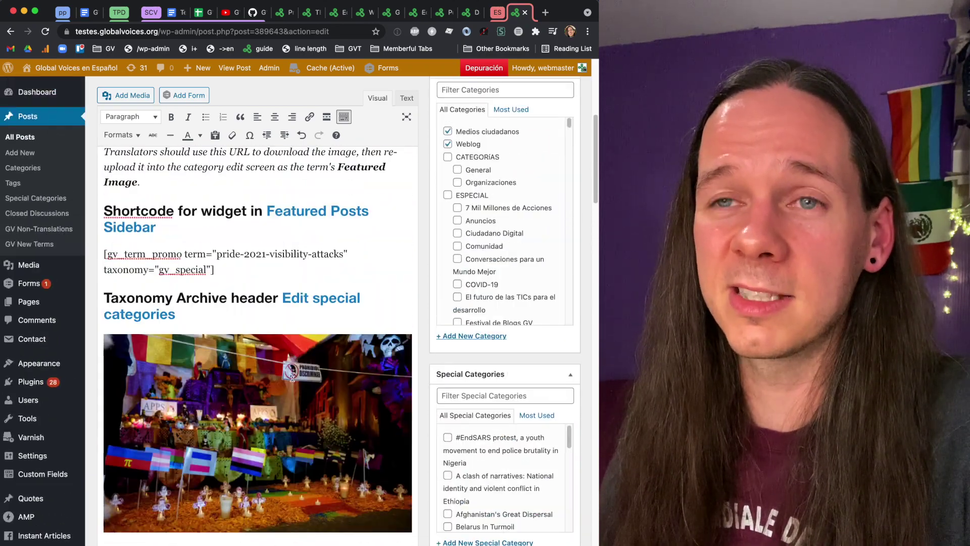
scroll(292, 376, "up", 5)
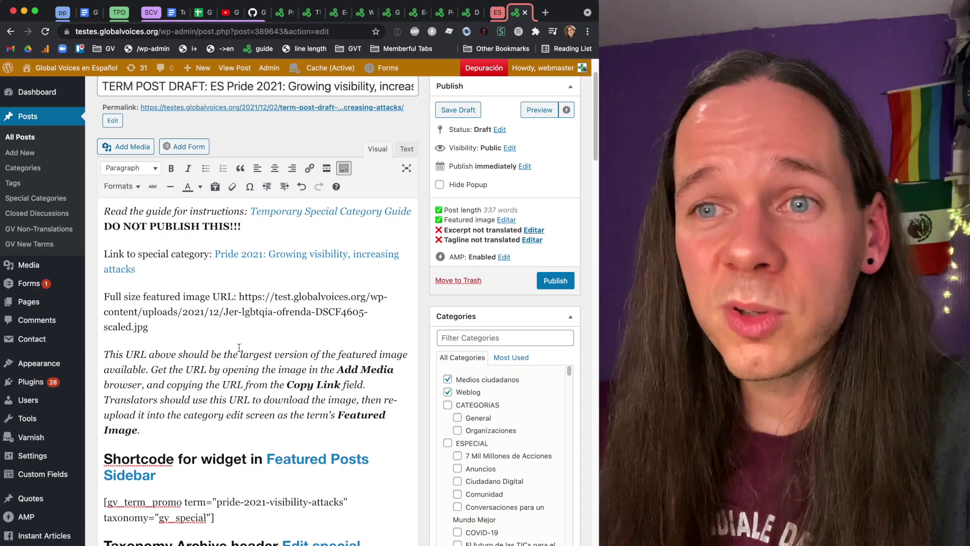
scroll(201, 376, "down", 2)
left_click_drag(201, 491, 85, 139)
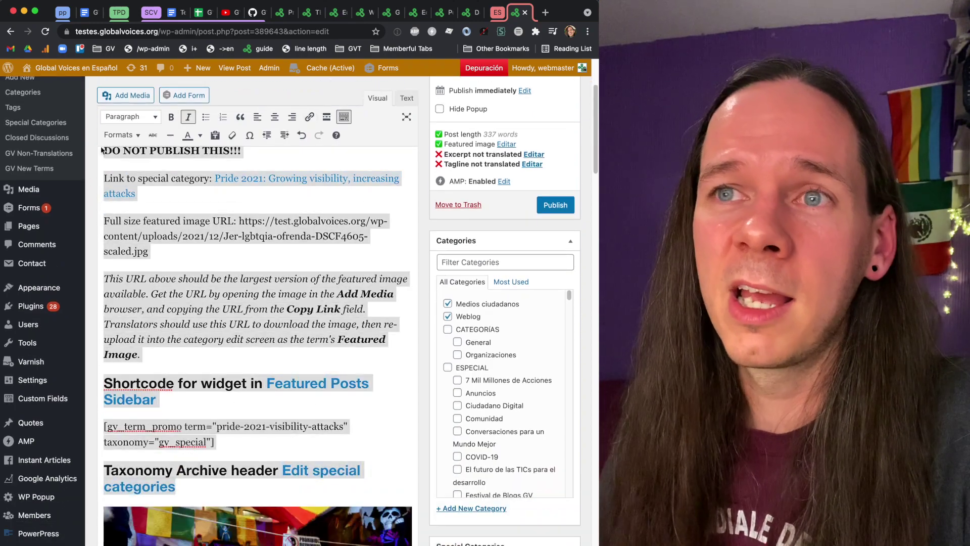
scroll(297, 310, "up", 2)
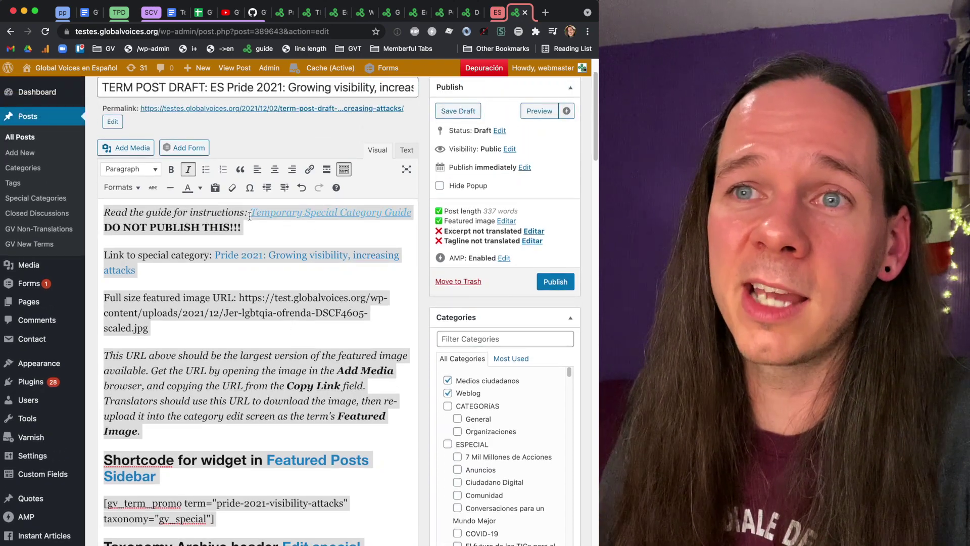
left_click(123, 229)
left_click_drag(254, 230, 79, 228)
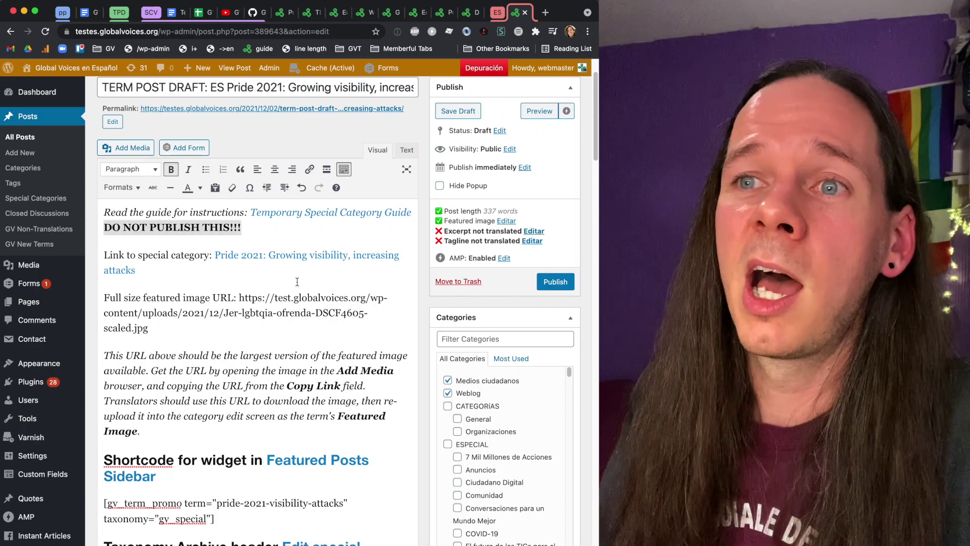
scroll(298, 282, "down", 2)
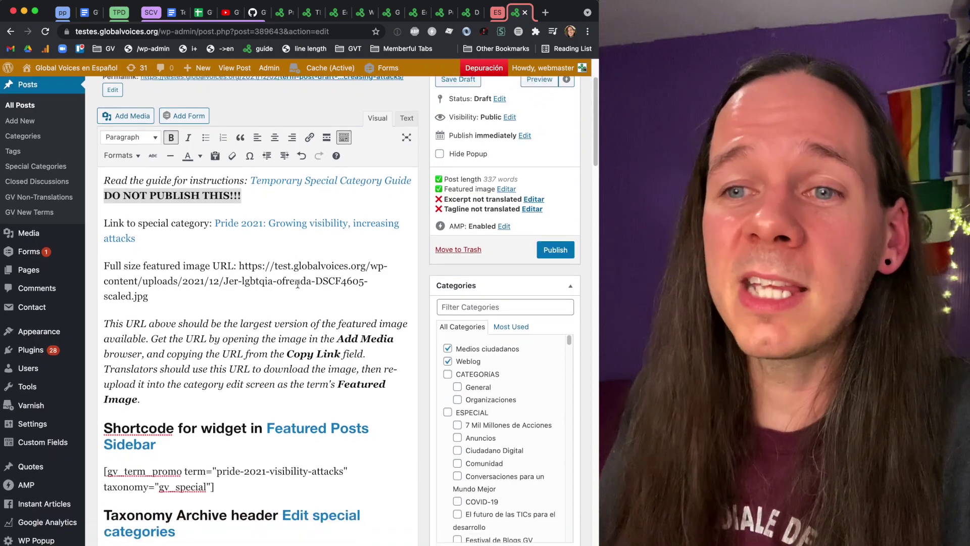
scroll(298, 284, "down", 10)
scroll(399, 442, "up", 10)
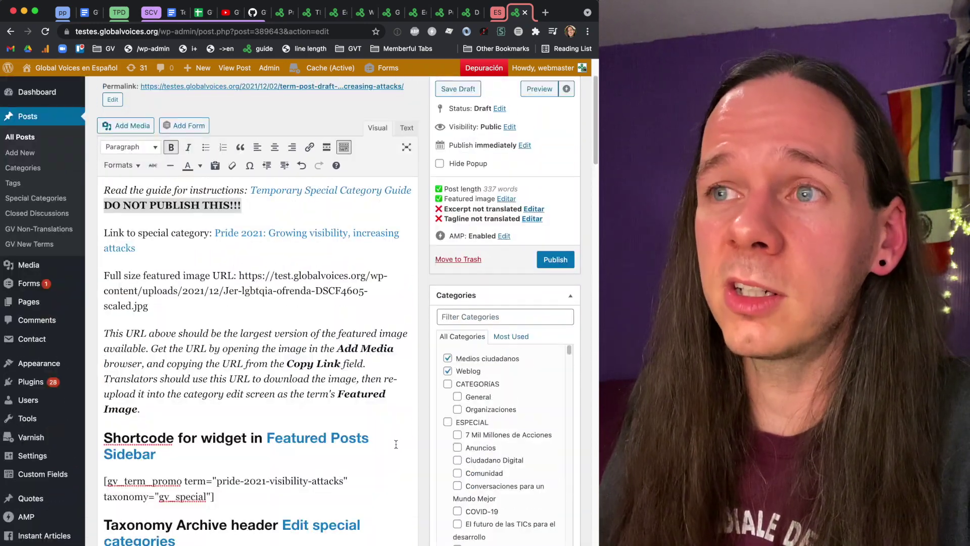
Insert "ES" at the start of the Spanish draft's excerpt and collapse the Facebook Instant Articles section
left_click(532, 209)
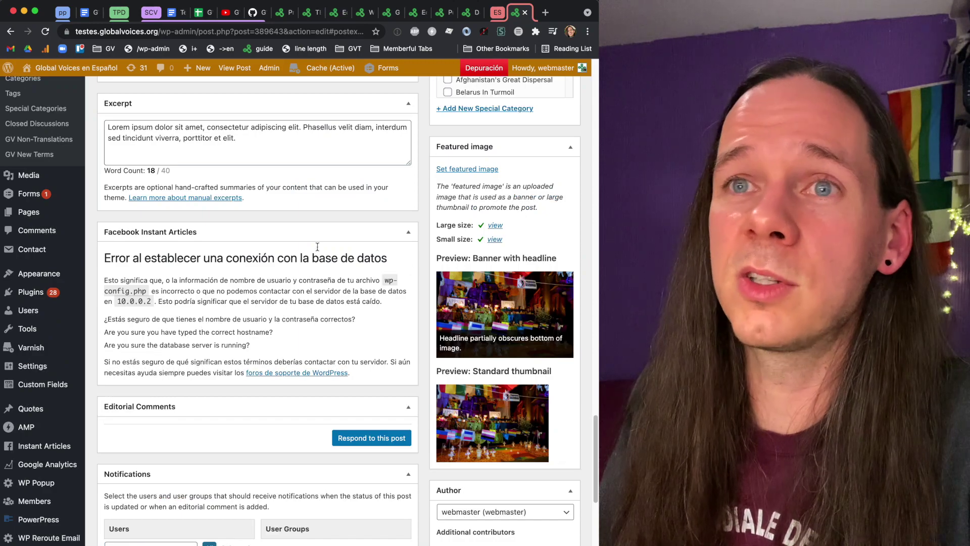
left_click(131, 125)
type("ES")
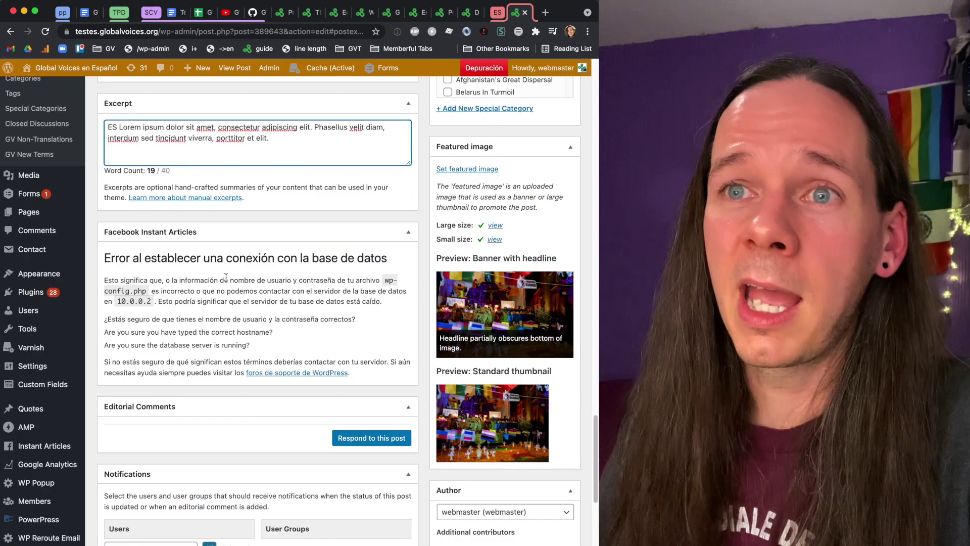
left_click(222, 232)
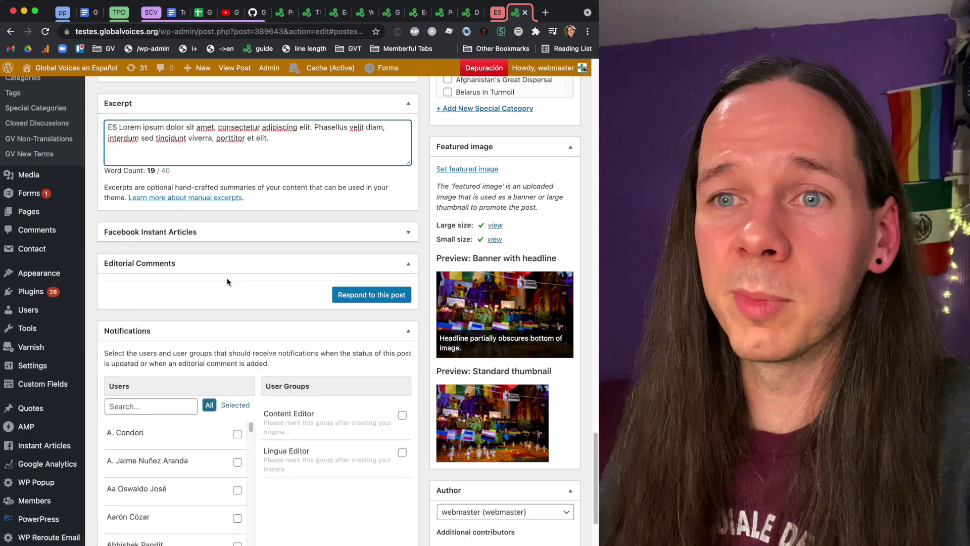
Insert "ES" at the start of the Lorem ipsum tagline in the Spanish draft's post settings
scroll(226, 281, "up", 10)
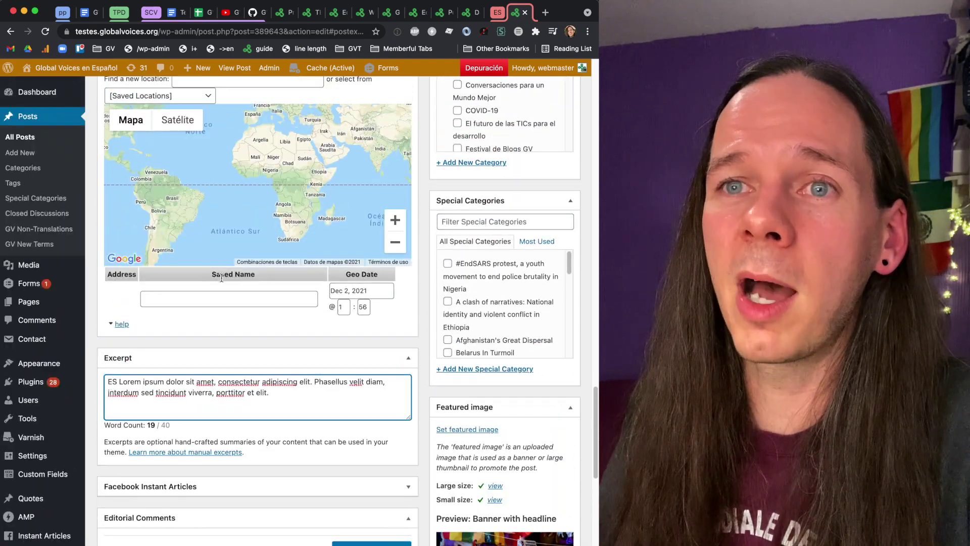
scroll(222, 281, "up", 4)
left_click(130, 248)
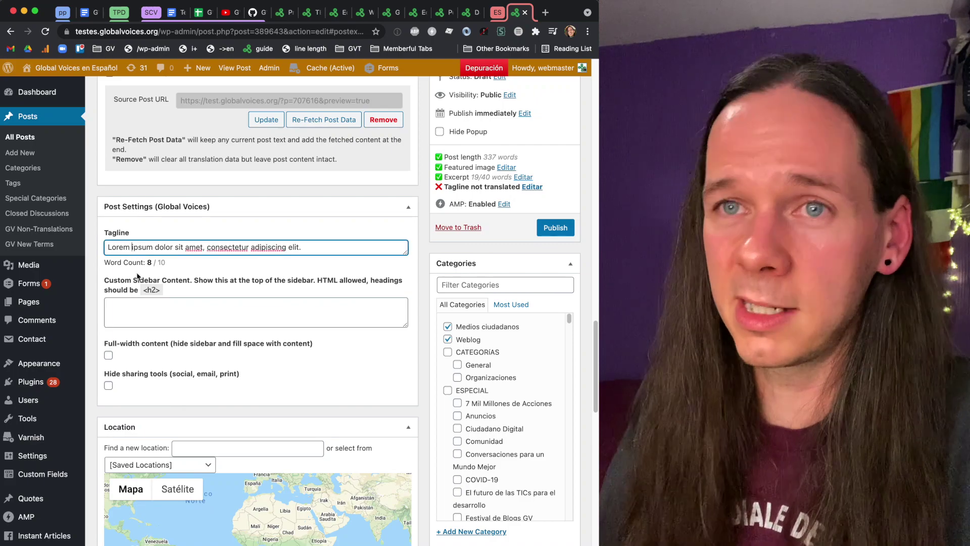
type("ES")
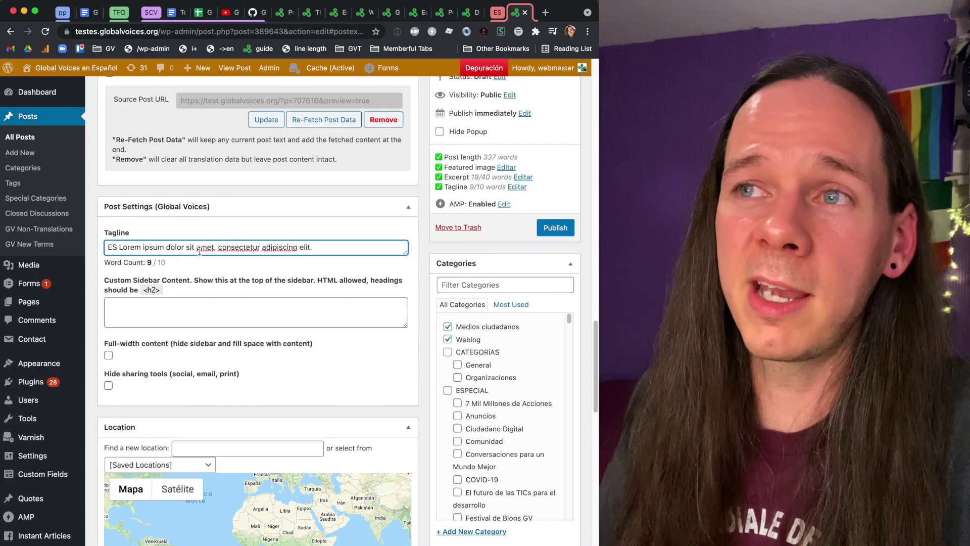
key("BackSpace")
key("BackSpace")
key("BackSpace")
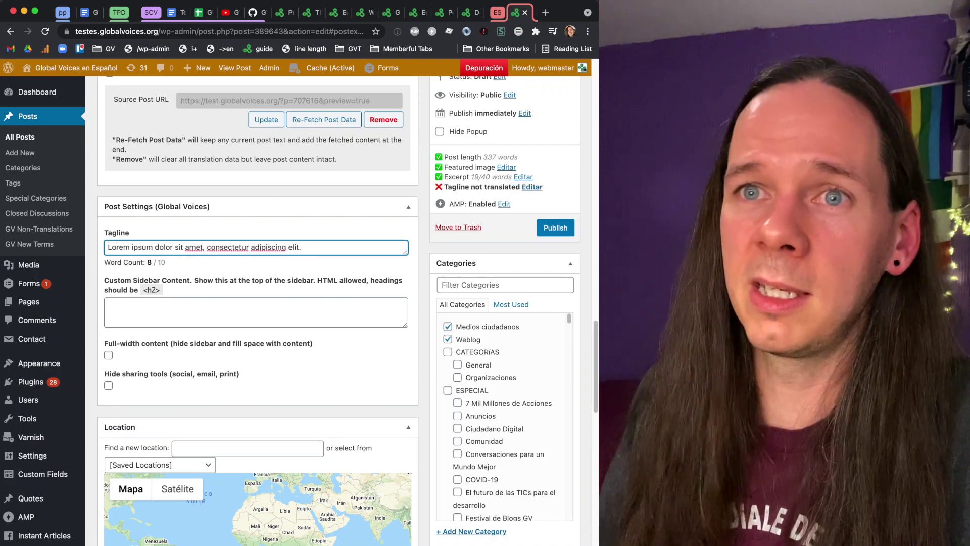
scroll(464, 162, "up", 3)
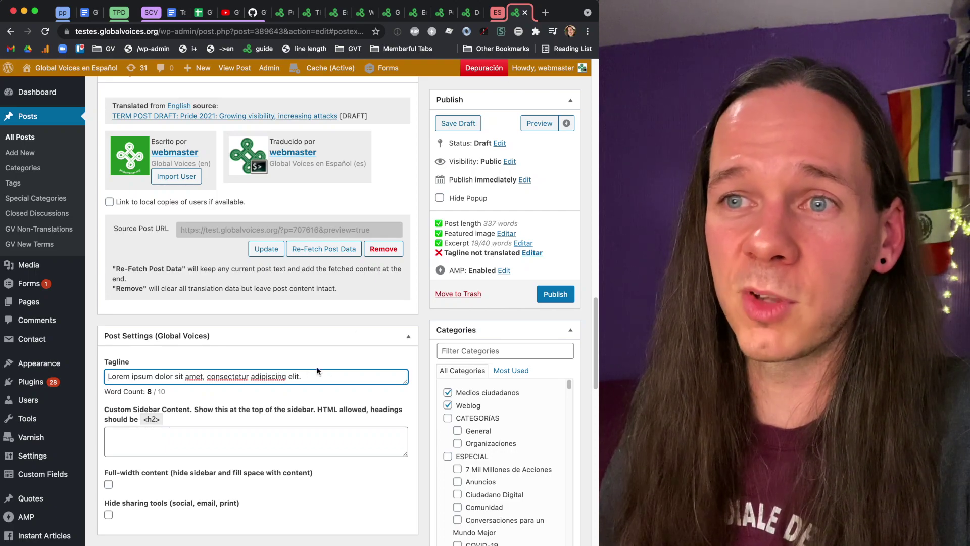
type("ES")
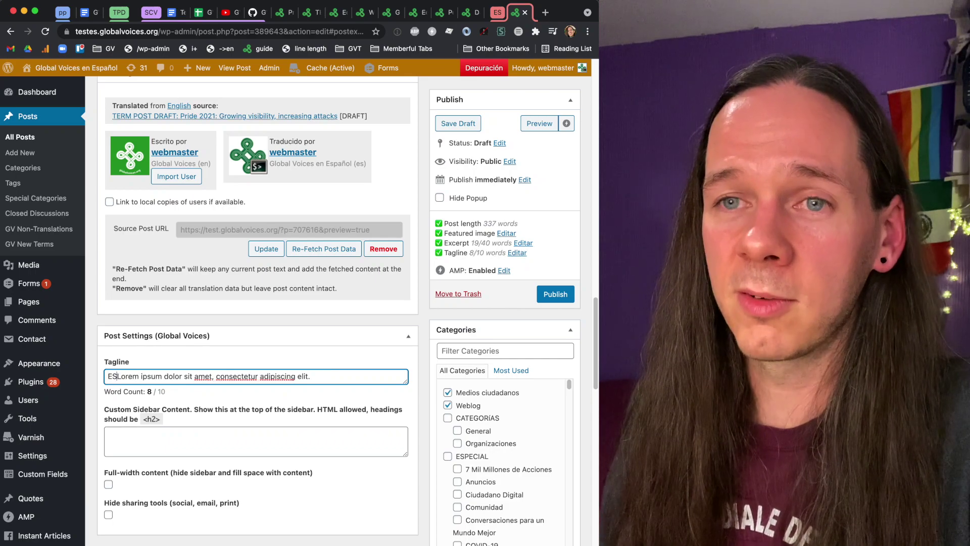
Open the special category link, Pride 2021: Growing visibility, increasing attacks, from the start of the Spanish draft's text
scroll(394, 347, "up", 5)
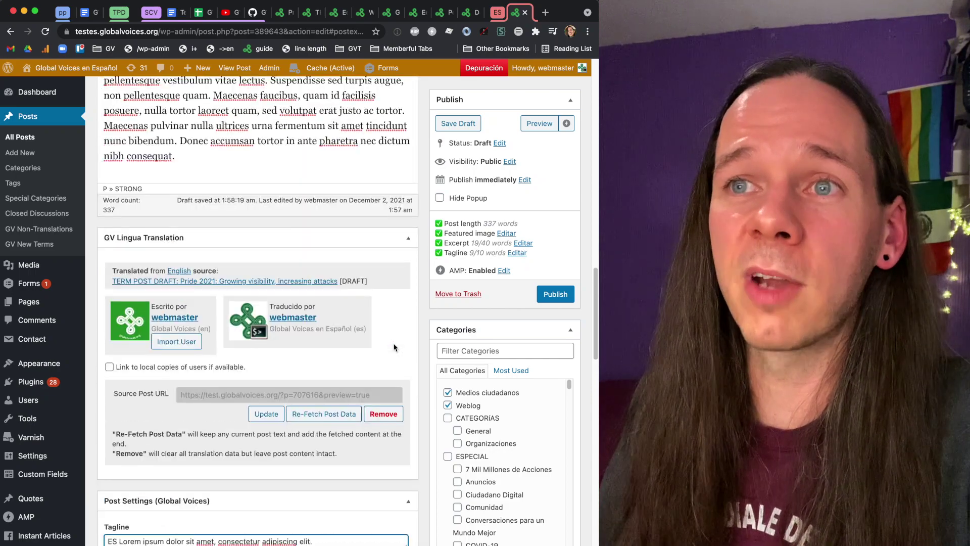
scroll(394, 347, "up", 9)
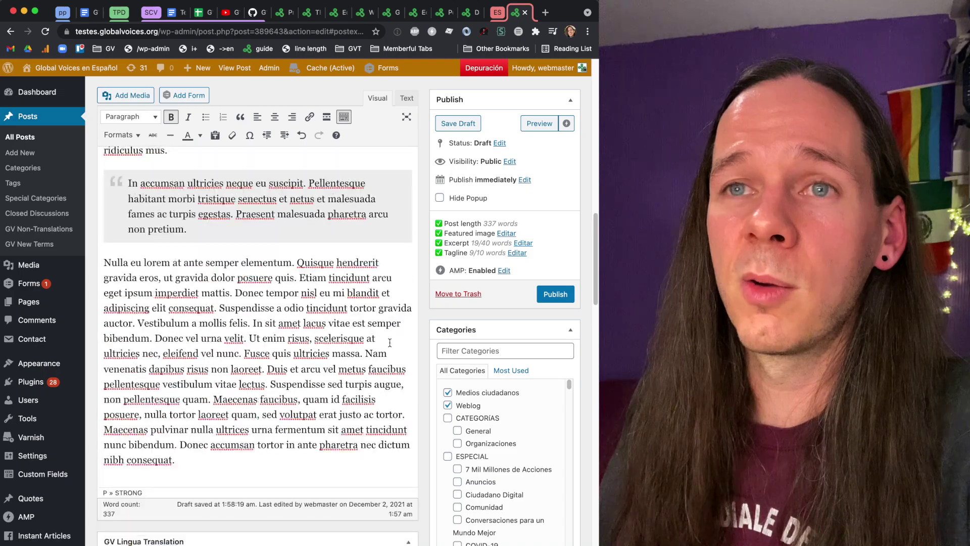
scroll(390, 343, "up", 15)
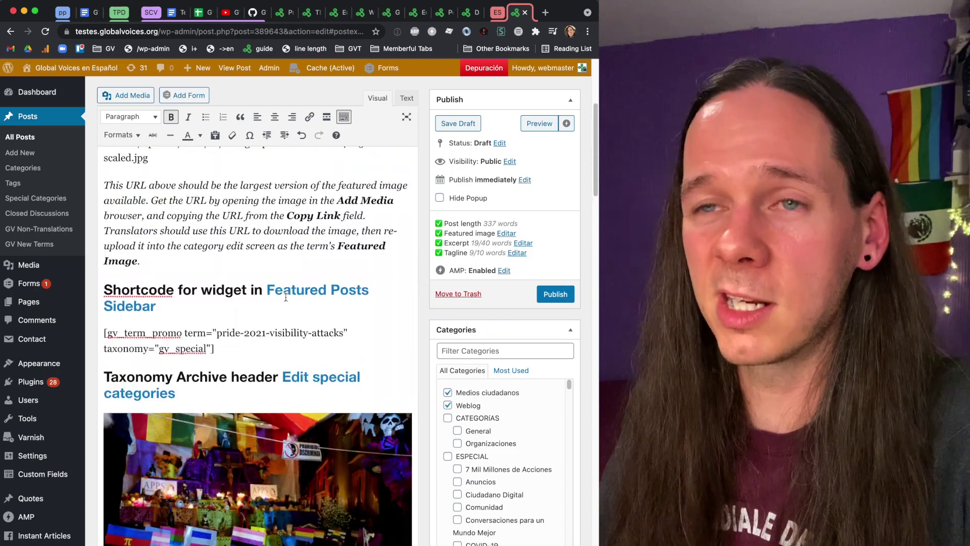
scroll(286, 297, "up", 5)
scroll(286, 297, "up", 2)
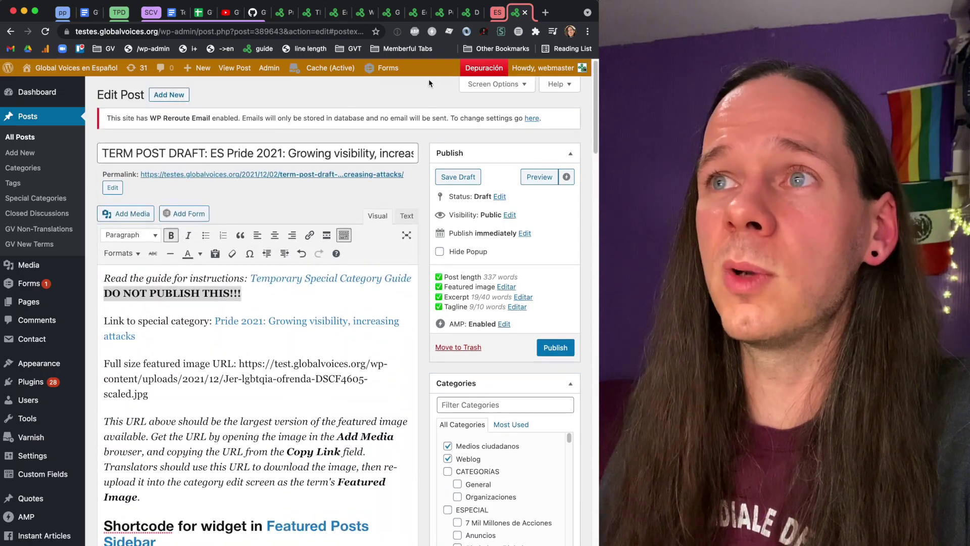
left_click(305, 320)
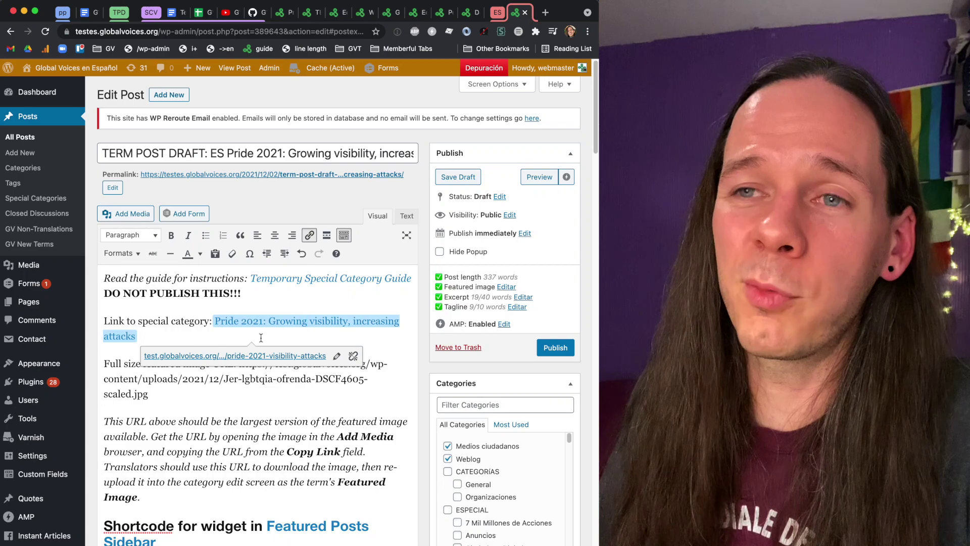
left_click(273, 356)
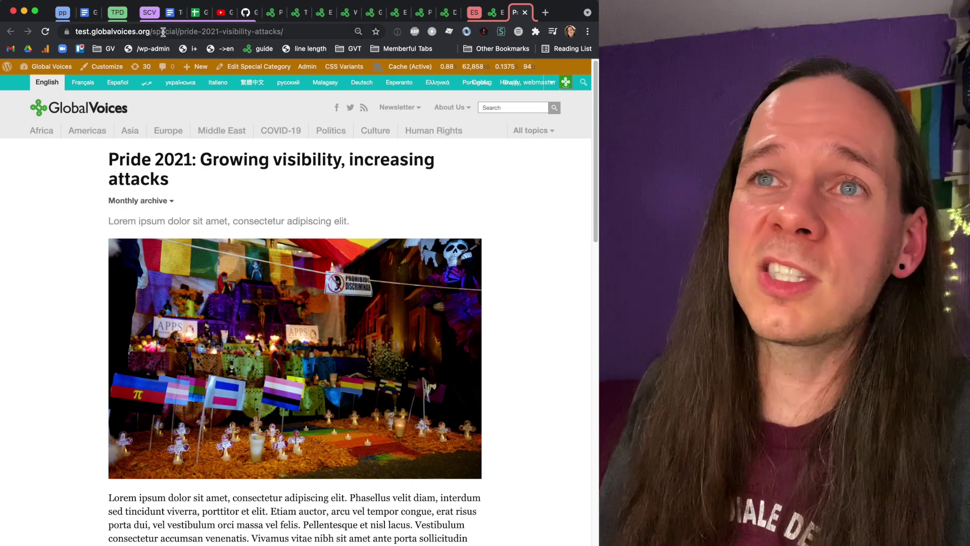
Load the Spanish version of the category page by changing the address's domain to testes.globalvoices.org, keeping the pride-2021-visibility-attacks slug
left_click_drag(154, 31, 245, 37)
left_click(298, 32)
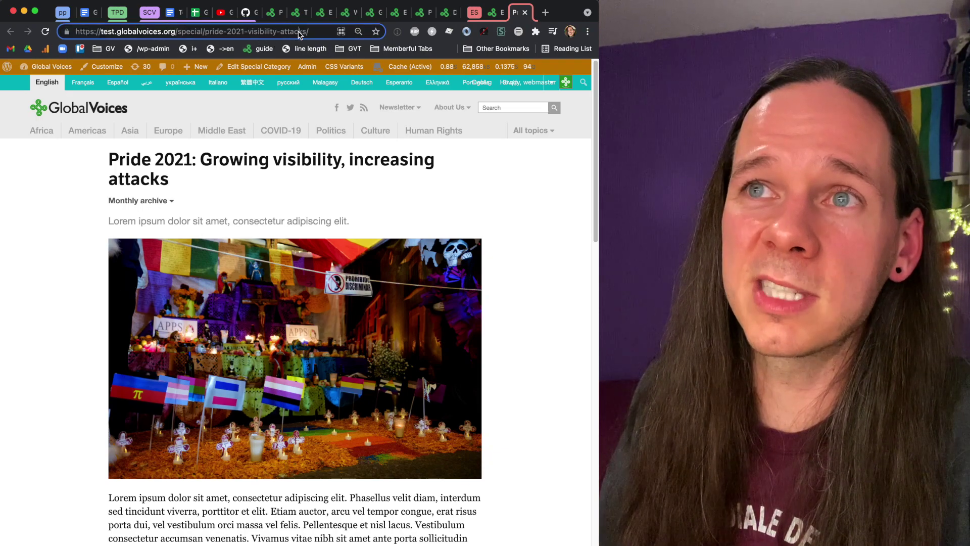
left_click_drag(205, 32, 301, 33)
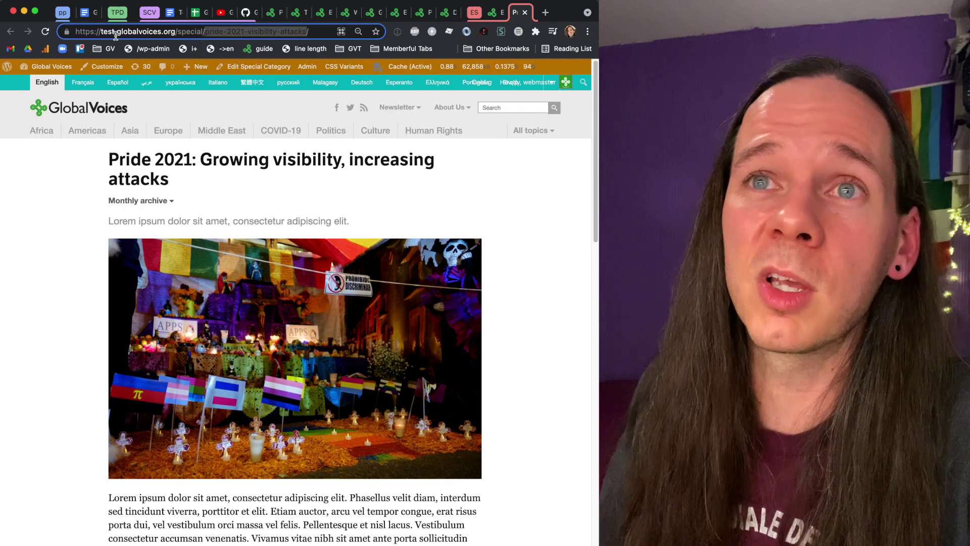
left_click(114, 34)
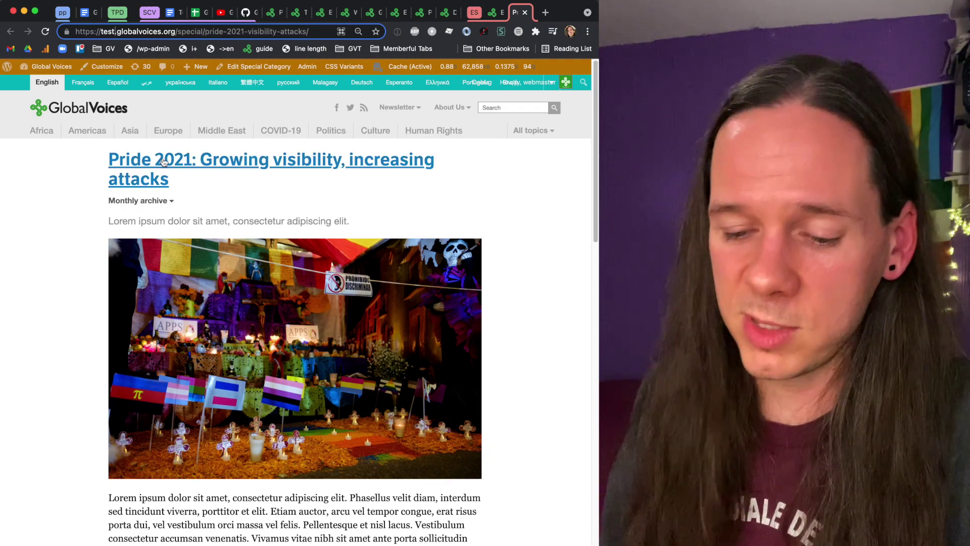
type("es")
key("Return")
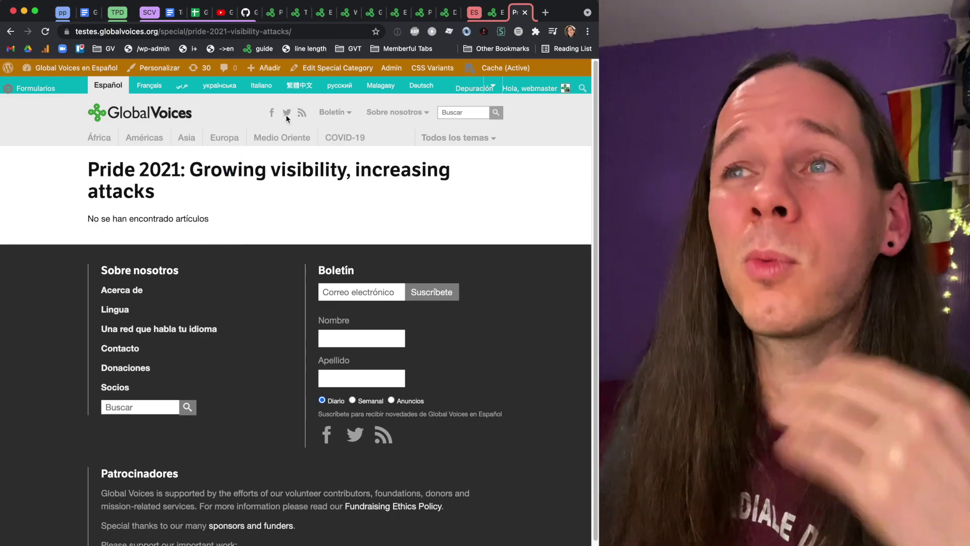
Compare the Spanish draft's Taxonomy Archive header image and text with the Spanish Pride 2021 category page
left_click(489, 13)
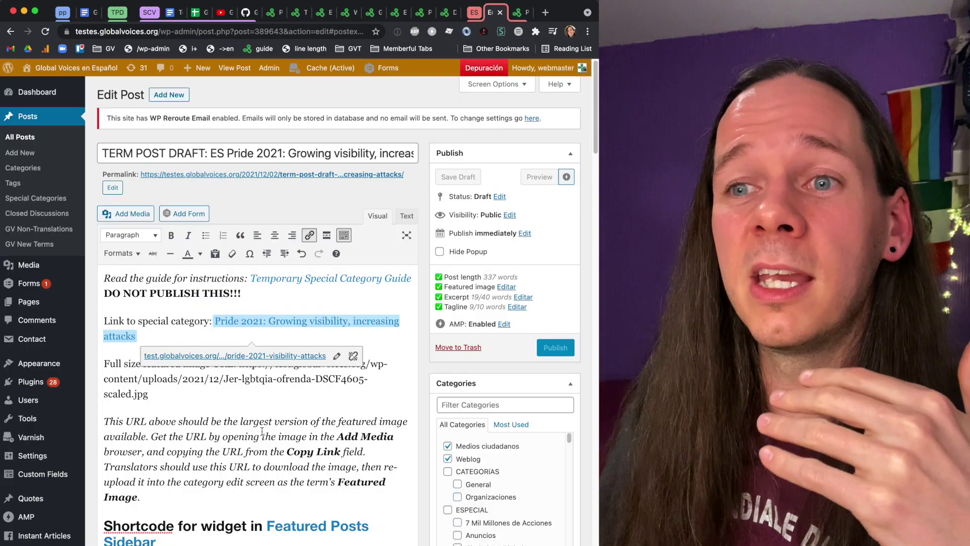
scroll(262, 428, "down", 8)
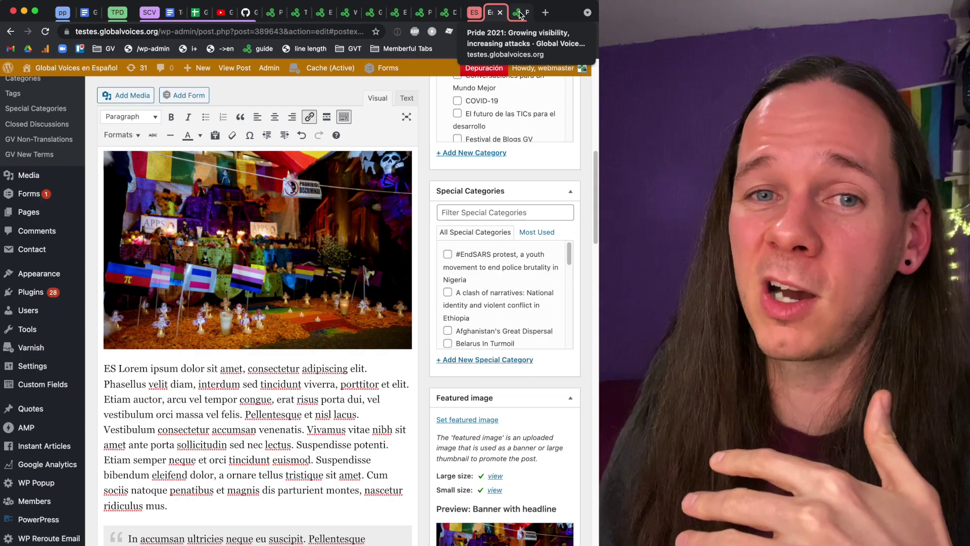
left_click(521, 14)
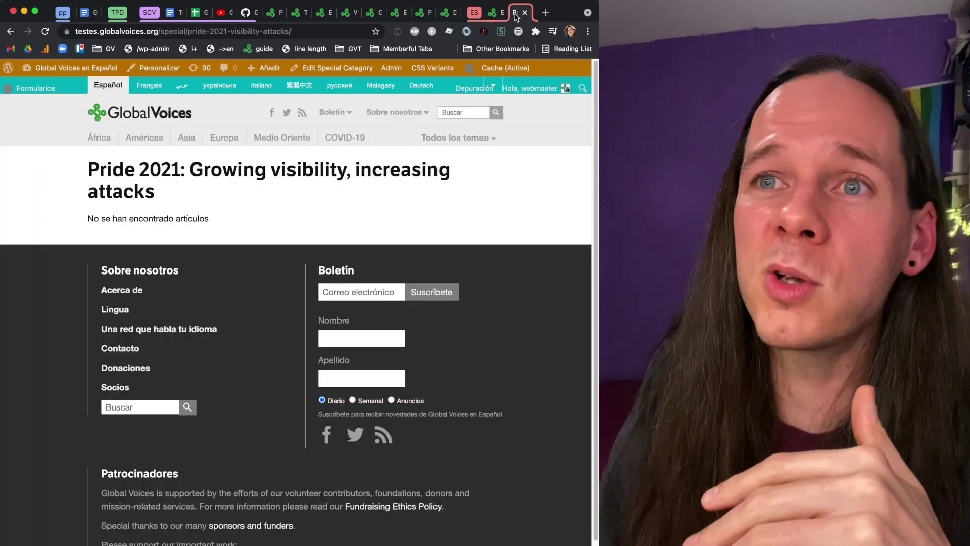
Open the Pride 2021 category page from the English test site's homepage and examine its header and listed posts
left_click(326, 13)
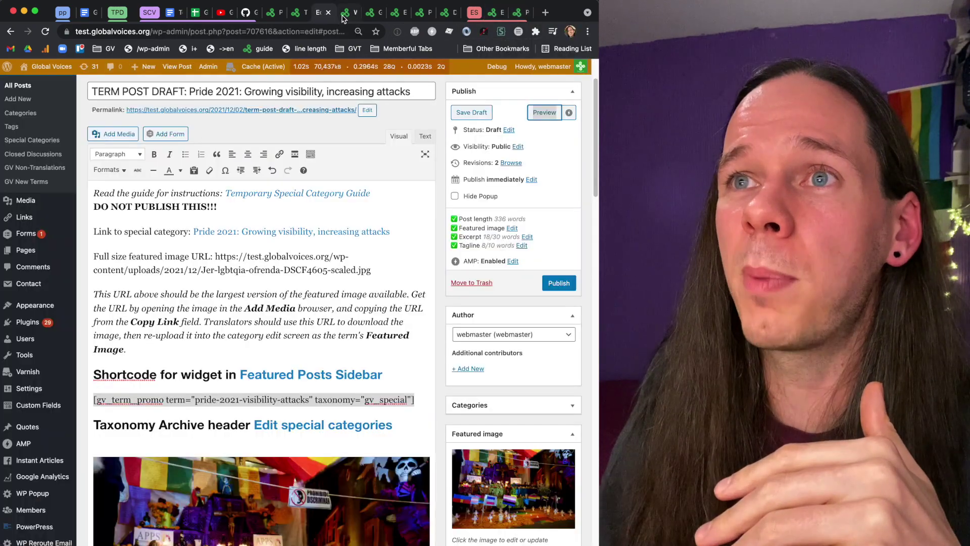
left_click(348, 13)
left_click(371, 13)
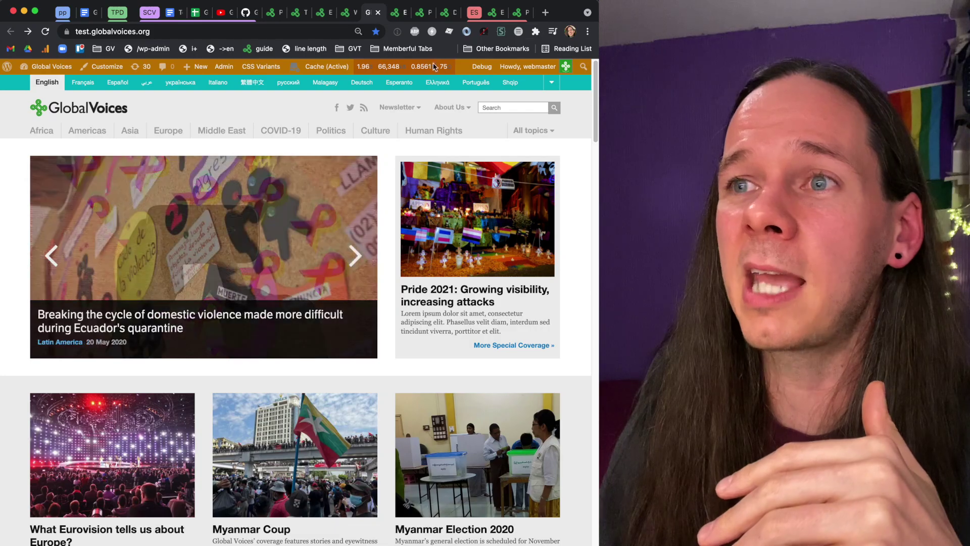
left_click(458, 303)
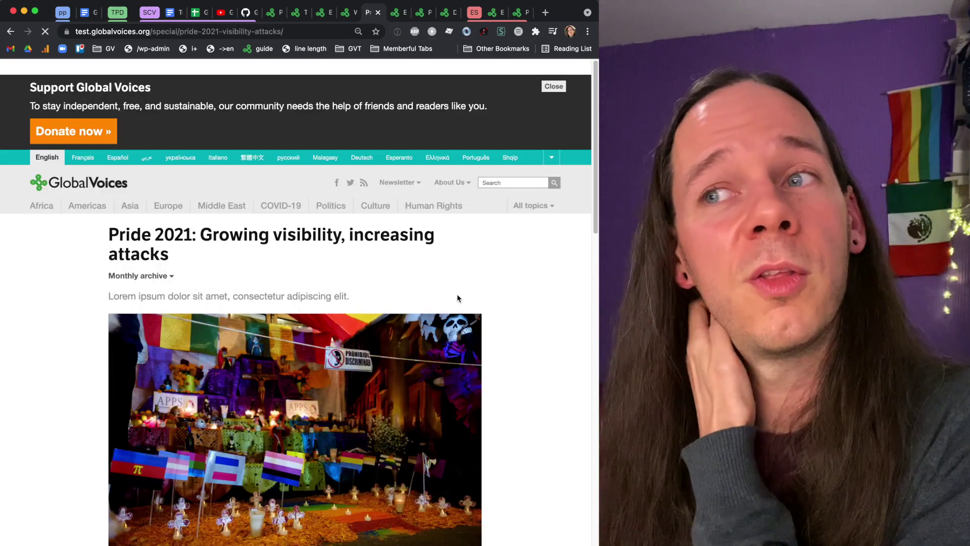
scroll(449, 367, "down", 15)
scroll(461, 382, "up", 5)
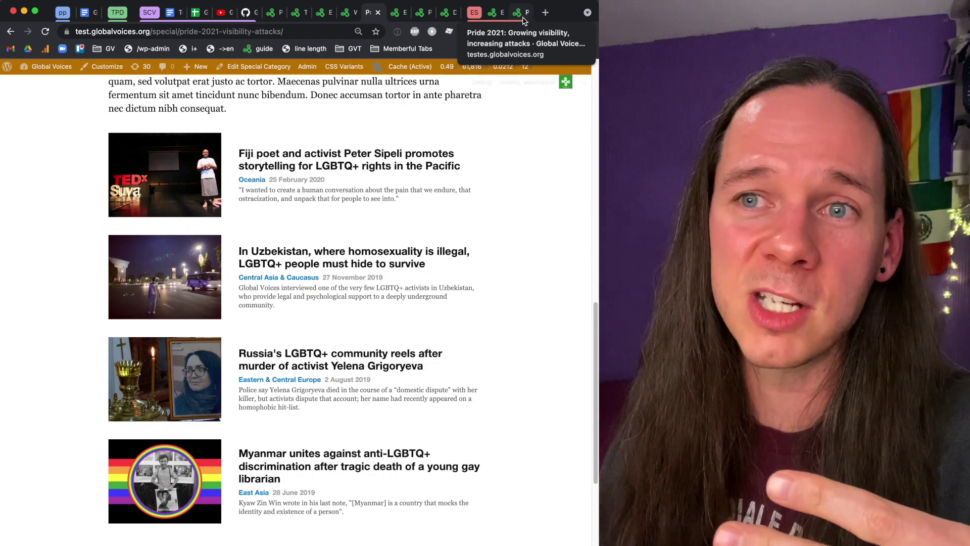
Check the Spanish Pride 2021 category page again and return to the Taxonomy Archive header section of the Spanish draft
left_click(519, 15)
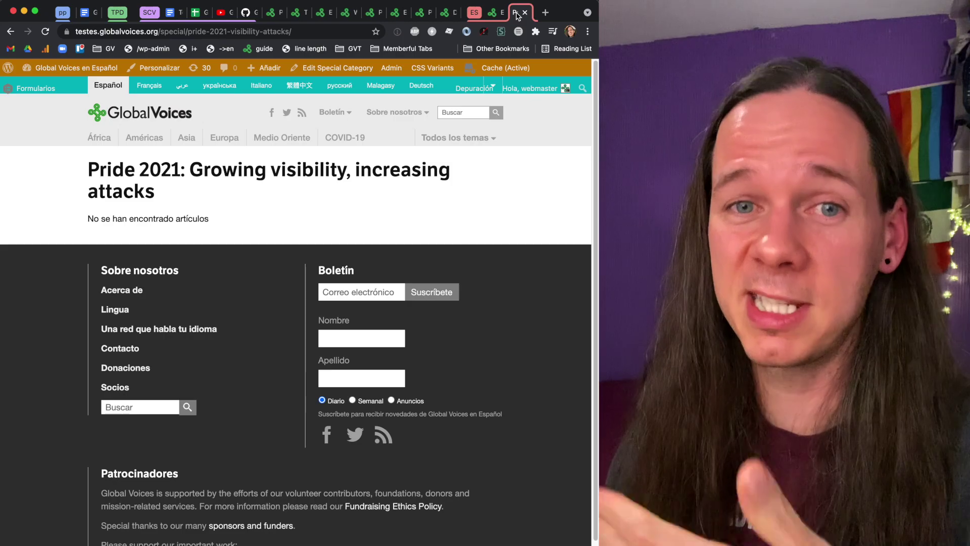
left_click(493, 13)
scroll(334, 417, "up", 5)
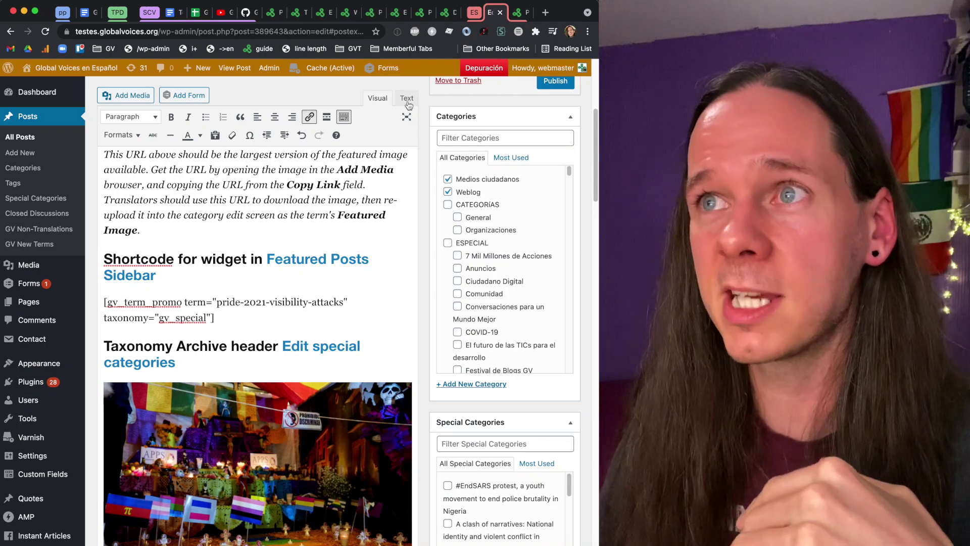
Check the Spanish Pride 2021 category page and look for Pride 2021 among the special categories offered in the draft
left_click(520, 12)
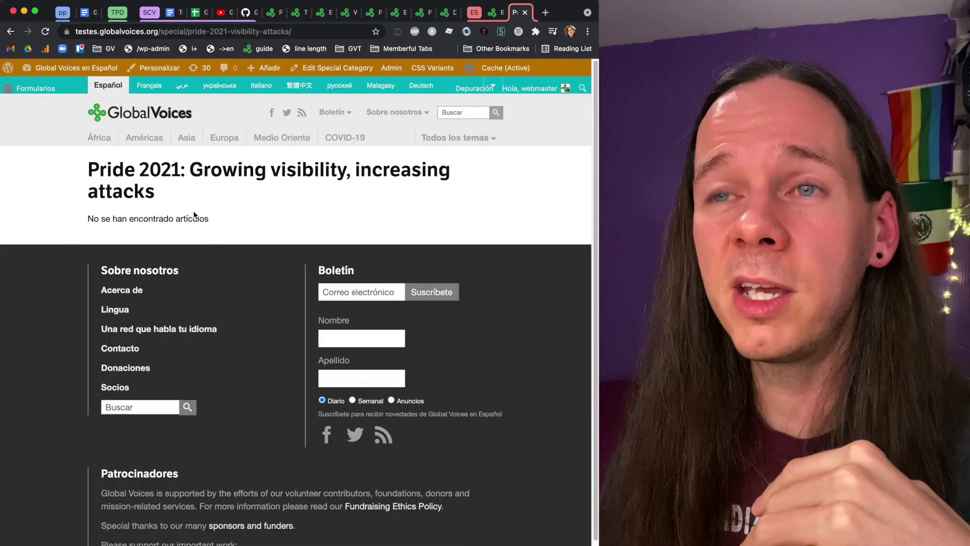
left_click(490, 18)
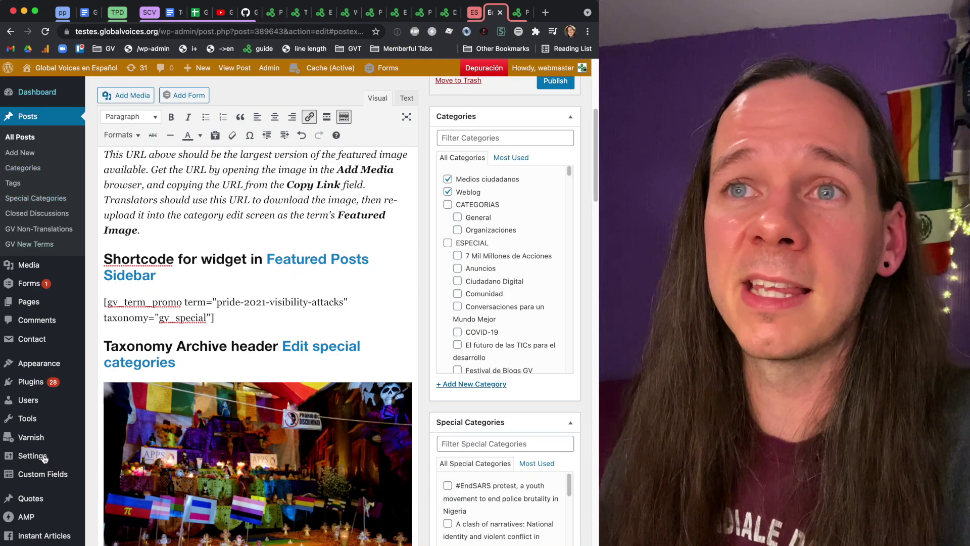
scroll(8, 136, "up", 3)
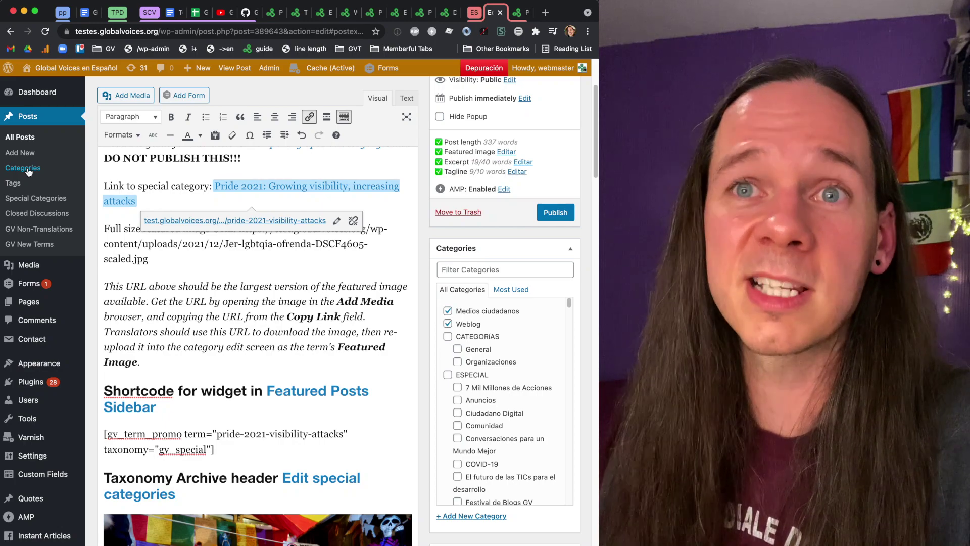
scroll(530, 443, "down", 4)
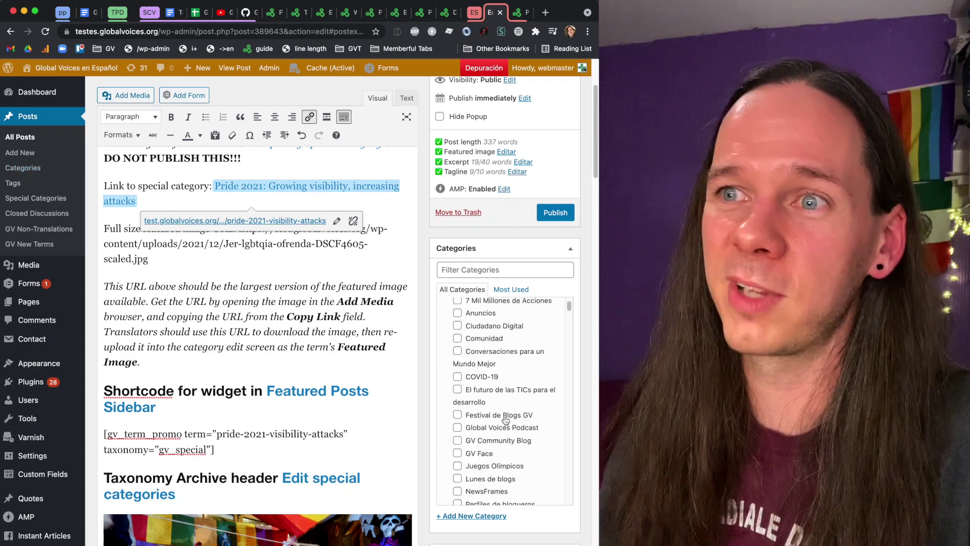
scroll(487, 427, "down", 5)
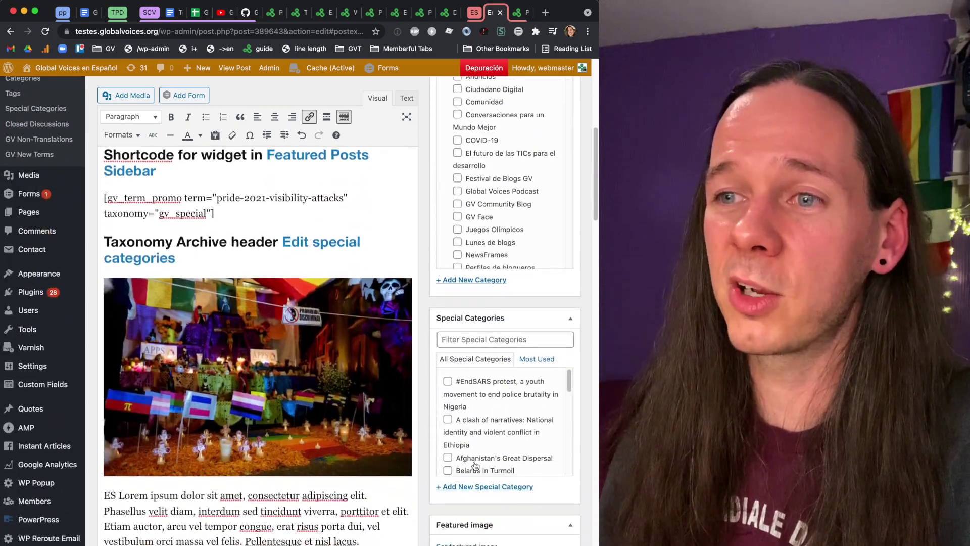
scroll(489, 444, "down", 10)
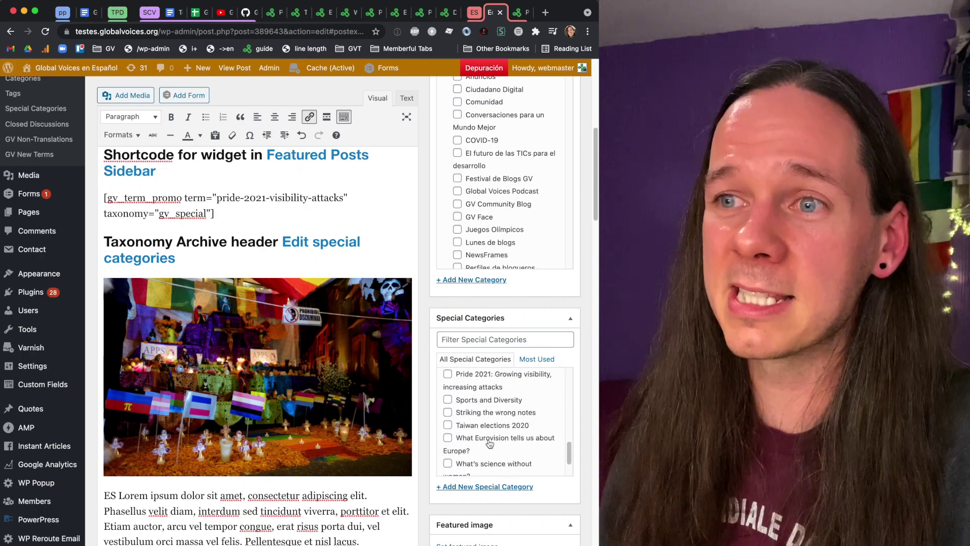
scroll(489, 441, "up", 8)
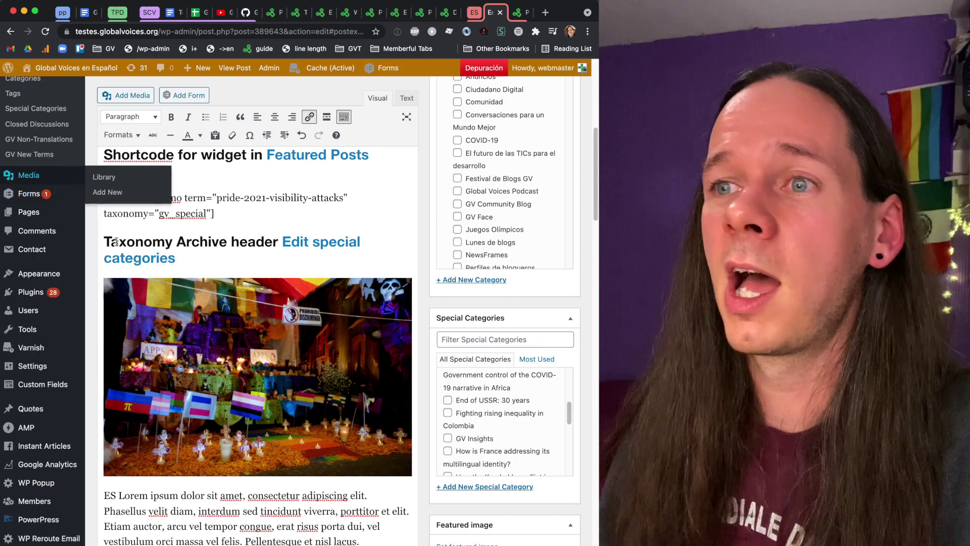
Open the Spanish site's Special Categories management page separately, keeping the term draft open
mouse_move(65, 217)
scroll(64, 217, "up", 6)
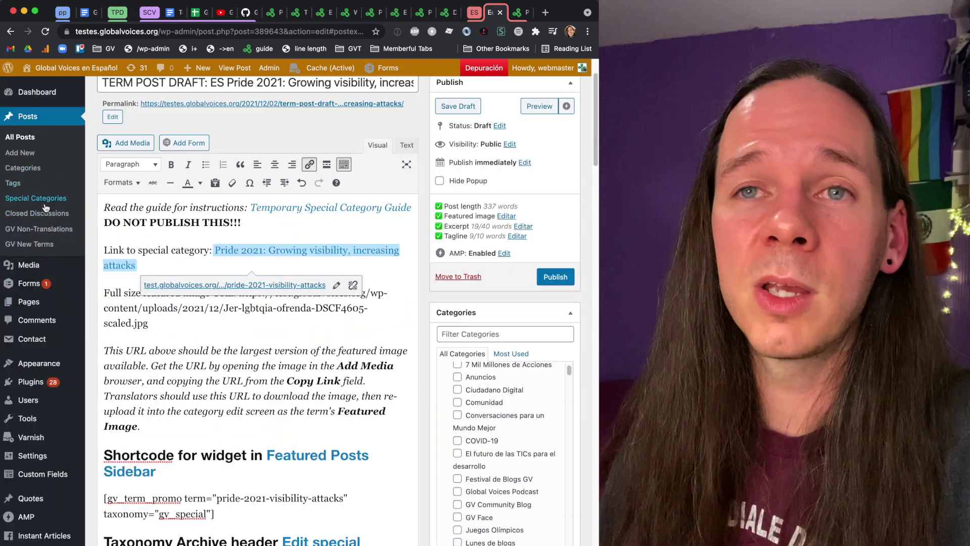
right_click(43, 202)
left_click(50, 208)
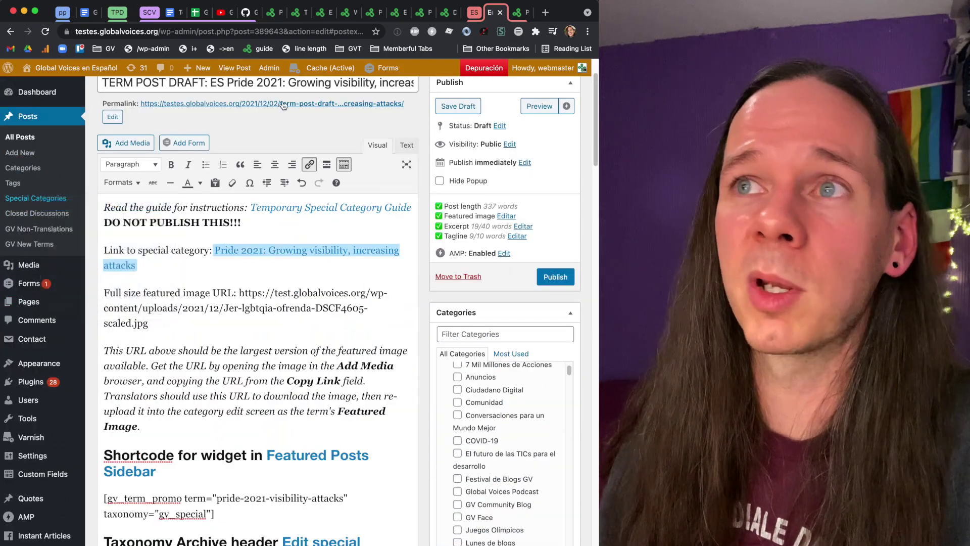
left_click(497, 12)
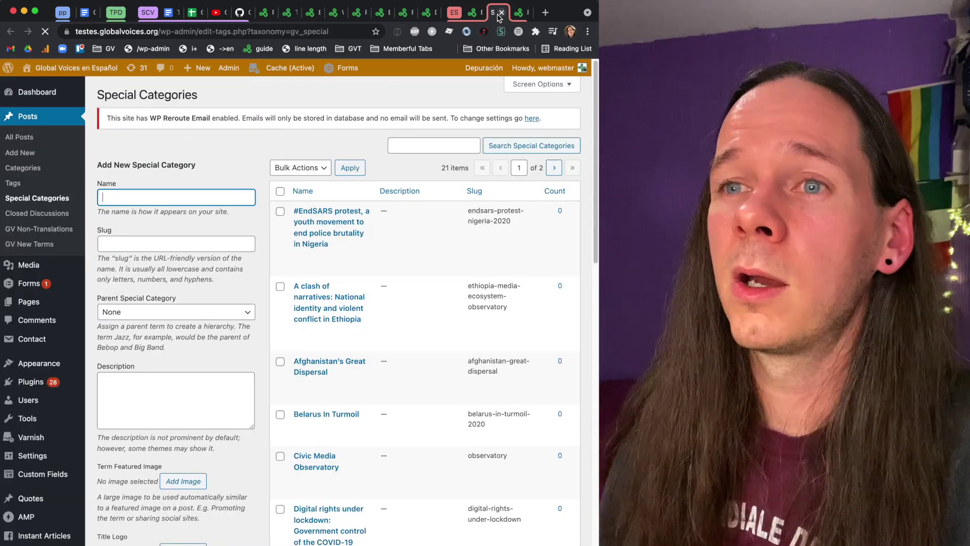
Search the special categories for "pride" and open Pride 2021: Growing visibility, increasing attacks for editing
scroll(389, 295, "down", 10)
scroll(390, 297, "up", 10)
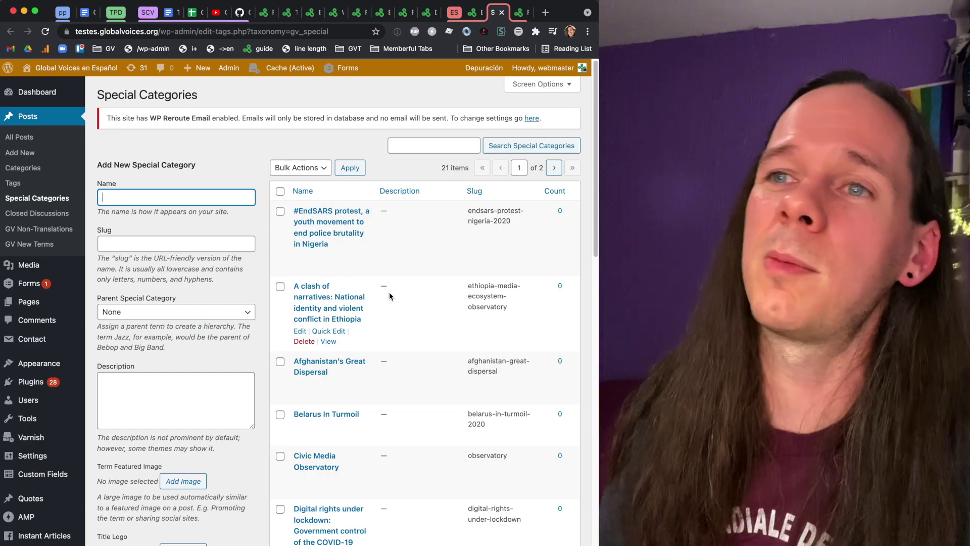
left_click(415, 150)
type("pride")
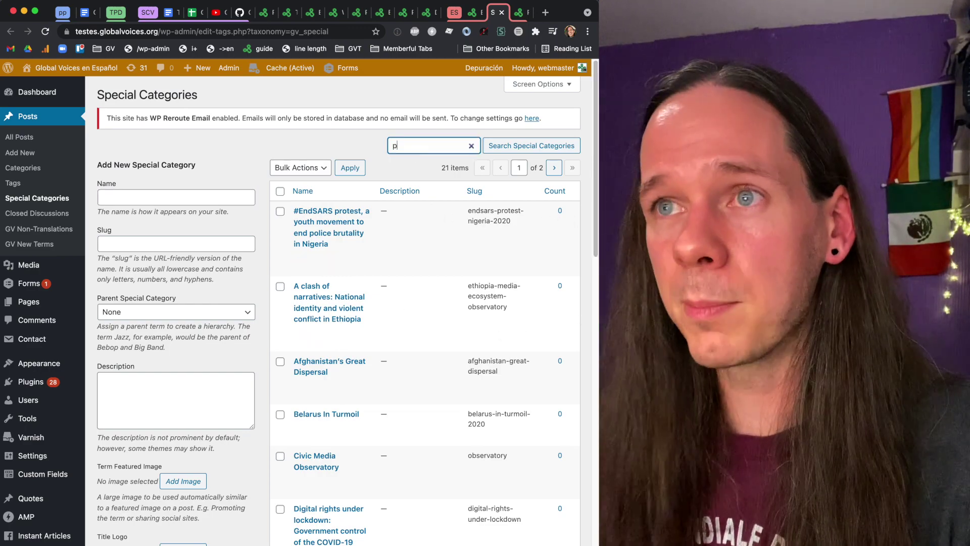
key("Return")
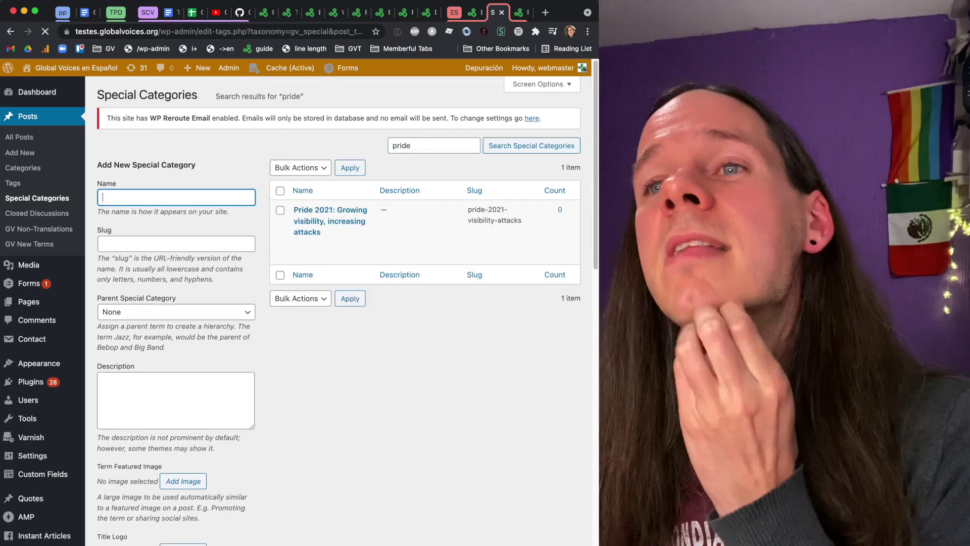
left_click(327, 222)
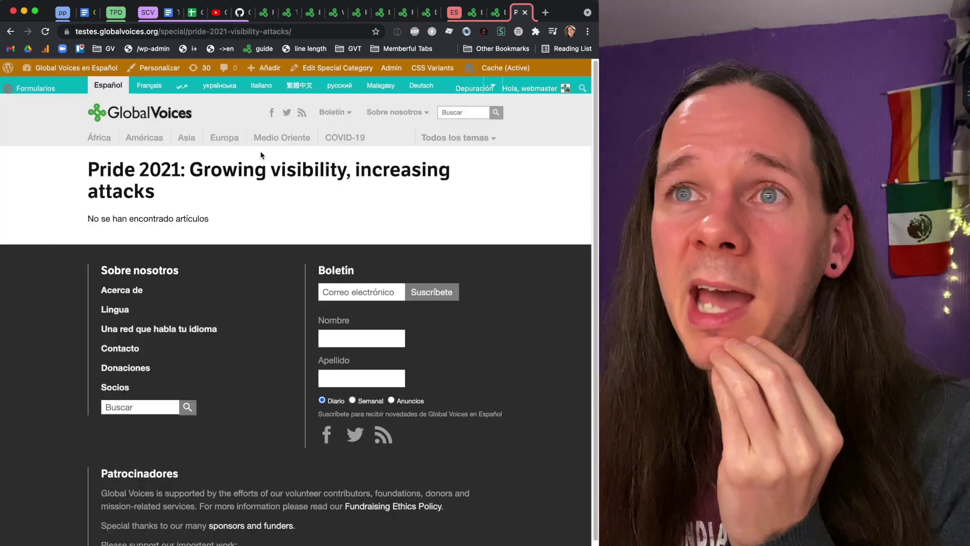
Open the Pride 2021 category's edit screen directly from its Spanish public page and go to its GV Taxonomy Meta settings
left_click(320, 69)
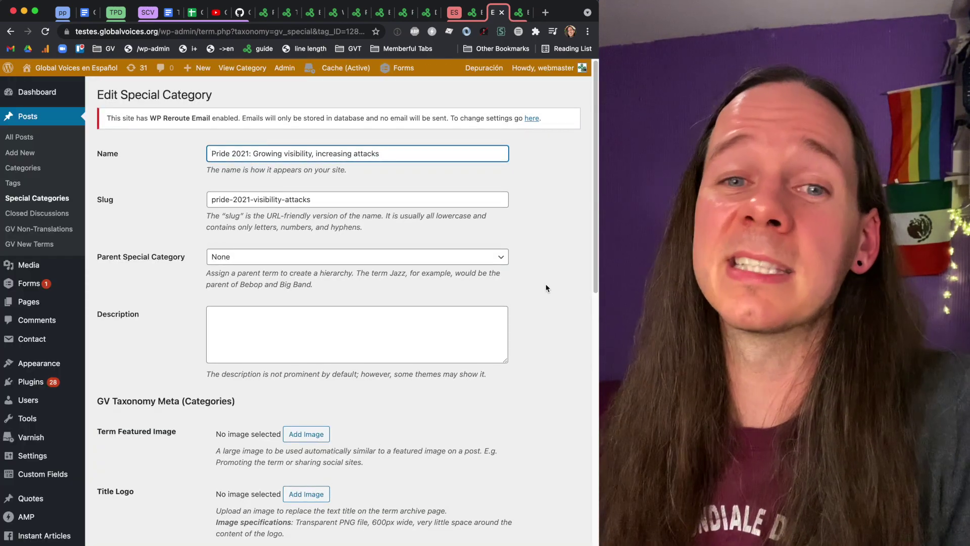
left_click(518, 12)
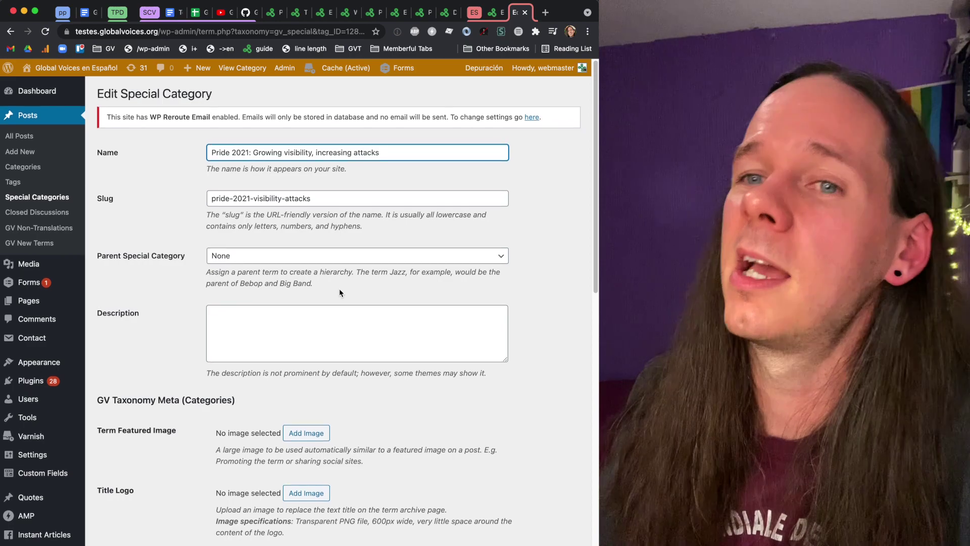
scroll(339, 291, "down", 5)
scroll(338, 290, "down", 2)
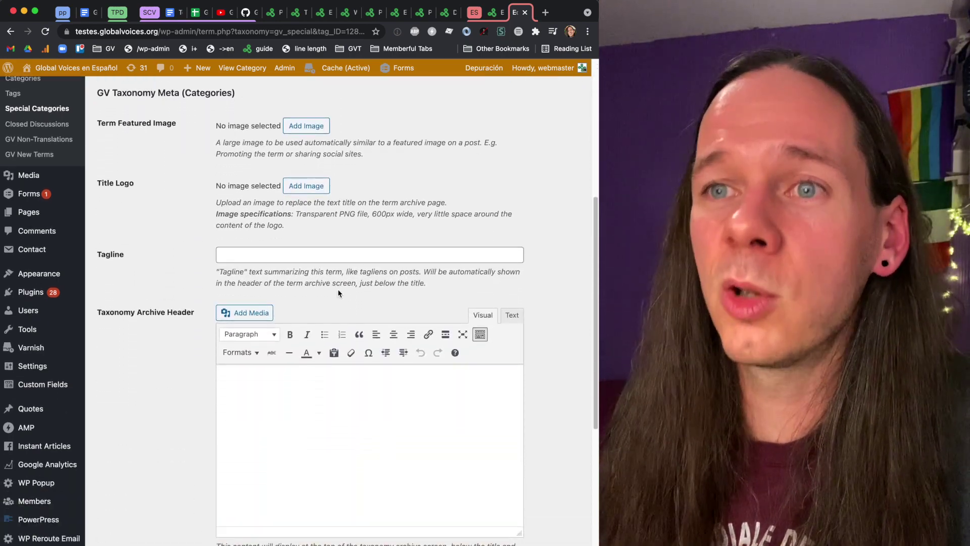
Show the Spanish draft's content as HTML and copy the code from the gv_term_promo shortcode through the final archive header paragraph
key("ctrl+shift+Tab")
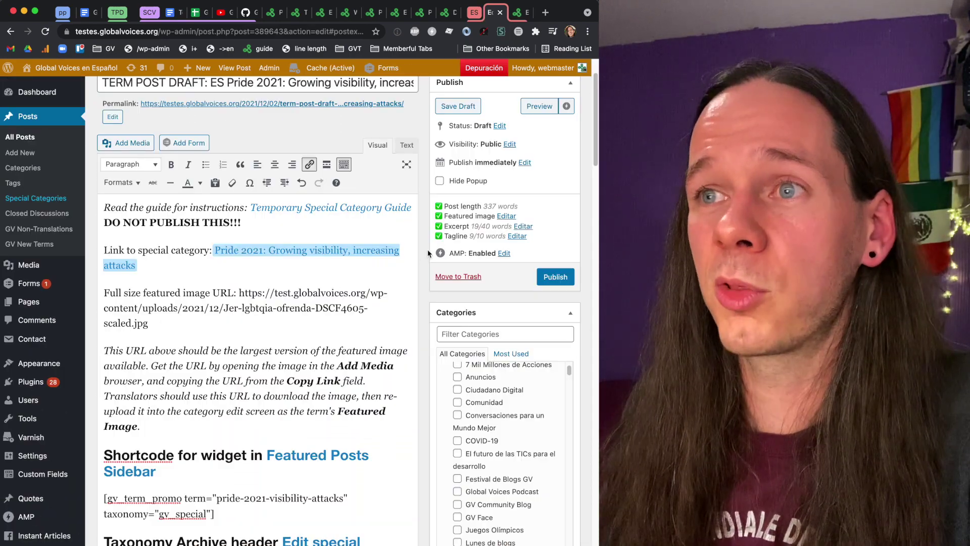
left_click(406, 145)
scroll(271, 362, "down", 5)
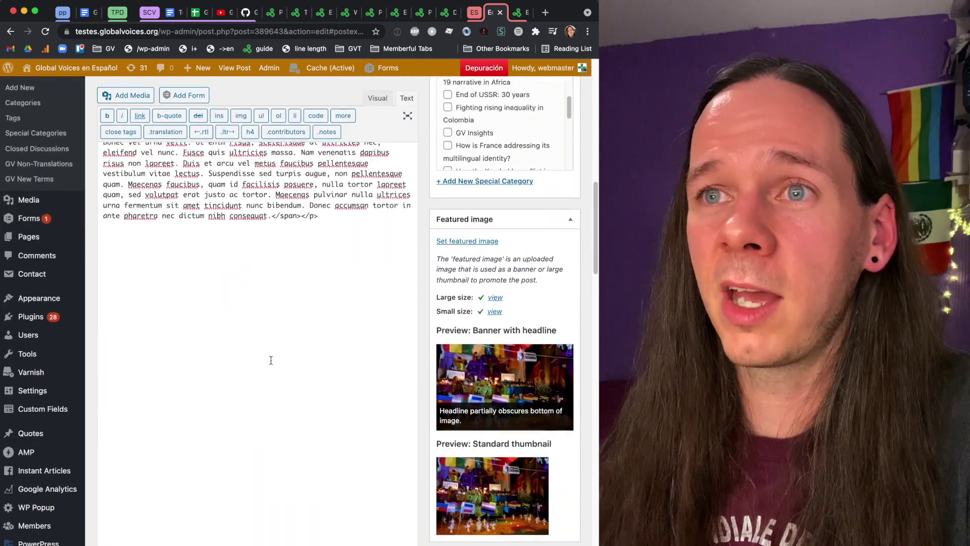
scroll(270, 362, "up", 5)
left_click_drag(319, 444, 103, 250)
Paste the copied HTML into the Pride 2021 category's Taxonomy Archive Header and check its image and ES text in the visual view
left_click(520, 12)
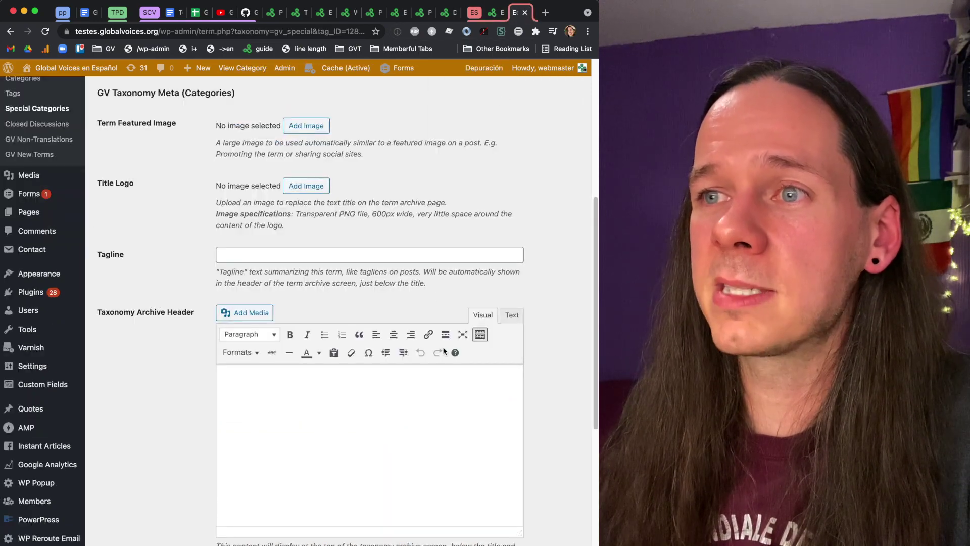
left_click(425, 444)
key("cmd+v")
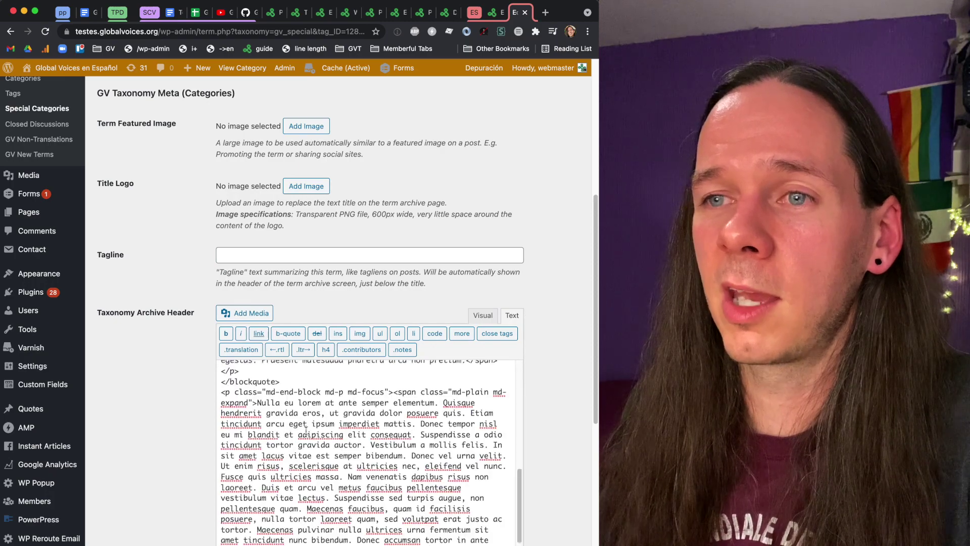
left_click(493, 319)
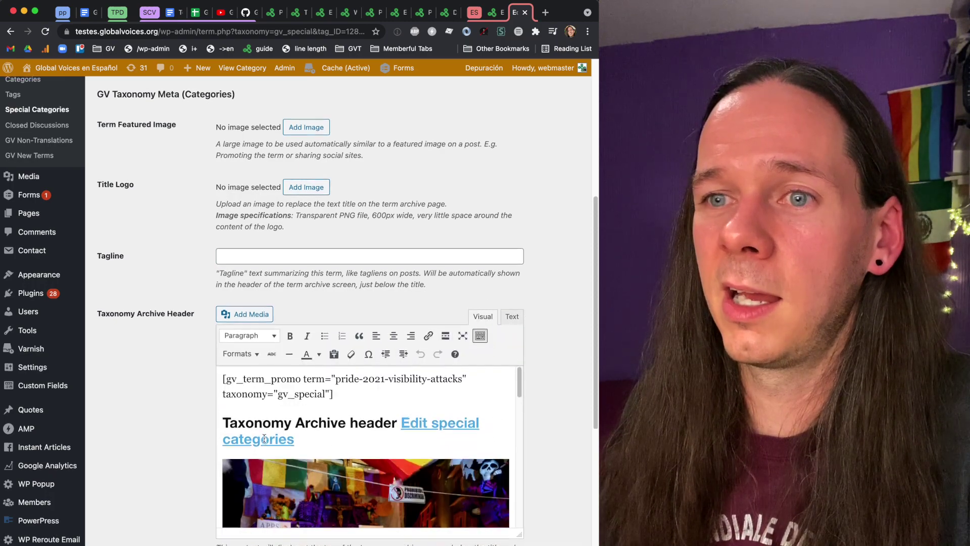
scroll(284, 294, "down", 5)
scroll(296, 238, "down", 5)
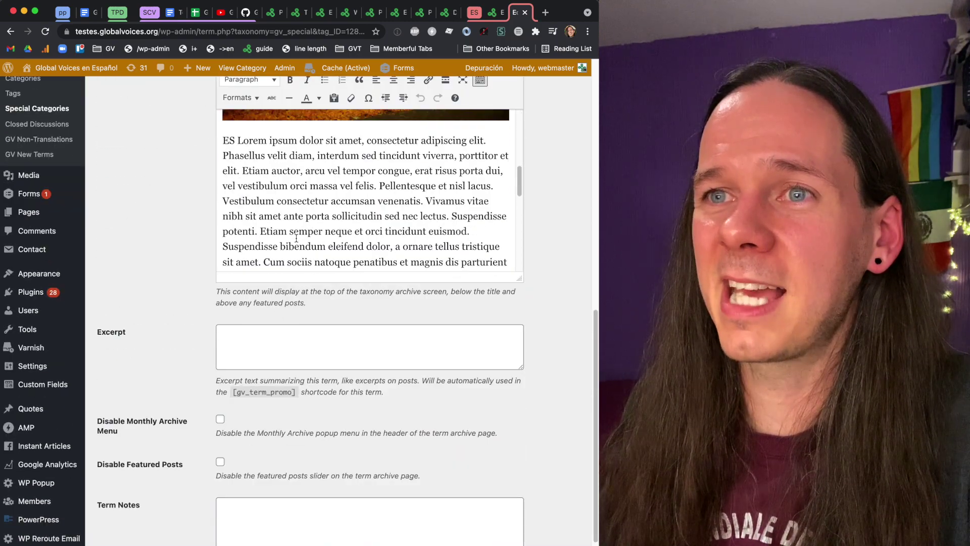
left_click(229, 140)
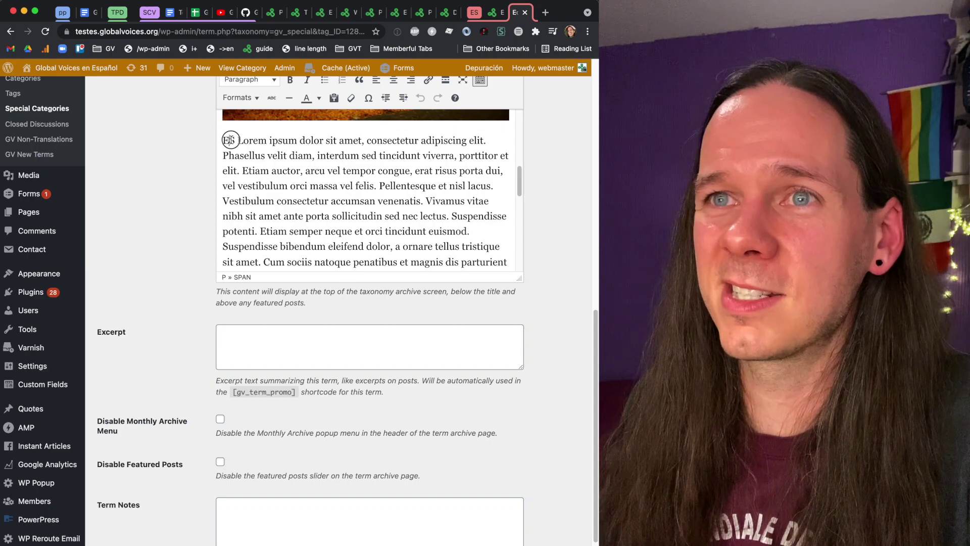
Copy the draft's tagline "ES Lorem ipsum dolor sit amet, consectetur adipiscing elit." into the category's Tagline
left_click(496, 12)
scroll(418, 232, "up", 10)
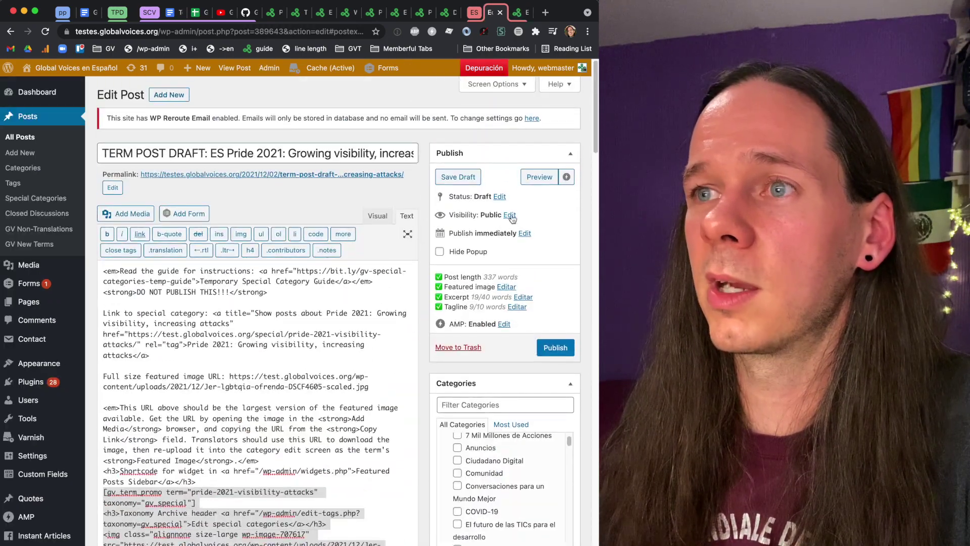
left_click(516, 306)
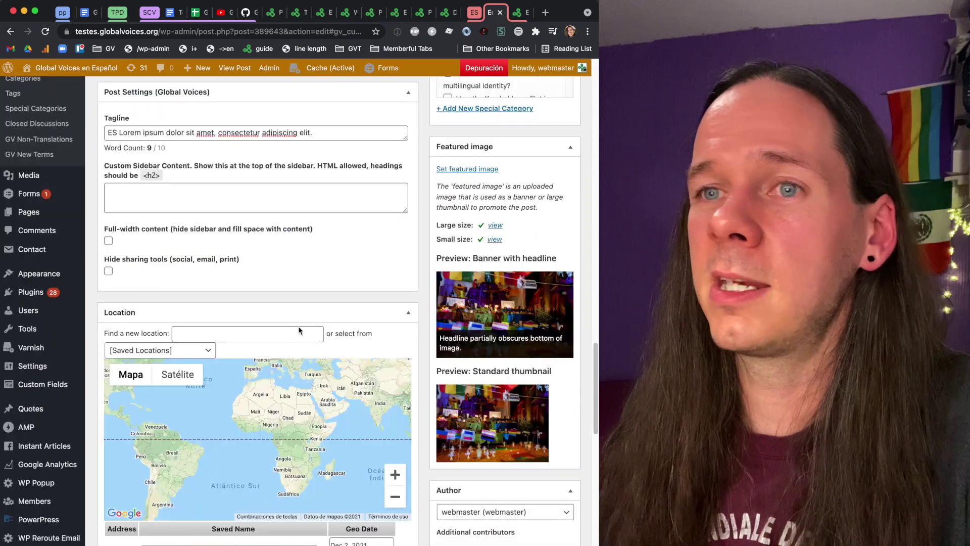
triple_click(190, 132)
key("cmd+c")
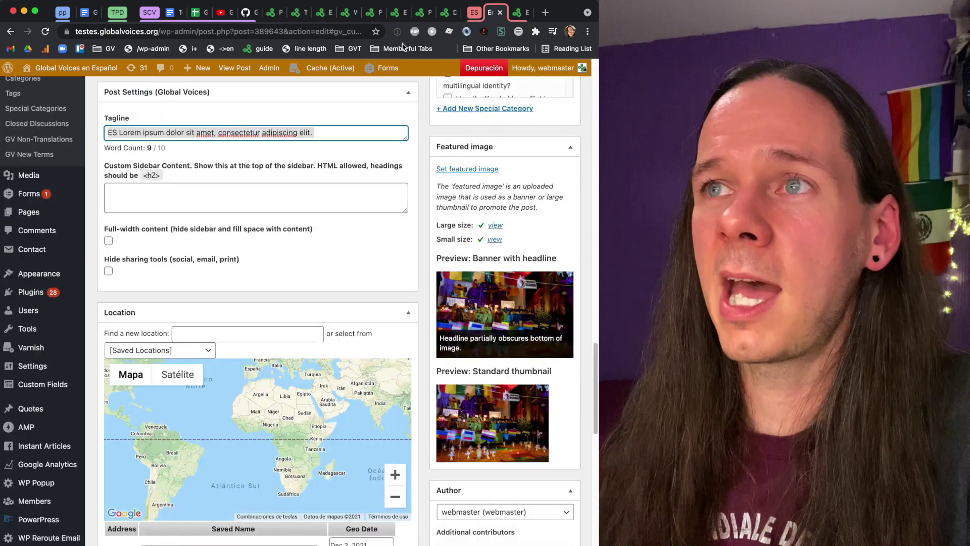
left_click(520, 12)
scroll(241, 355, "up", 4)
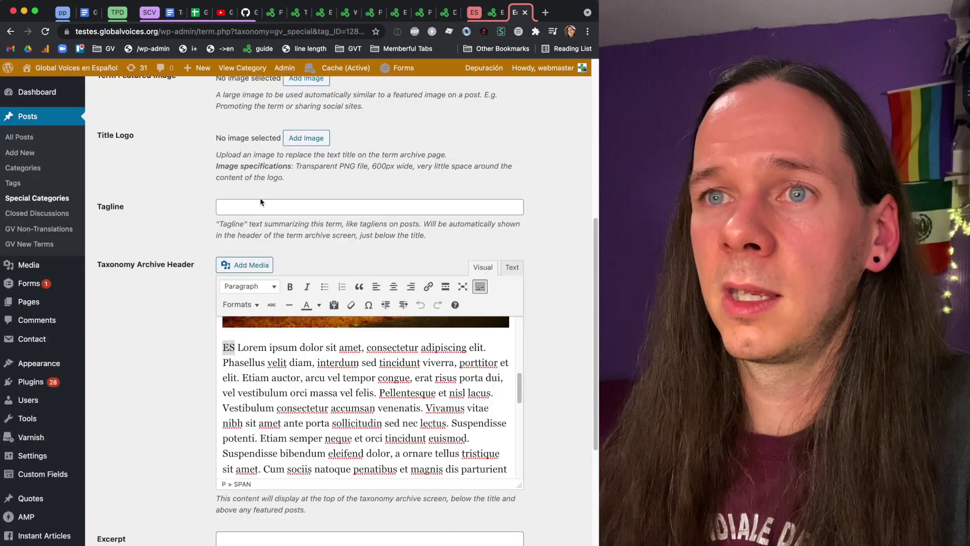
key("cmd+v")
Copy the draft's full excerpt, beginning "ES Lorem ipsum dolor sit amet", into the Pride 2021 category's Excerpt
left_click(491, 13)
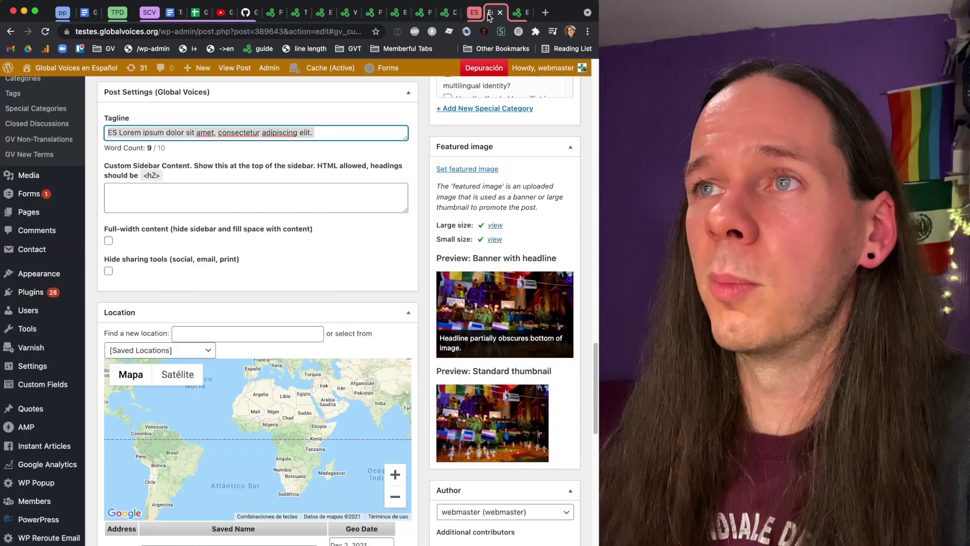
scroll(505, 127, "up", 5)
scroll(238, 362, "down", 10)
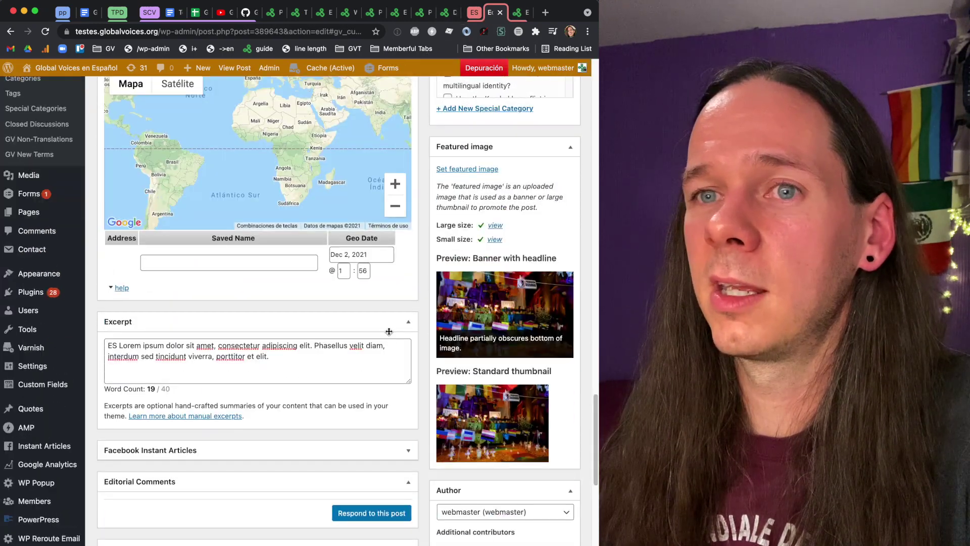
triple_click(239, 362)
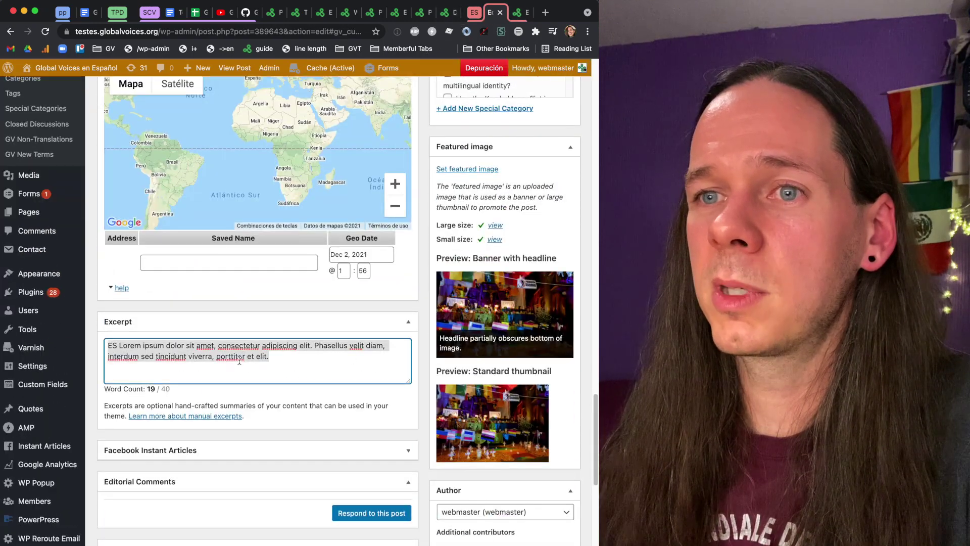
left_click(515, 13)
left_click(331, 543)
key("super+v")
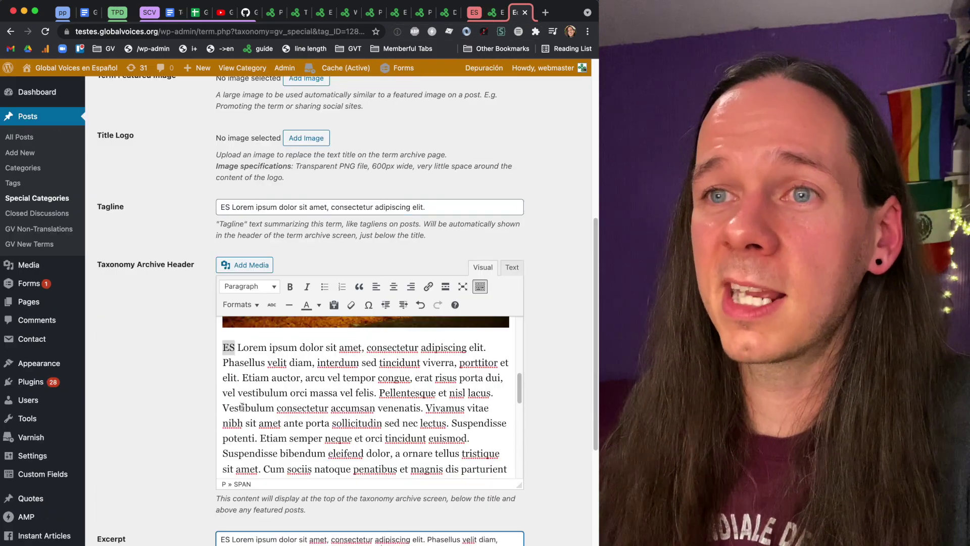
Review the category's fields, then look over the image chooser for the Term Featured Image and close it without selecting an image
scroll(175, 393, "down", 1)
scroll(175, 394, "down", 3)
scroll(174, 396, "up", 10)
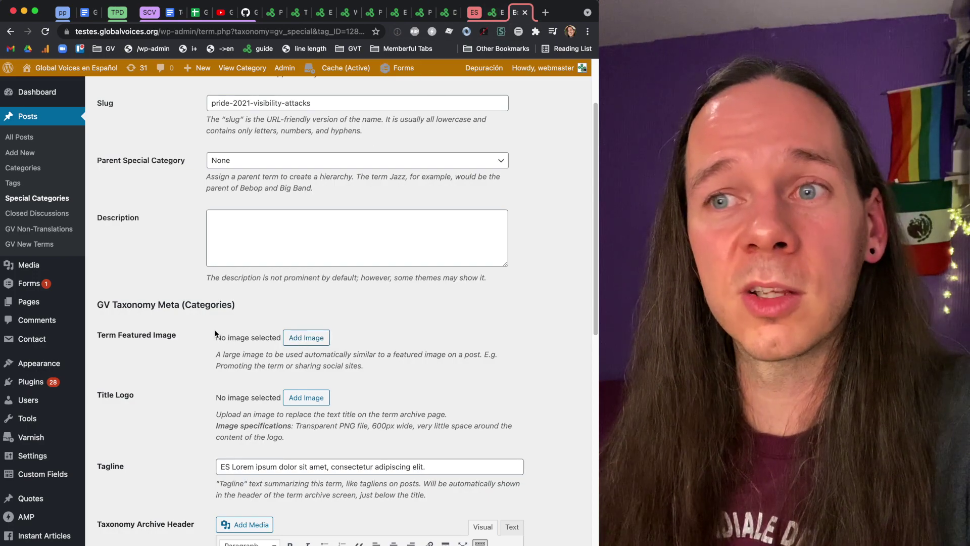
left_click(324, 337)
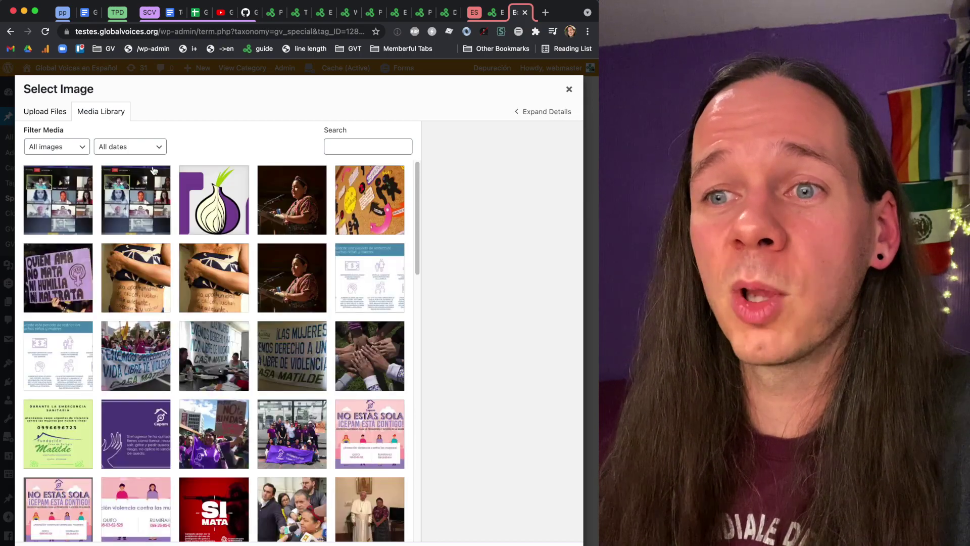
left_click(569, 91)
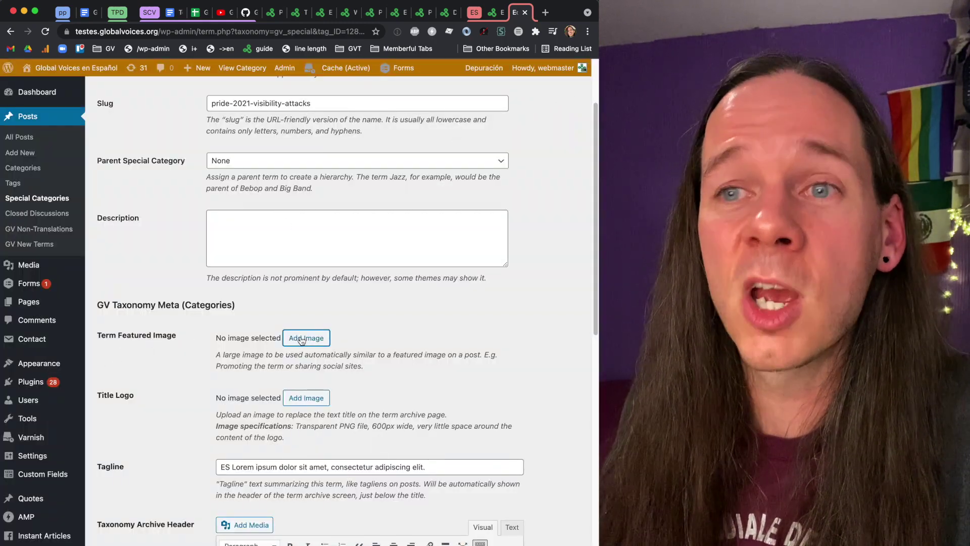
Copy the full size featured image URL from the Spanish term post draft and open the image in a new browser tab
key("ctrl+shift+Tab")
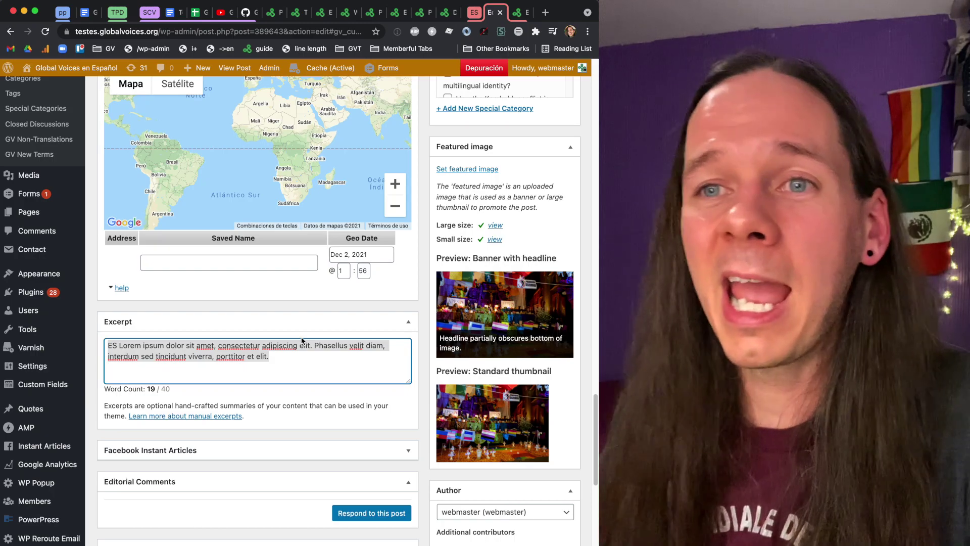
scroll(298, 338, "up", 15)
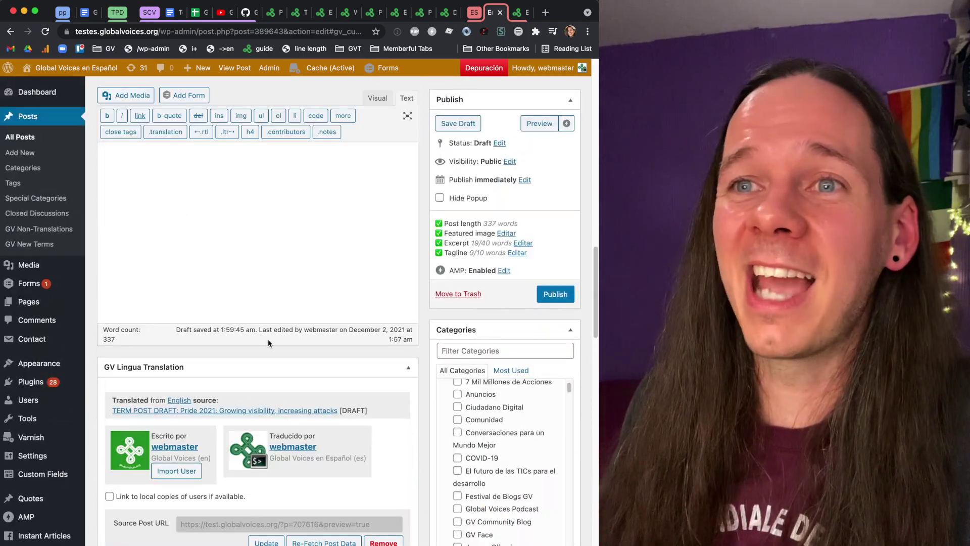
scroll(345, 333, "up", 3)
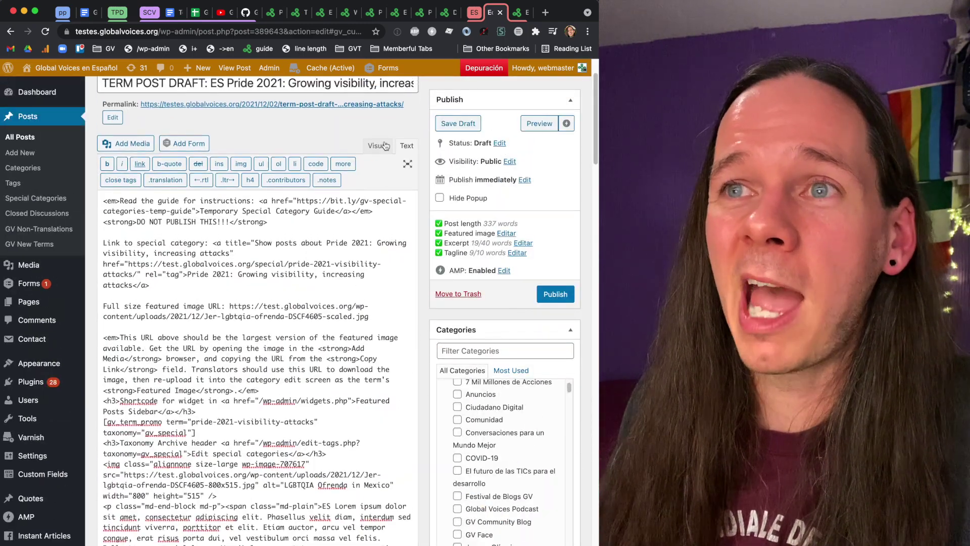
left_click(379, 143)
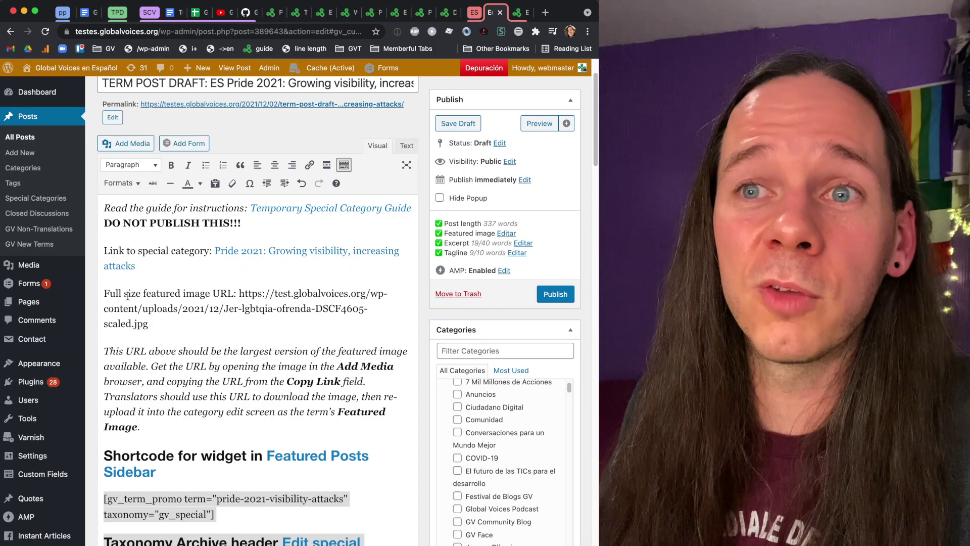
left_click_drag(240, 293, 240, 322)
key("super+c")
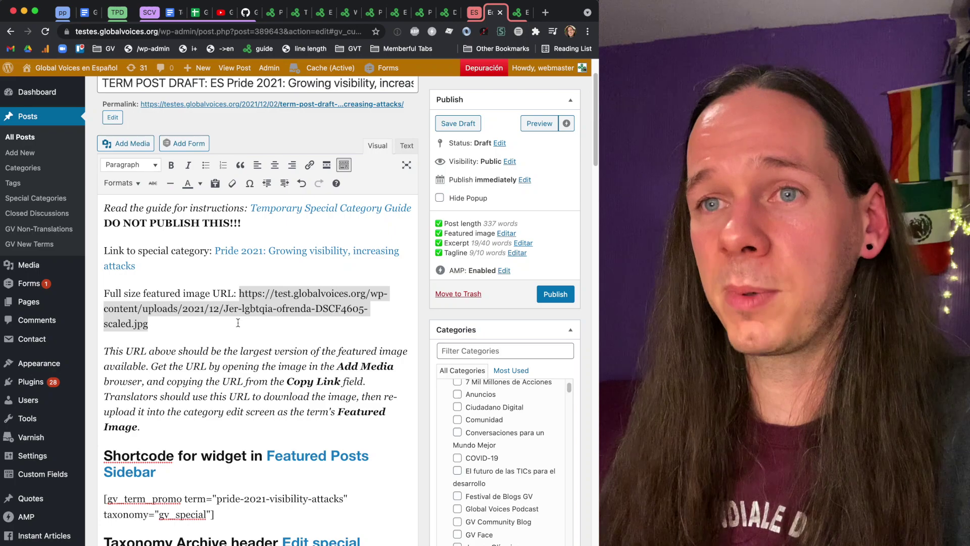
key("super+t")
key("super+v")
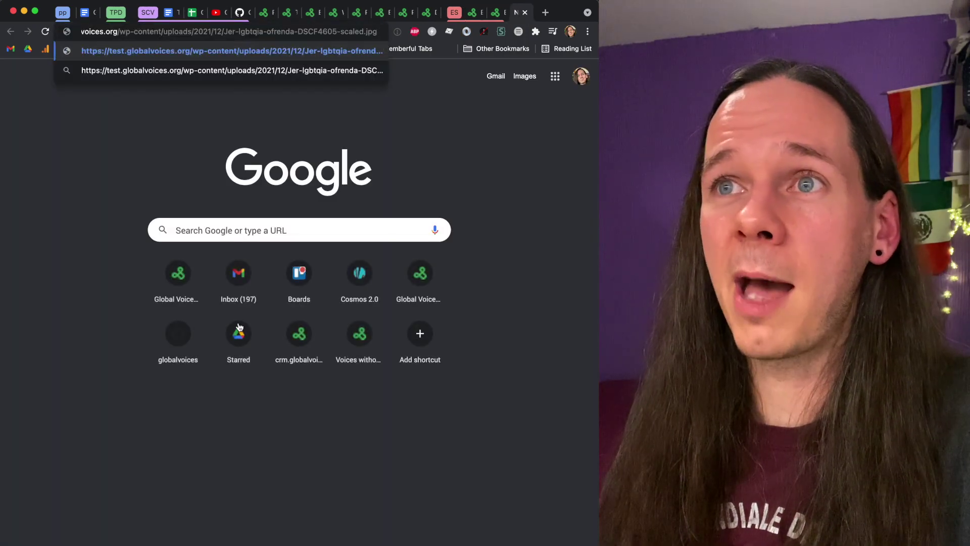
key("Return")
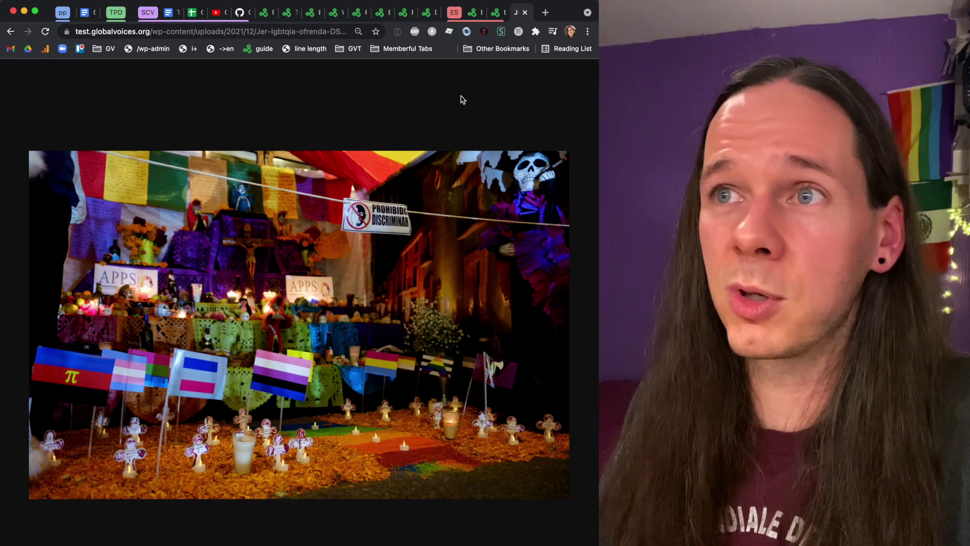
Upload Jer-lgbtqia-ofrenda-DSCF4605-scaled.jpg from the Desktop and set it as the Pride 2021 category's Term Featured Image
left_click(496, 14)
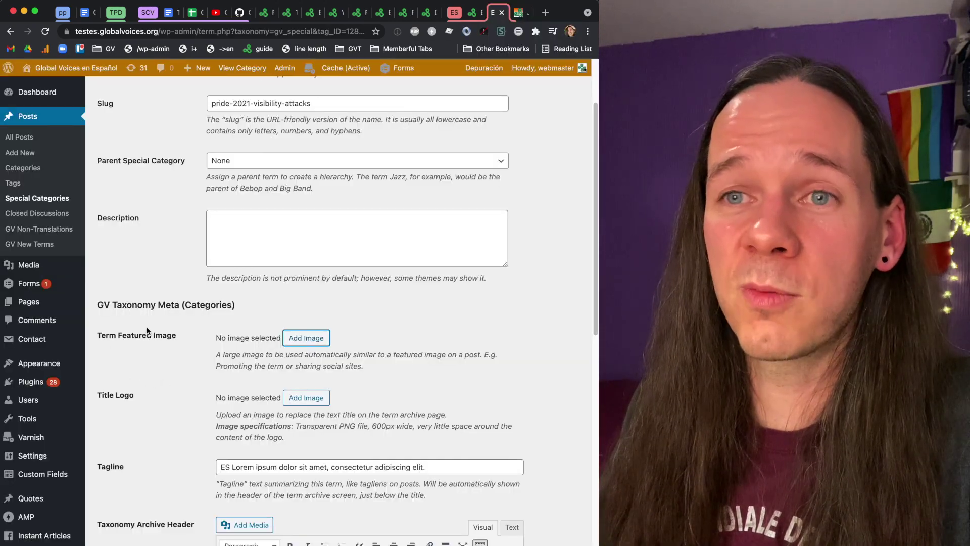
left_click(317, 338)
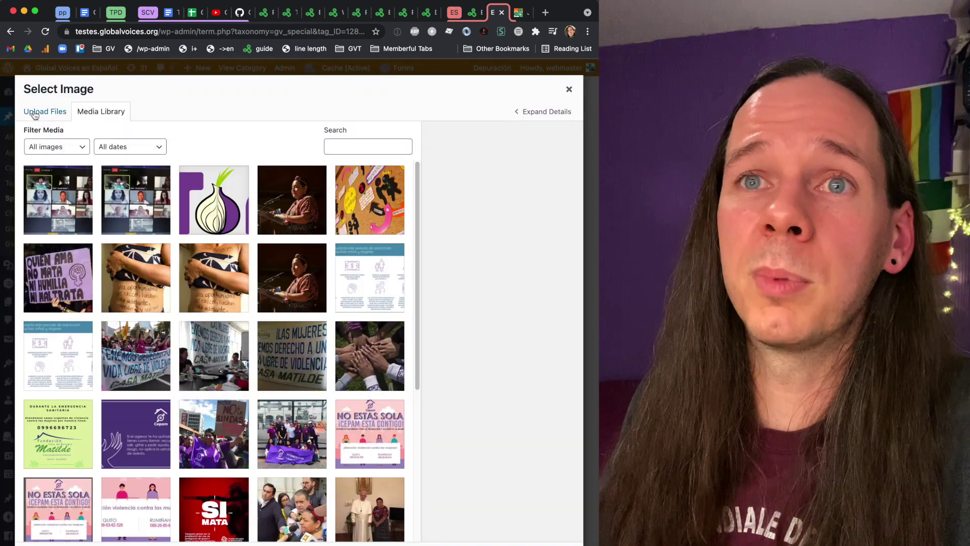
left_click(34, 115)
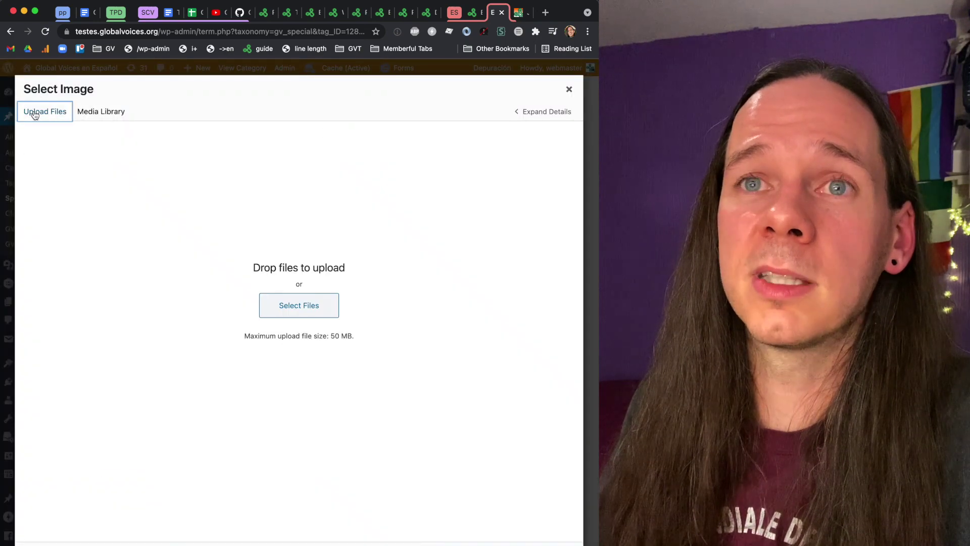
left_click(275, 303)
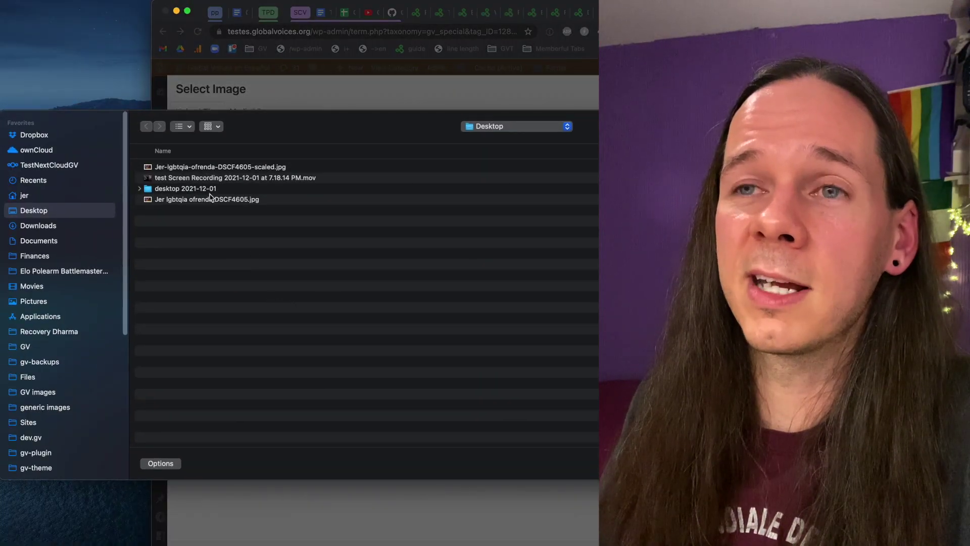
left_click(207, 172)
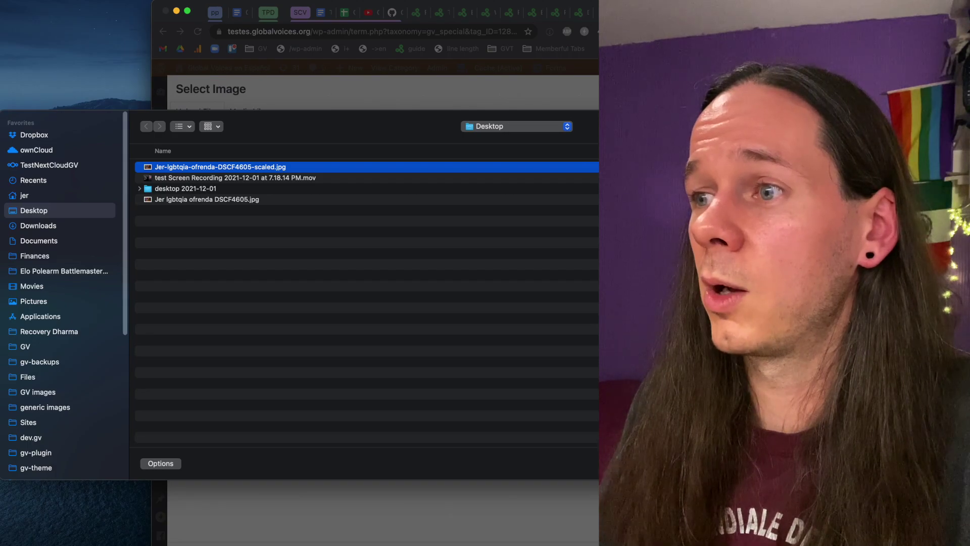
key("Return")
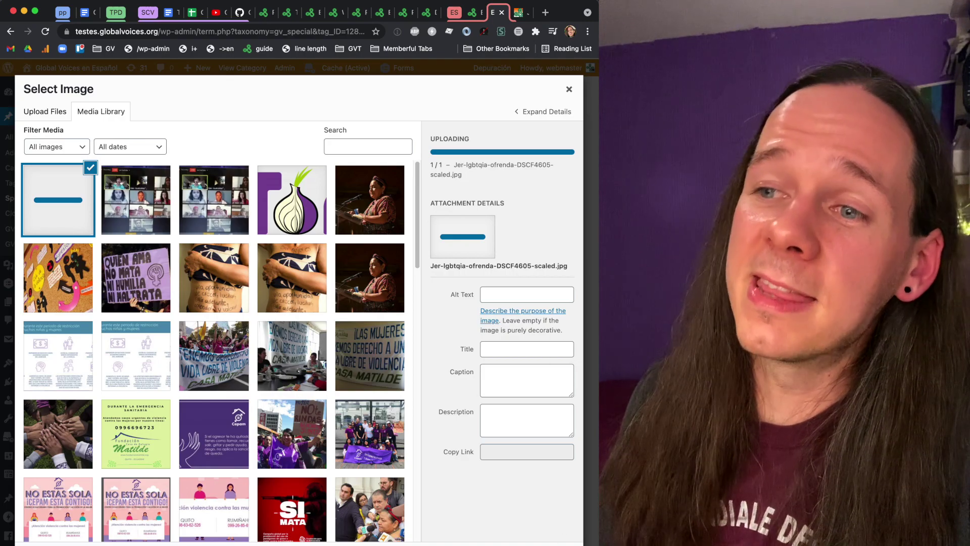
left_click(556, 545)
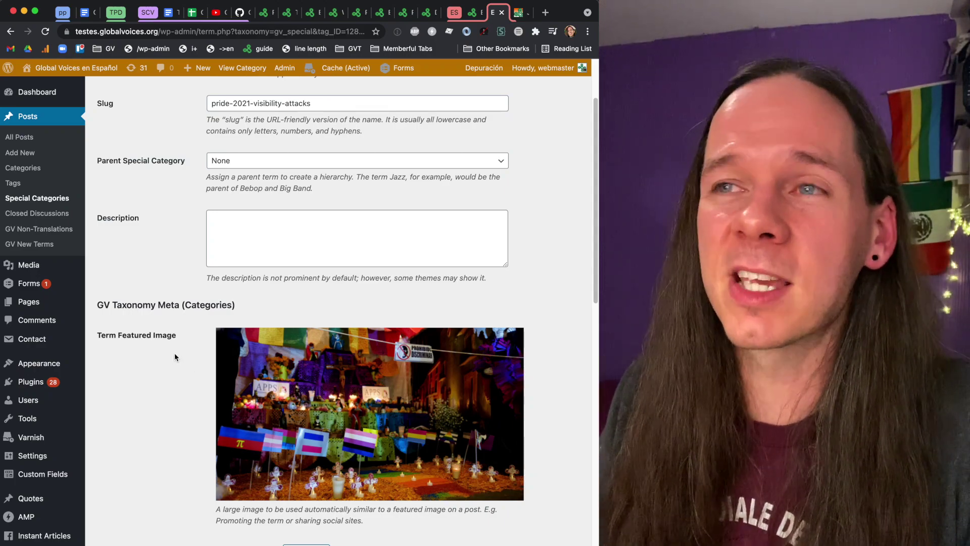
Check the Pride 2021 category's fields against the term post draft and update the category
left_click(470, 13)
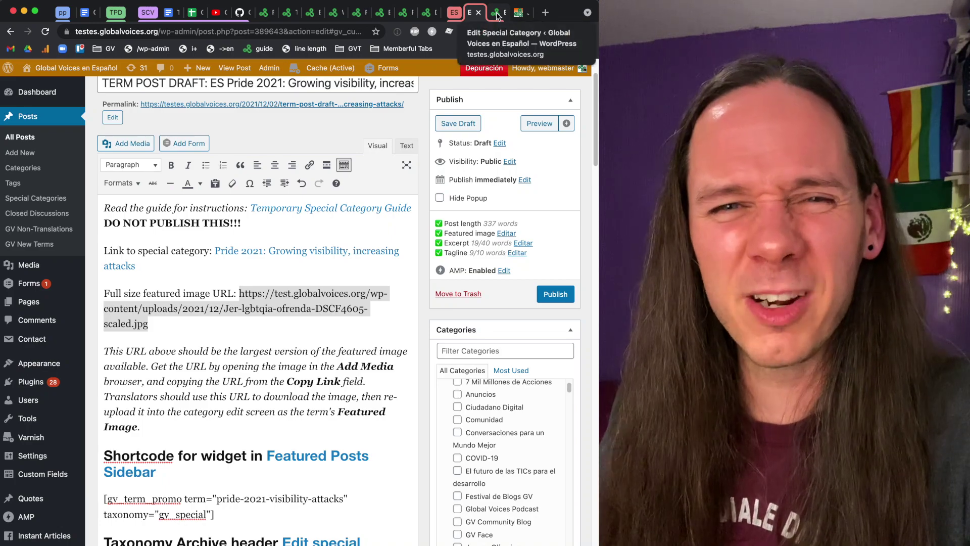
left_click(498, 13)
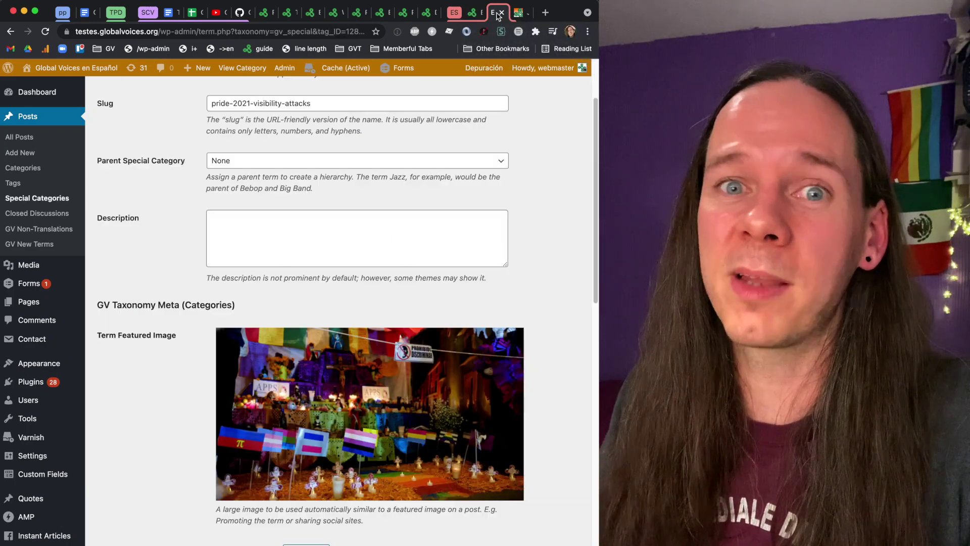
scroll(423, 125, "down", 3)
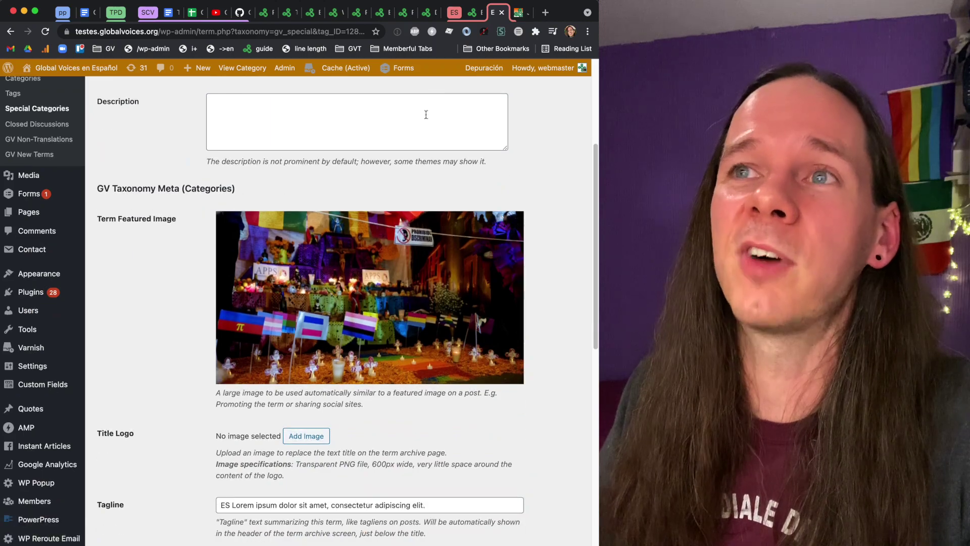
left_click(472, 13)
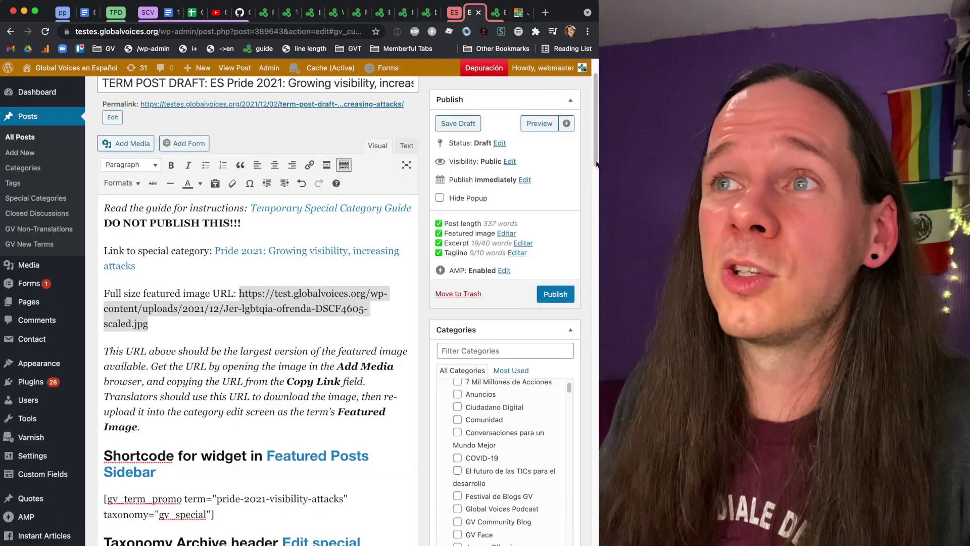
left_click(498, 15)
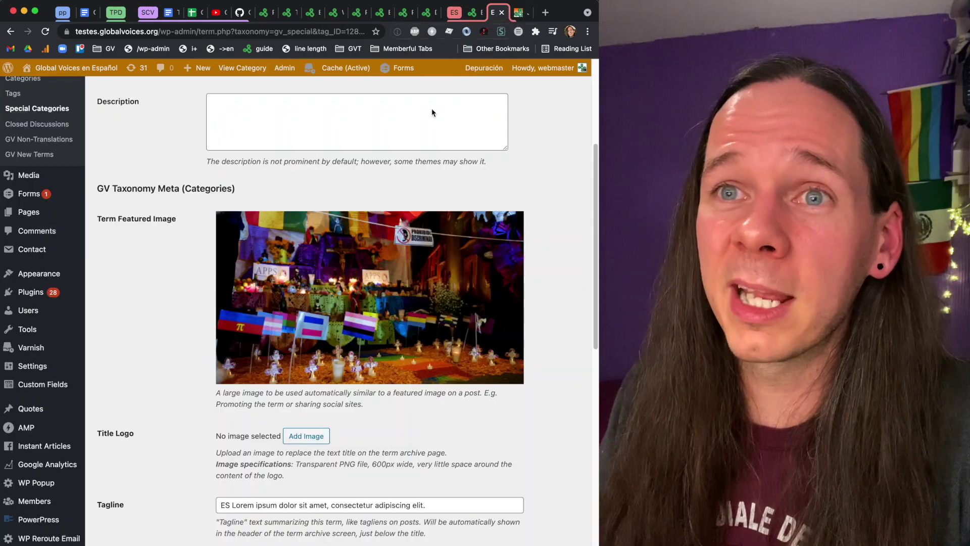
scroll(201, 248, "down", 15)
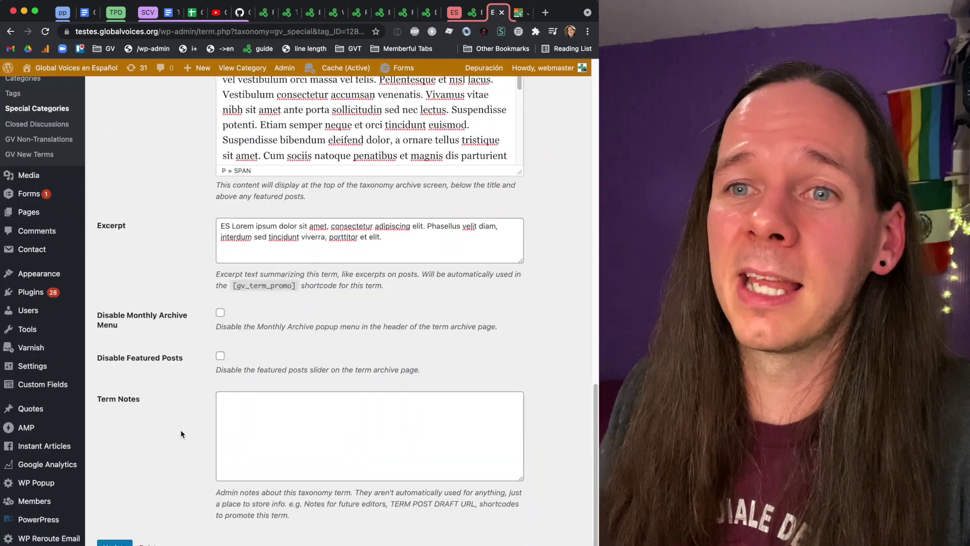
scroll(141, 488, "up", 20)
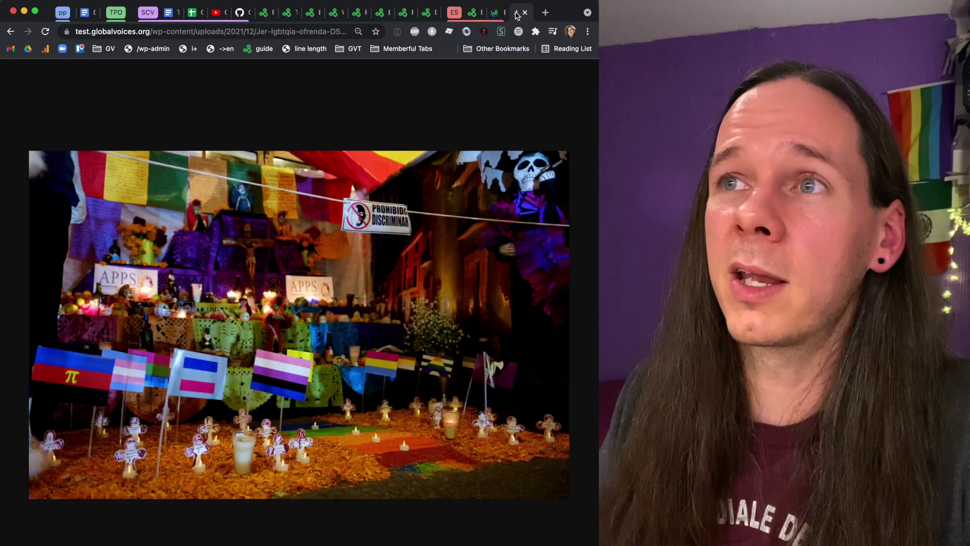
Open the Pride 2021 category's public archive page in a new tab and examine its title, tagline, promo block and header
left_click(496, 14)
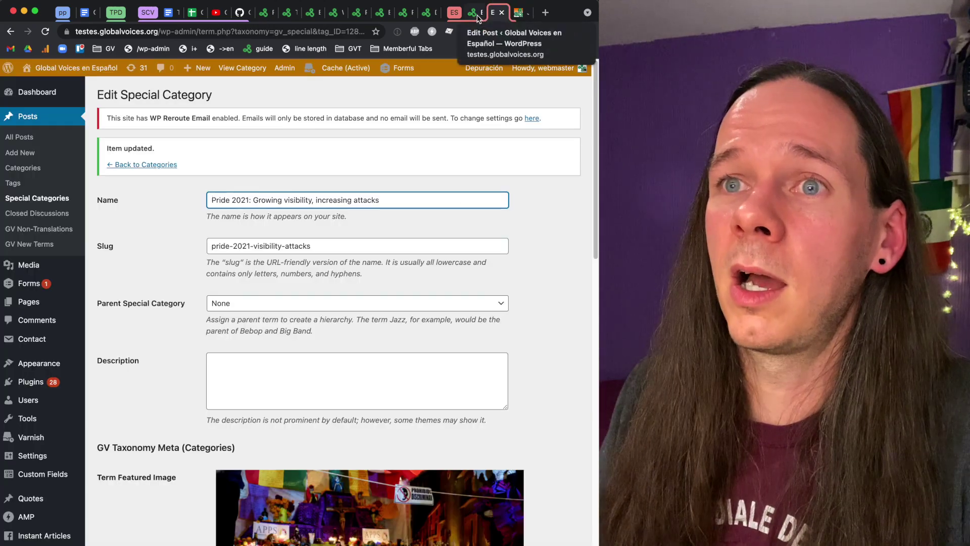
left_click(244, 68, "super")
left_click(500, 19)
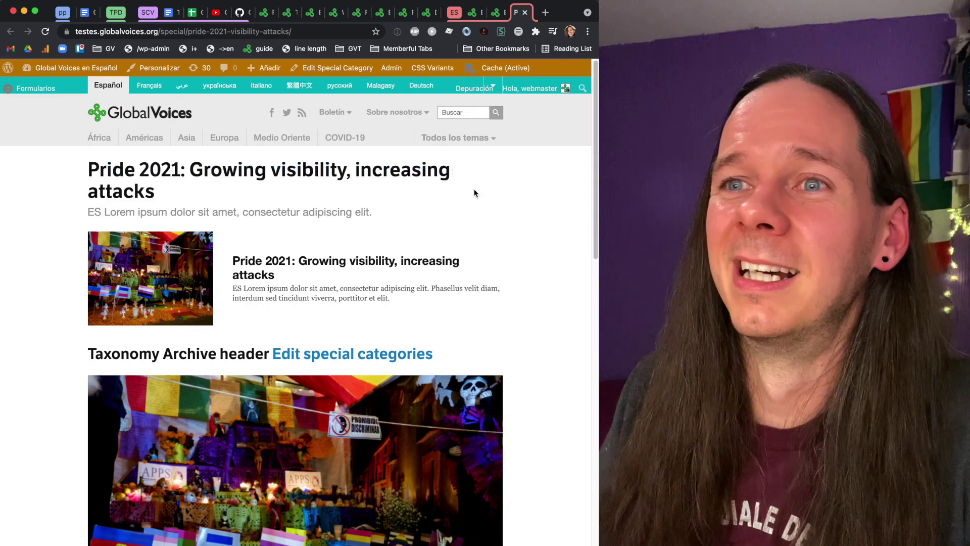
scroll(500, 136, "down", 3)
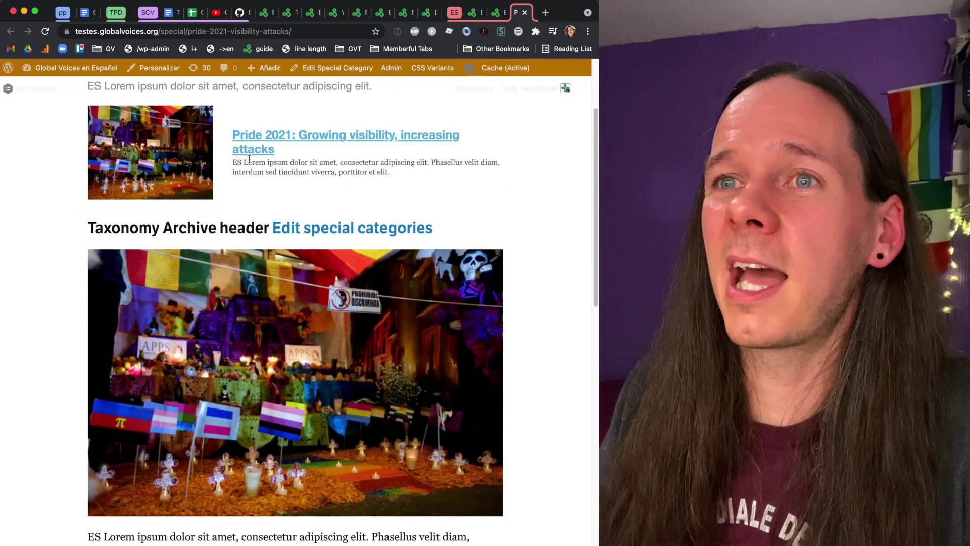
scroll(389, 192, "up", 2)
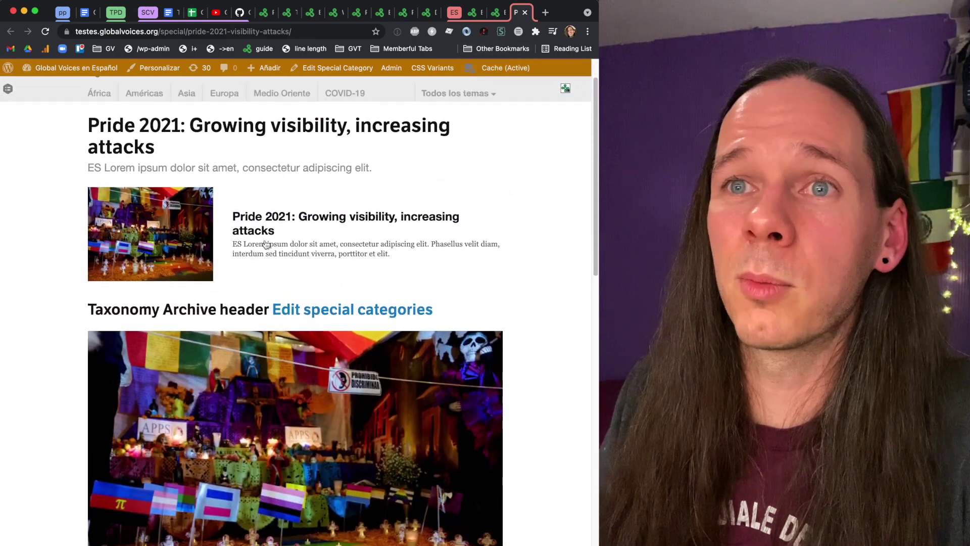
Delete the gv_term_promo shortcode and the "Taxonomy Archive header" h3 heading from the Taxonomy Archive Header's HTML, starting it with the image
left_click(495, 13)
scroll(438, 348, "down", 5)
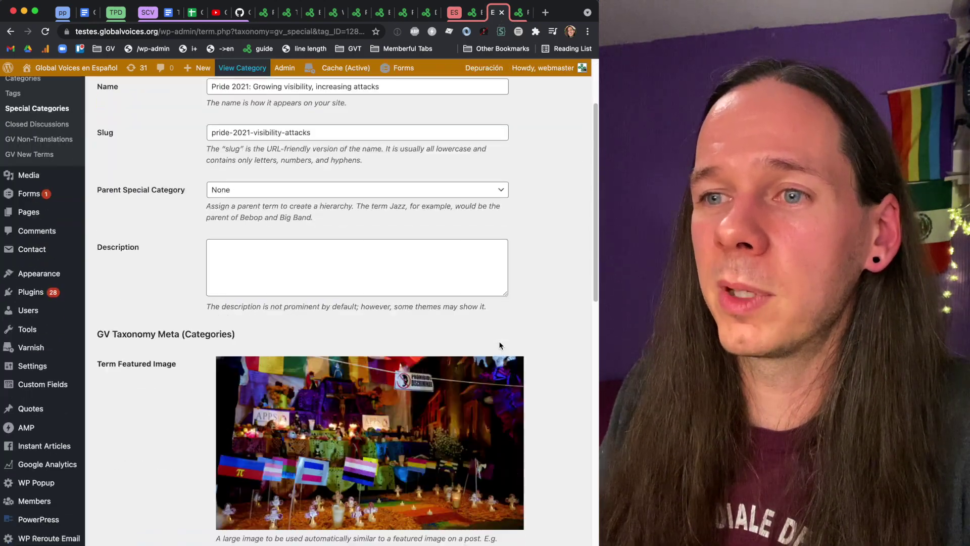
scroll(438, 348, "up", 5)
scroll(480, 313, "down", 10)
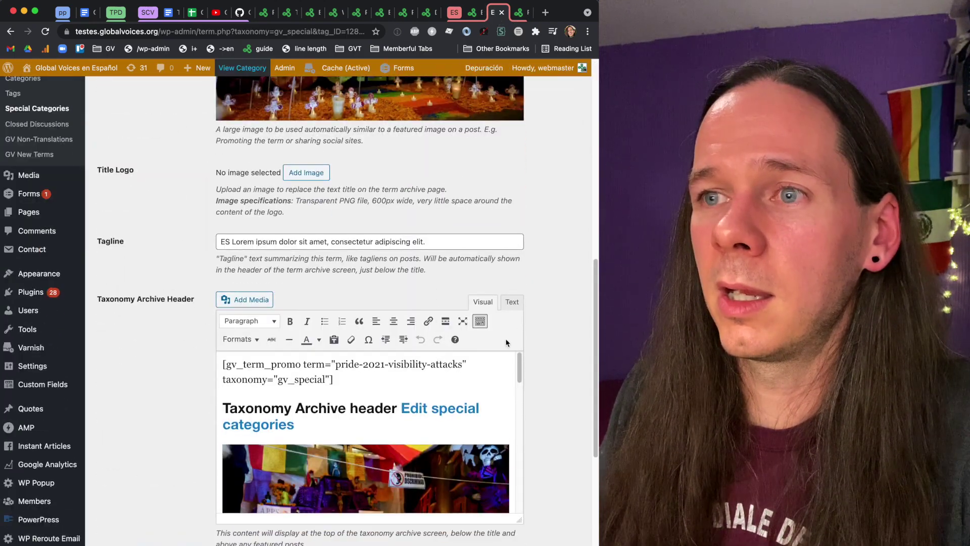
left_click(512, 302)
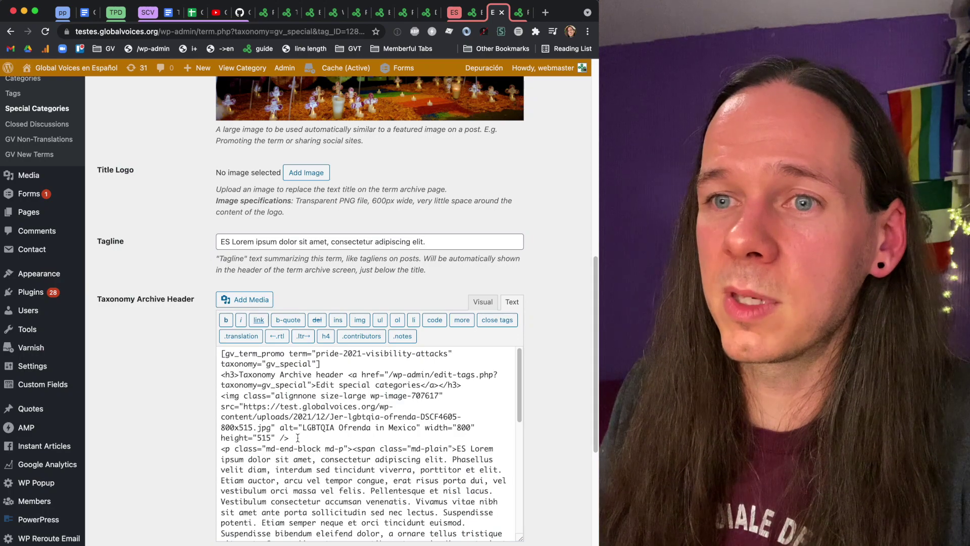
left_click_drag(476, 385, 158, 351)
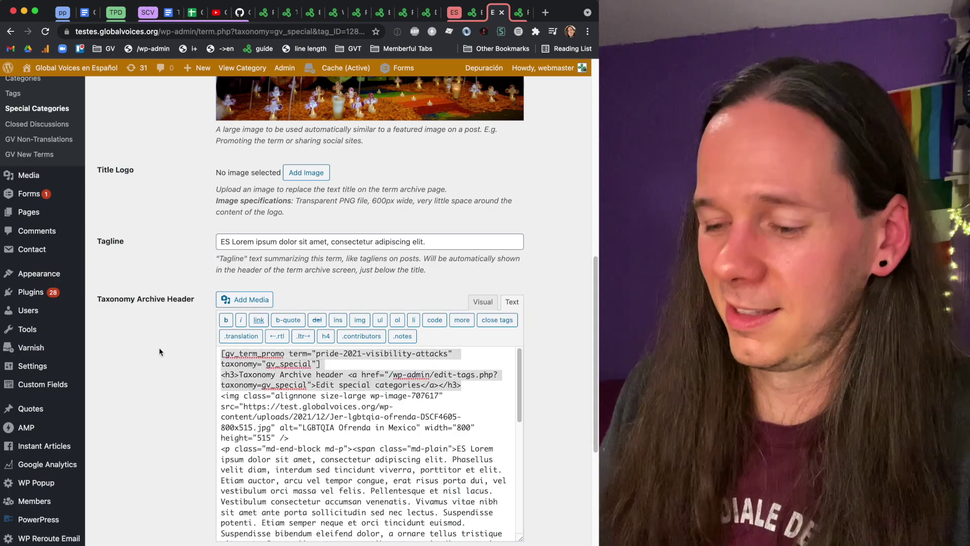
key("BackSpace")
key("Delete")
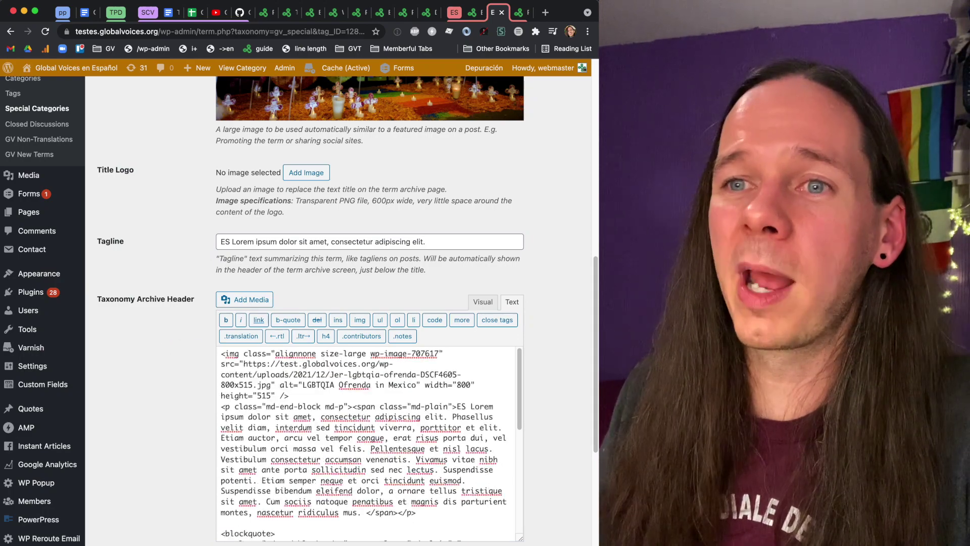
Update the category, then reload its public archive page and check the cleaned header down to the post list
left_click(478, 14)
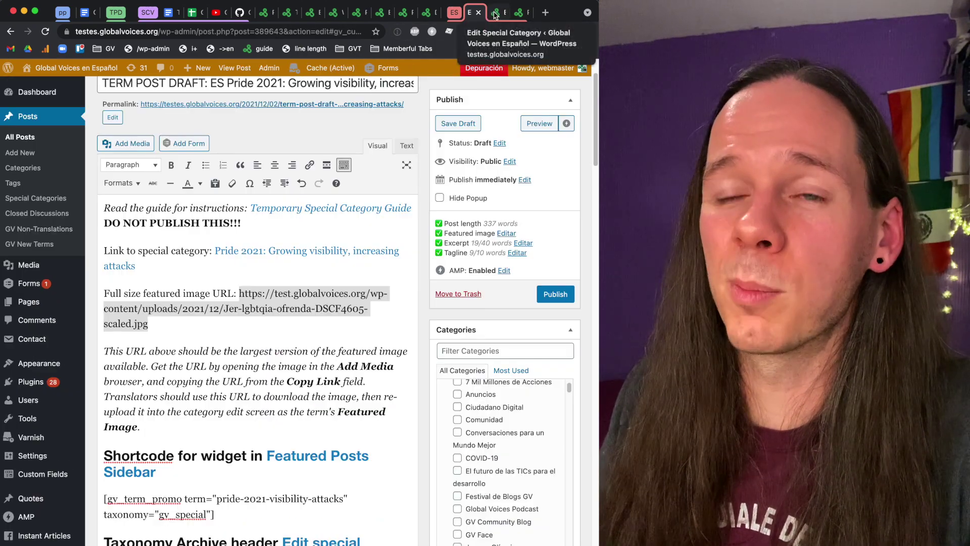
left_click(497, 14)
scroll(101, 429, "down", 10)
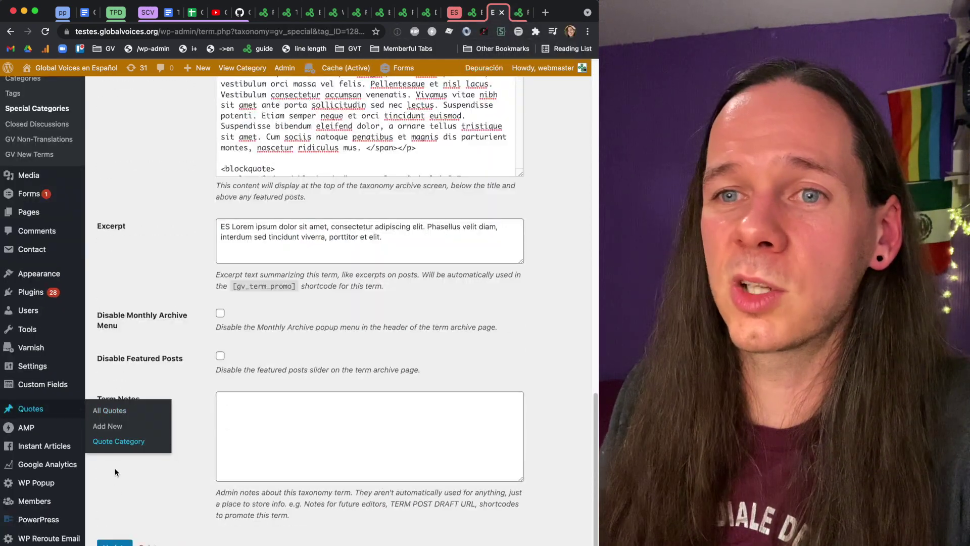
left_click(521, 13)
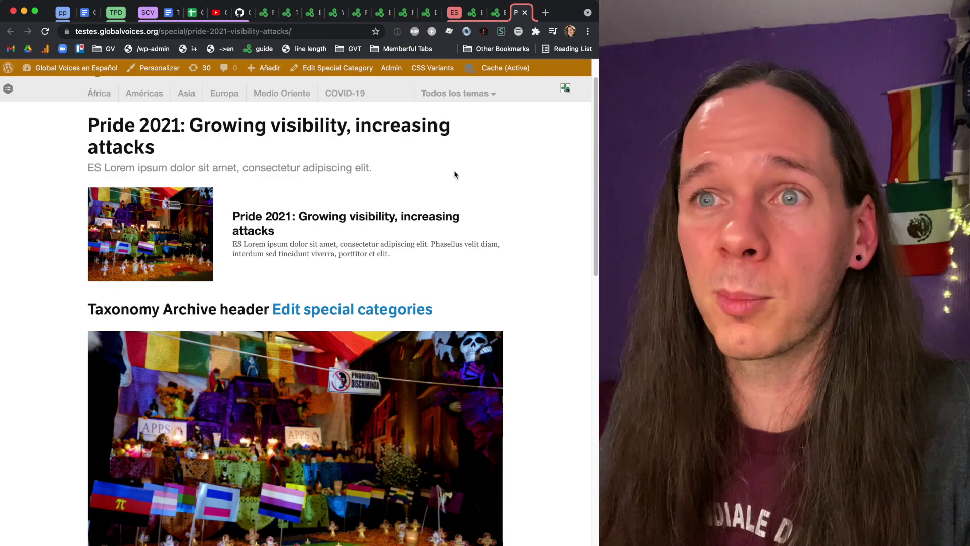
left_click(145, 151)
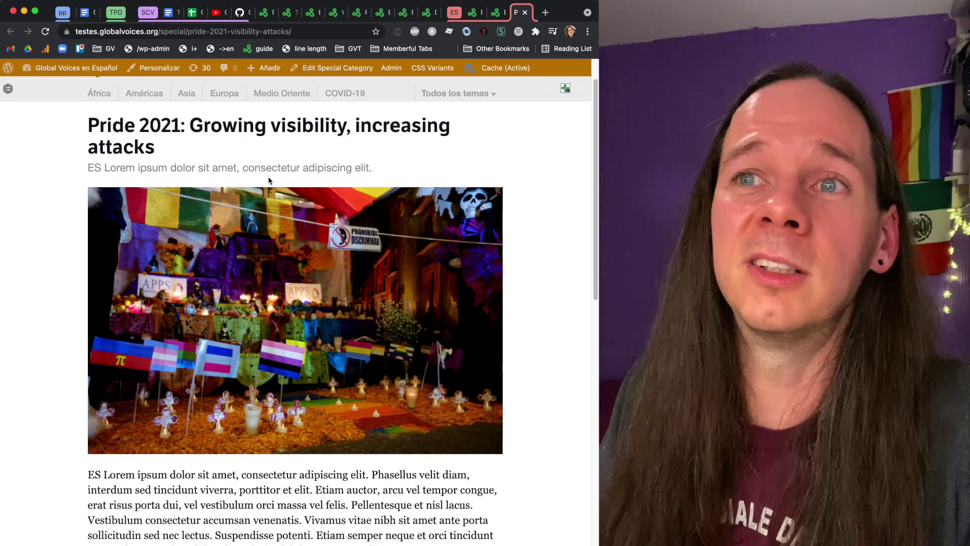
scroll(333, 268, "down", 8)
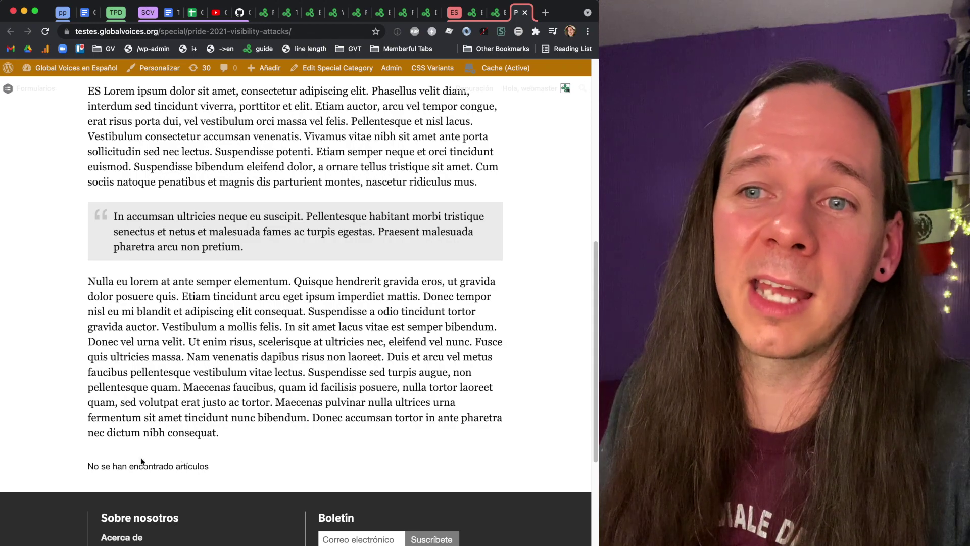
Check the bottom and top of the Pride 2021 archive page, then save the Spanish term post as a draft
triple_click(122, 473)
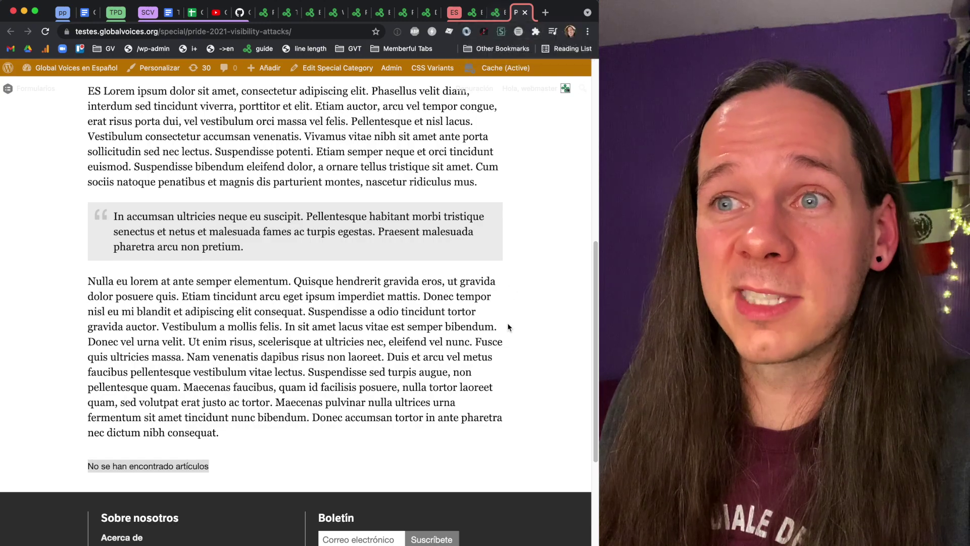
scroll(508, 322, "up", 10)
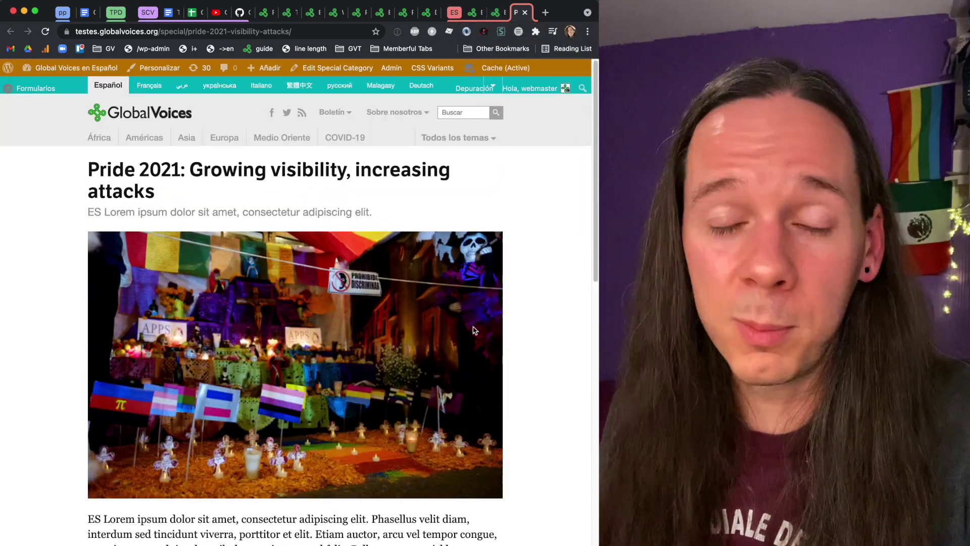
left_click(495, 13)
left_click(477, 15)
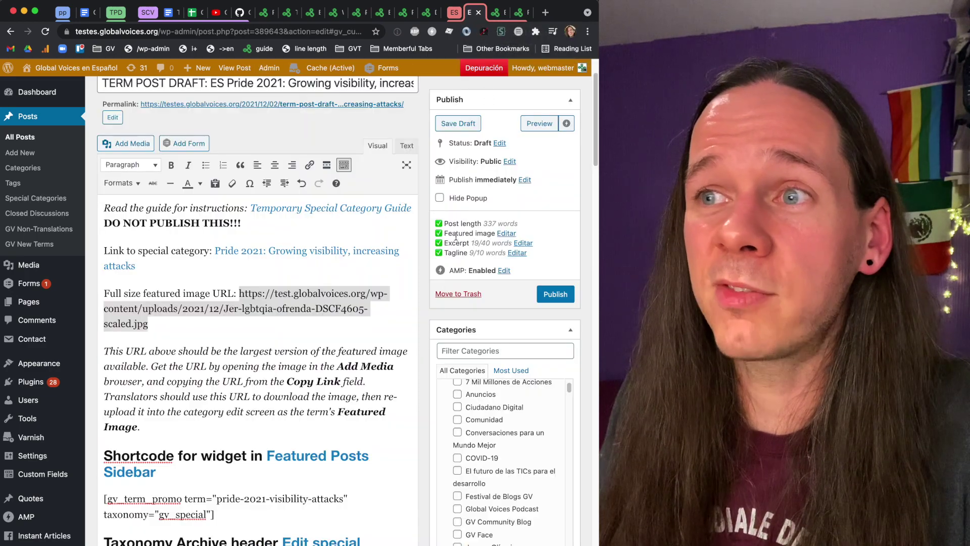
left_click(466, 123)
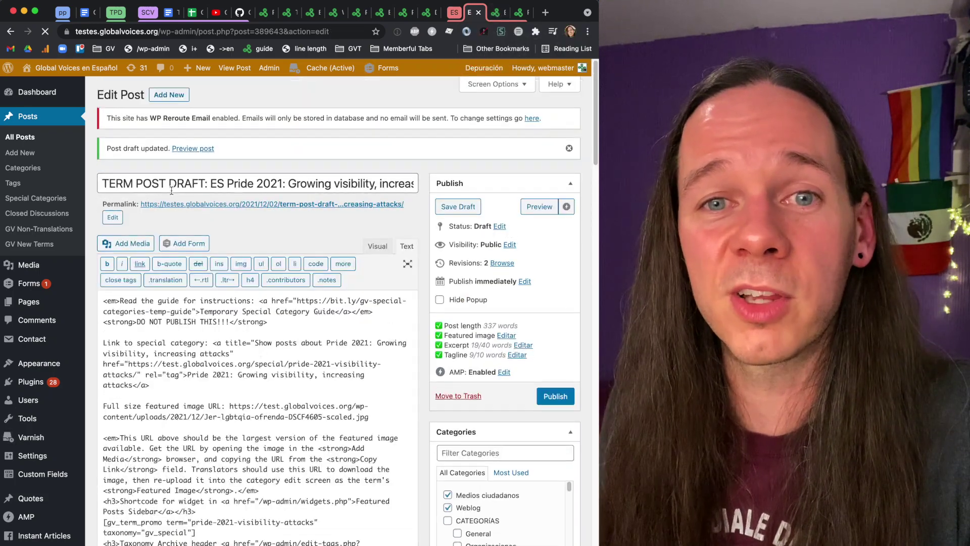
Review the Pride 2021 category's featured image, tagline, archive header in the visual editor and excerpt against the term post draft
left_click(497, 13)
left_click(478, 13)
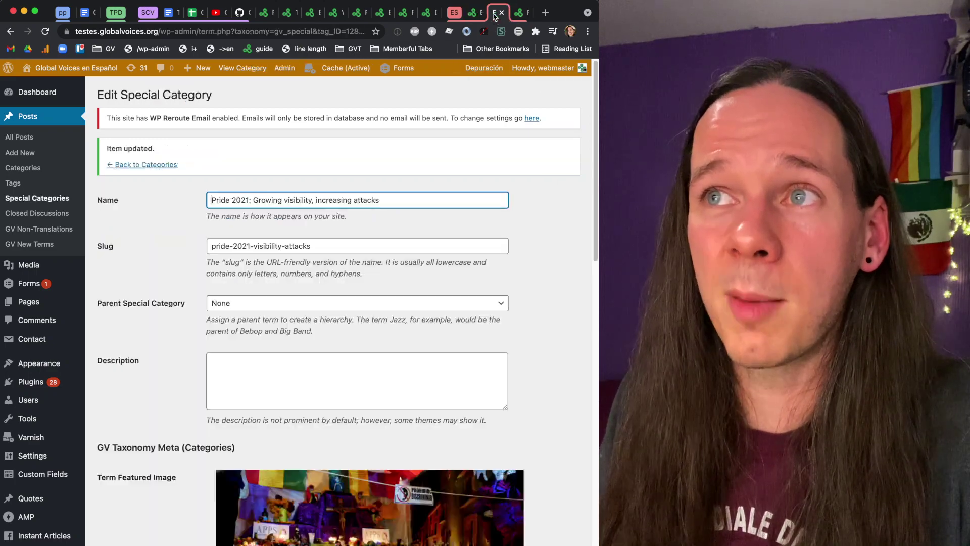
left_click(497, 13)
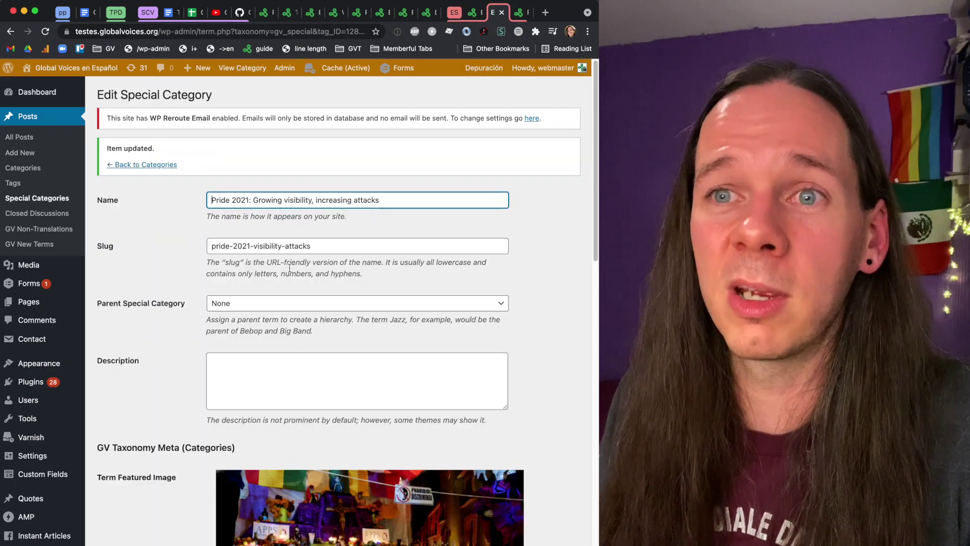
scroll(343, 308, "down", 5)
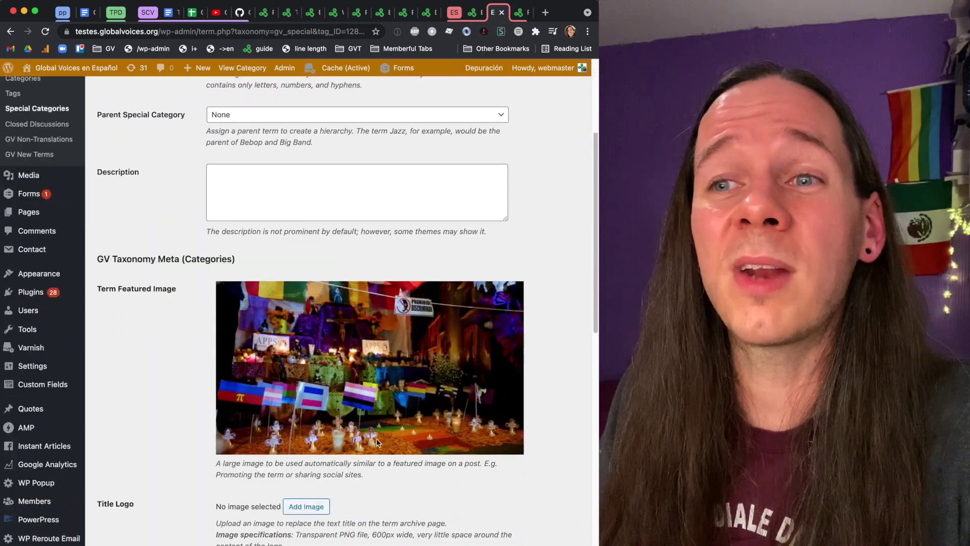
scroll(248, 401, "down", 7)
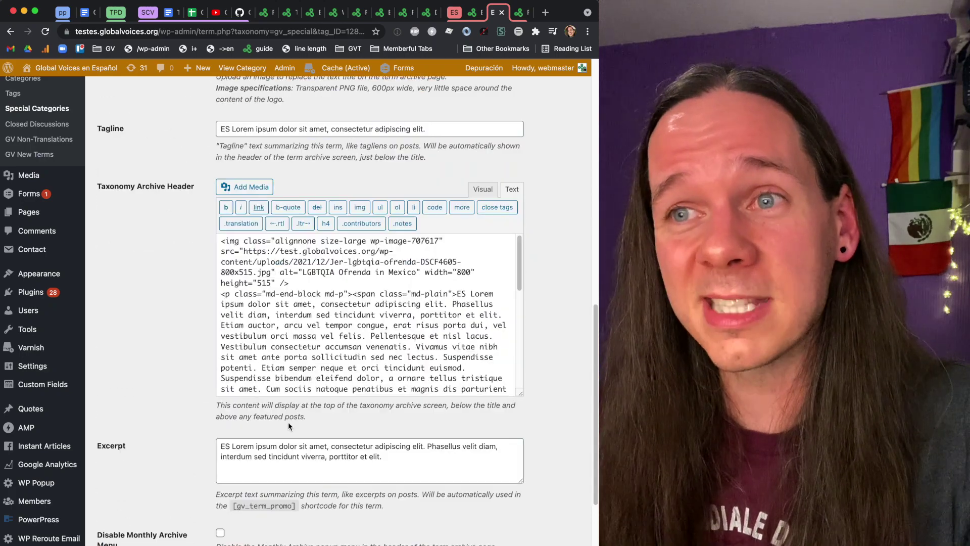
left_click(474, 190)
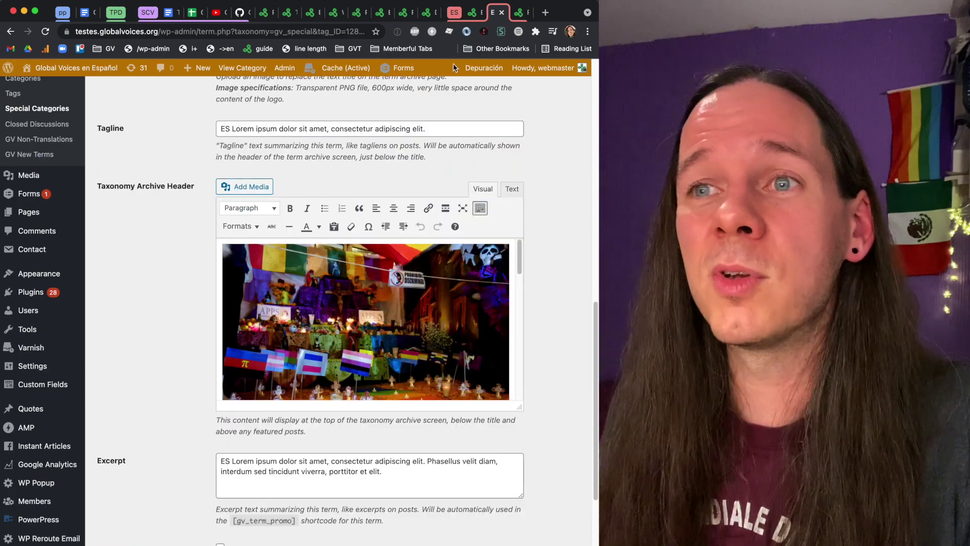
scroll(466, 76, "up", 4)
left_click(469, 15)
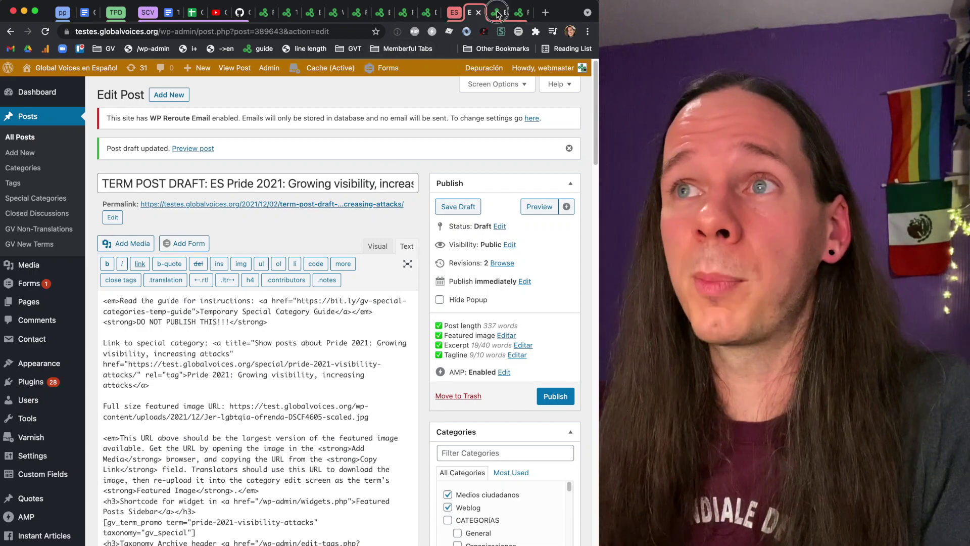
Open the Spanish homepage in a new tab from the Pride 2021 archive, examine its featured posts area and close it
left_click(498, 12)
left_click(521, 13)
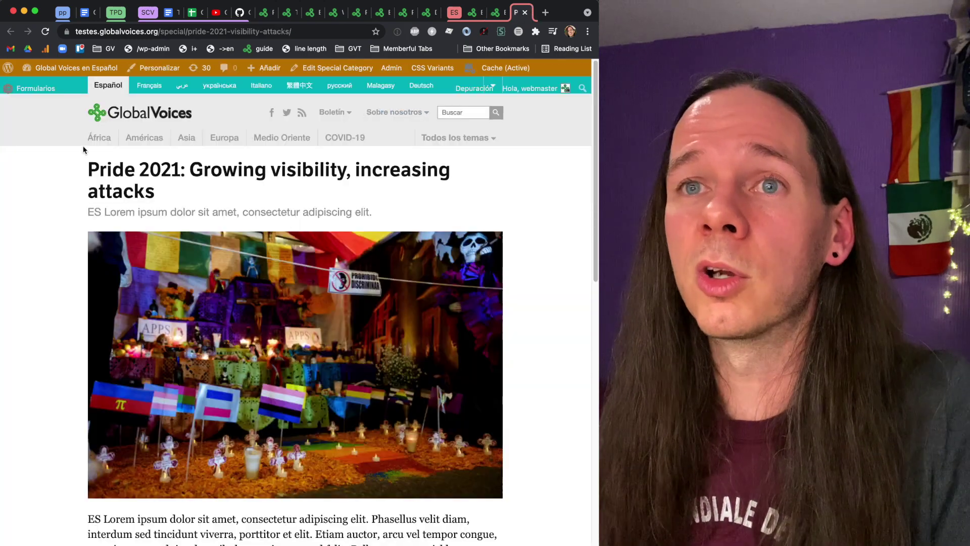
left_click(120, 106)
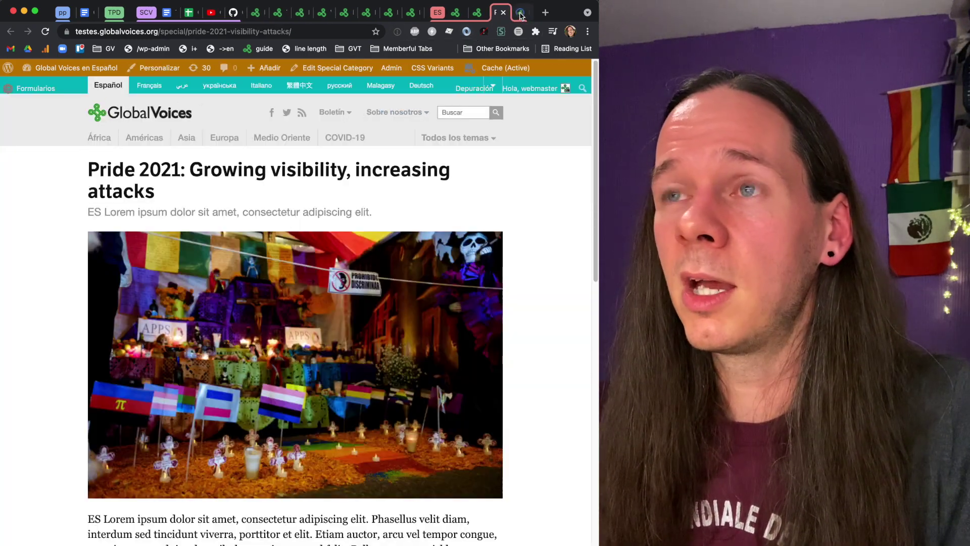
scroll(457, 384, "down", 5)
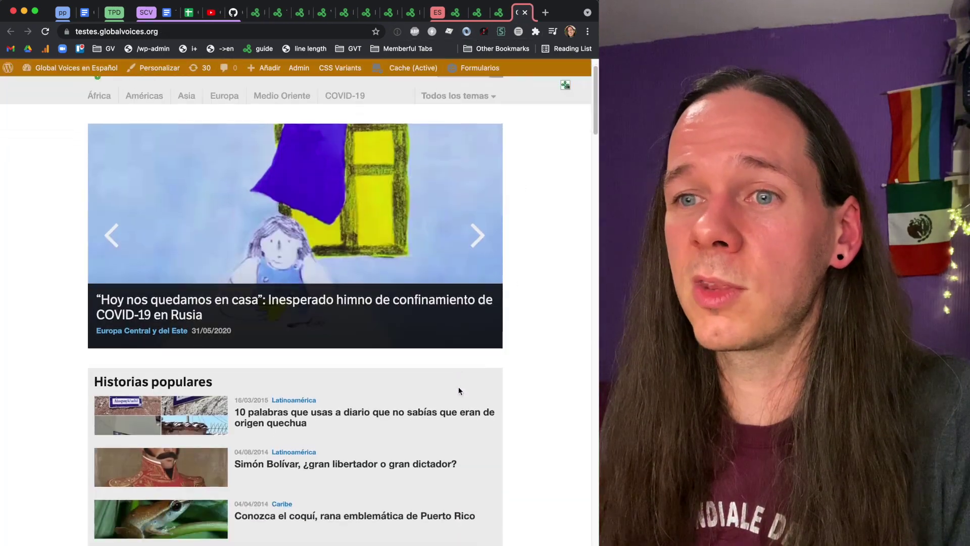
scroll(449, 372, "up", 4)
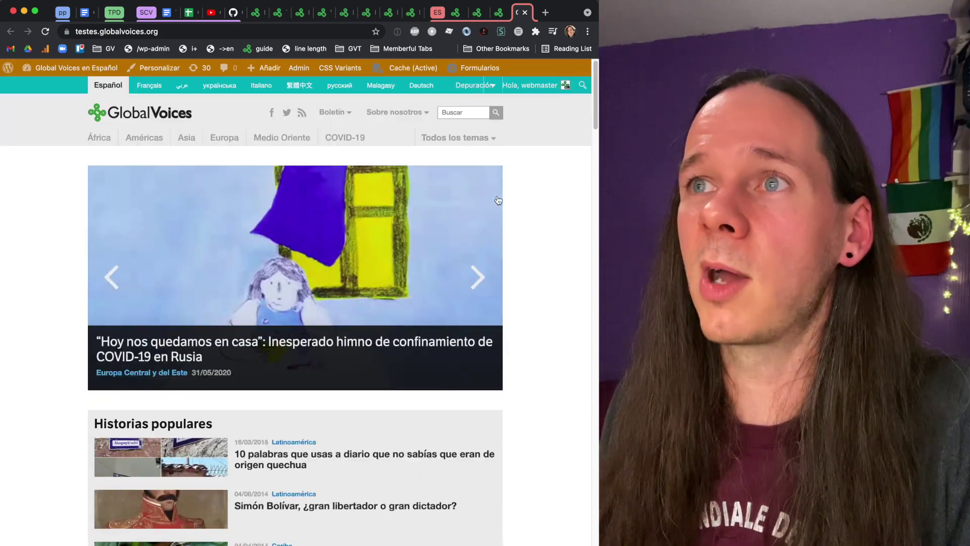
left_click(525, 12)
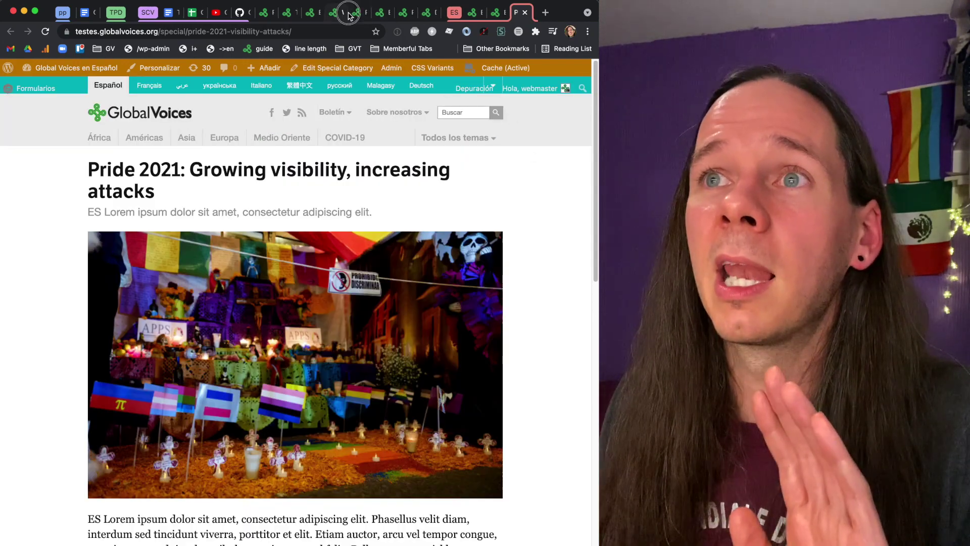
Find the English site's Pride 2021 archive among the open pages and open the English homepage from it in a new tab
left_click(334, 13)
key("ctrl+shift+Tab")
key("ctrl+Tab")
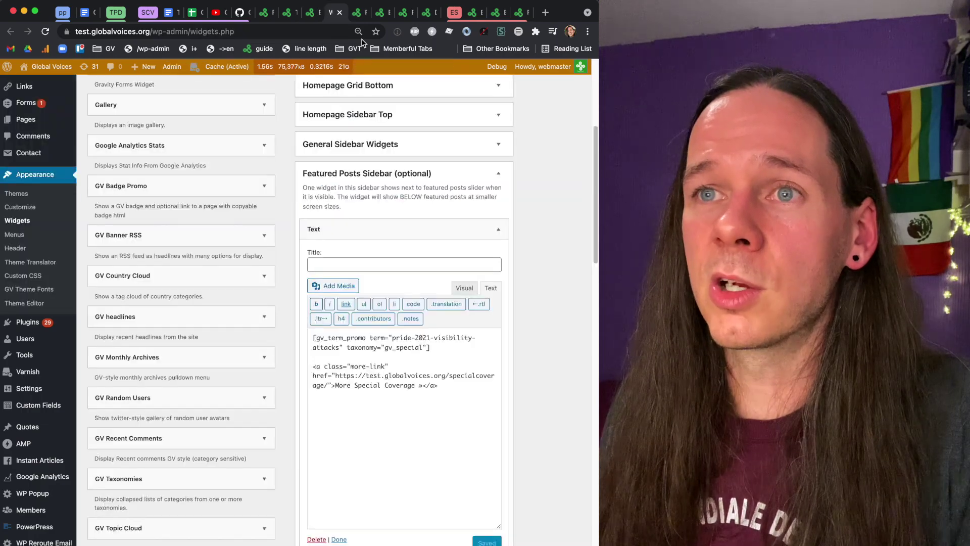
key("ctrl+Tab")
key("ctrl+Tab")
key("ctrl+Tab")
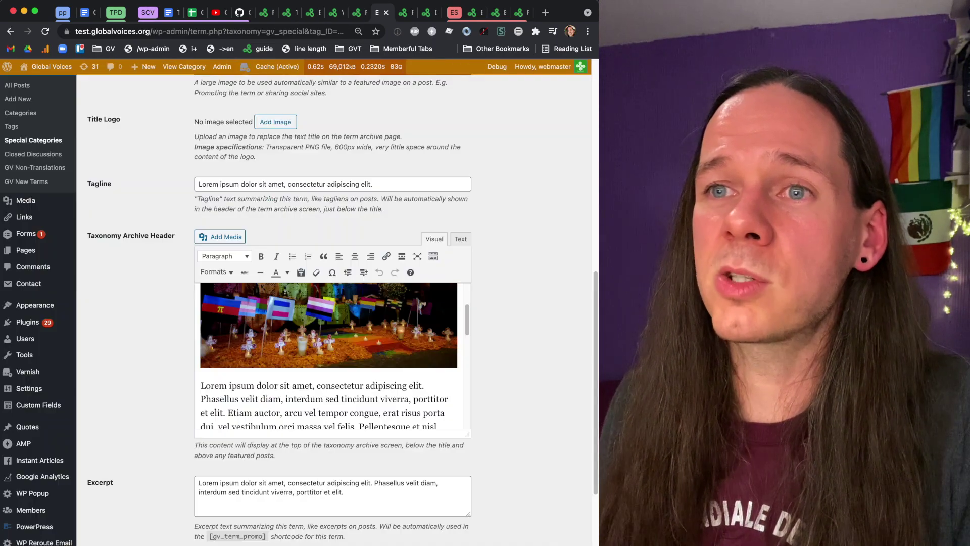
key("ctrl+shift+Tab")
key("ctrl+shift+Tab")
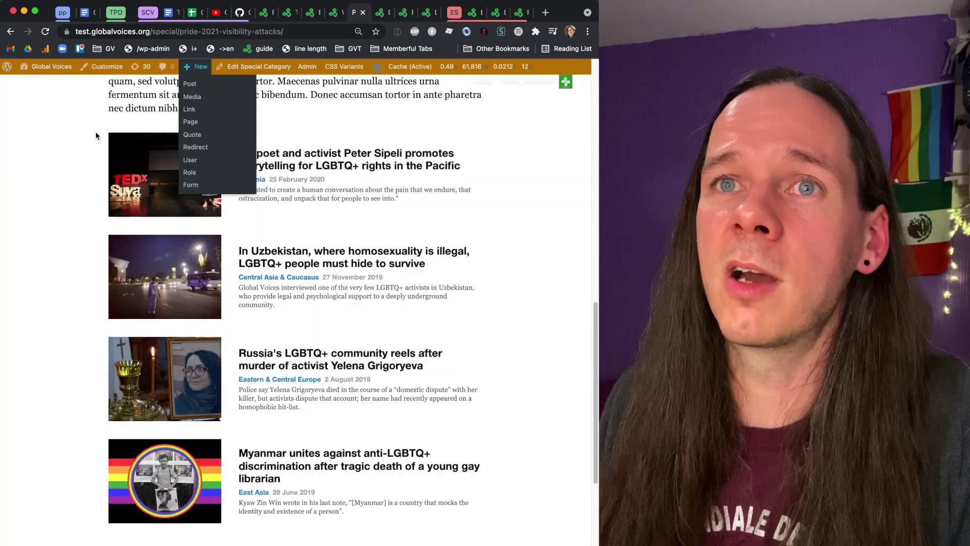
scroll(77, 126, "up", 20)
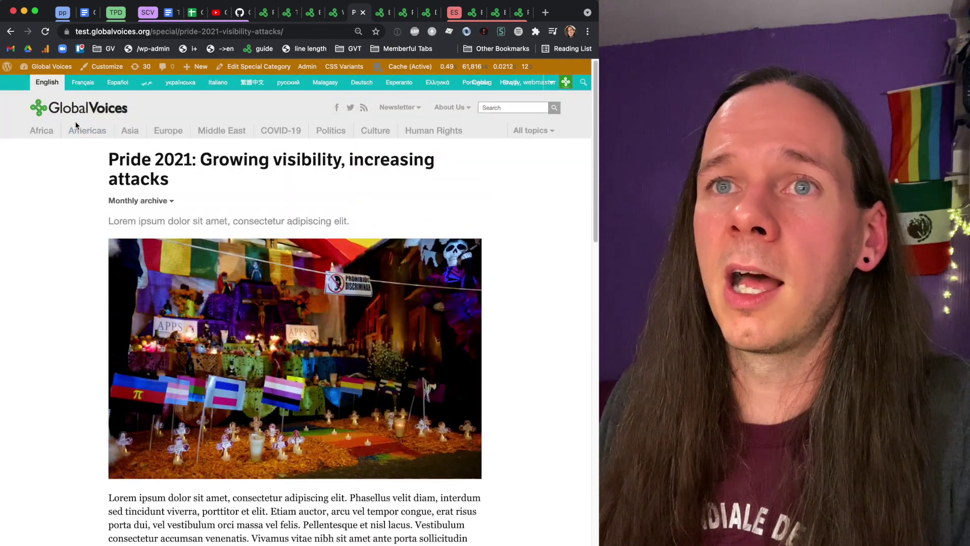
left_click(77, 126, "super")
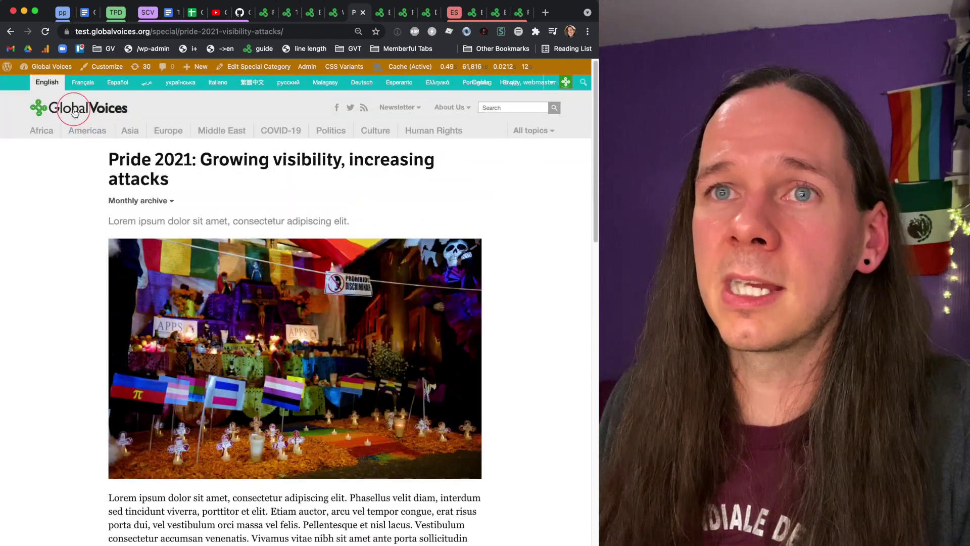
left_click(369, 15)
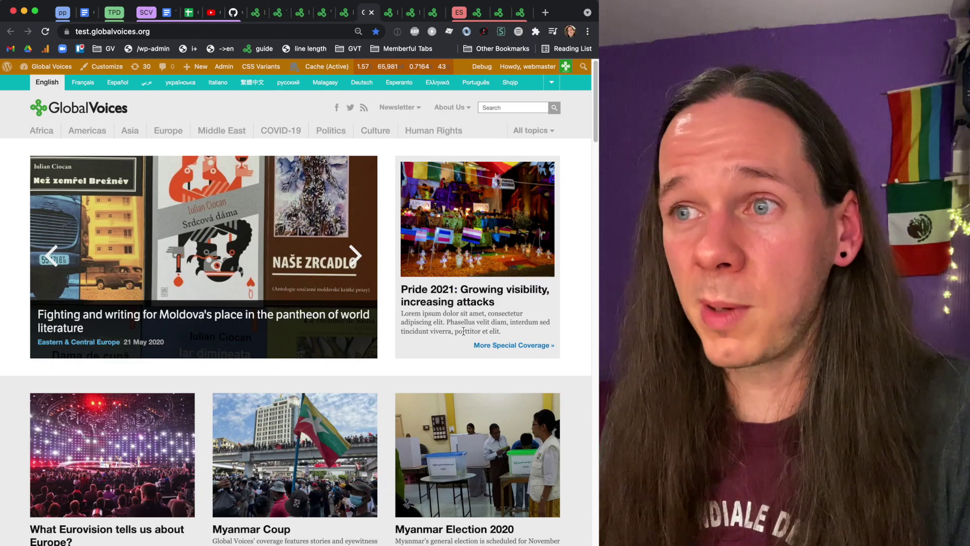
Follow the homepage's More Special Coverage link, examine the Special Coverage page's list of categories and return to the homepage
left_click(485, 347)
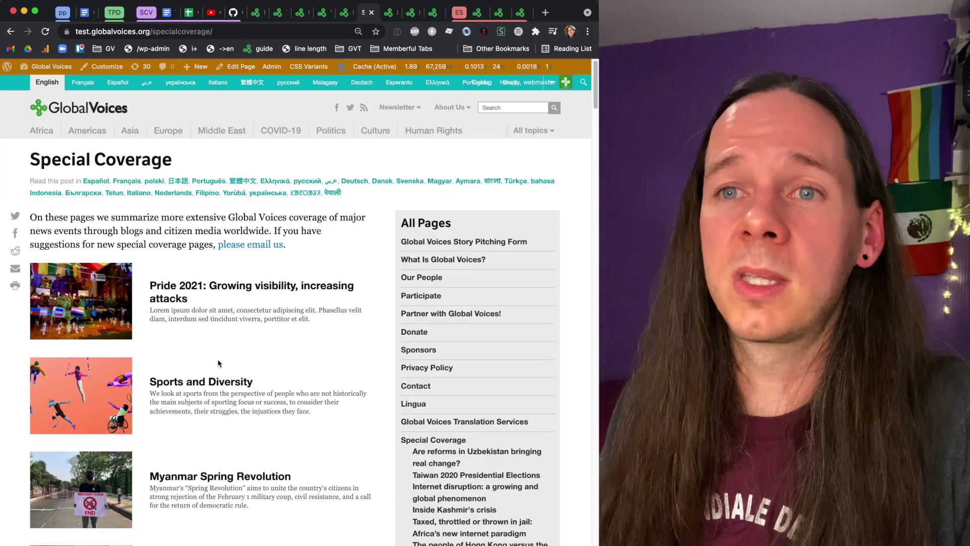
scroll(219, 362, "down", 6)
scroll(219, 361, "up", 6)
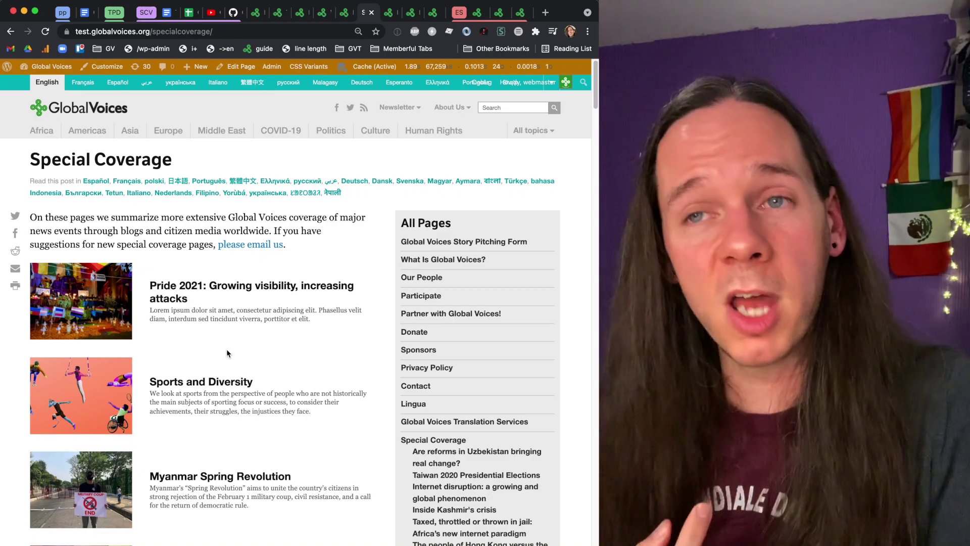
left_click(107, 103)
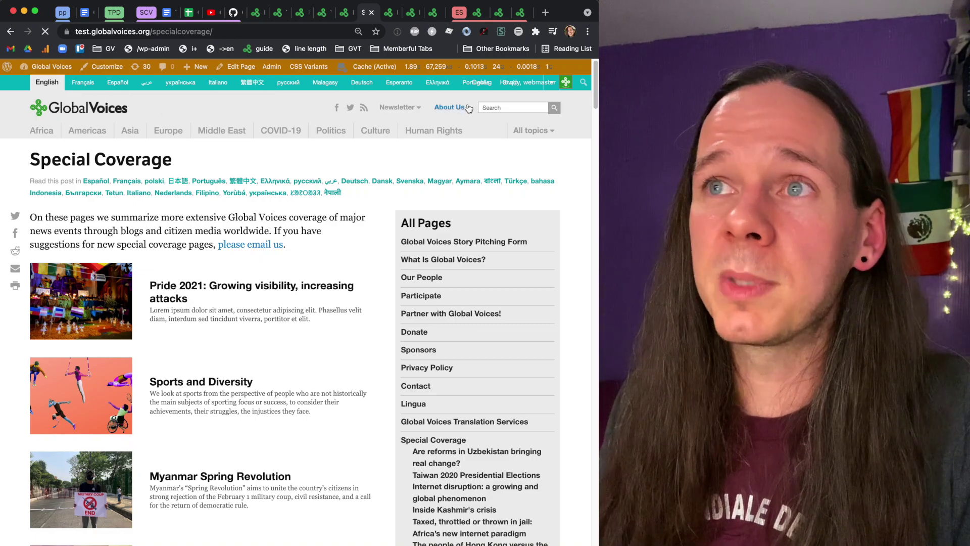
Consult the Temporary Special Category Guide down to "Customizing a Special Category with content from the Draft post", then return to the English homepage
left_click(164, 12)
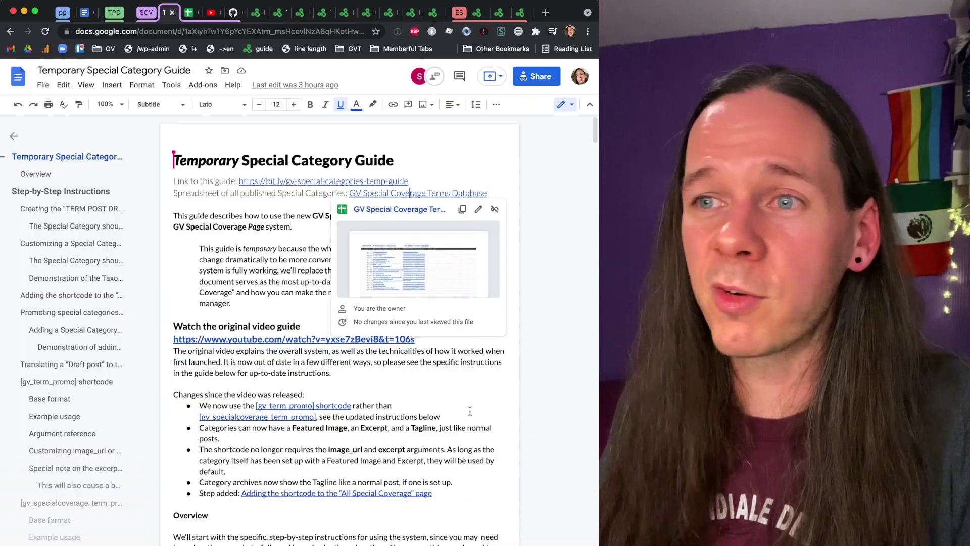
scroll(454, 407, "down", 20)
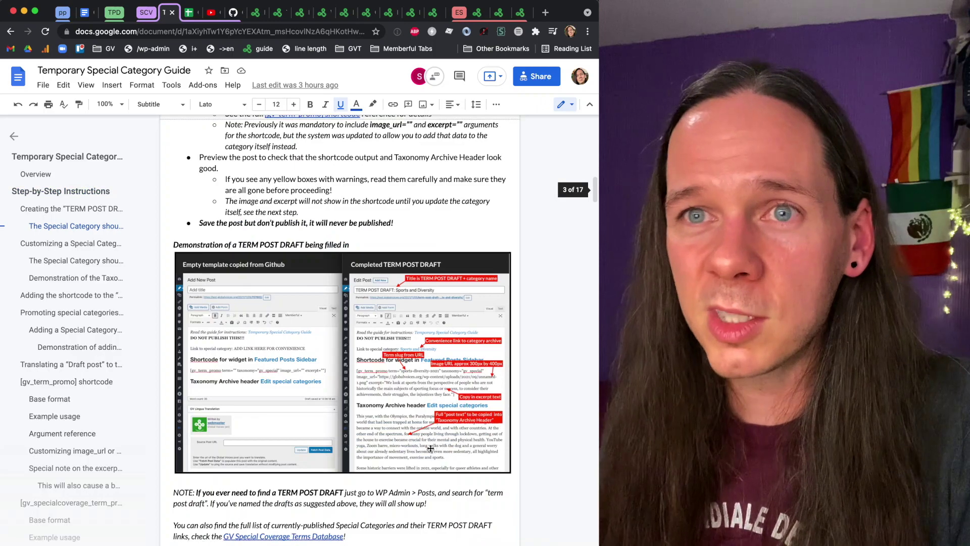
scroll(433, 448, "down", 5)
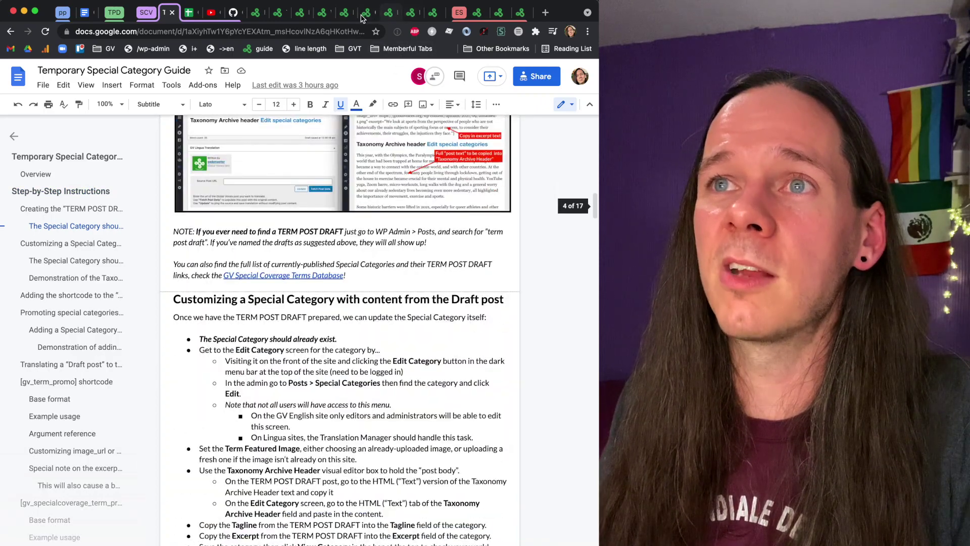
left_click(344, 14)
left_click(364, 15)
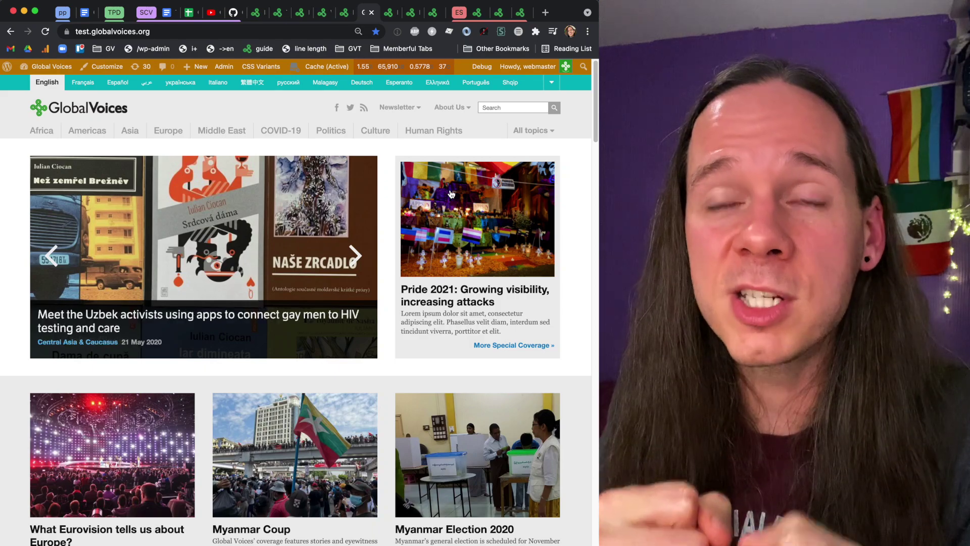
Draft the comment "This is super confusing" on the first instructions of the guide's Customizing a Special Category section, then discard it
left_click(166, 13)
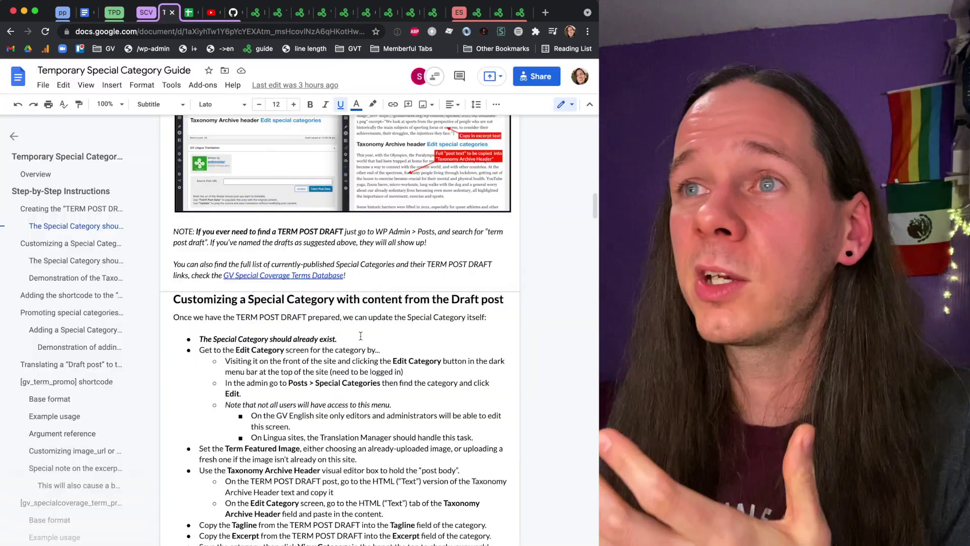
left_click(372, 360, "shift")
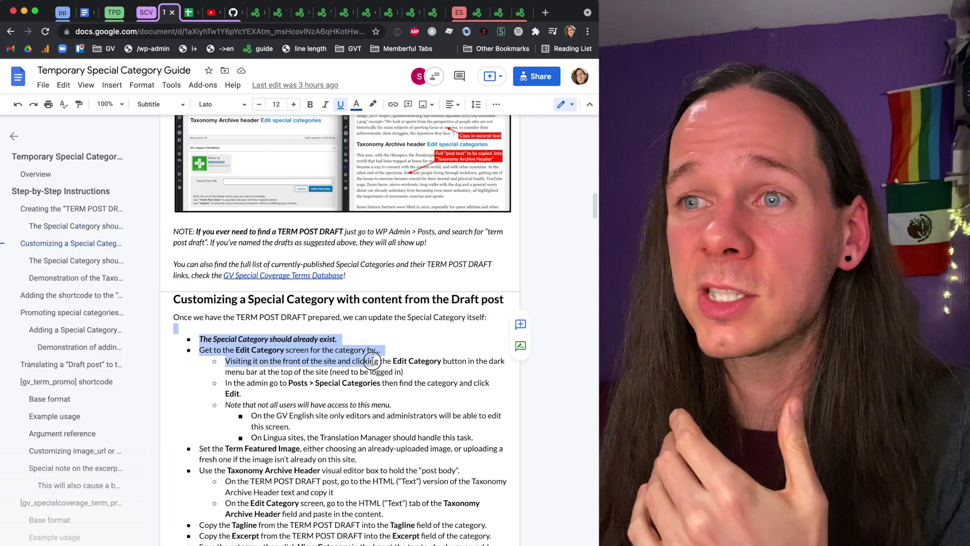
left_click(521, 326)
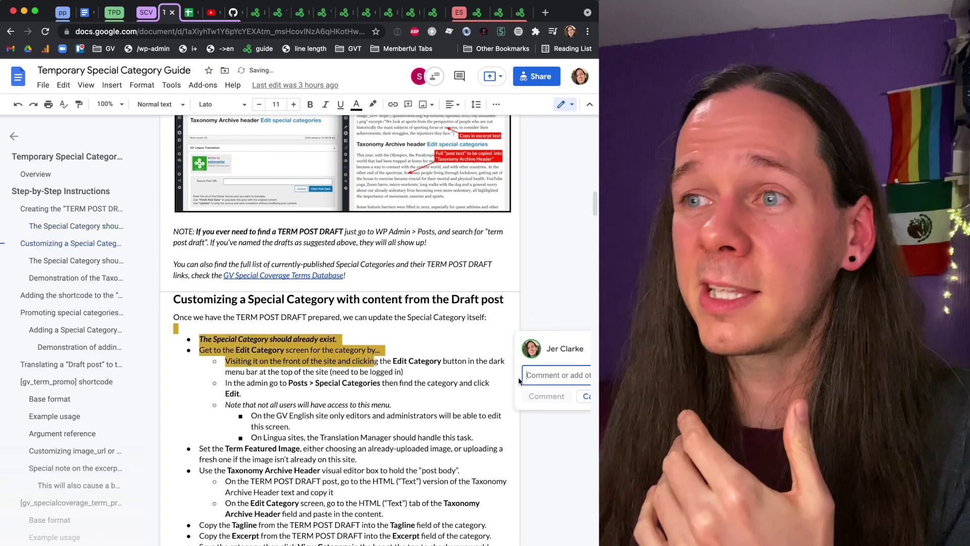
type("This is super")
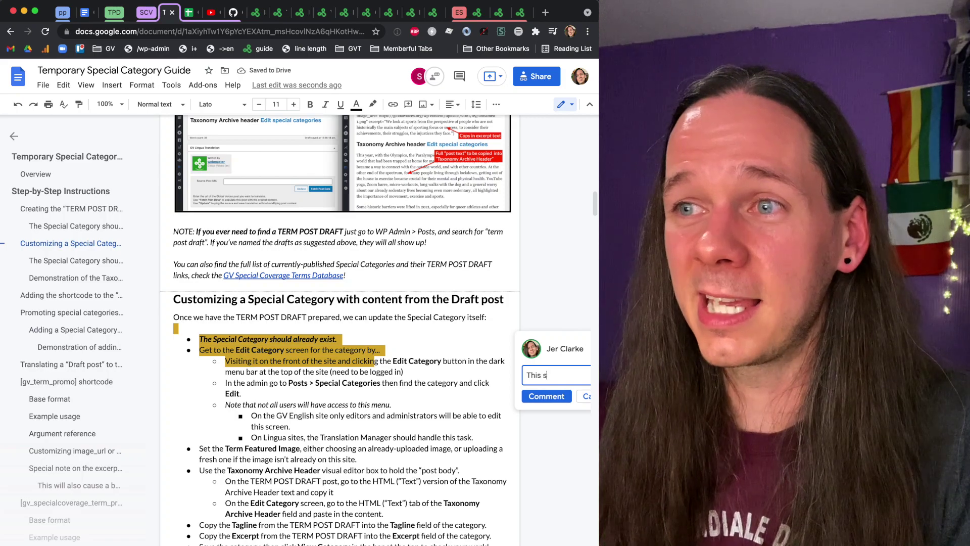
type(" confusing")
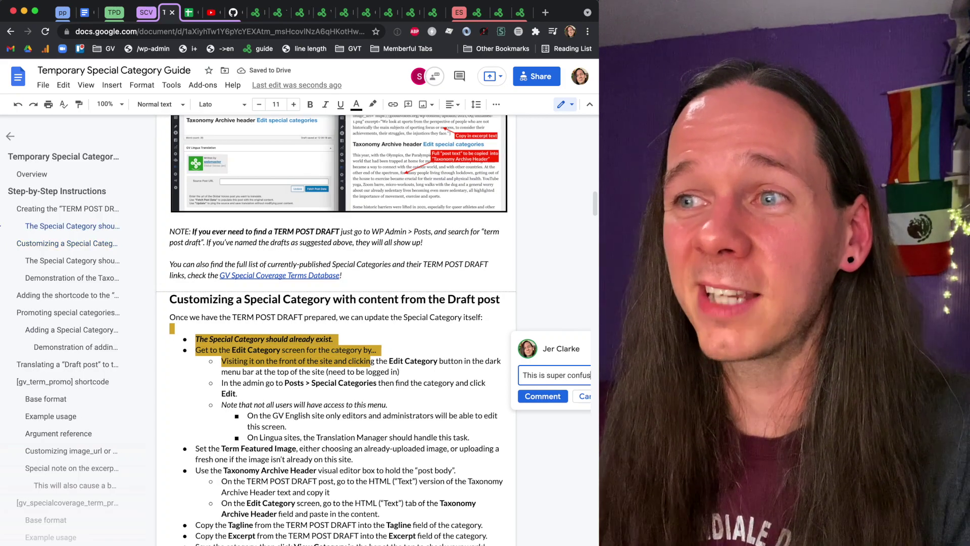
left_click(578, 398)
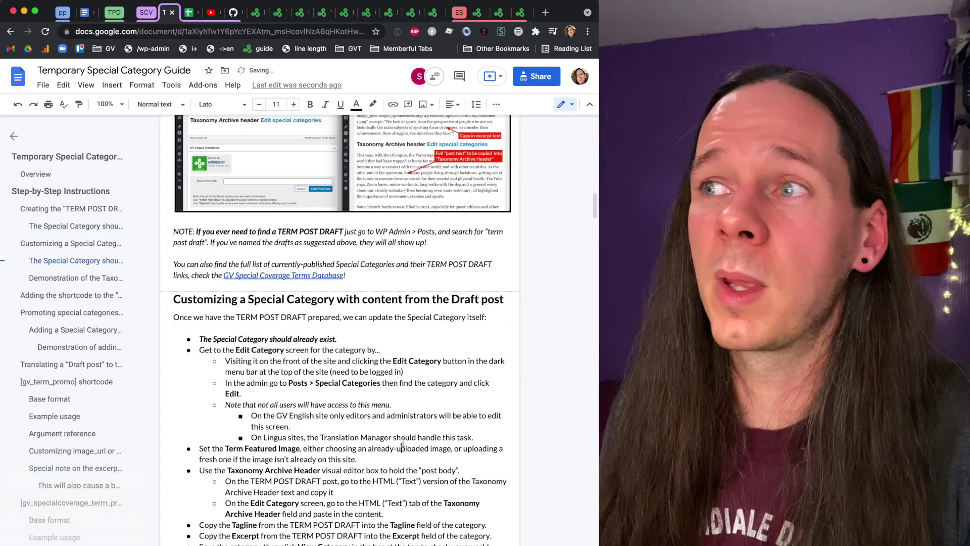